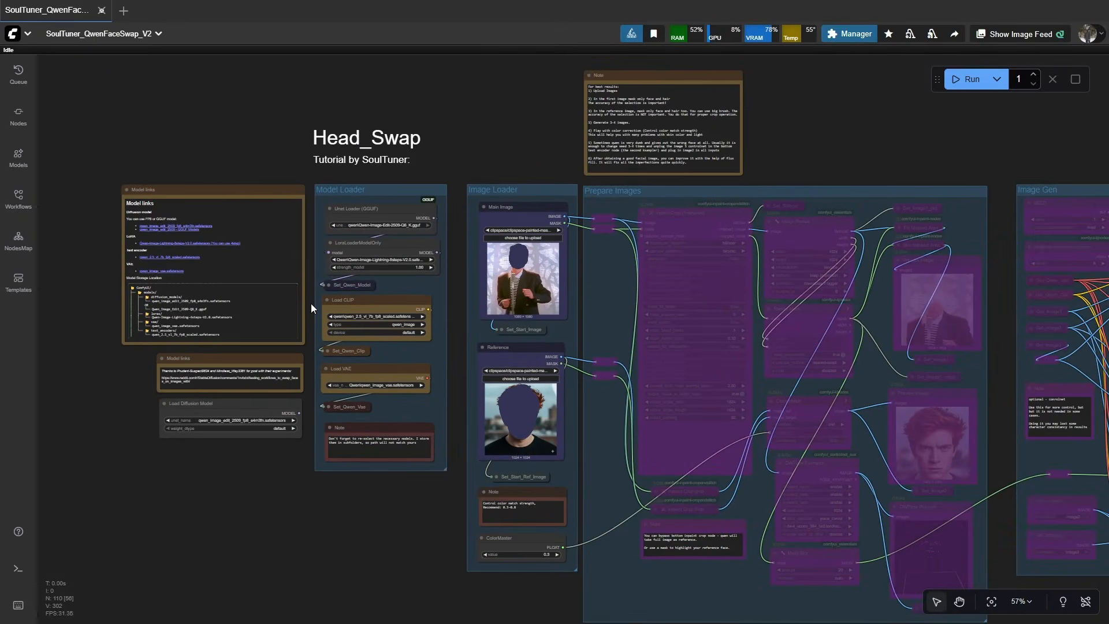
Step: Examine the GGUF Unet and LoRA loaders, the model storage locations and the alternative Load Diffusion Model node
scroll(432, 202, "up", 3)
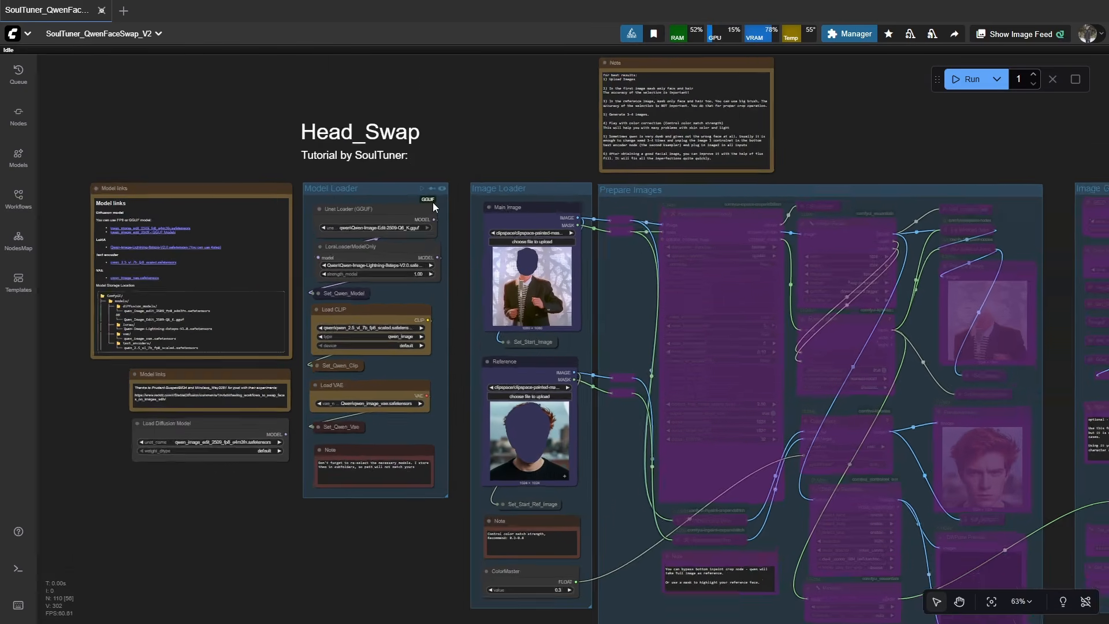
scroll(452, 296, "up", 1)
left_click_drag(452, 296, 625, 314)
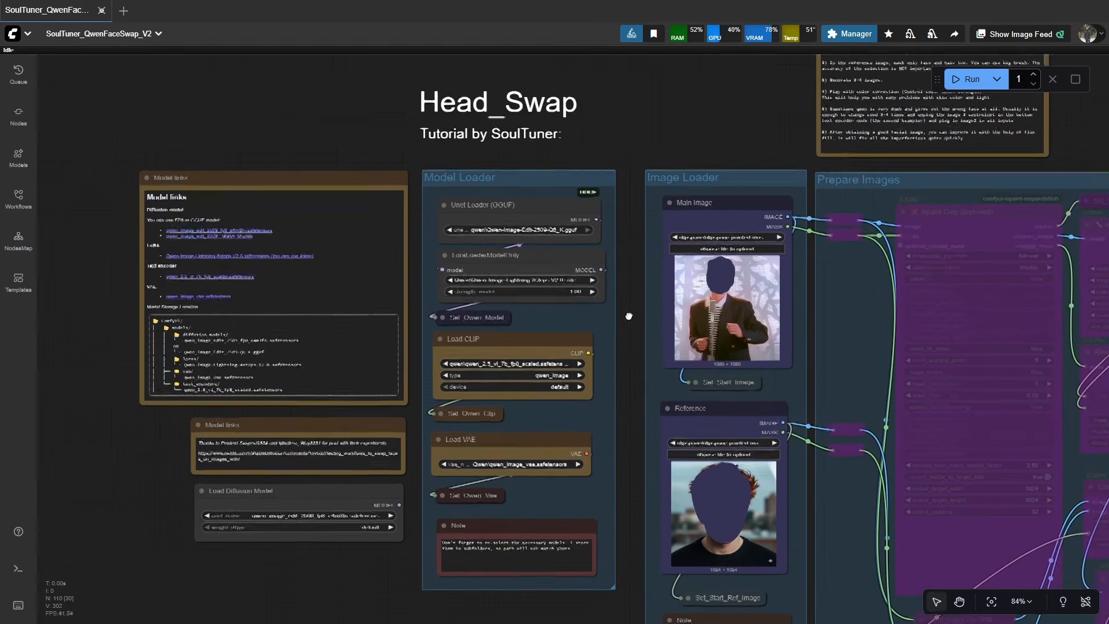
scroll(587, 253, "up", 7)
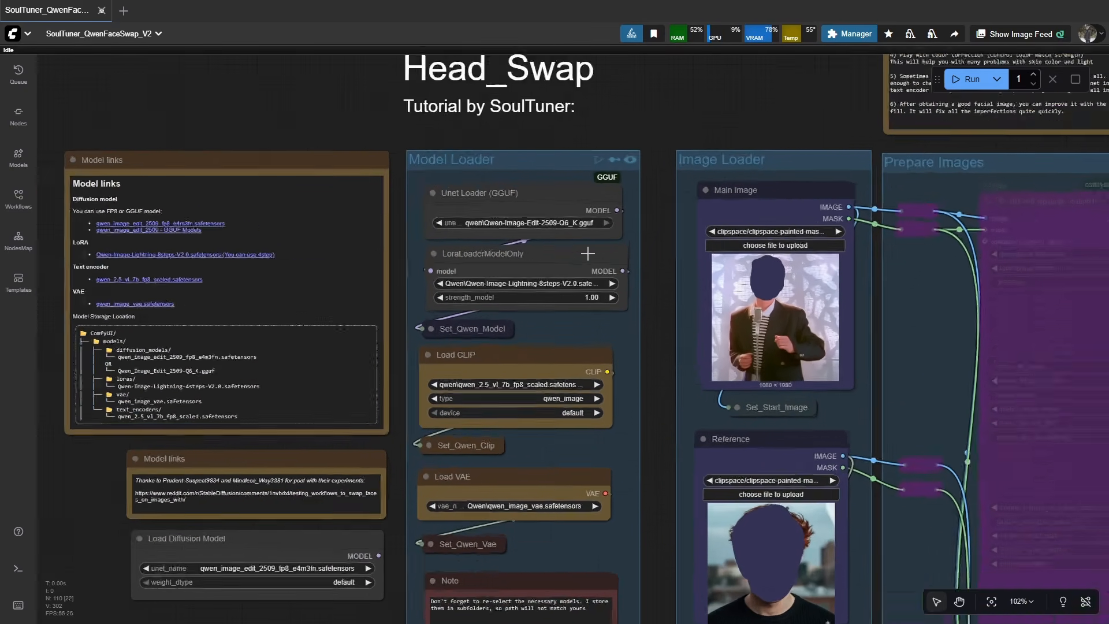
left_click_drag(439, 221, 413, 254)
scroll(413, 254, "up", 1)
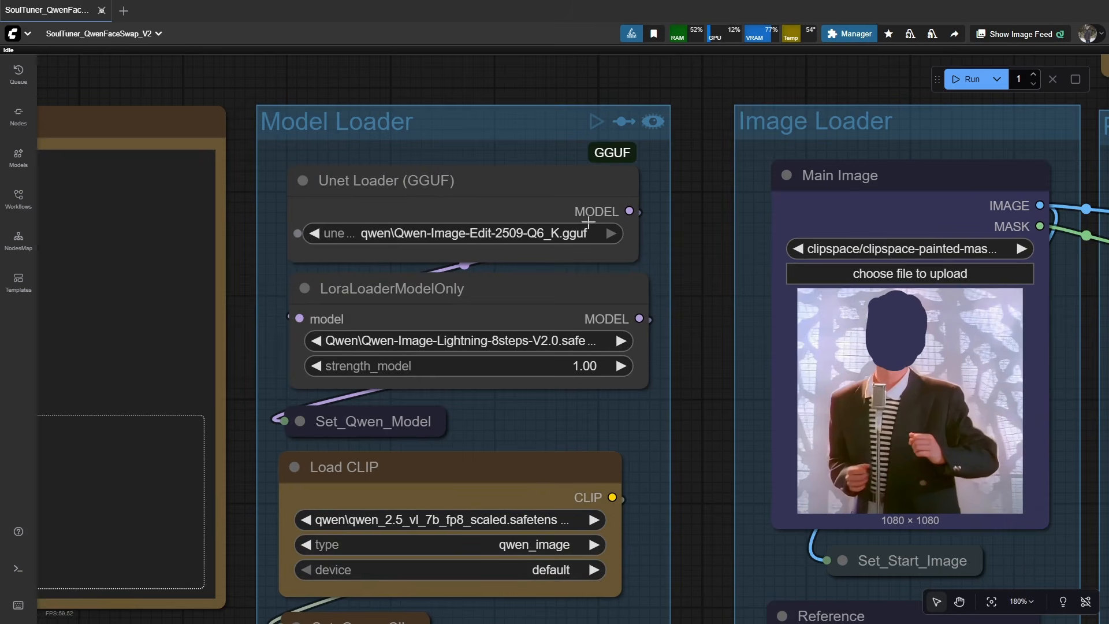
scroll(590, 254, "down", 4)
left_click_drag(481, 356, 750, 96)
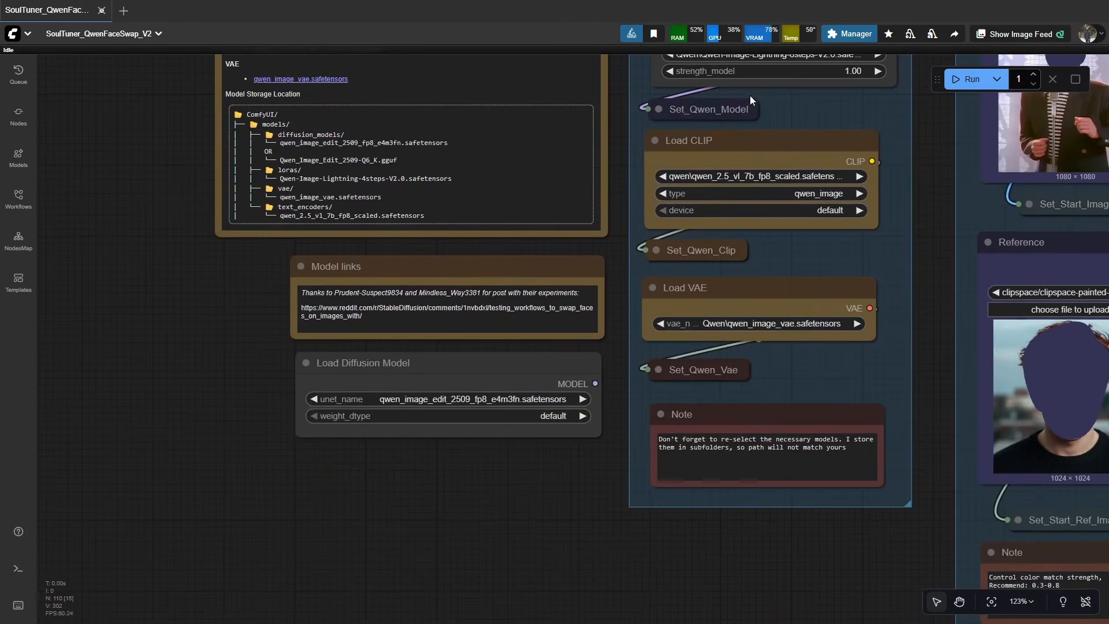
scroll(503, 396, "up", 2)
left_click_drag(590, 332, 350, 524)
Step: Review the LoRA, CLIP and VAE selections in the Model Loader group and the note about re-selecting models
scroll(611, 251, "down", 1)
left_click_drag(638, 240, 512, 299)
scroll(511, 303, "down", 1)
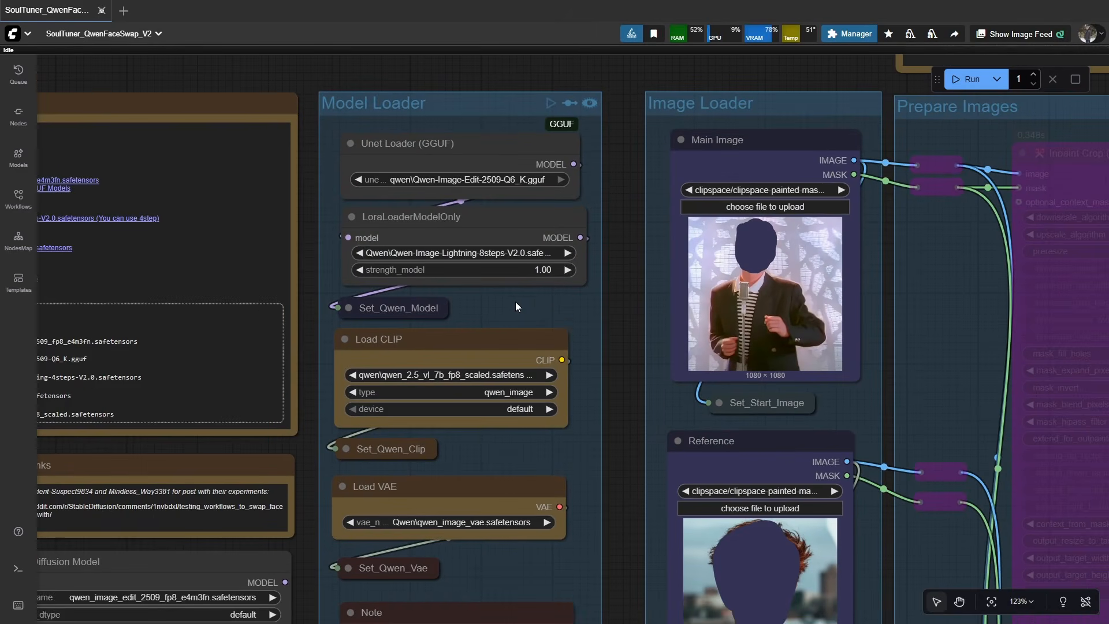
scroll(557, 316, "down", 2)
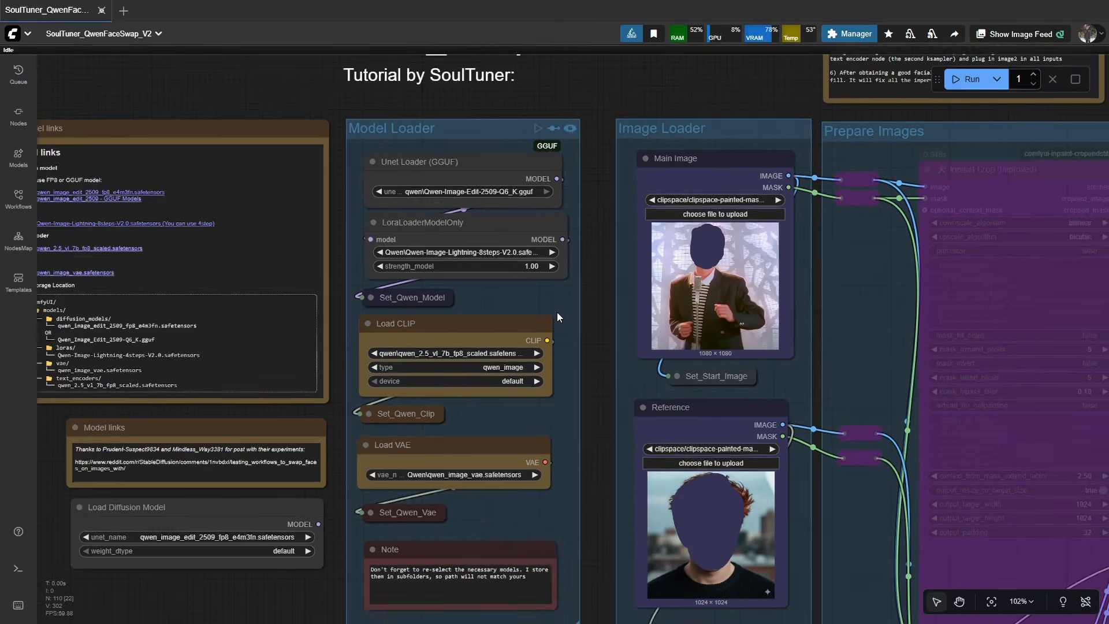
scroll(557, 313, "down", 1)
left_click_drag(558, 312, 490, 228)
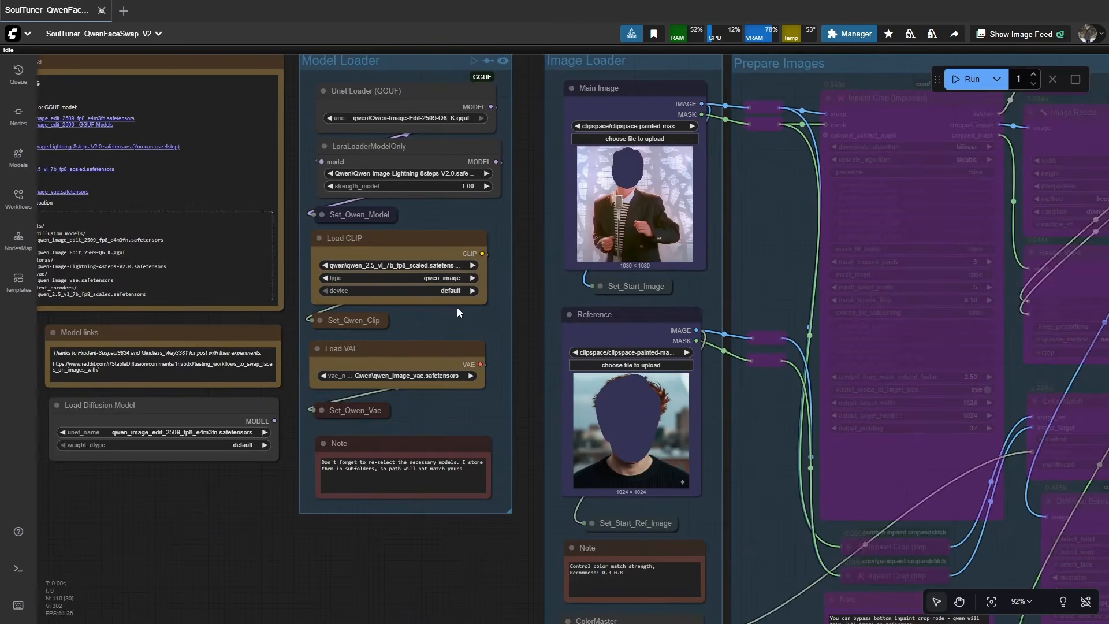
scroll(461, 318, "up", 2)
left_click_drag(524, 391, 366, 429)
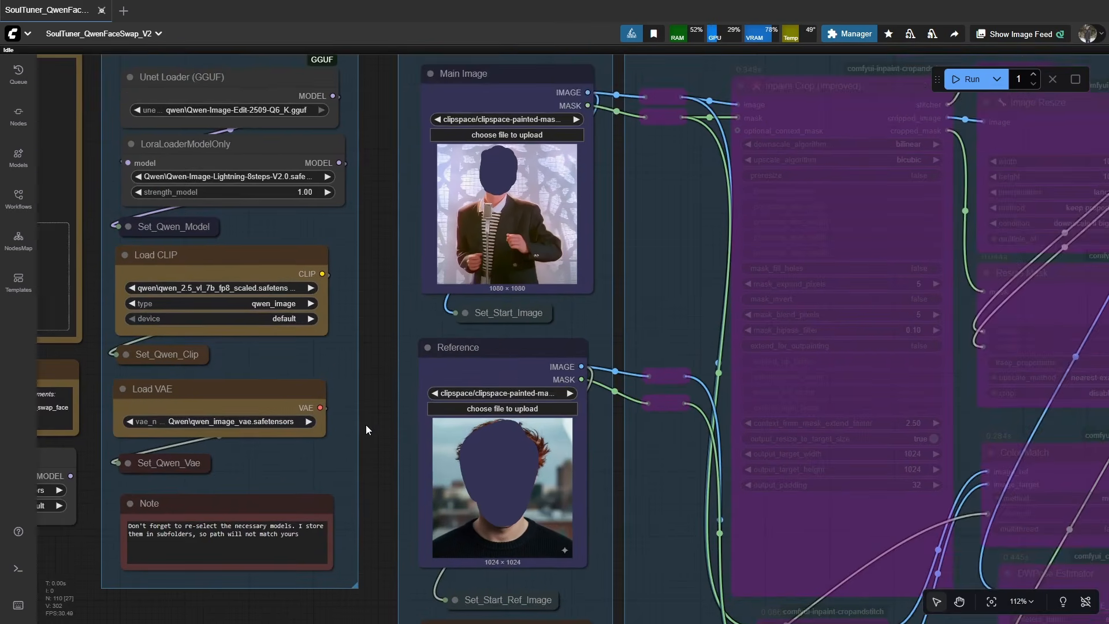
scroll(404, 421, "down", 3)
scroll(480, 211, "up", 3)
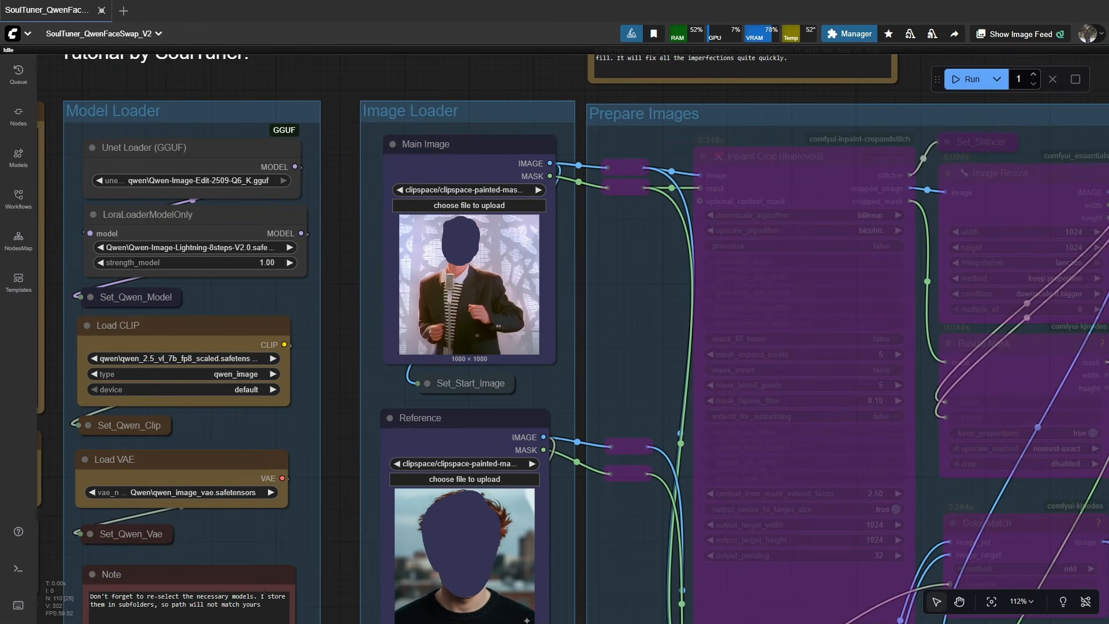
Step: Load NaZavod_00109_.png, the blonde woman at the desk, into the Main Image node
left_click_drag(39, 323, 478, 266)
scroll(479, 266, "up", 13)
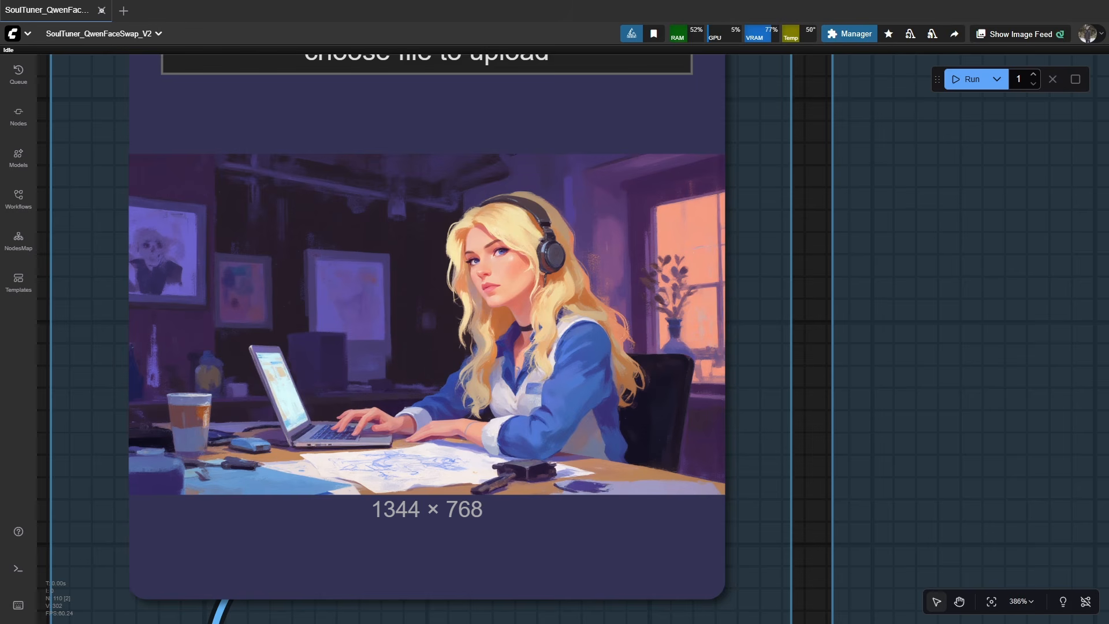
scroll(325, 411, "down", 4)
Step: Paste the dark-haired woman's portrait, NaZavod_00023_.png, into the Reference node in place of the red-haired man
left_click_drag(381, 501, 410, 210)
scroll(409, 340, "down", 3)
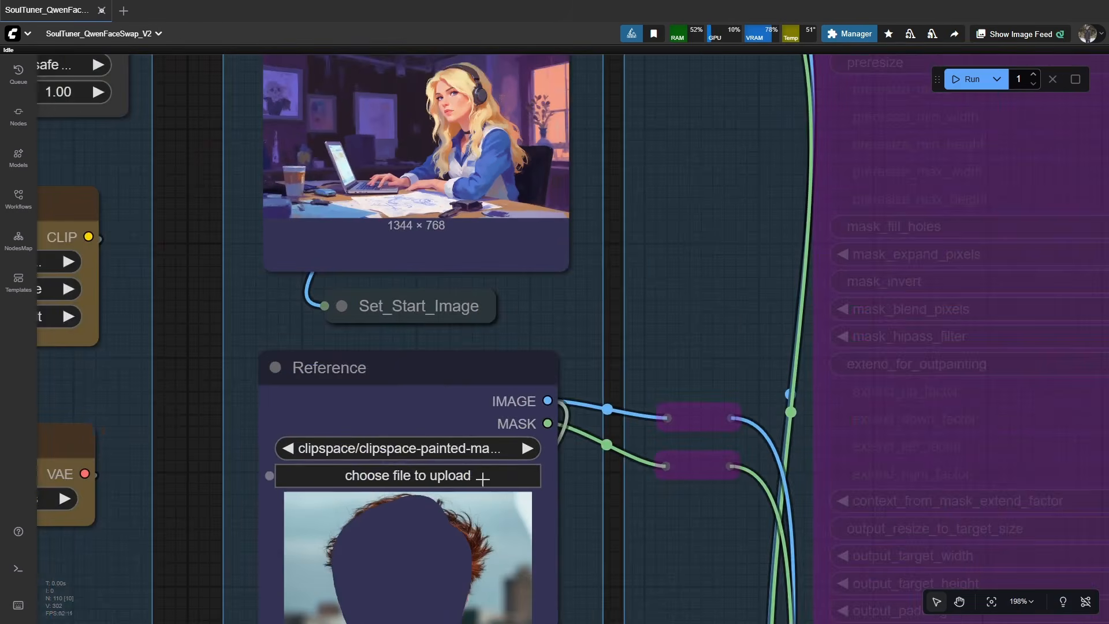
left_click_drag(482, 477, 499, 316)
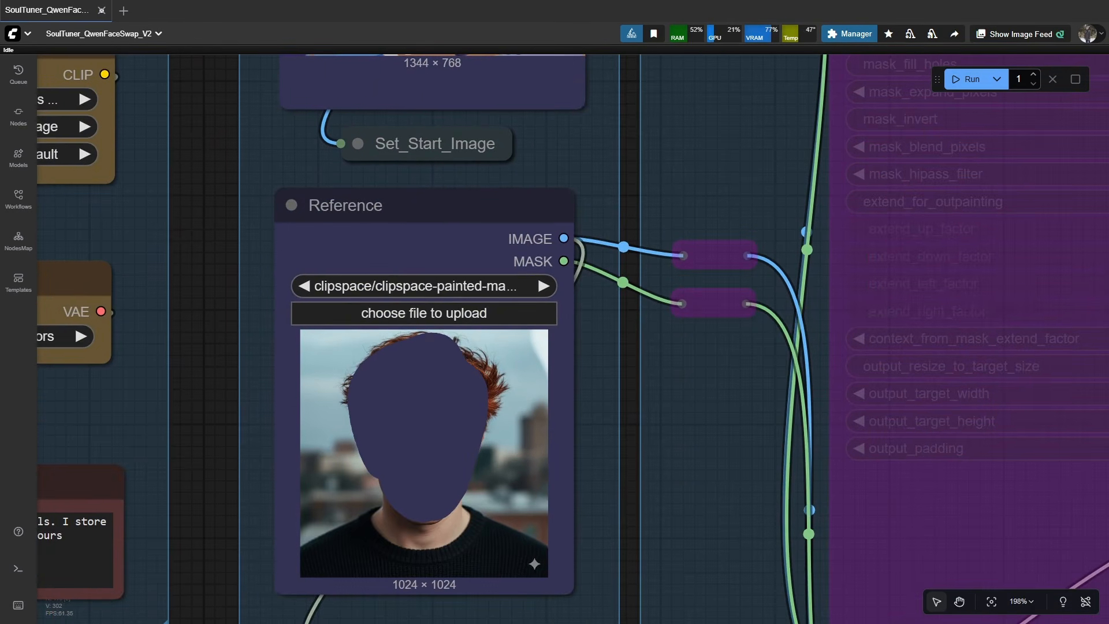
left_click(439, 440)
key("ctrl+v")
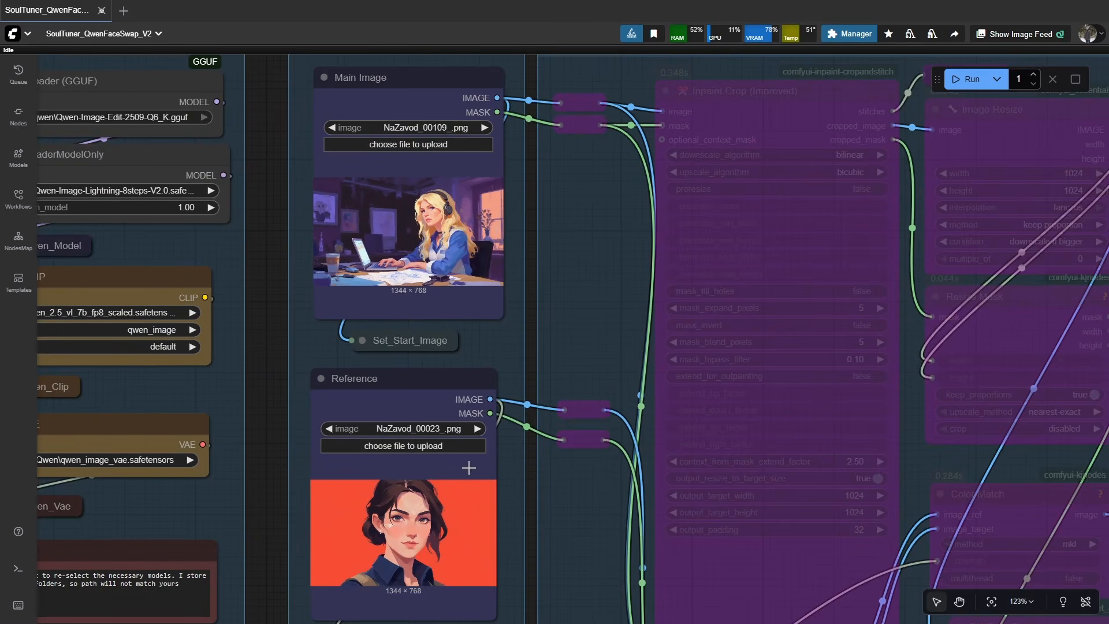
scroll(468, 468, "up", 6)
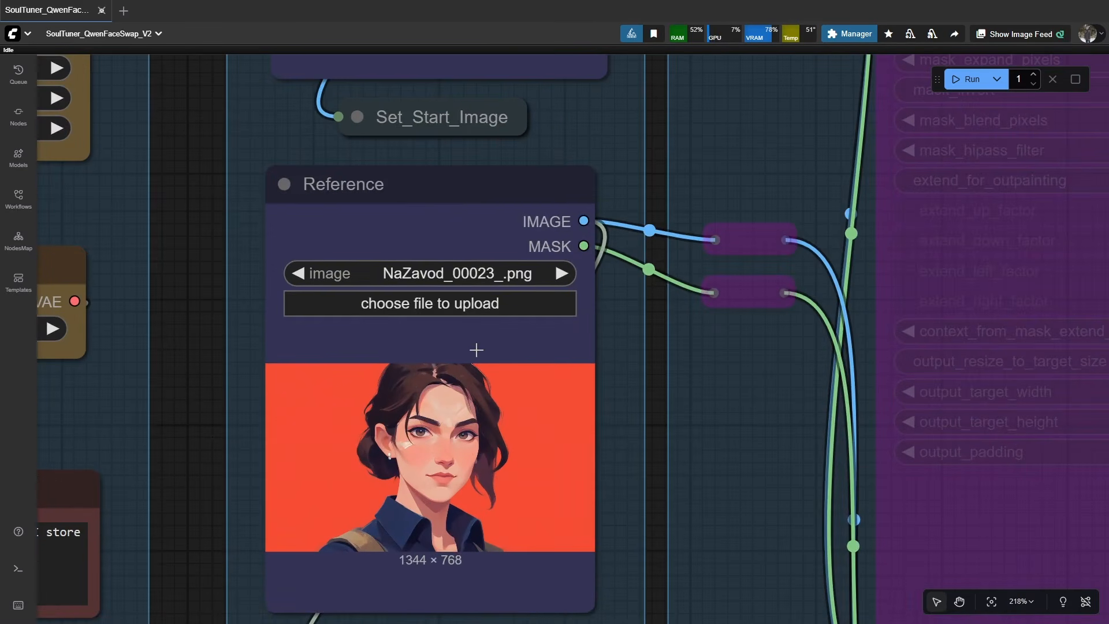
Step: Mask the main image's face, headphones and full hair in the mask editor with a thinner brush, and save the mask
left_click_drag(508, 166, 463, 530)
scroll(410, 287, "up", 3)
right_click(411, 286)
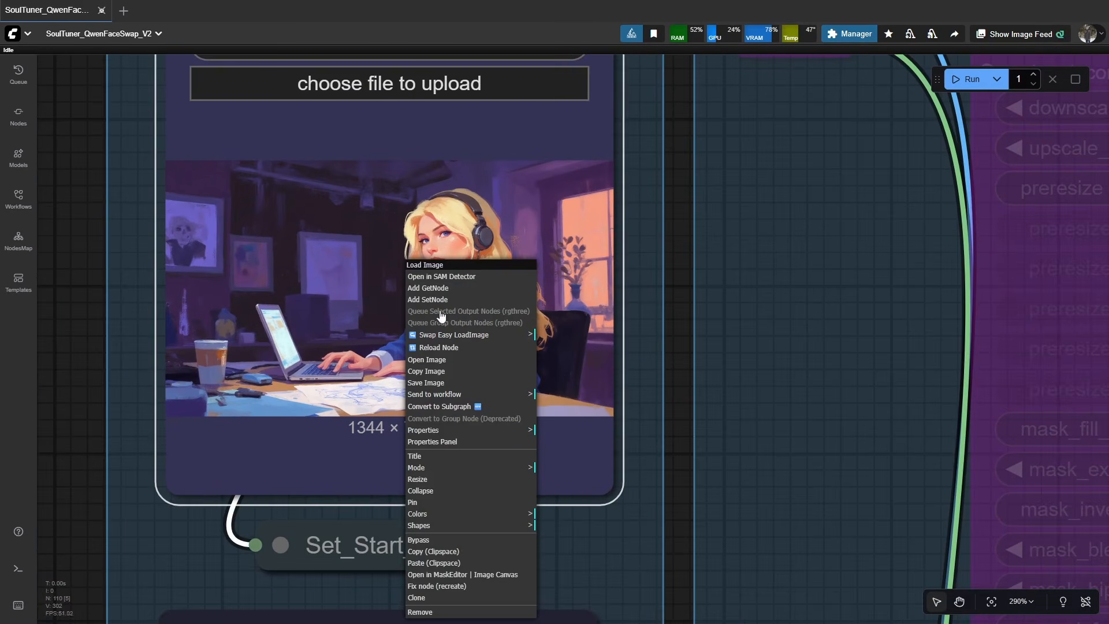
left_click(431, 574)
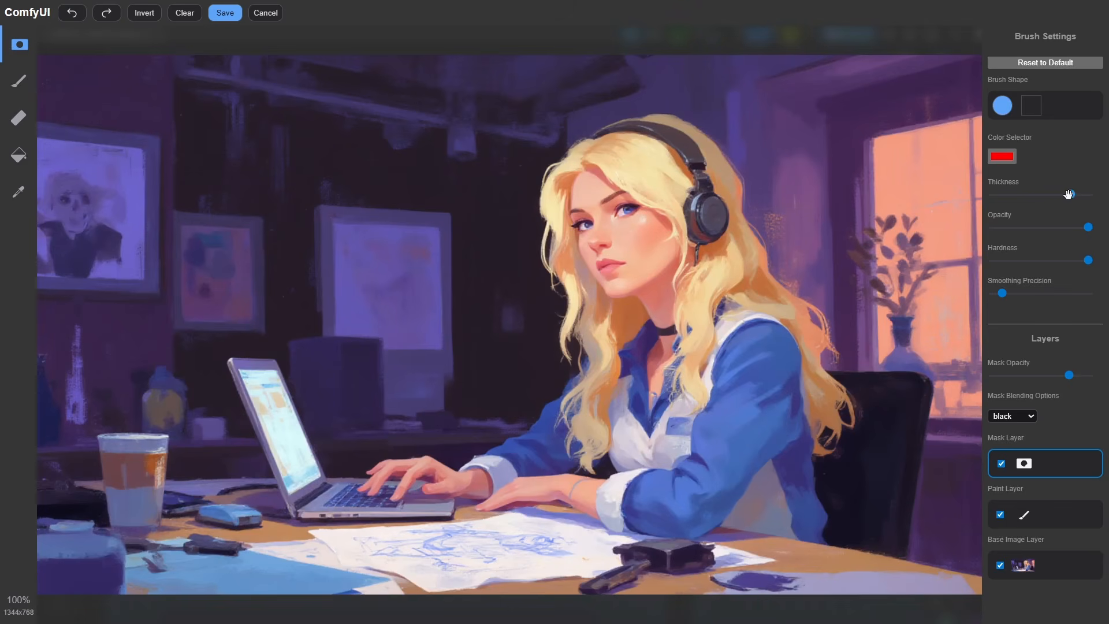
mouse_move(1068, 195)
left_mouse_down()
mouse_move(1018, 196)
mouse_move(1033, 194)
left_mouse_up()
mouse_move(600, 173)
left_mouse_down()
mouse_move(567, 202)
mouse_move(578, 181)
mouse_move(610, 170)
mouse_move(575, 185)
mouse_move(567, 231)
mouse_move(608, 319)
mouse_move(650, 270)
mouse_move(631, 283)
mouse_move(624, 232)
mouse_move(644, 253)
mouse_move(685, 205)
mouse_move(656, 158)
mouse_move(579, 174)
mouse_move(628, 146)
mouse_move(664, 143)
mouse_move(695, 155)
mouse_move(714, 195)
mouse_move(669, 165)
mouse_move(570, 176)
mouse_move(699, 188)
mouse_move(728, 216)
mouse_move(697, 284)
mouse_move(625, 319)
left_mouse_up()
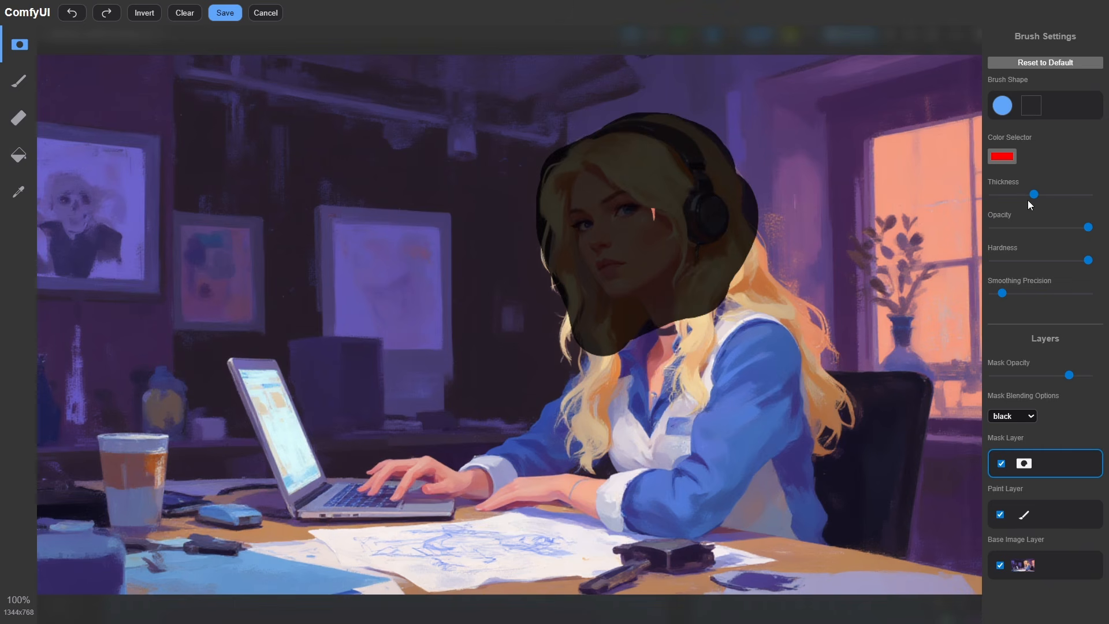
mouse_move(547, 312)
left_mouse_down()
mouse_move(574, 350)
mouse_move(556, 245)
mouse_move(569, 288)
mouse_move(563, 278)
mouse_move(748, 239)
mouse_move(759, 293)
mouse_move(817, 333)
mouse_move(820, 439)
mouse_move(841, 398)
mouse_move(848, 416)
mouse_move(820, 344)
mouse_move(790, 315)
mouse_move(728, 288)
mouse_move(700, 346)
mouse_move(693, 399)
mouse_move(678, 308)
mouse_move(644, 315)
mouse_move(600, 375)
mouse_move(586, 454)
mouse_move(586, 407)
mouse_move(563, 424)
mouse_move(578, 456)
mouse_move(611, 354)
mouse_move(584, 405)
left_mouse_up()
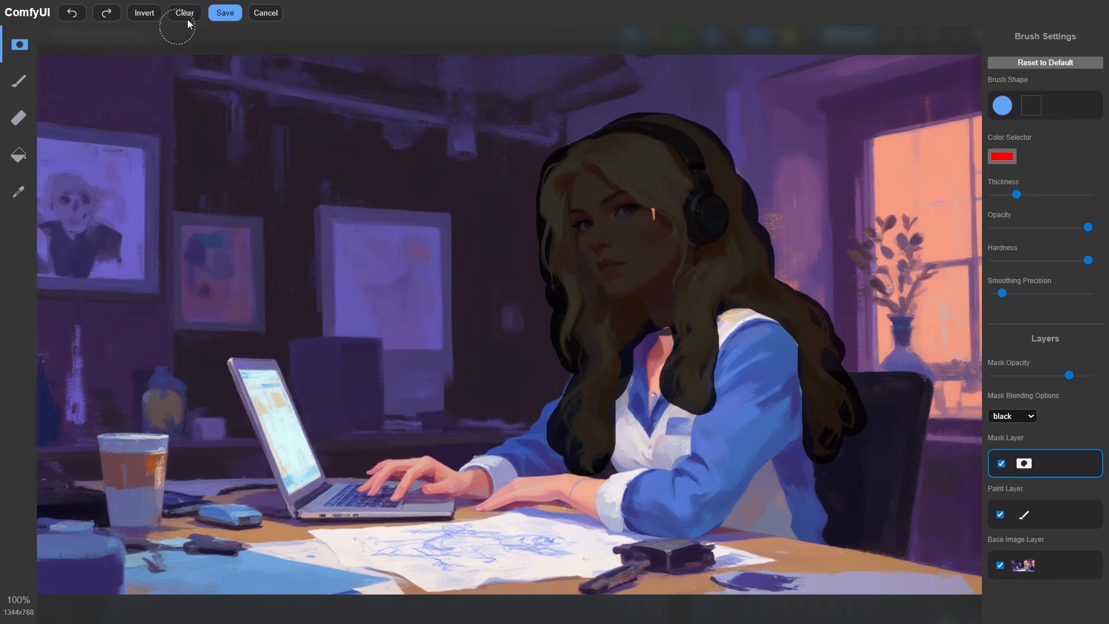
left_click(225, 13)
Step: Reopen the main image in the mask editor to check the head and hair coverage, and save it again
scroll(439, 225, "up", 5)
right_click(439, 224)
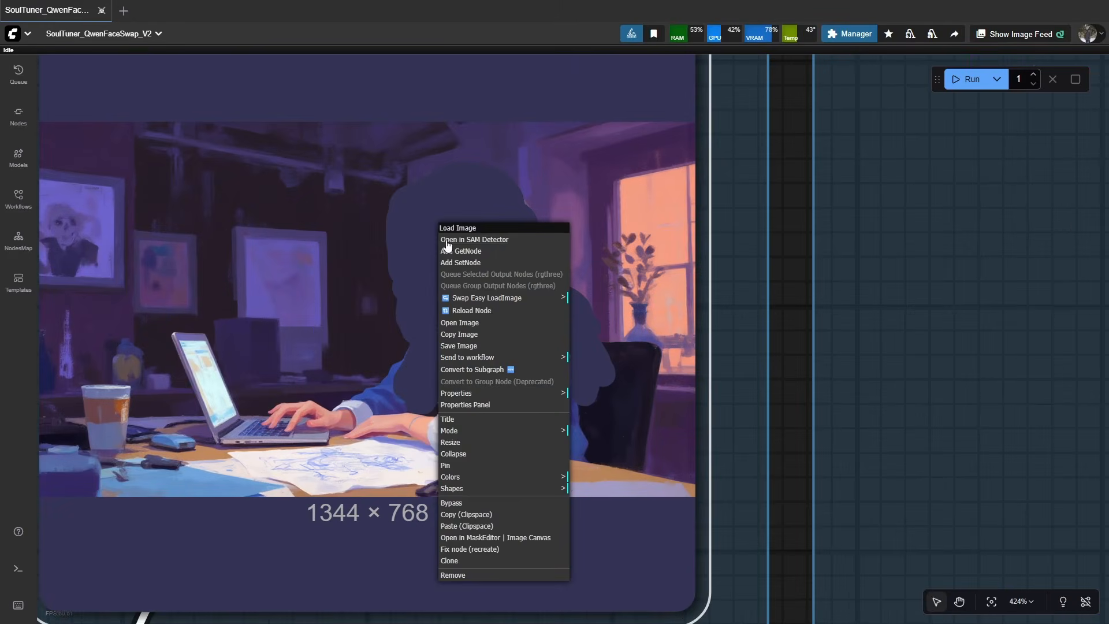
left_click(554, 537)
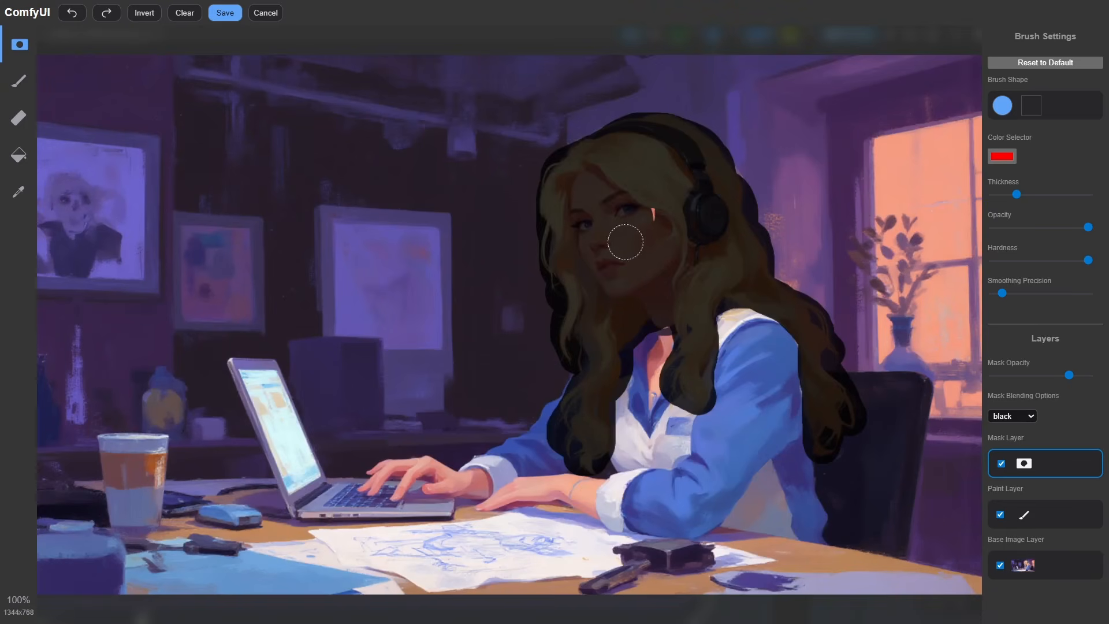
left_click(224, 14)
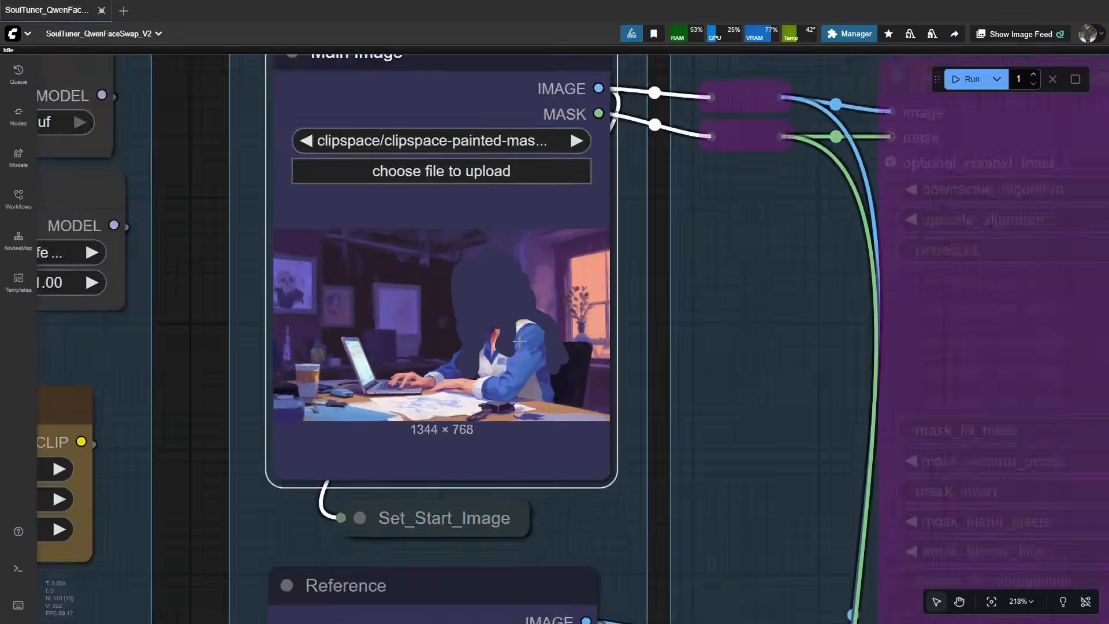
Step: Mask the reference portrait's face and hair loosely in the mask editor with a thicker brush, and save the mask
scroll(519, 341, "down", 4)
left_click_drag(534, 451, 504, 136)
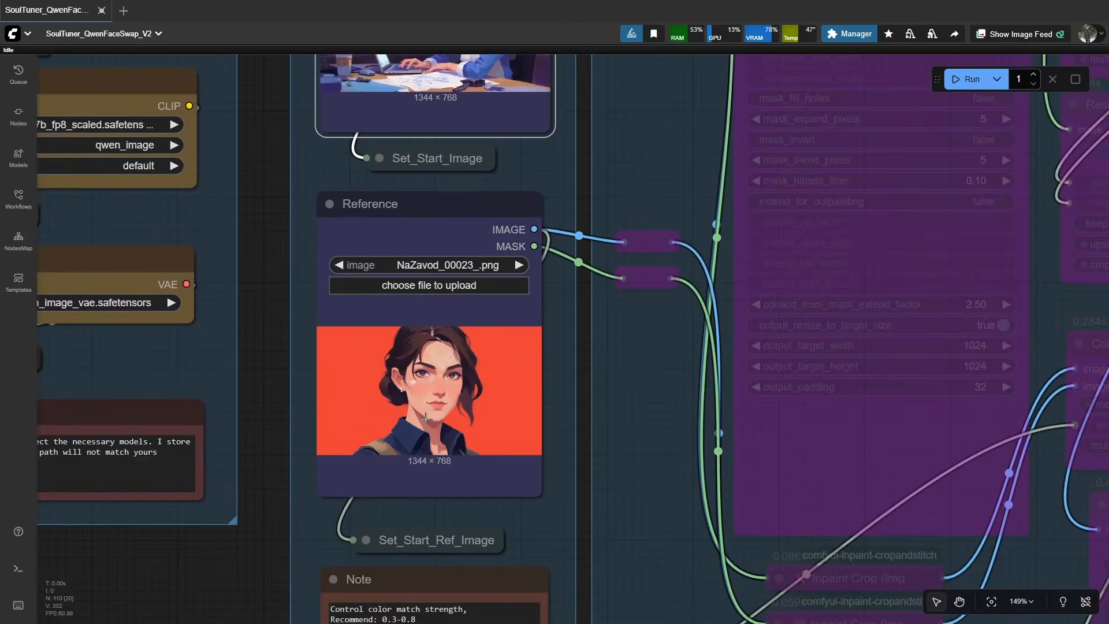
scroll(428, 416, "up", 4)
scroll(426, 369, "up", 3)
right_click(426, 379)
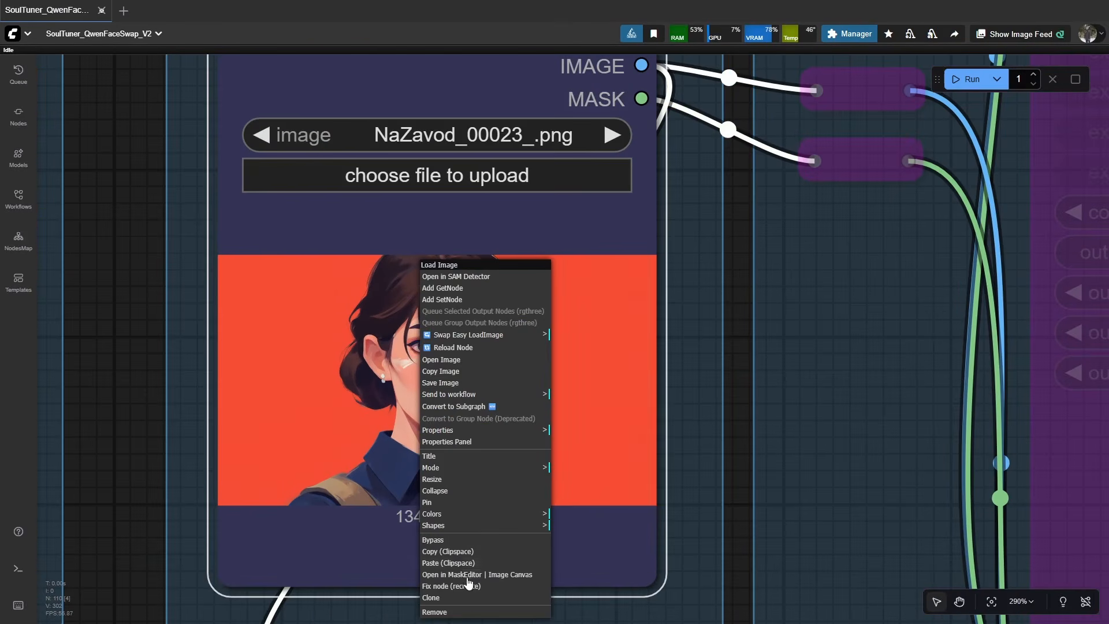
left_click(468, 577)
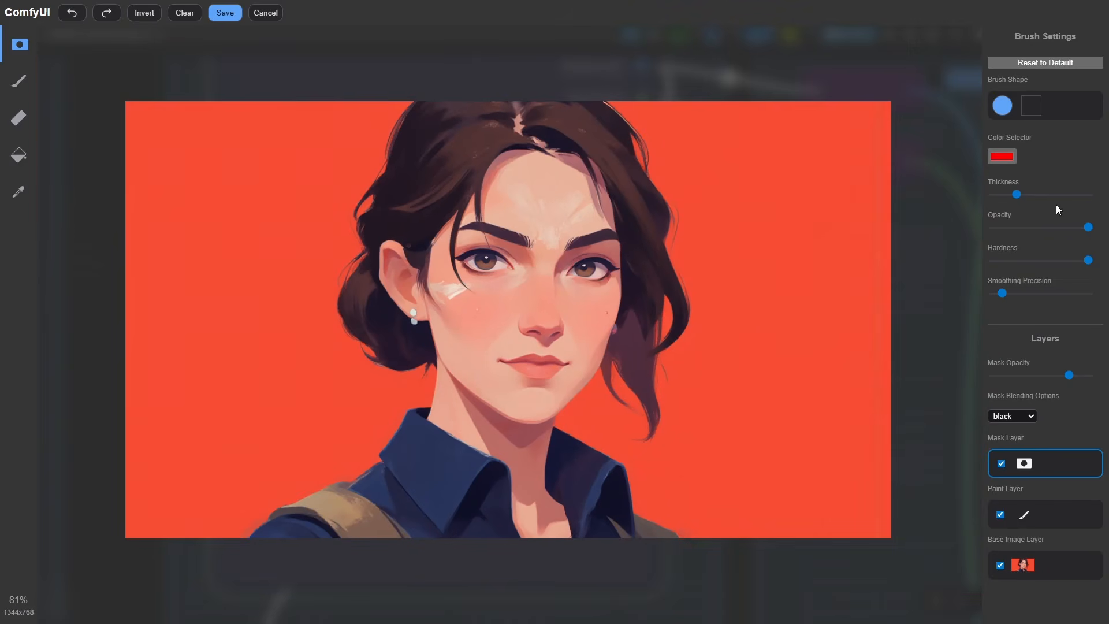
left_click_drag(1016, 194, 1047, 194)
mouse_move(439, 144)
left_mouse_down()
mouse_move(371, 258)
mouse_move(411, 336)
mouse_move(425, 213)
mouse_move(531, 328)
mouse_move(461, 304)
mouse_move(481, 302)
mouse_move(466, 149)
mouse_move(596, 122)
mouse_move(480, 113)
mouse_move(607, 154)
mouse_move(631, 307)
mouse_move(530, 393)
mouse_move(474, 366)
mouse_move(615, 347)
mouse_move(642, 390)
mouse_move(660, 328)
mouse_move(659, 250)
mouse_move(568, 146)
mouse_move(571, 319)
mouse_move(566, 132)
left_mouse_up()
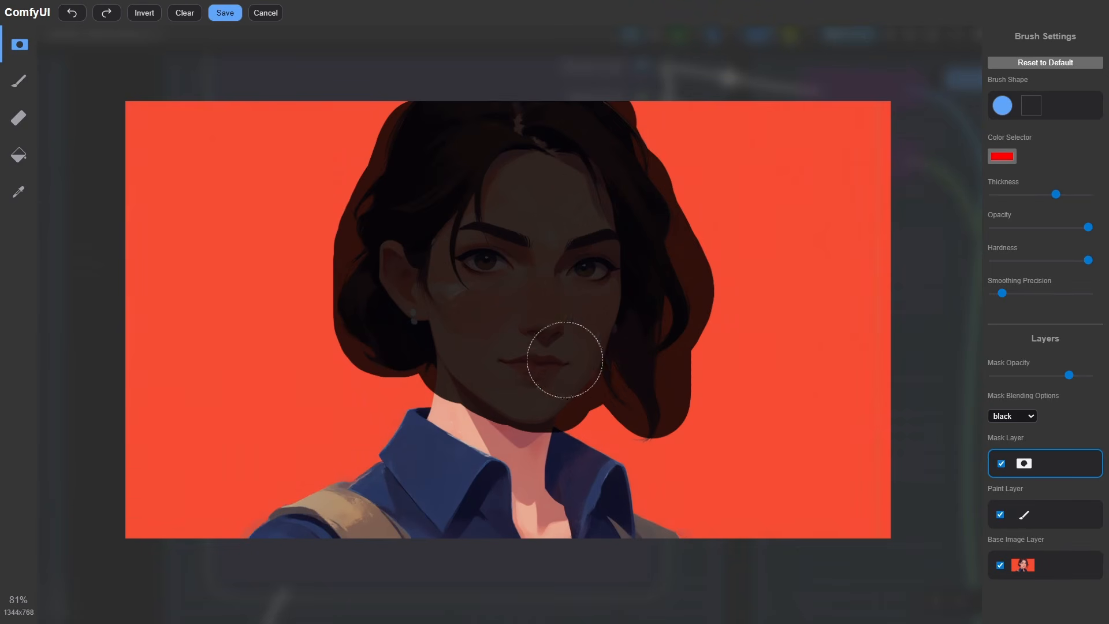
left_click(227, 12)
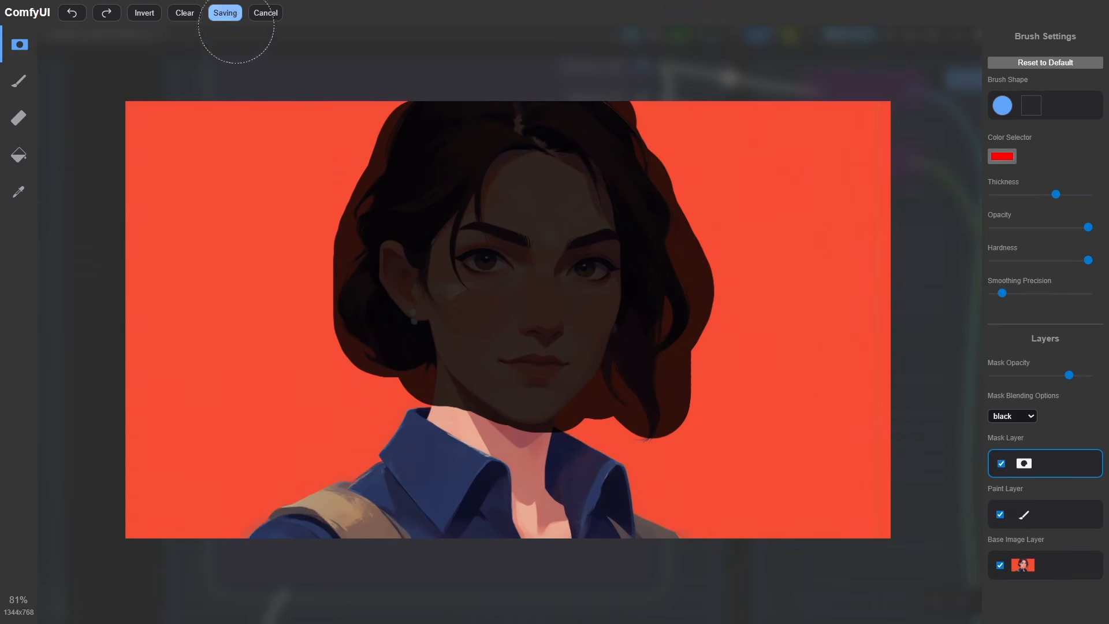
scroll(521, 438, "down", 9)
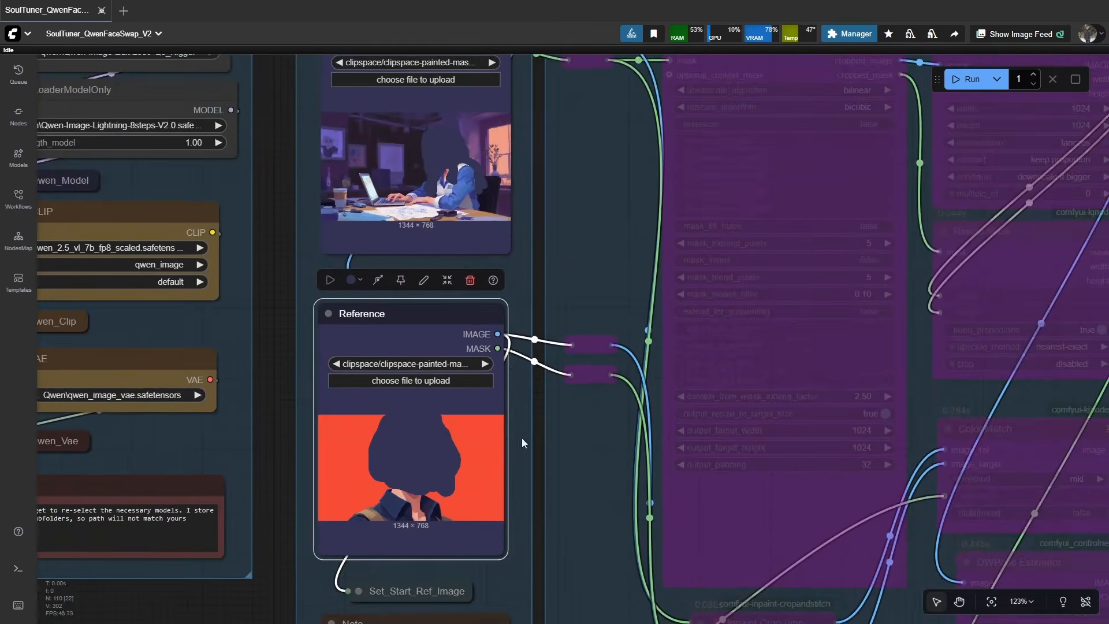
Step: Compare the masked areas of the main and reference images
scroll(522, 404, "down", 4)
scroll(384, 197, "up", 3)
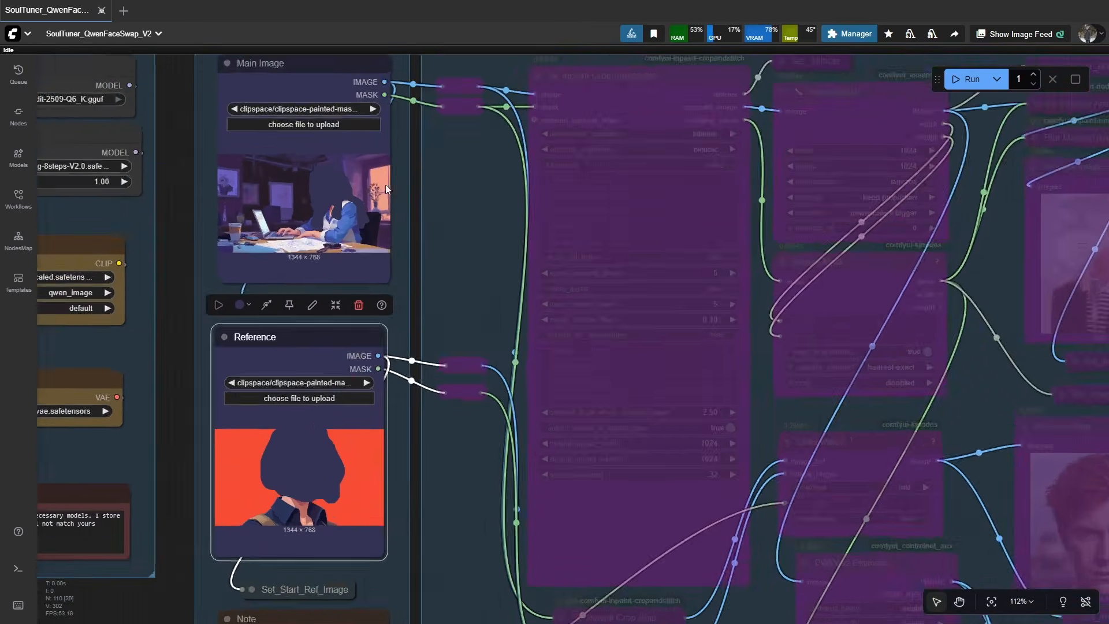
scroll(385, 188, "up", 5)
left_click_drag(436, 398, 464, 159)
scroll(385, 411, "down", 1)
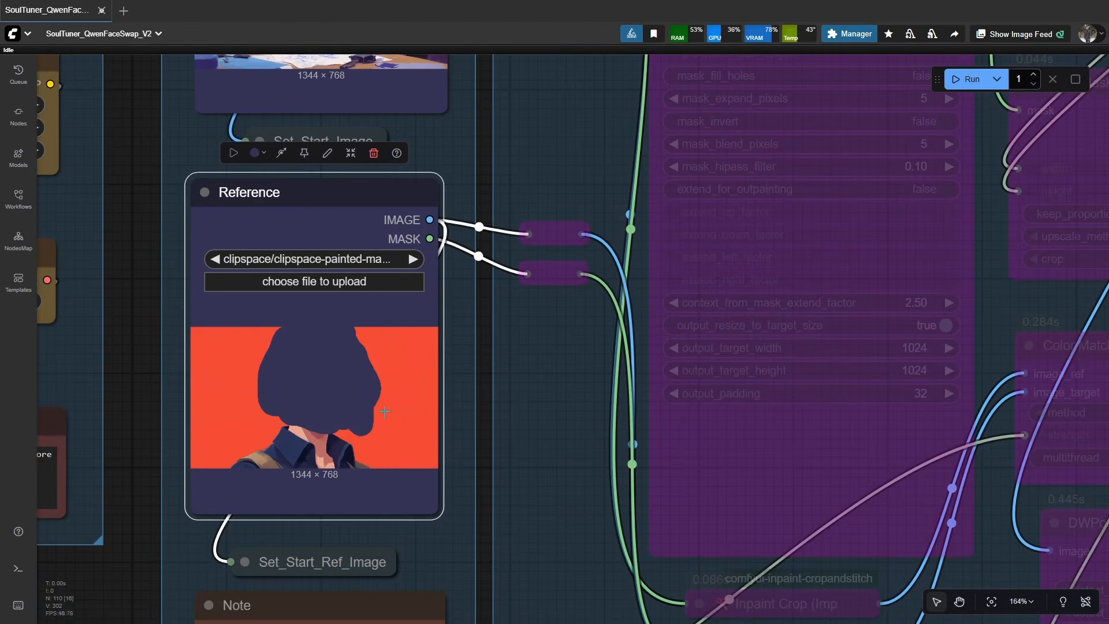
Step: Turn off the bypass on the whole Prepare Images group
scroll(486, 432, "down", 8)
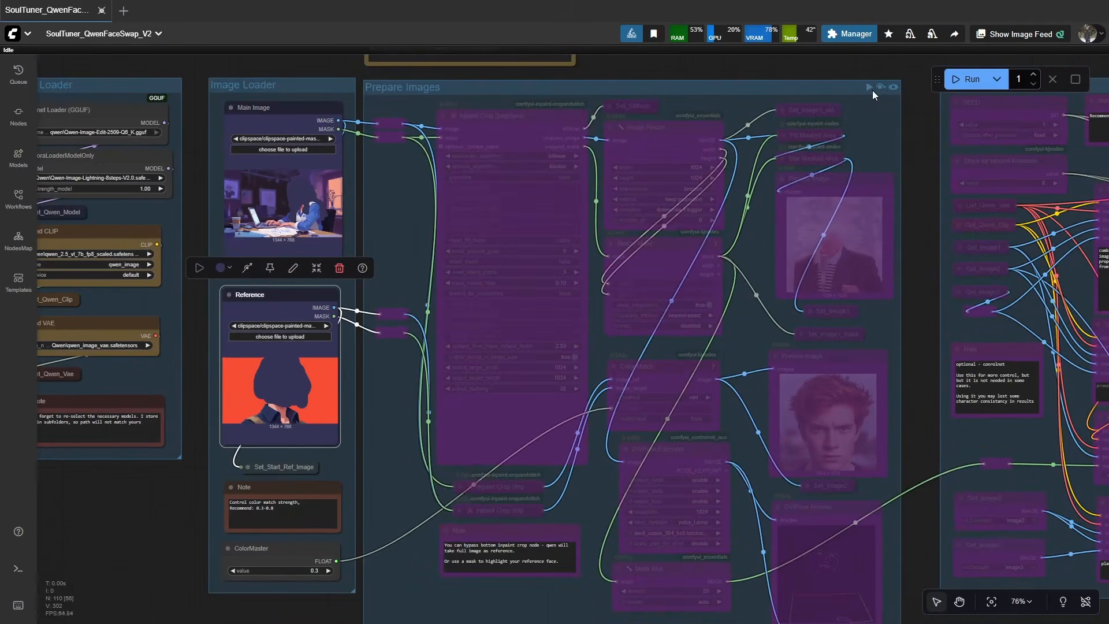
left_click(882, 87)
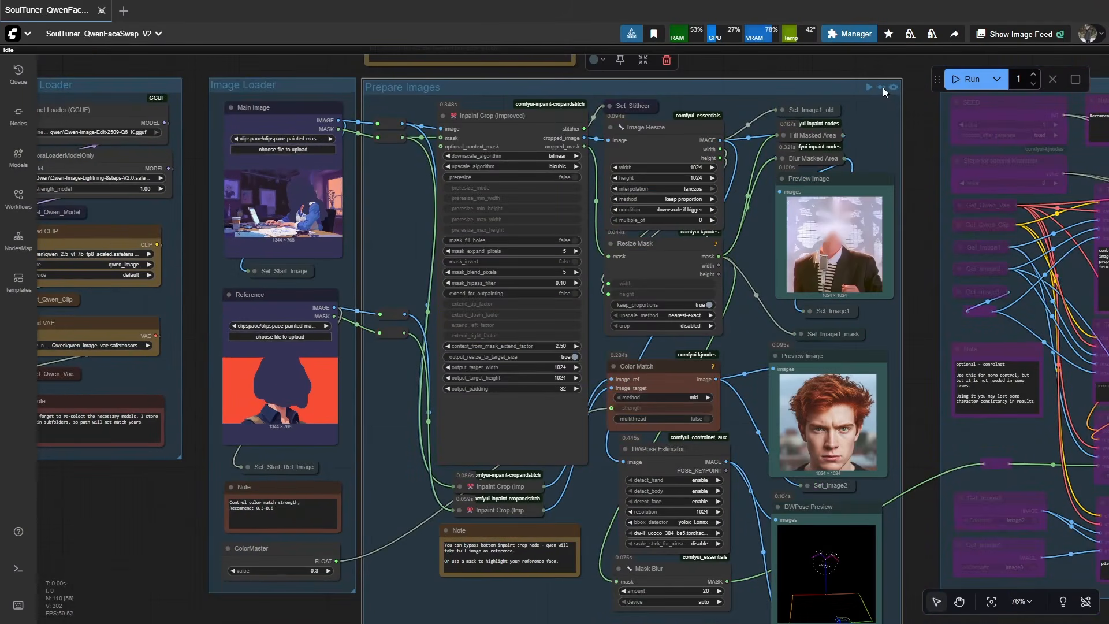
scroll(421, 174, "up", 2)
left_click_drag(373, 215, 391, 305)
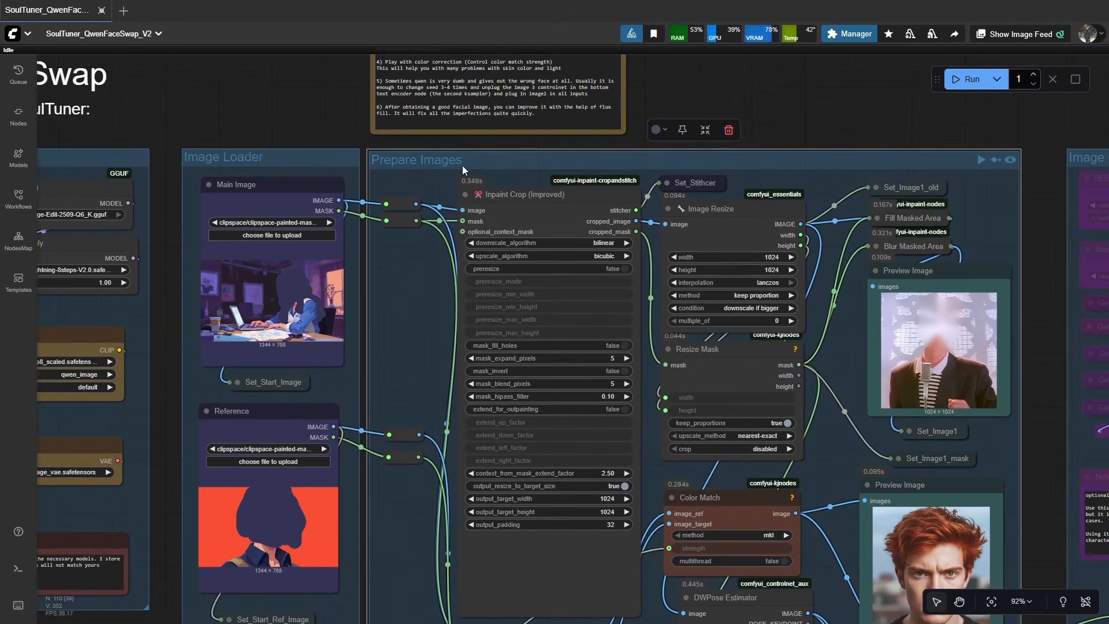
Step: Run the workflow with Prepare Images enabled and inspect the cropped main image, reference and DWPose previews
left_click(958, 87)
scroll(428, 345, "down", 2)
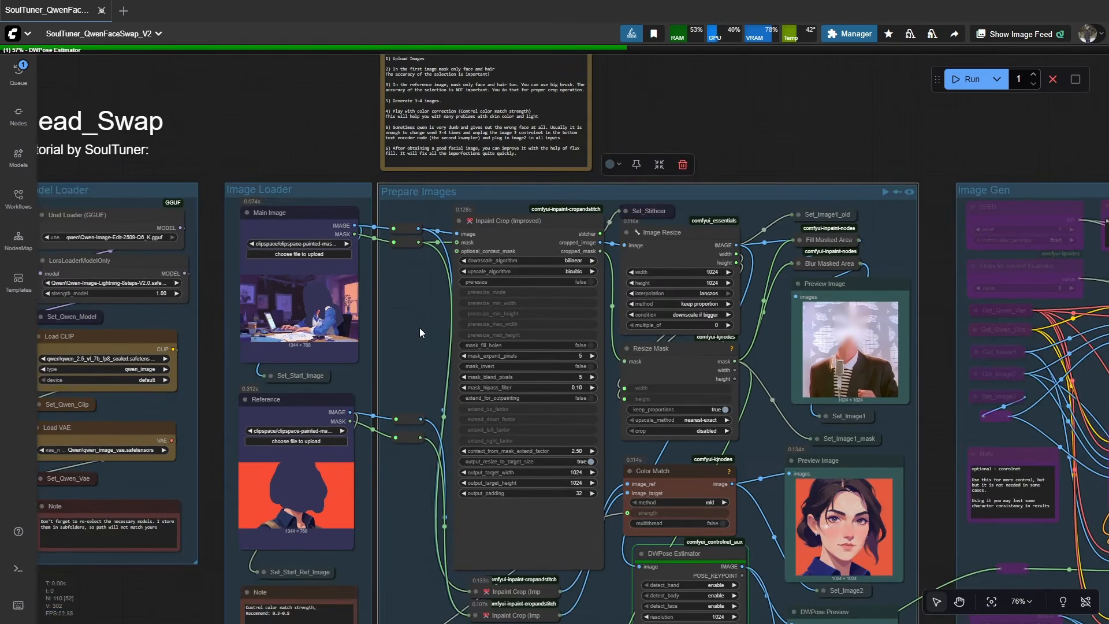
left_click_drag(419, 328, 250, 154)
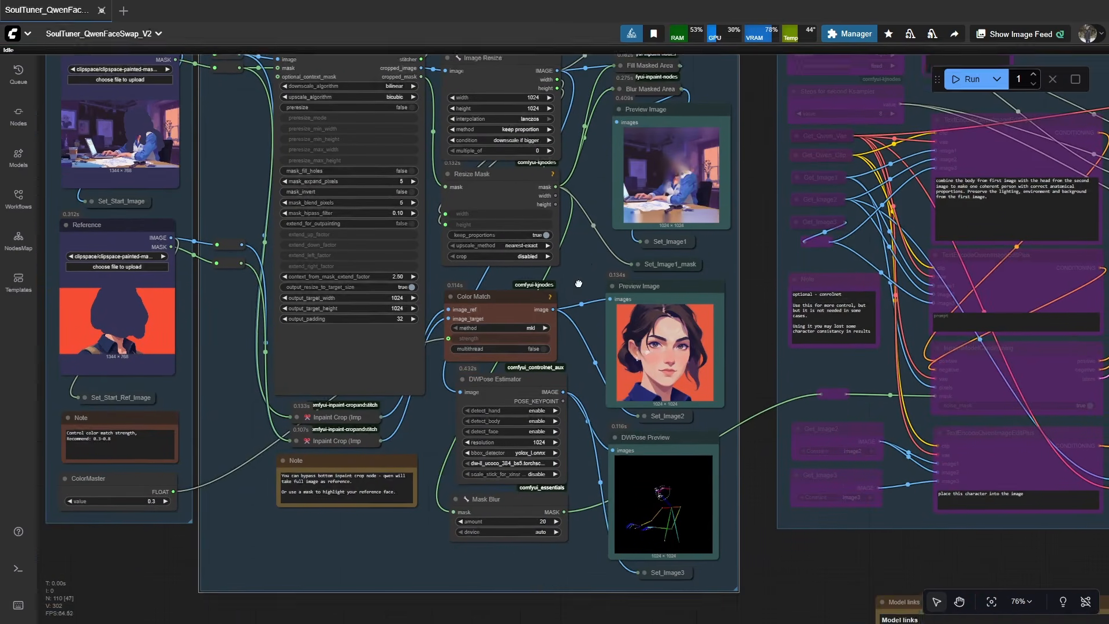
Step: Examine the preview of the cropped main image with its masked head blurred out, and the color-matched reference portrait preview
left_click_drag(578, 284, 573, 323)
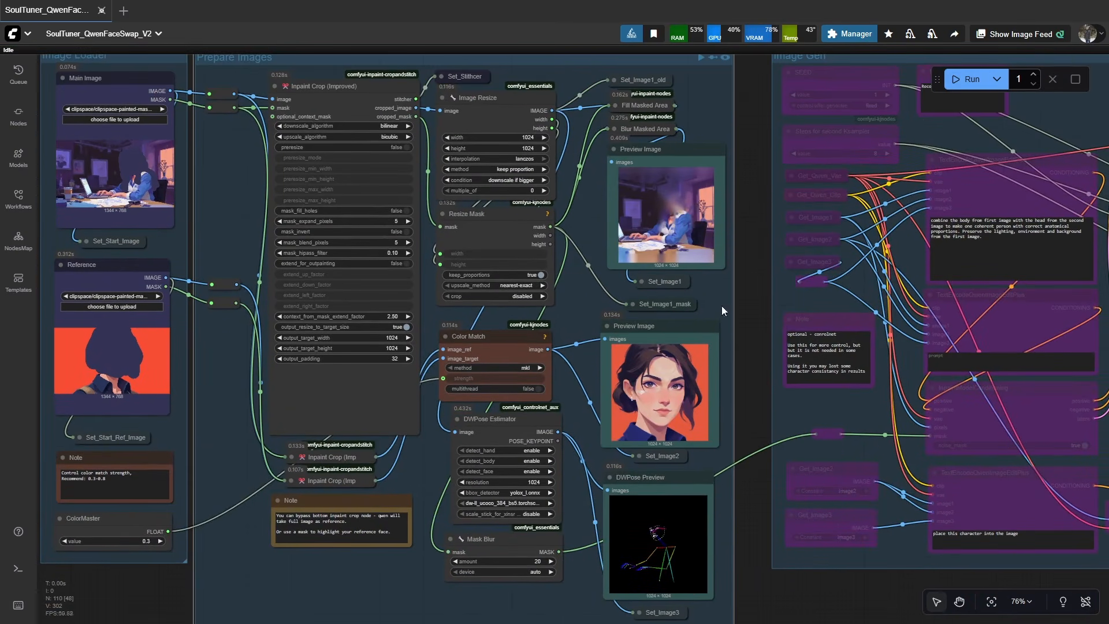
scroll(743, 222, "up", 10)
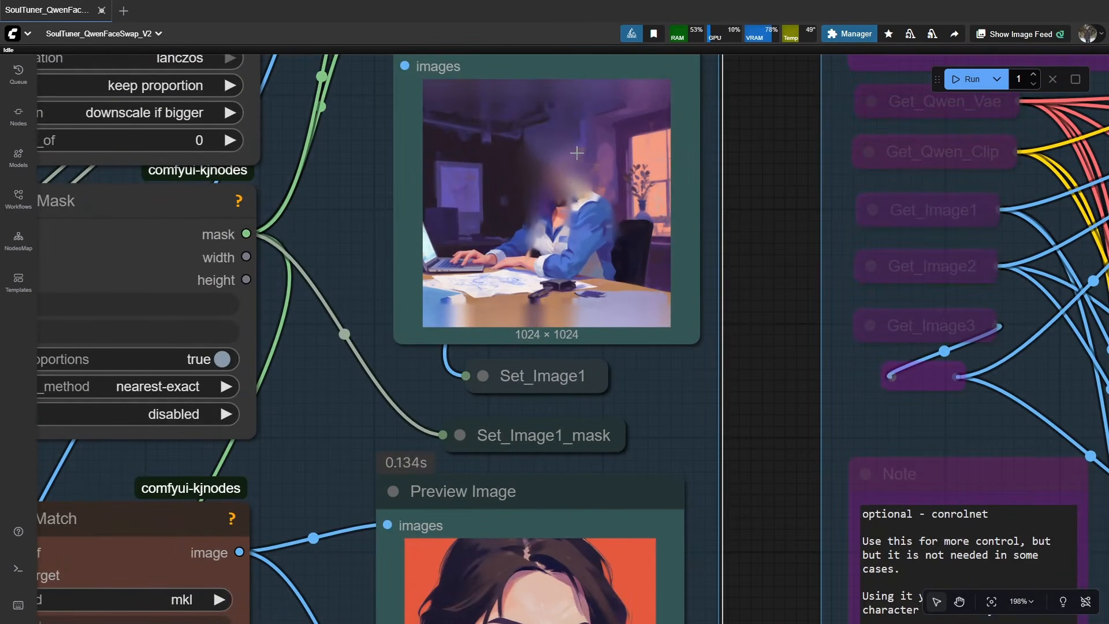
scroll(555, 216, "down", 3)
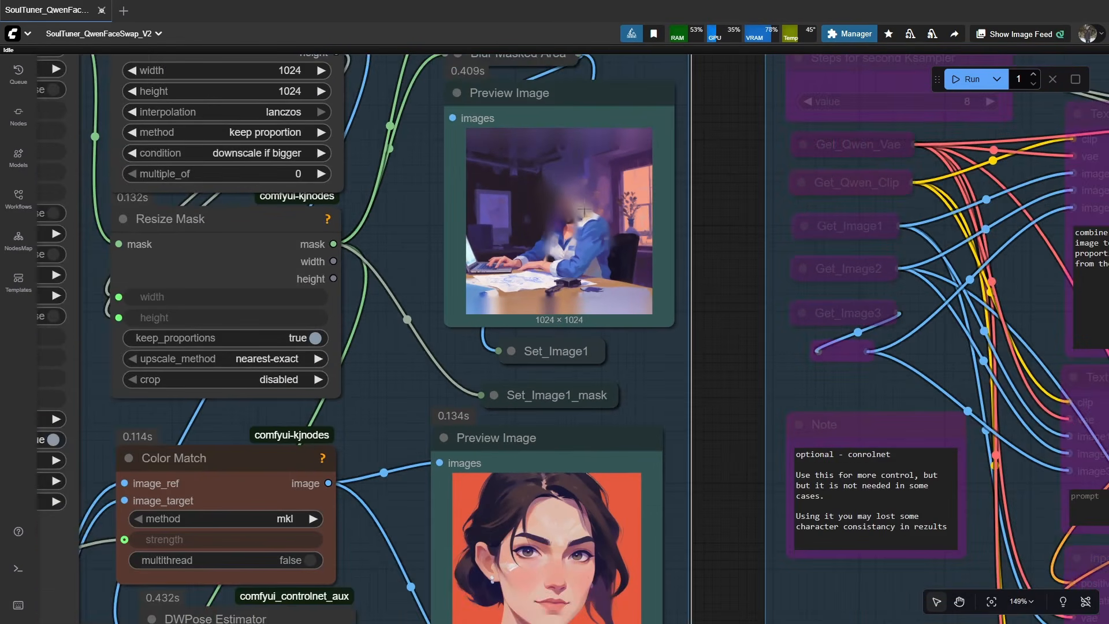
scroll(612, 320, "down", 2)
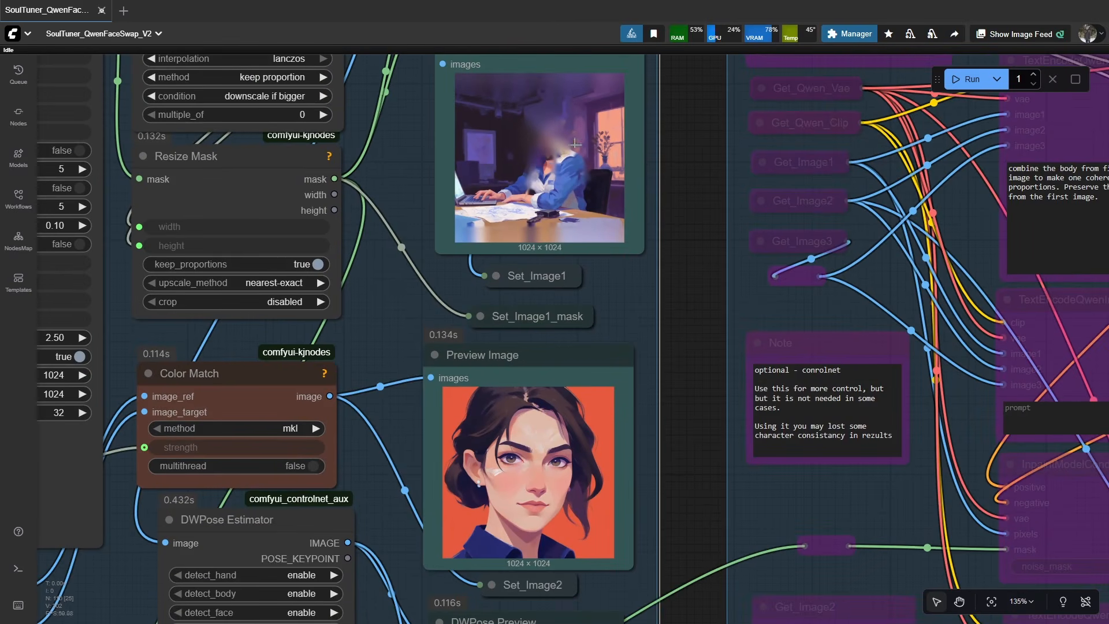
scroll(649, 367, "down", 2)
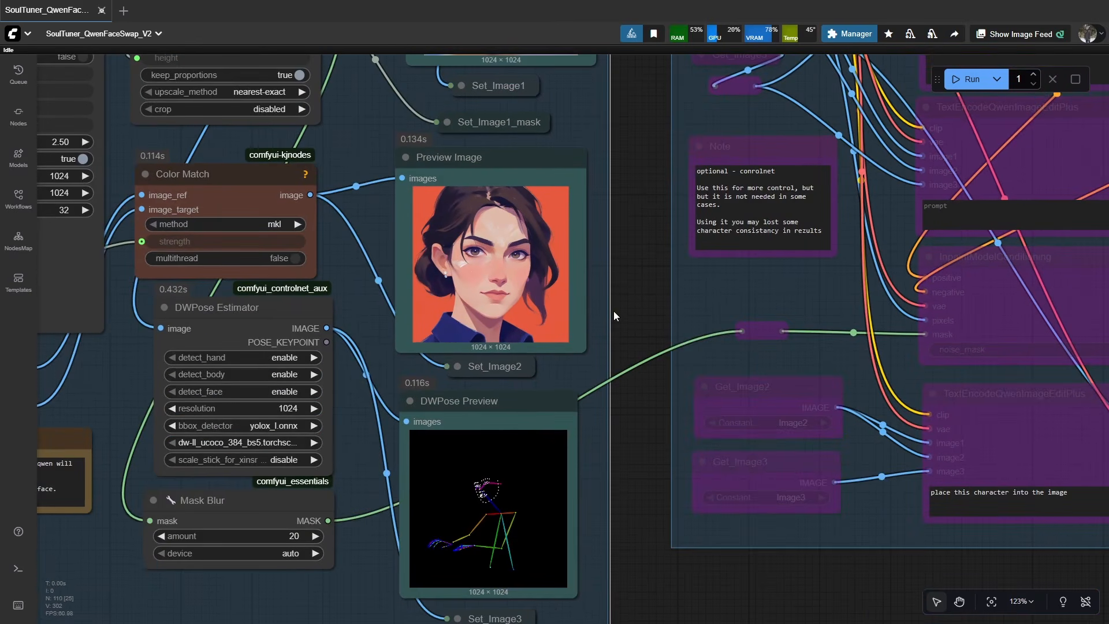
left_click_drag(618, 362, 619, 357)
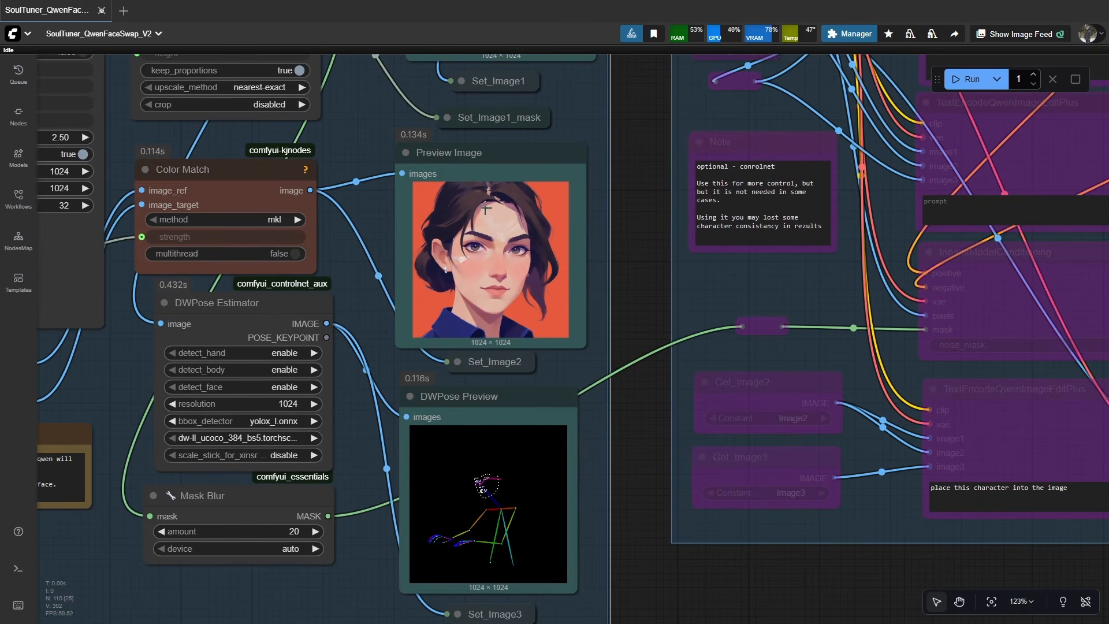
scroll(534, 212, "up", 10)
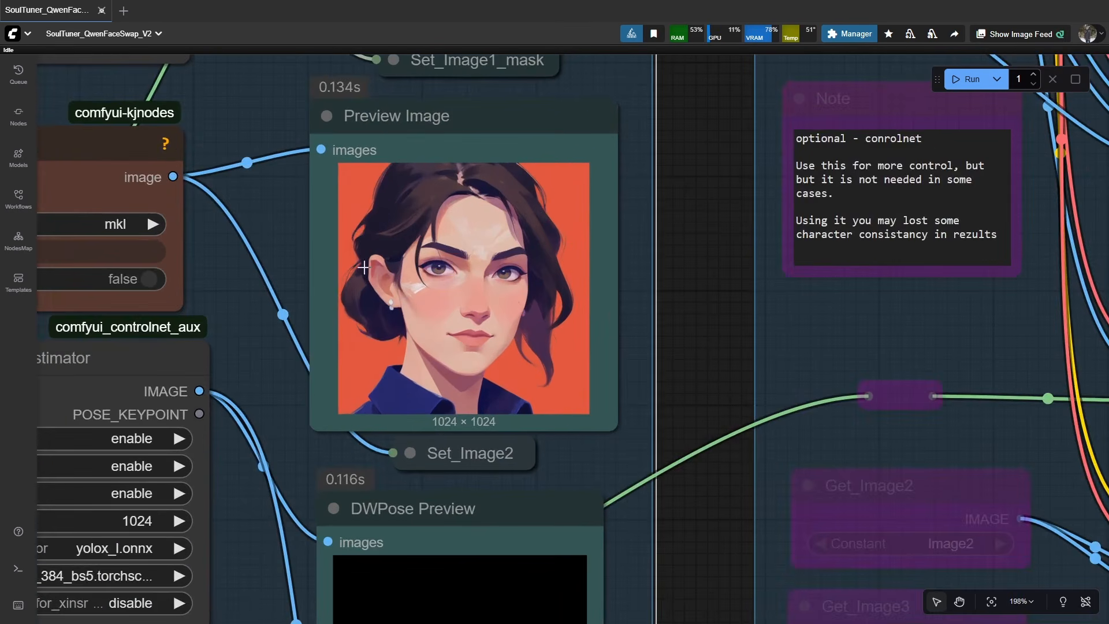
scroll(415, 355, "down", 6)
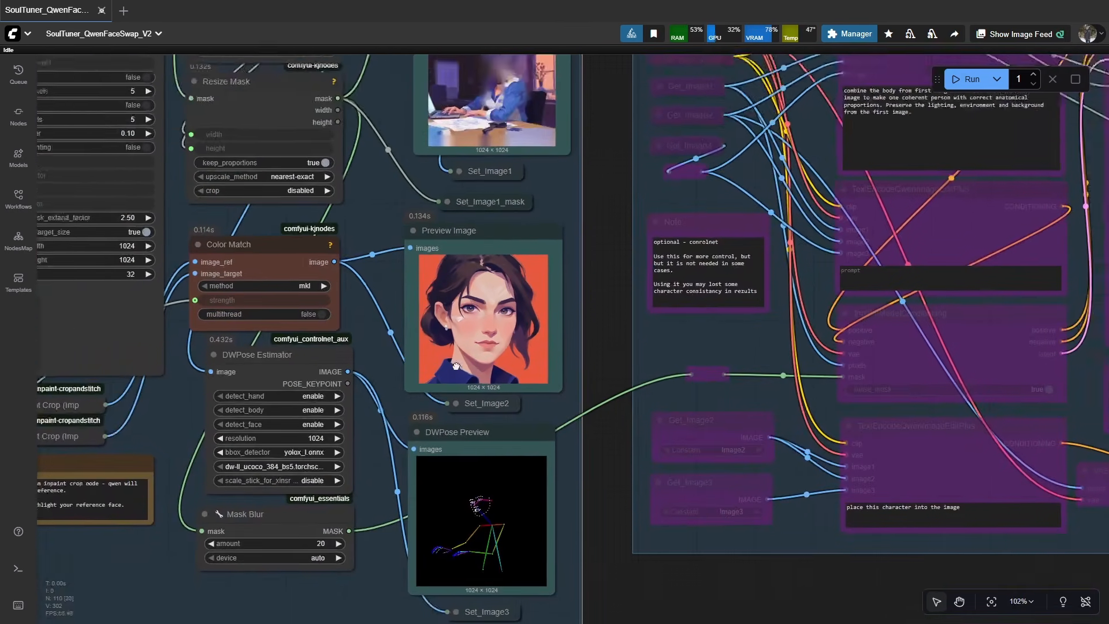
Step: Examine the head, arm and body lines of the pose skeleton in the DWPose preview
scroll(473, 314, "up", 2)
scroll(473, 314, "up", 3)
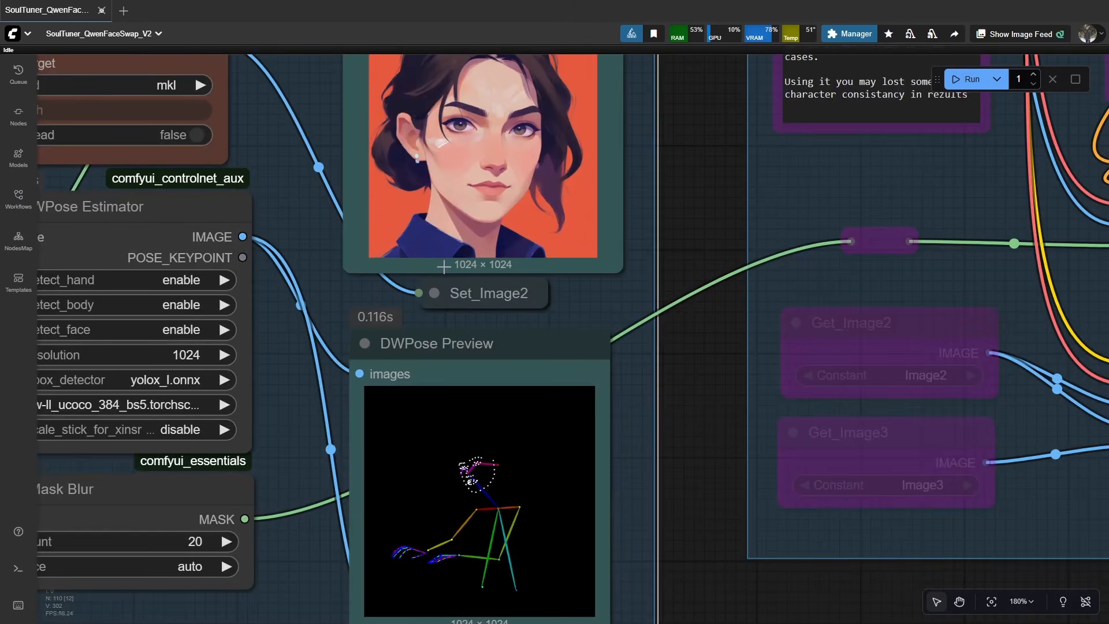
scroll(485, 267, "down", 5)
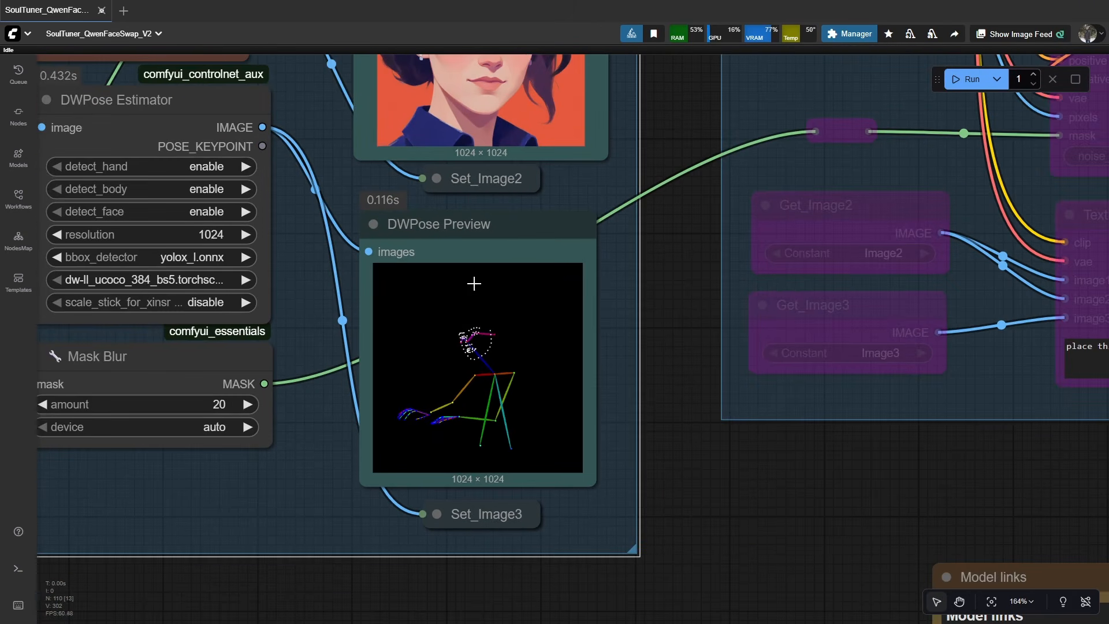
scroll(412, 420, "down", 2)
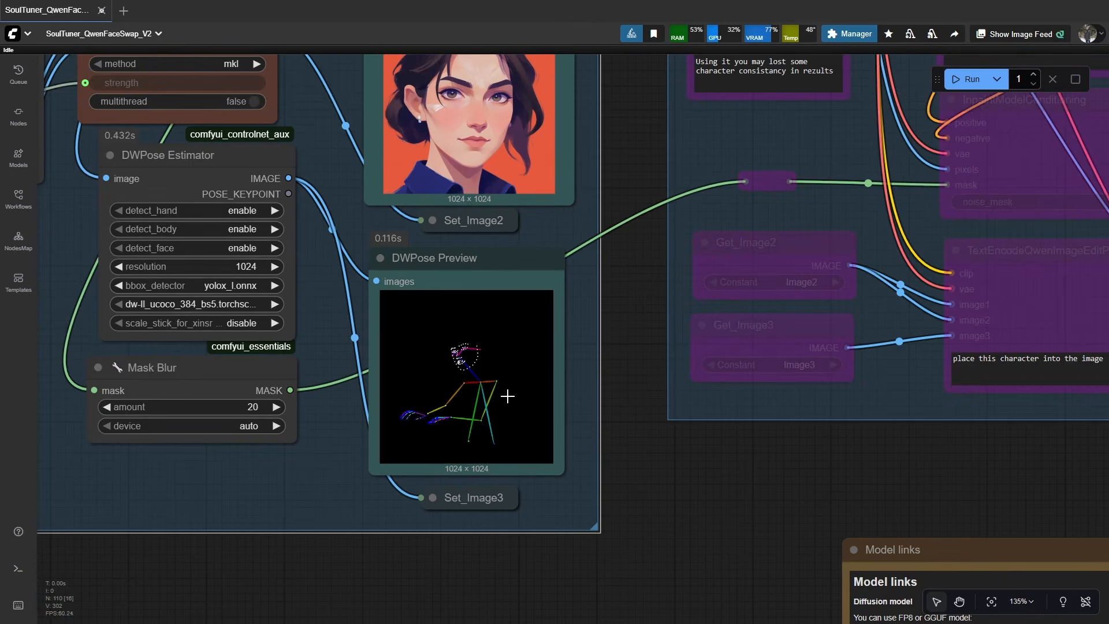
scroll(466, 397, "up", 4)
scroll(478, 383, "down", 1)
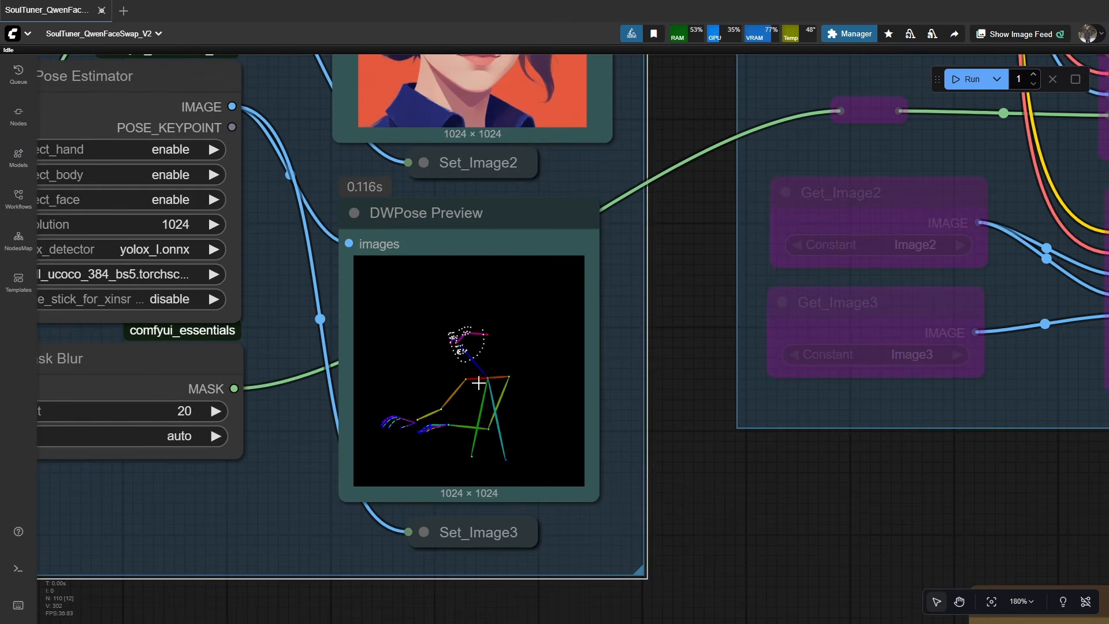
scroll(480, 394, "down", 8)
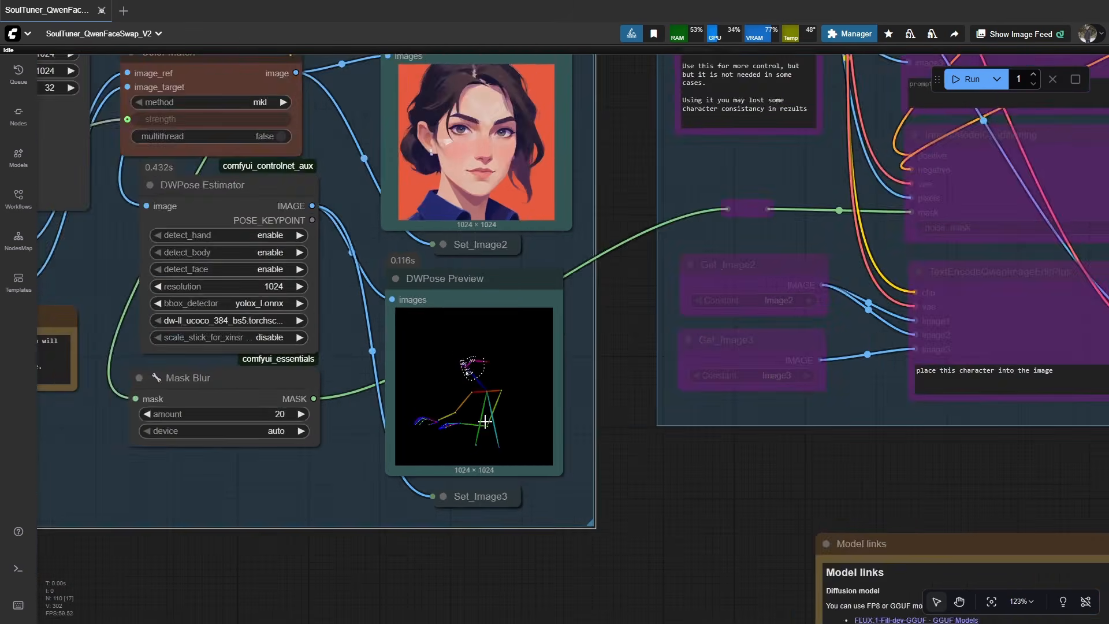
scroll(614, 391, "down", 2)
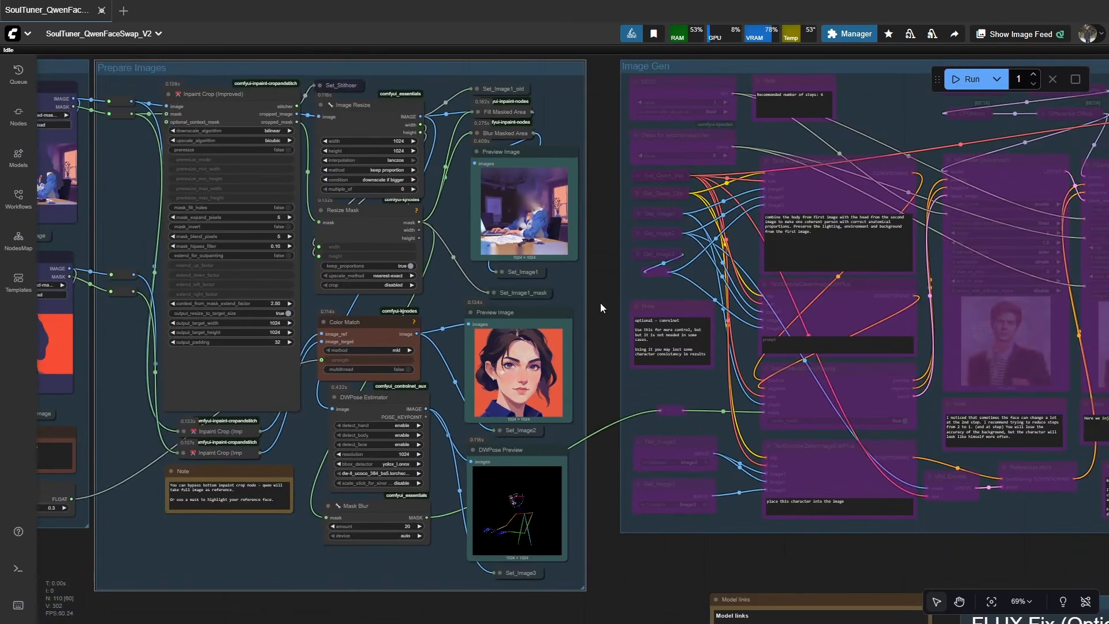
Step: Turn off the bypass on the whole Image Gen group and run the workflow
left_click_drag(606, 278, 185, 315)
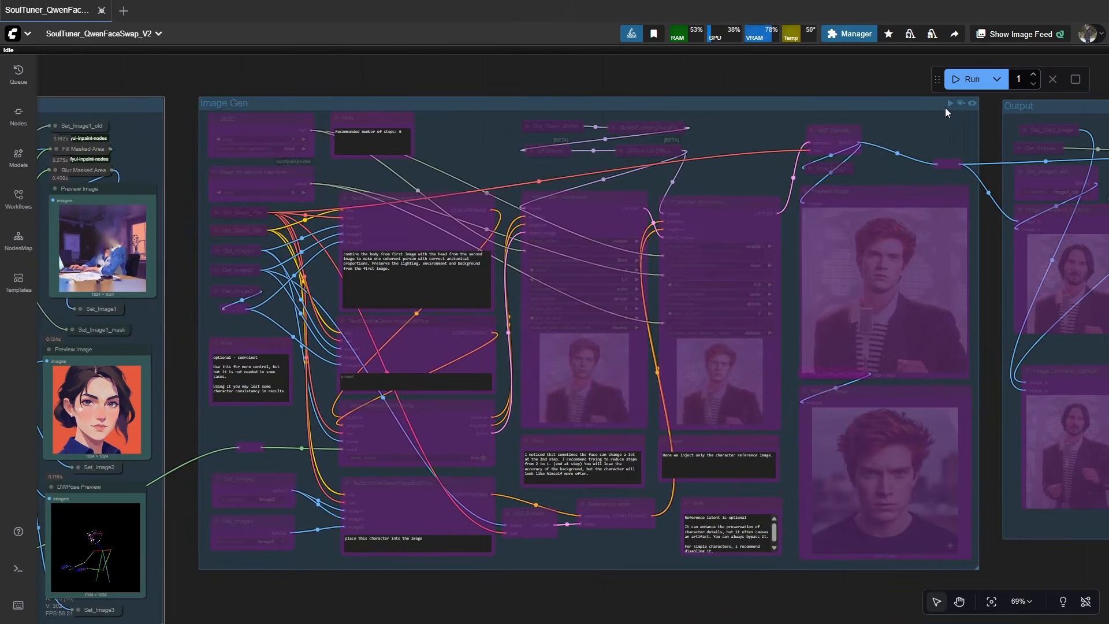
left_click(961, 103)
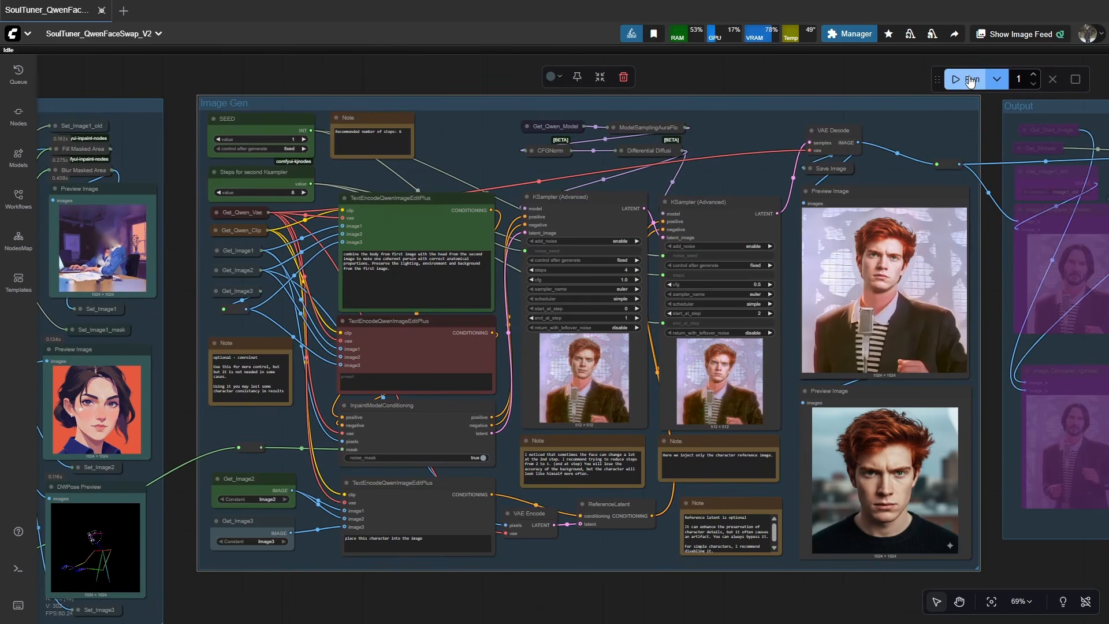
left_click(970, 80)
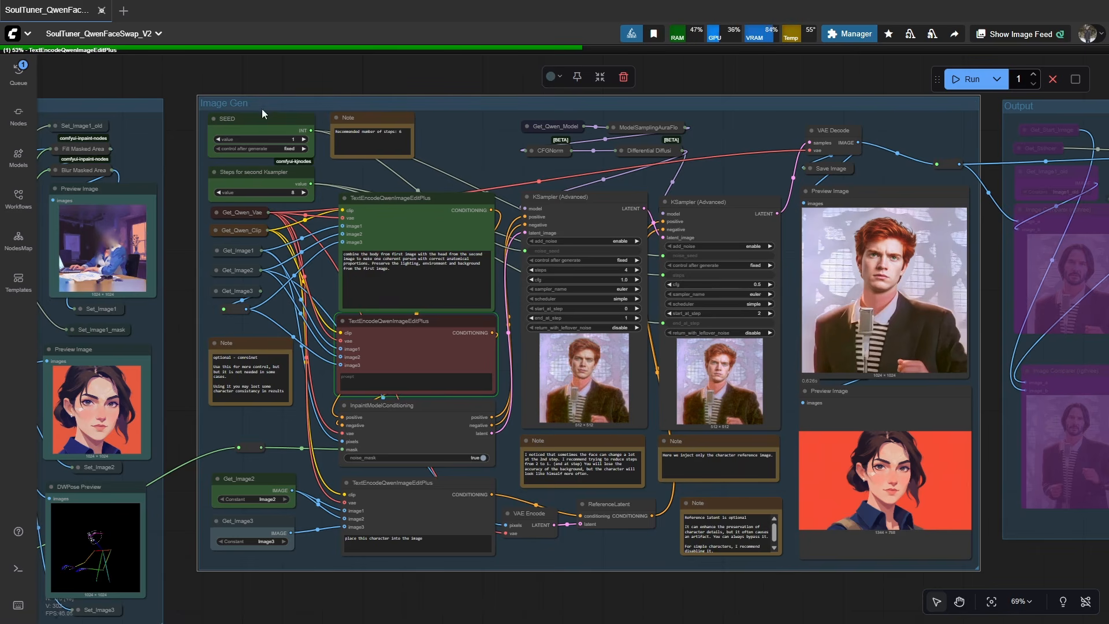
Step: Examine how the Get_Image1, Get_Image2 and Get_Image3 nodes feed the text encoders and the two advanced KSamplers
left_click(242, 250)
left_click(238, 269)
left_click(237, 290)
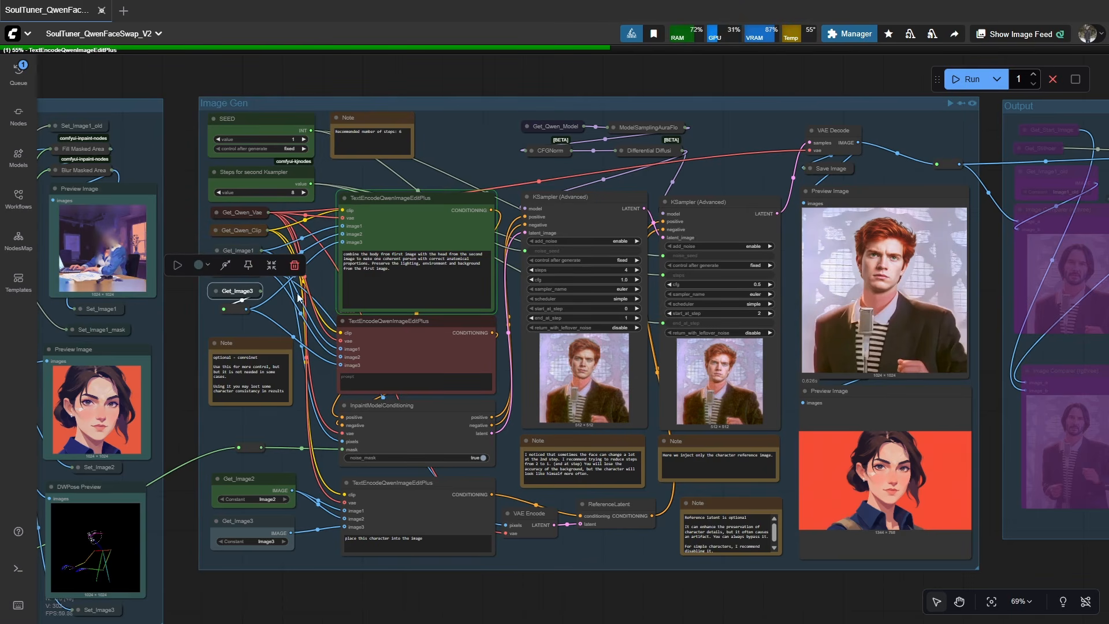
left_click(571, 204)
left_click(693, 210)
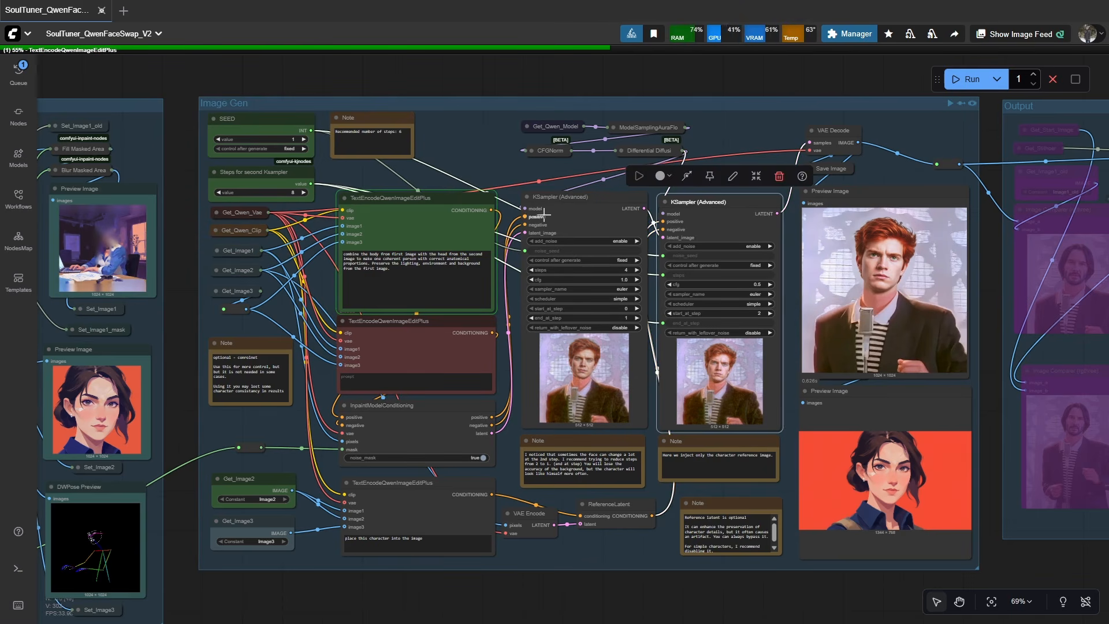
left_click(564, 212)
scroll(338, 256, "up", 2)
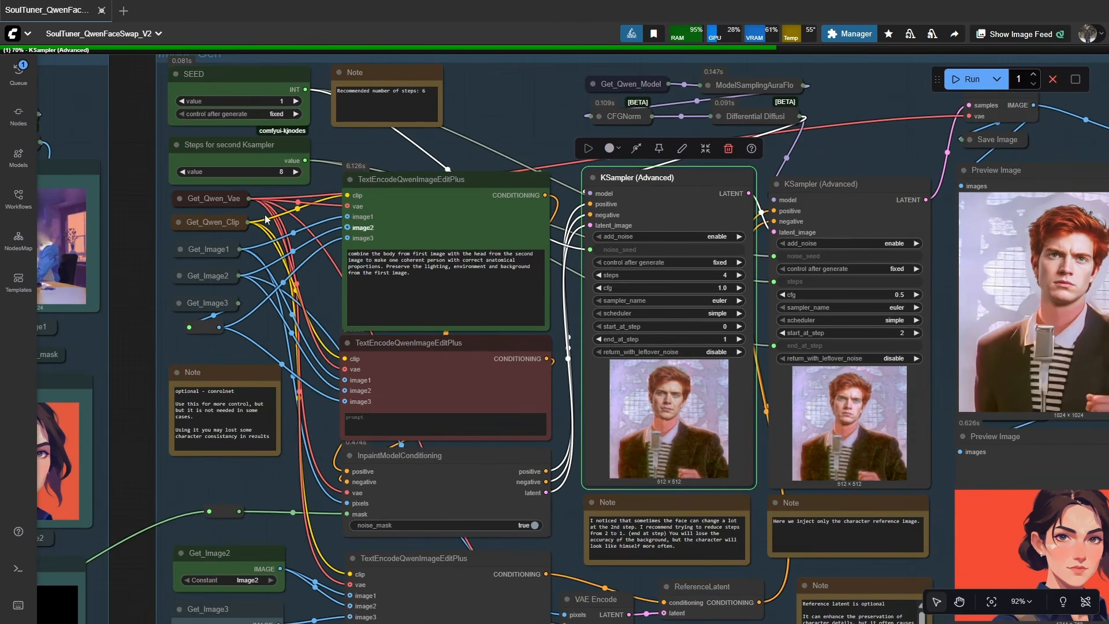
Step: Read the positive prompt about combining the first image's body with the second image's head in the green TextEncodeQwenImageEditPlus node
left_click_drag(239, 261, 427, 246)
left_click_drag(507, 292, 366, 329)
scroll(366, 329, "down", 1)
scroll(443, 300, "up", 4)
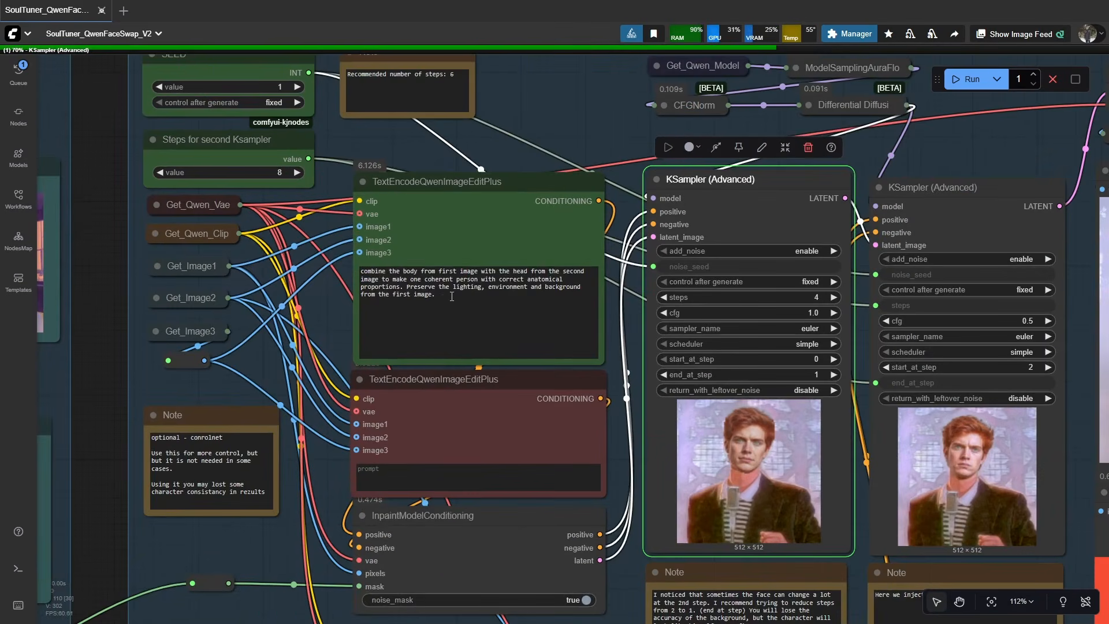
triple_click(357, 275)
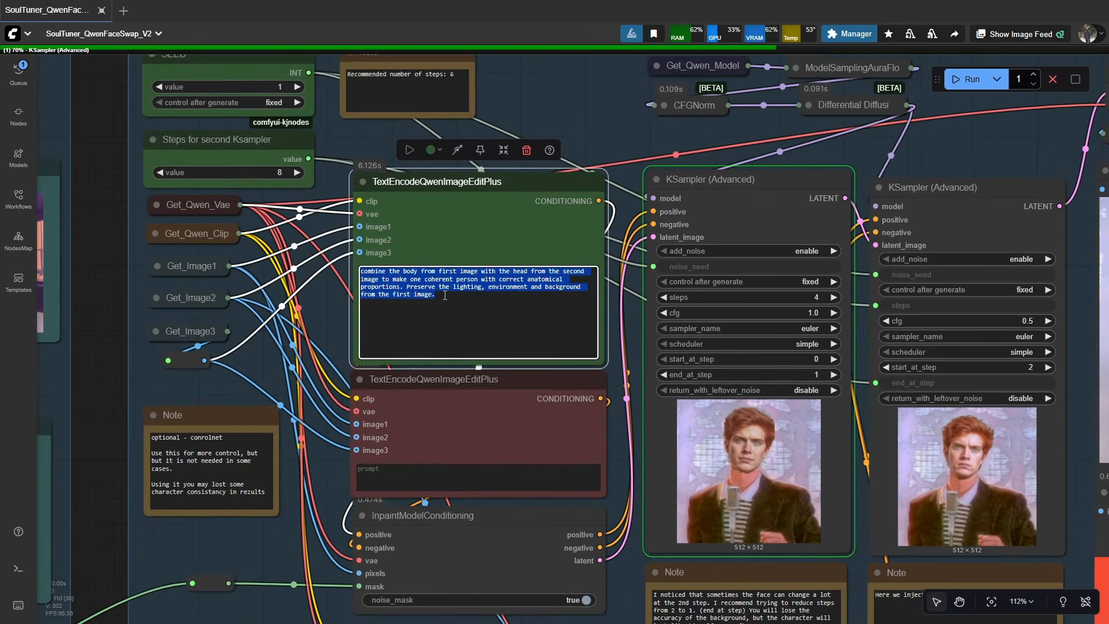
left_click(451, 298)
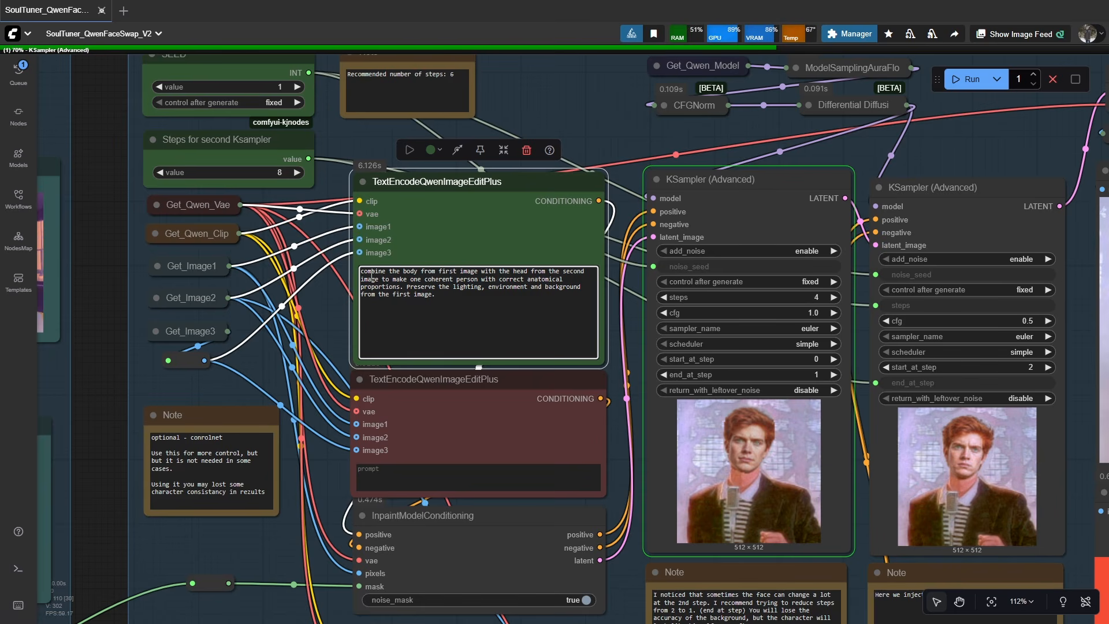
left_click_drag(439, 297, 368, 271)
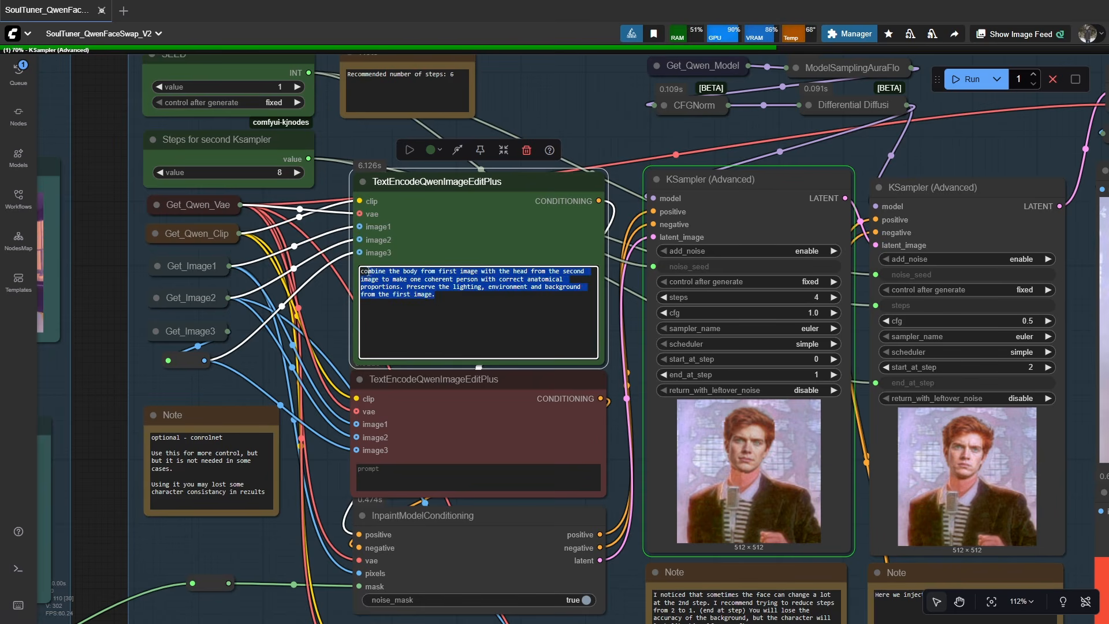
left_click(429, 284)
scroll(523, 344, "down", 3)
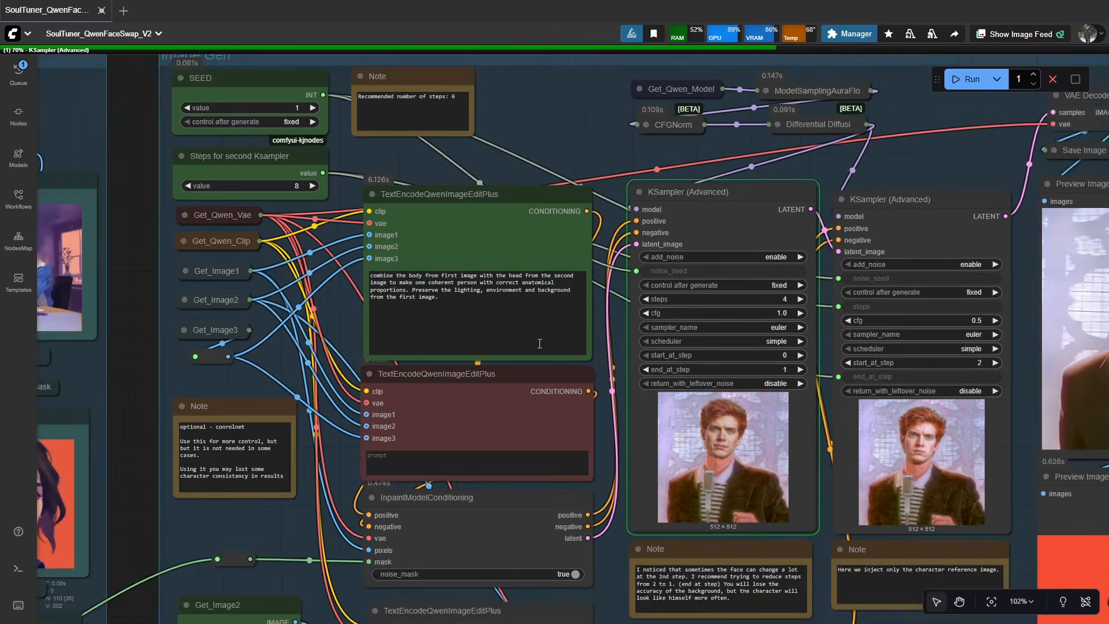
Step: Examine the woman's new head in the first KSampler's preview, along with that sampler's end_at_step setting
left_click_drag(352, 385, 303, 330)
left_click_drag(526, 376, 423, 373)
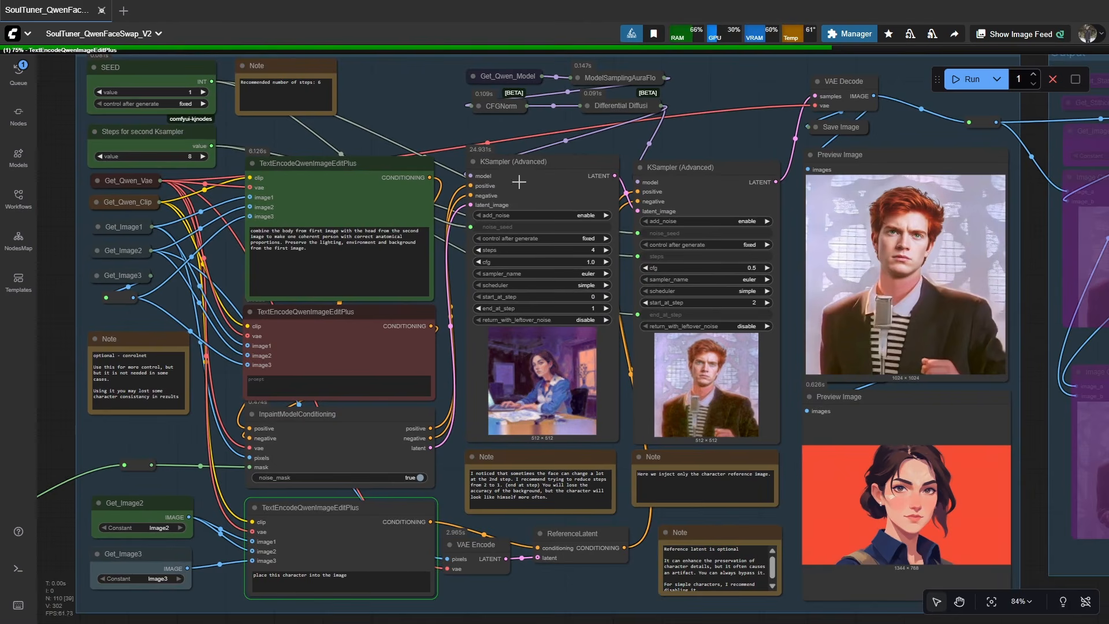
scroll(588, 410, "up", 4)
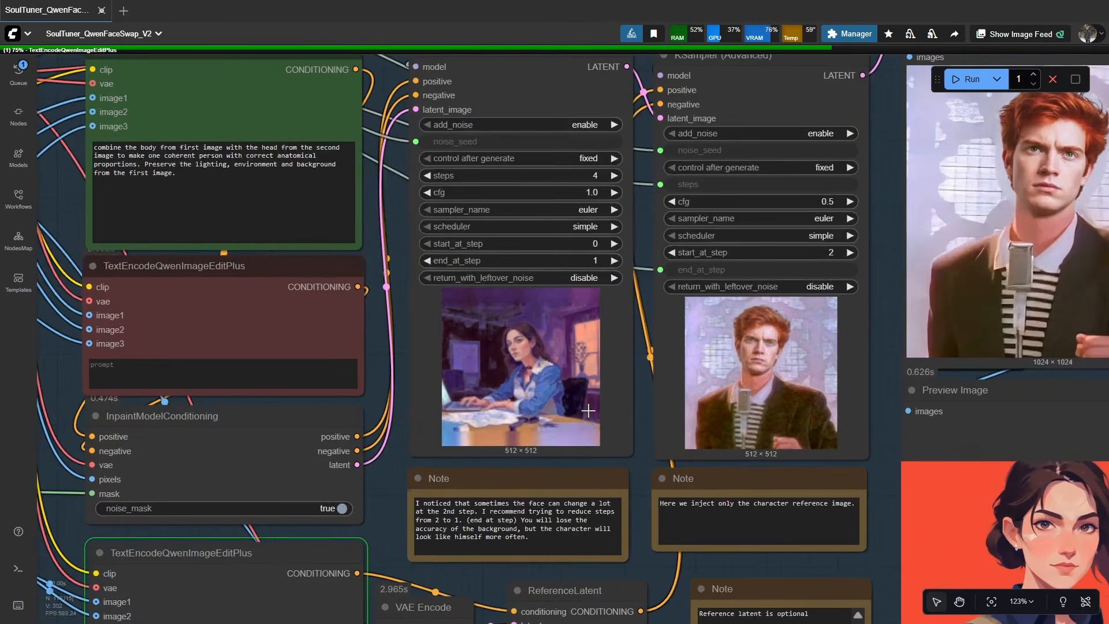
scroll(588, 411, "up", 2)
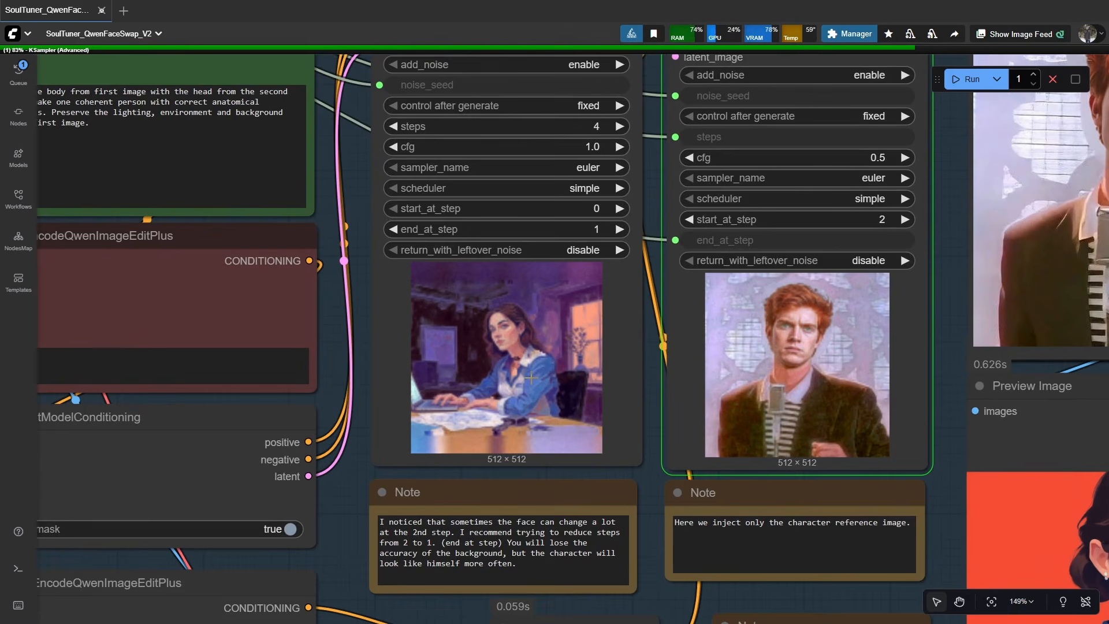
scroll(530, 377, "down", 4)
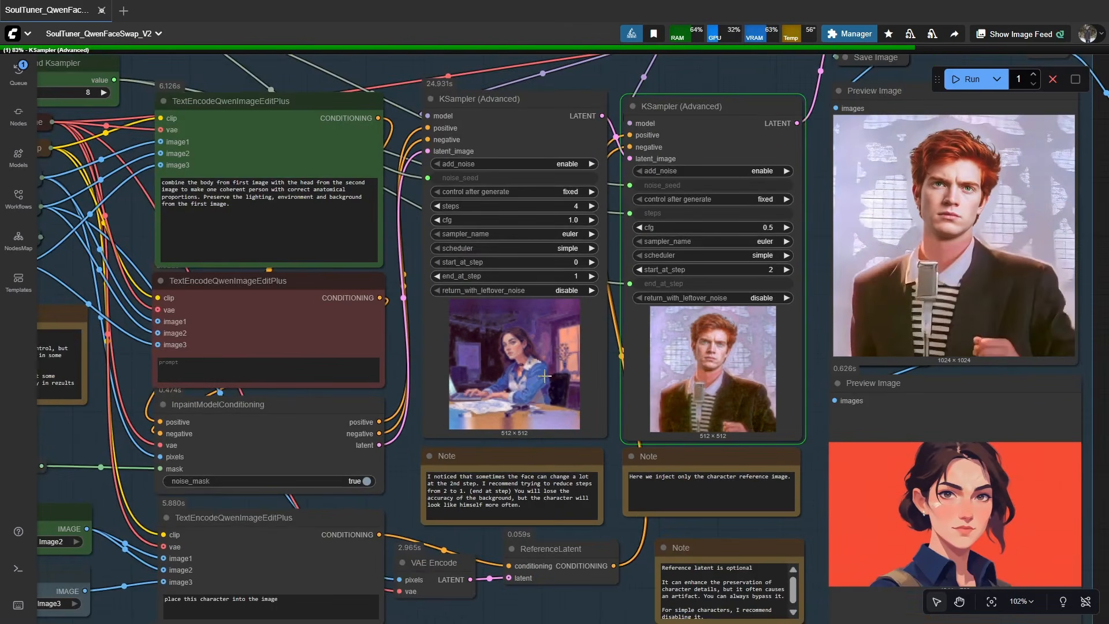
scroll(544, 376, "up", 10)
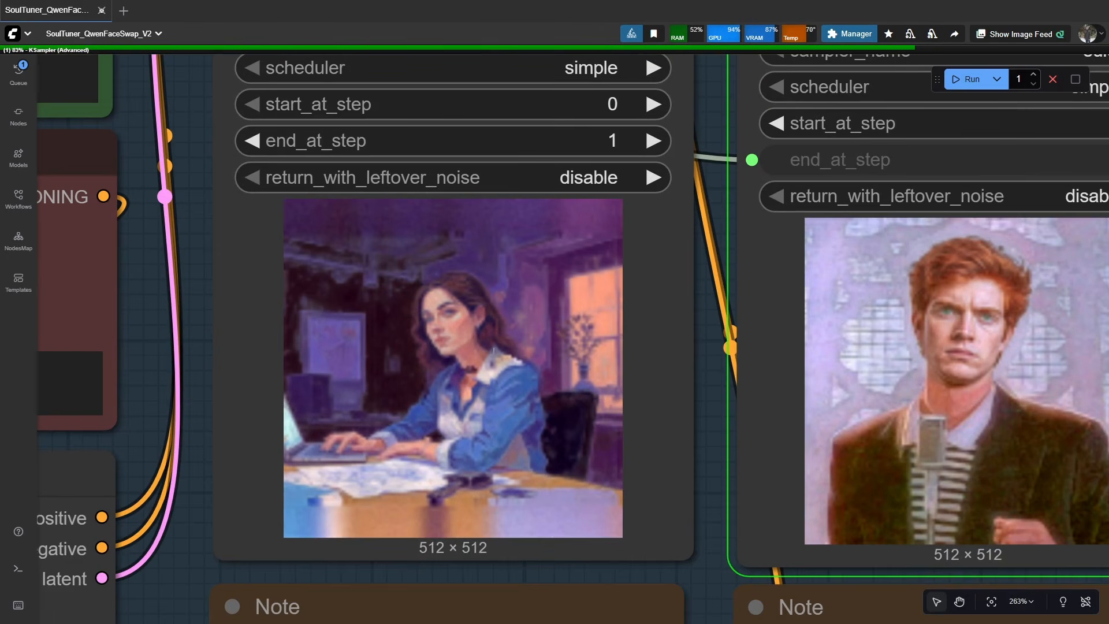
scroll(449, 359, "down", 6)
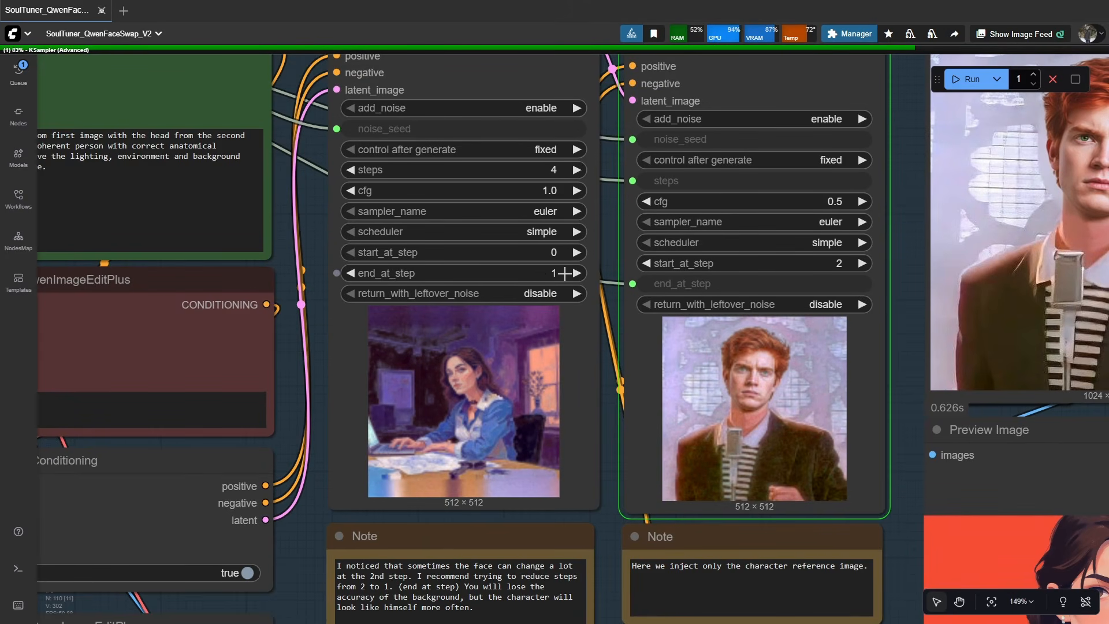
Step: Compare the face in the first KSampler's preview with the reference portrait in the Image Gen group's lower image preview
scroll(475, 388, "up", 5)
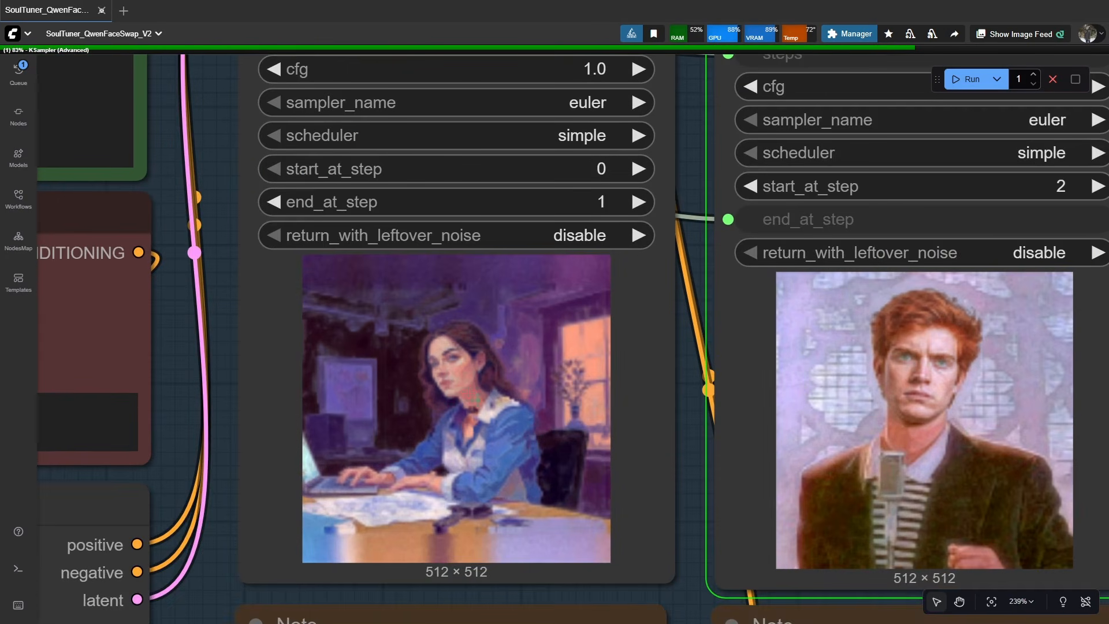
scroll(462, 387, "down", 3)
scroll(464, 386, "down", 7)
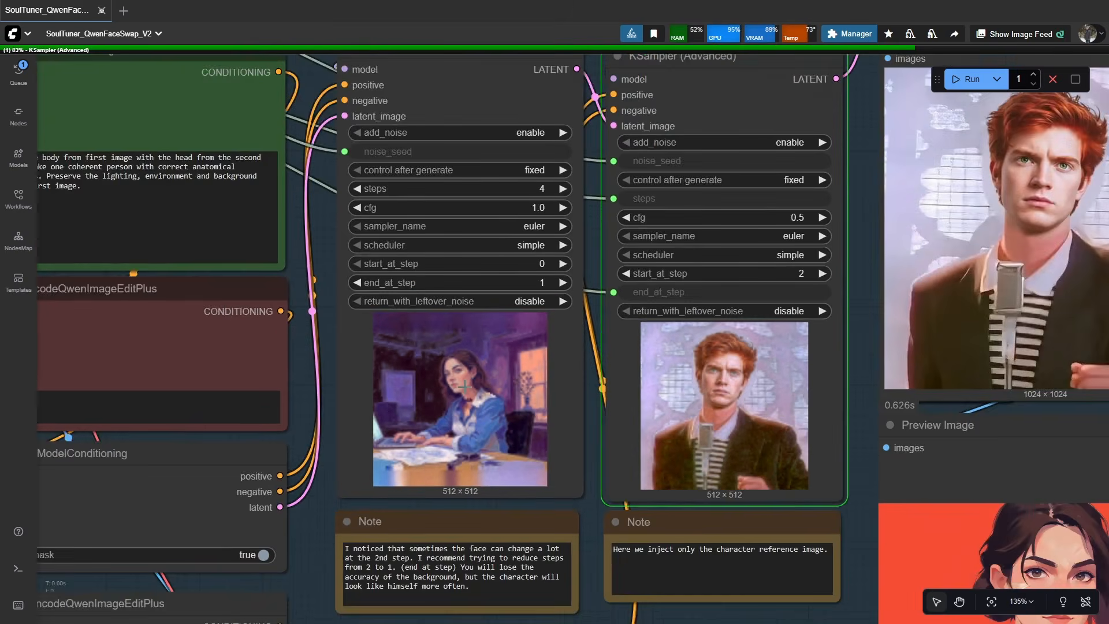
scroll(841, 407, "up", 3)
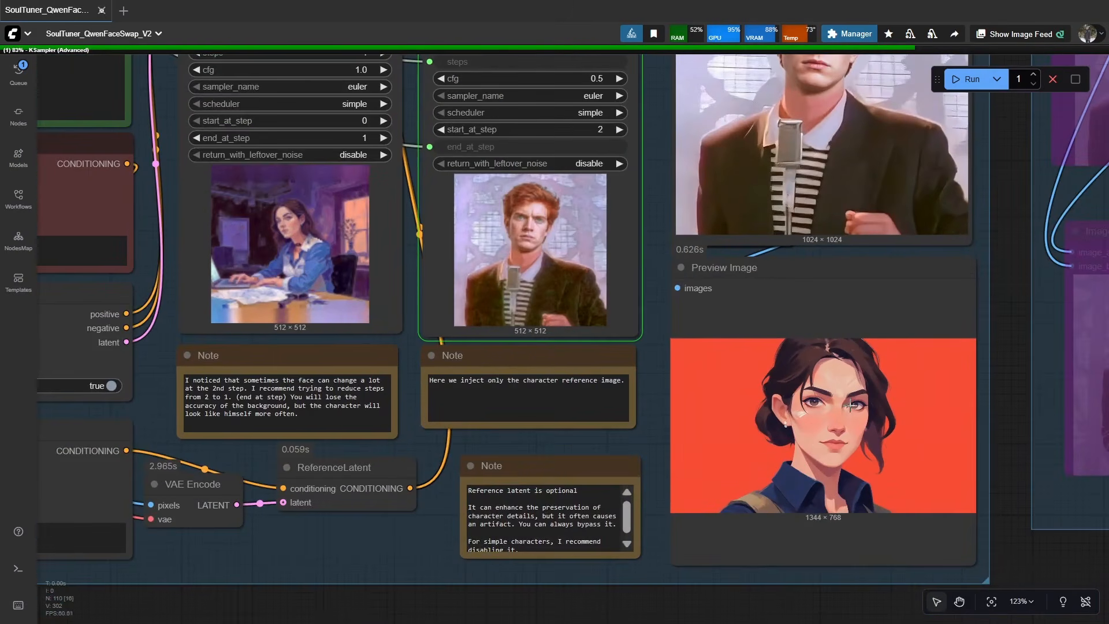
scroll(817, 440, "down", 2)
left_click_drag(520, 362, 509, 457)
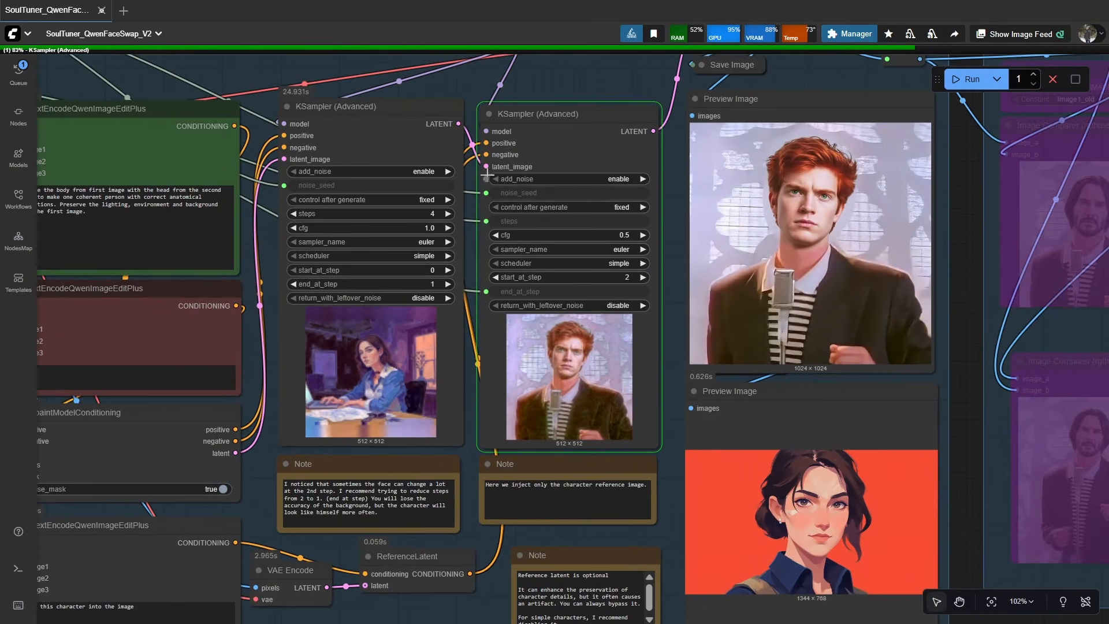
Step: Trace the second KSampler's conditioning back to the lower TextEncodeQwenImageEditPlus node and read its prompt about placing the character
mouse_move(549, 120)
left_mouse_down()
mouse_move(566, 116)
mouse_move(555, 115)
left_mouse_up()
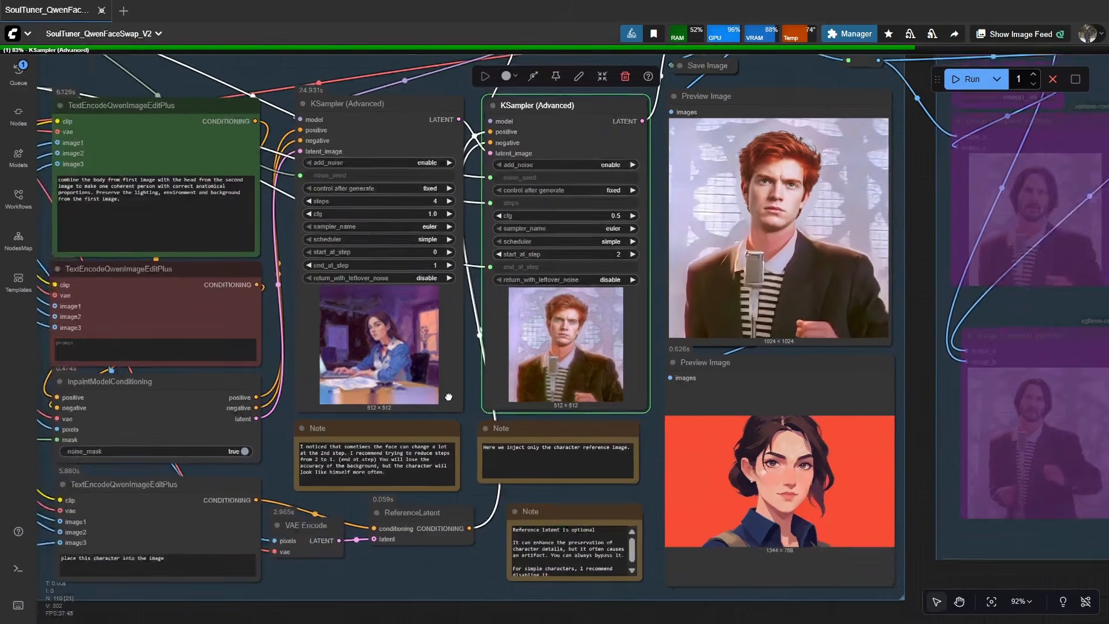
scroll(465, 381, "up", 4)
scroll(478, 413, "down", 1)
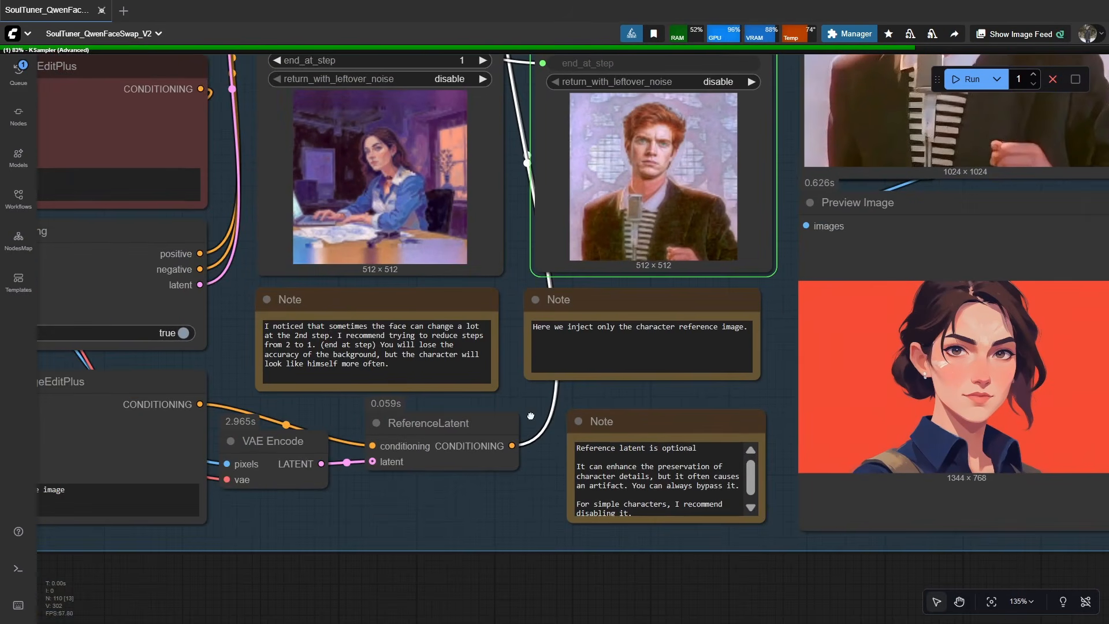
scroll(411, 427, "down", 4)
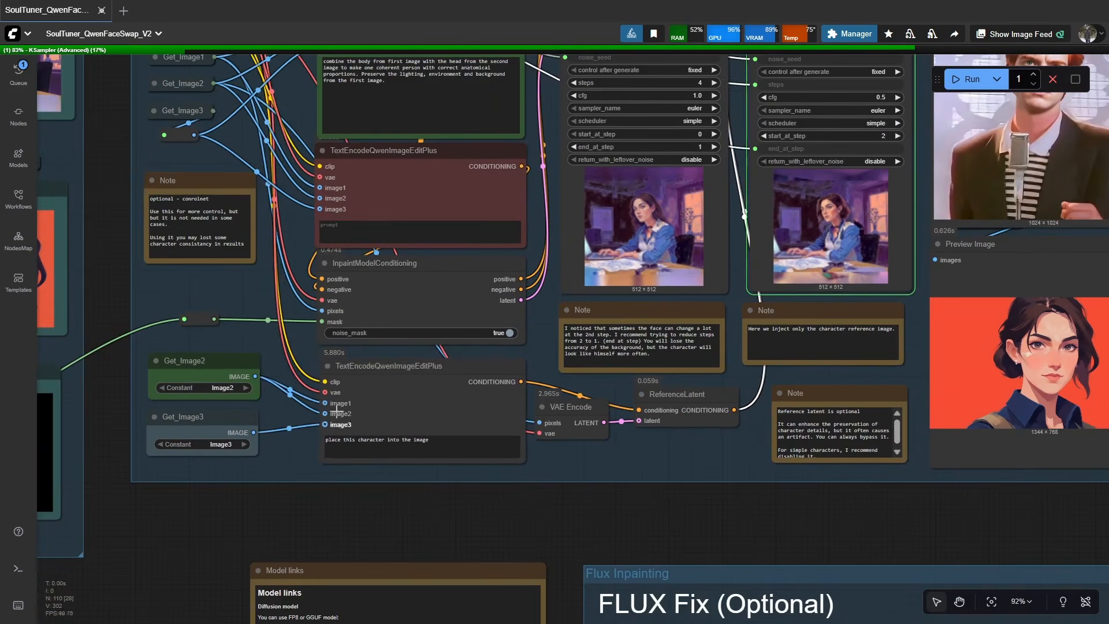
left_click_drag(375, 366, 382, 382)
scroll(203, 385, "up", 7)
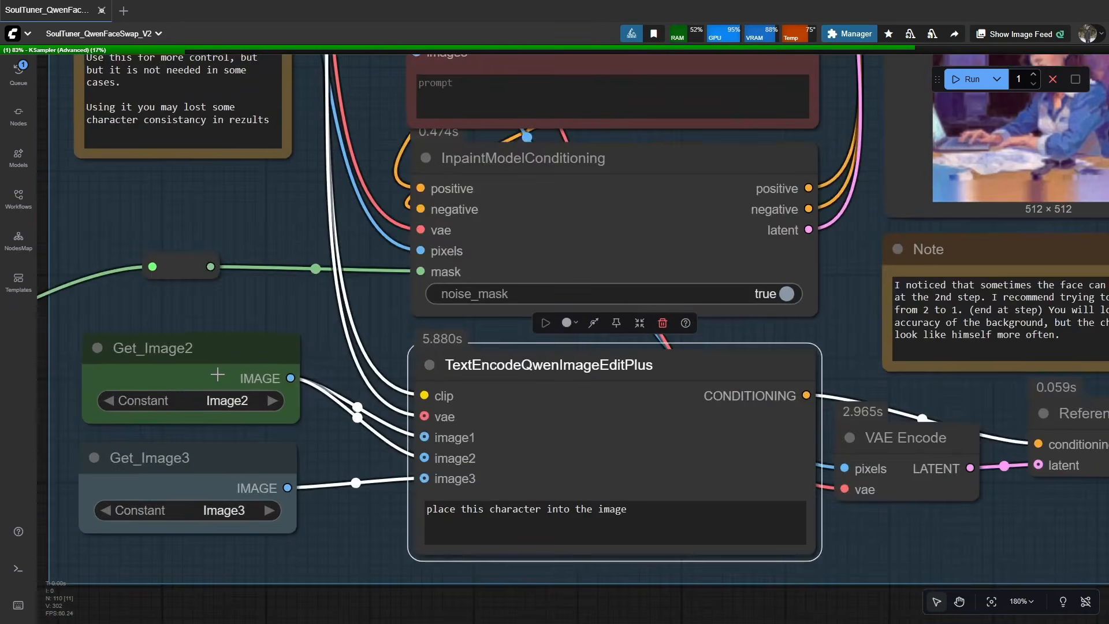
left_click(241, 345)
left_click_drag(241, 346, 230, 345)
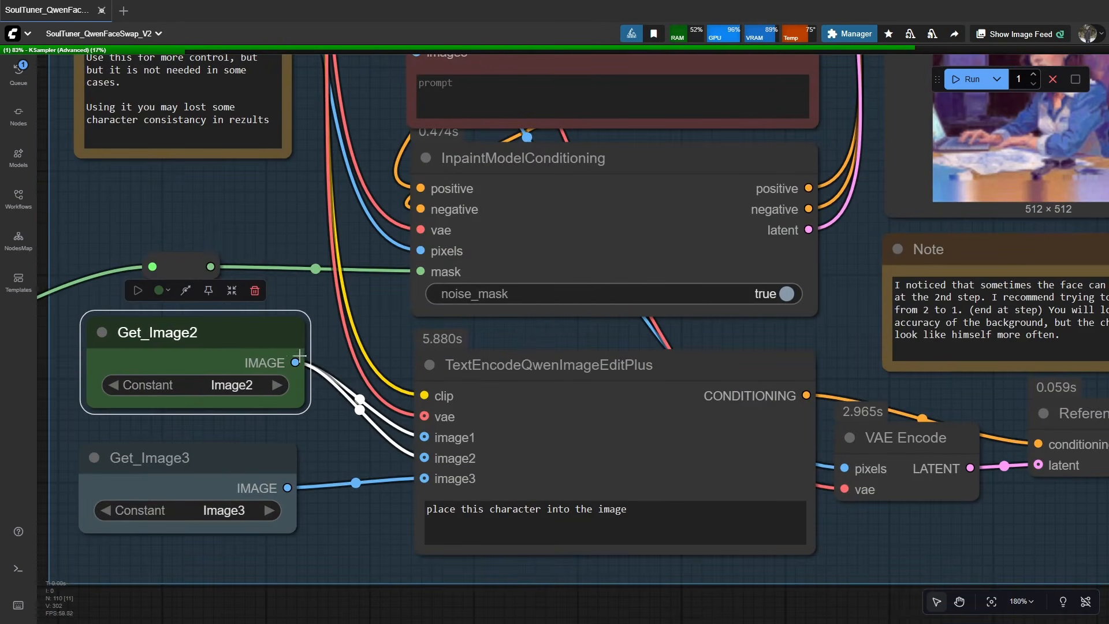
scroll(201, 292, "down", 4)
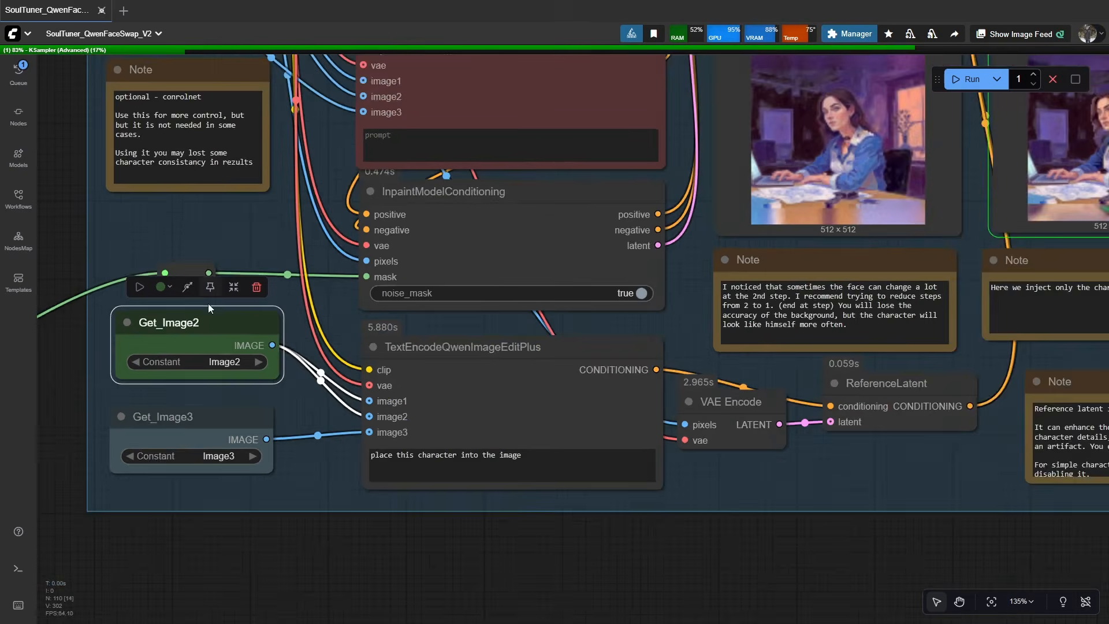
Step: Examine how the lower Get_Image2 and Get_Image3 nodes relate to the reference portrait and DWPose previews and feed the lower text encoder
left_click_drag(202, 295, 598, 359)
left_click_drag(451, 399, 276, 304)
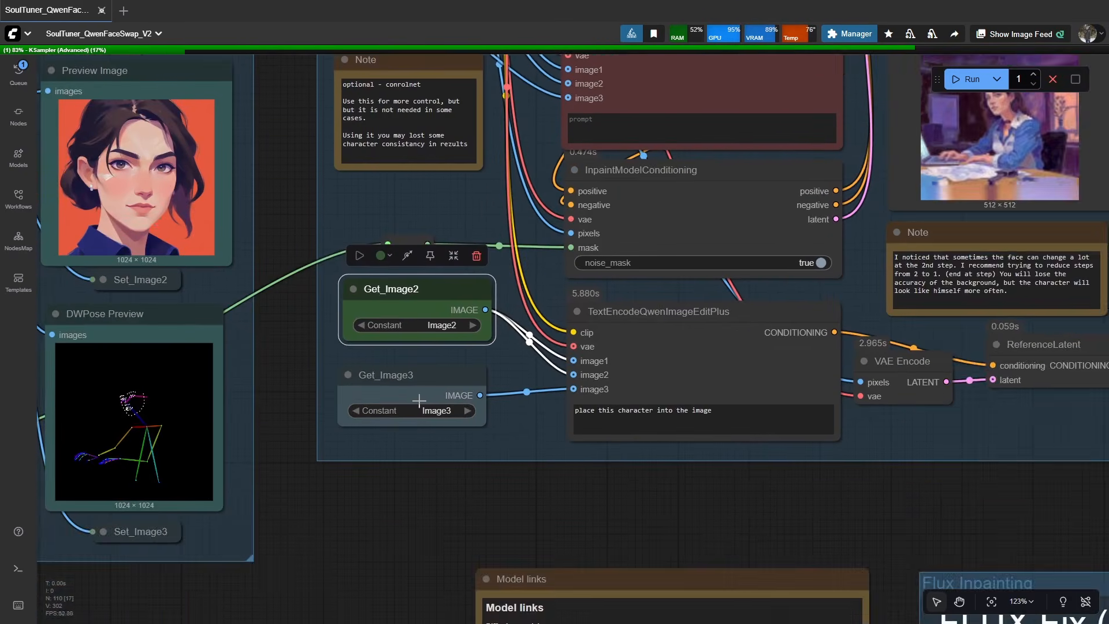
scroll(420, 400, "up", 3)
left_click_drag(553, 422, 486, 411)
left_click_drag(387, 392, 398, 387)
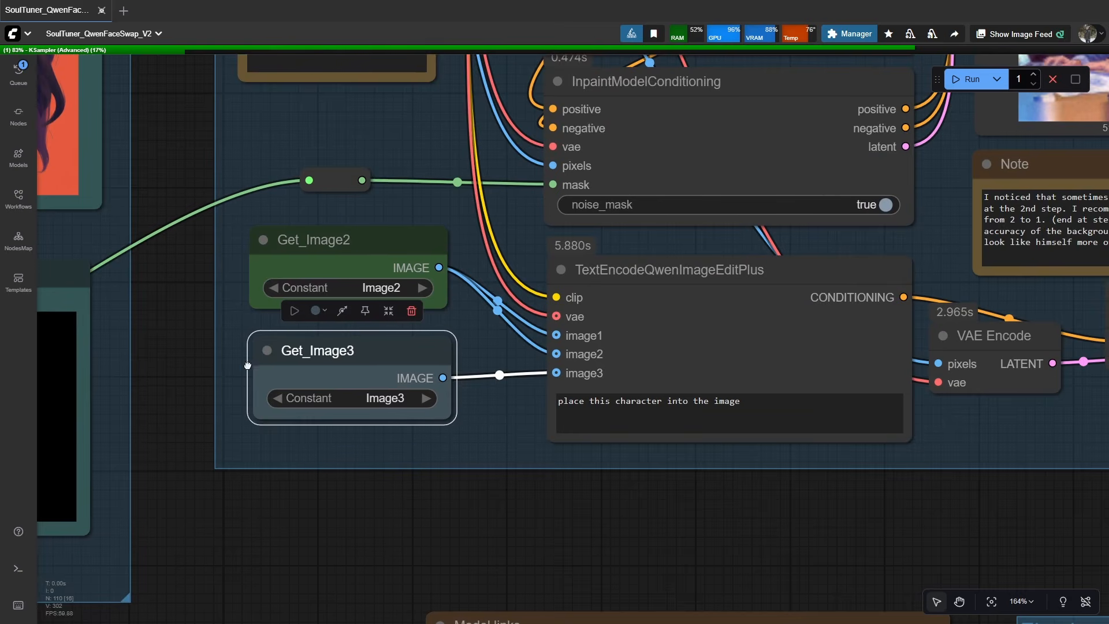
left_click_drag(208, 372, 404, 340)
scroll(504, 403, "down", 4)
left_click_drag(606, 373, 319, 404)
scroll(493, 365, "down", 1)
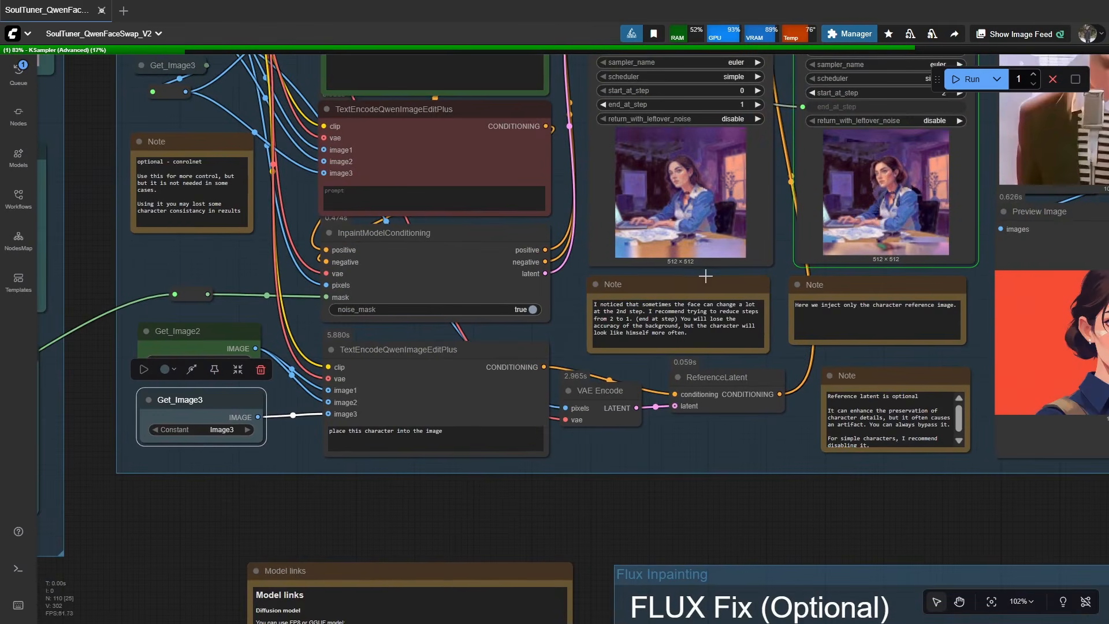
Step: Try feeding Get_Image2 into the lower TextEncodeQwenImageEditPlus node's image3 input, and restore the Get_Image3 connection there
scroll(284, 393, "up", 4)
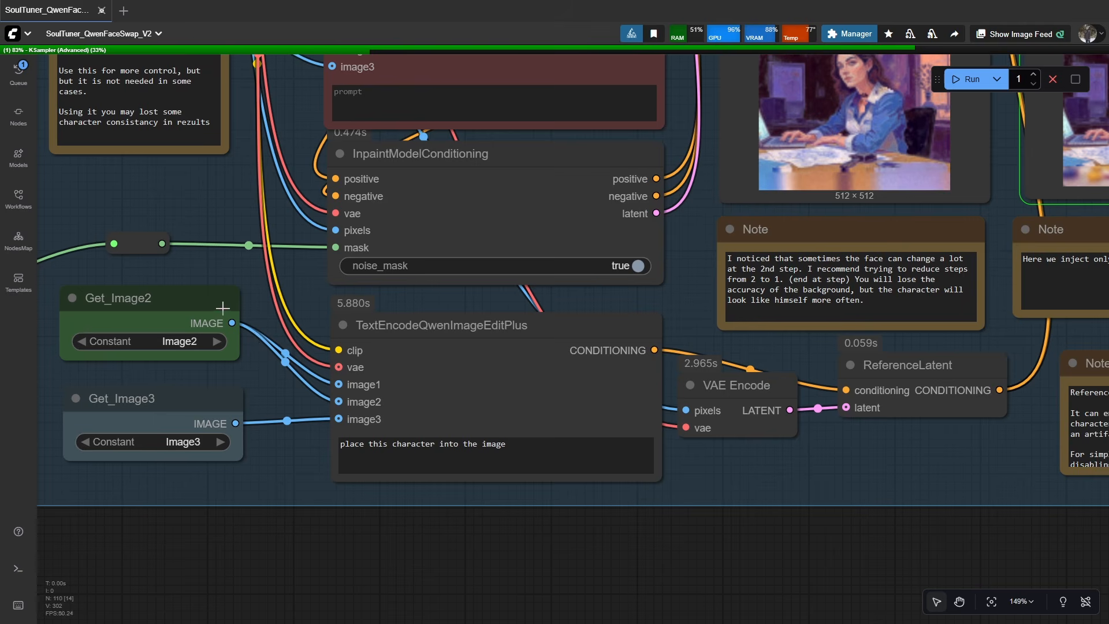
left_click_drag(231, 313, 261, 338)
left_click_drag(277, 382, 337, 419)
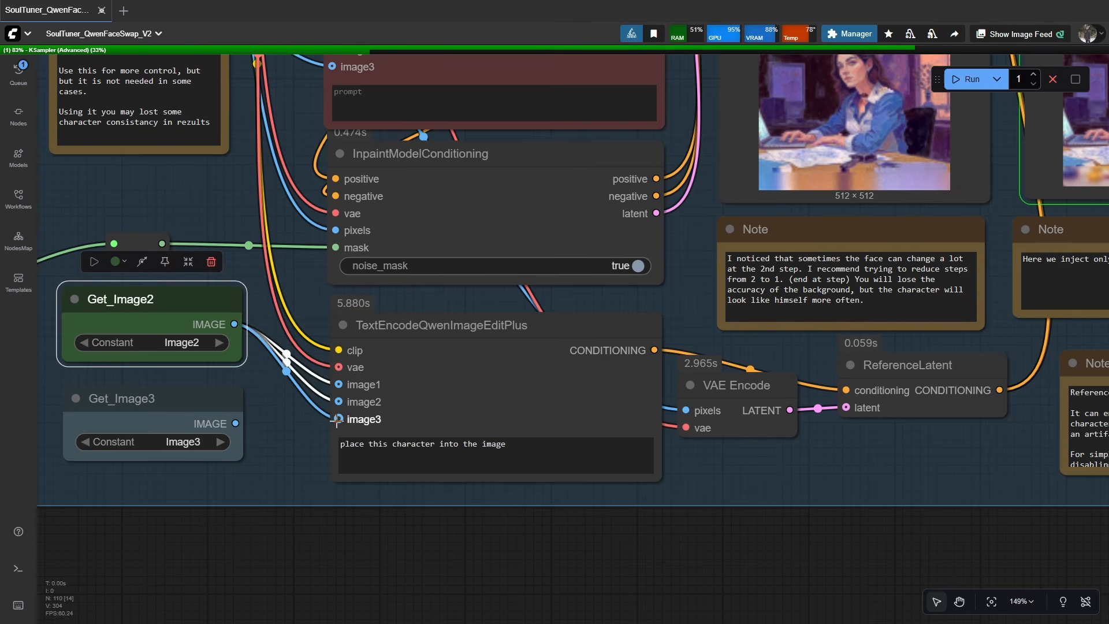
left_click(279, 452)
left_click_drag(235, 424, 338, 419)
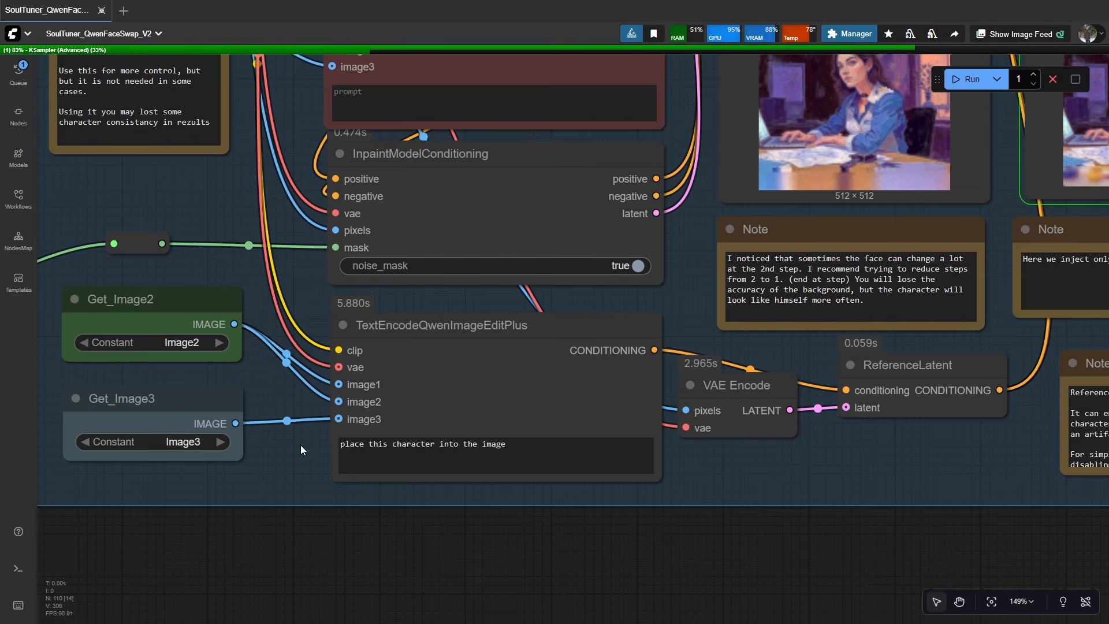
Step: Compare the woman in the second KSampler's live preview with the first KSampler's preview while sampling runs
scroll(300, 444, "down", 4)
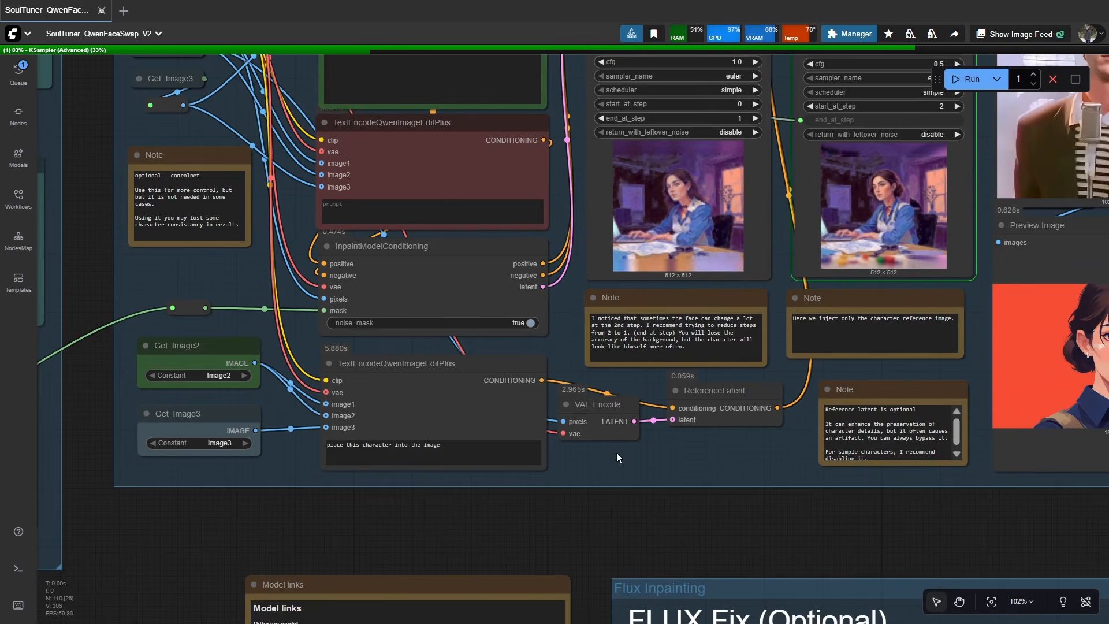
left_click_drag(617, 456, 397, 498)
scroll(502, 455, "down", 1)
left_click_drag(555, 426, 433, 483)
scroll(542, 332, "up", 4)
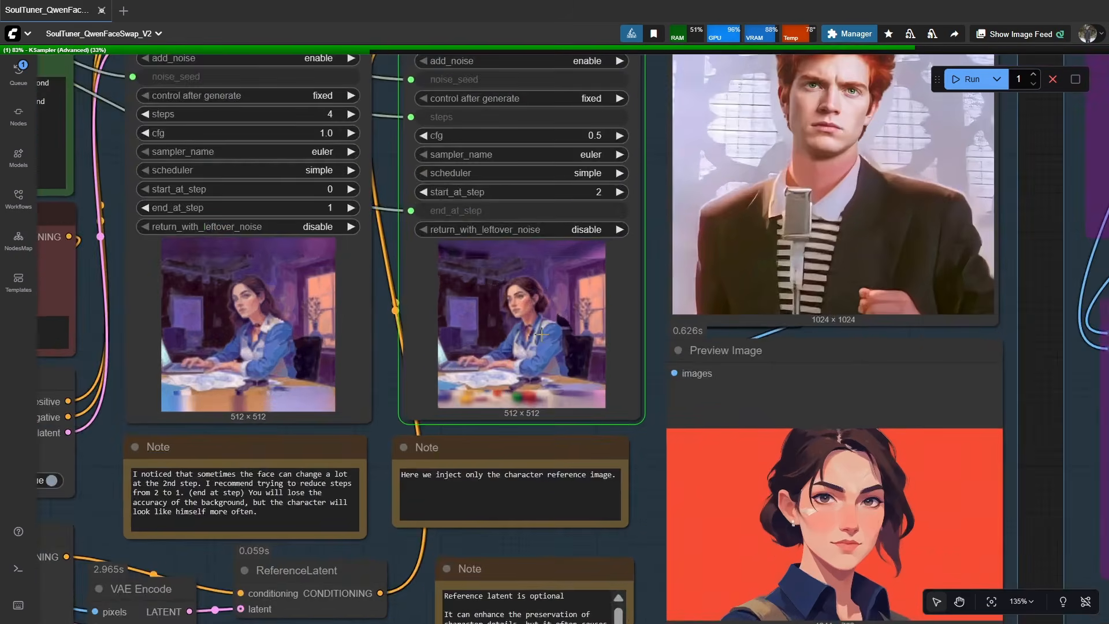
scroll(542, 333, "up", 7)
scroll(572, 260, "down", 8)
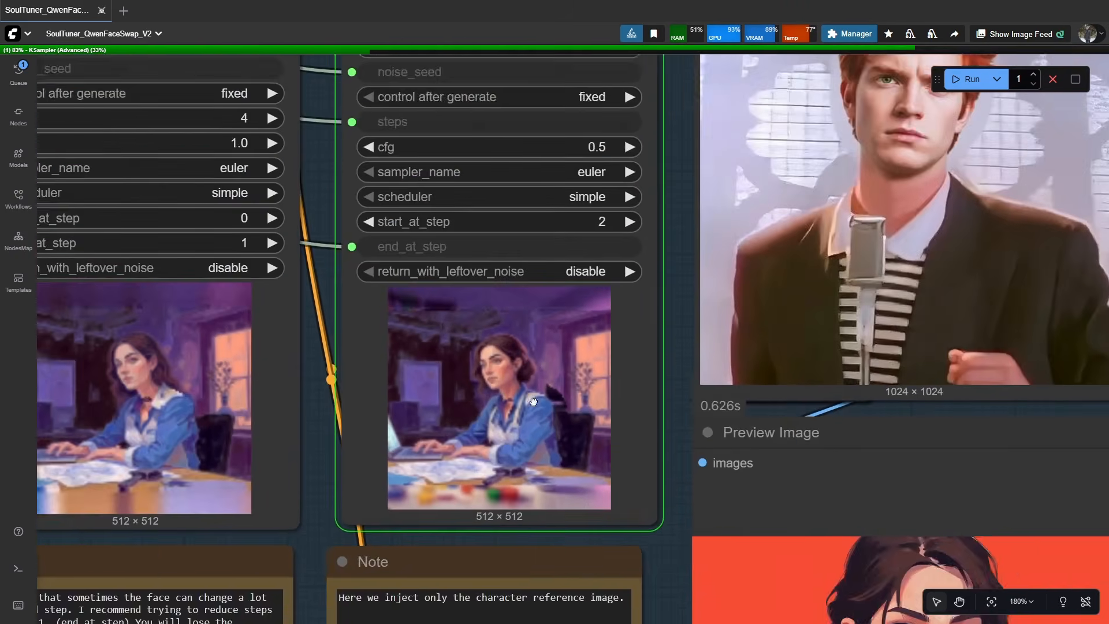
scroll(546, 437, "down", 1)
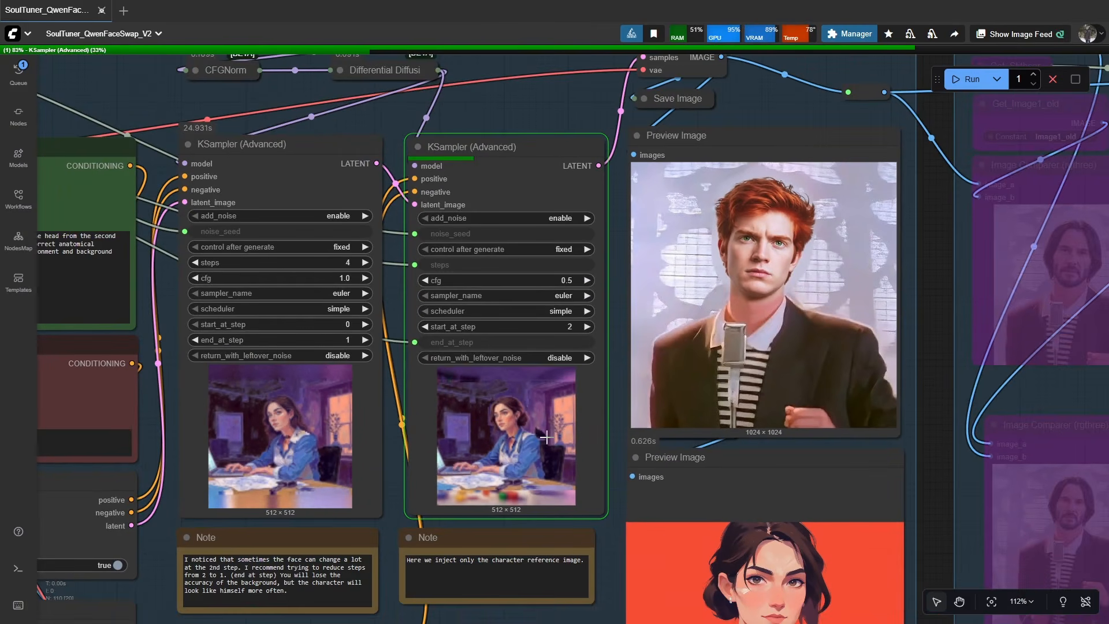
scroll(533, 425, "up", 1)
scroll(533, 426, "down", 2)
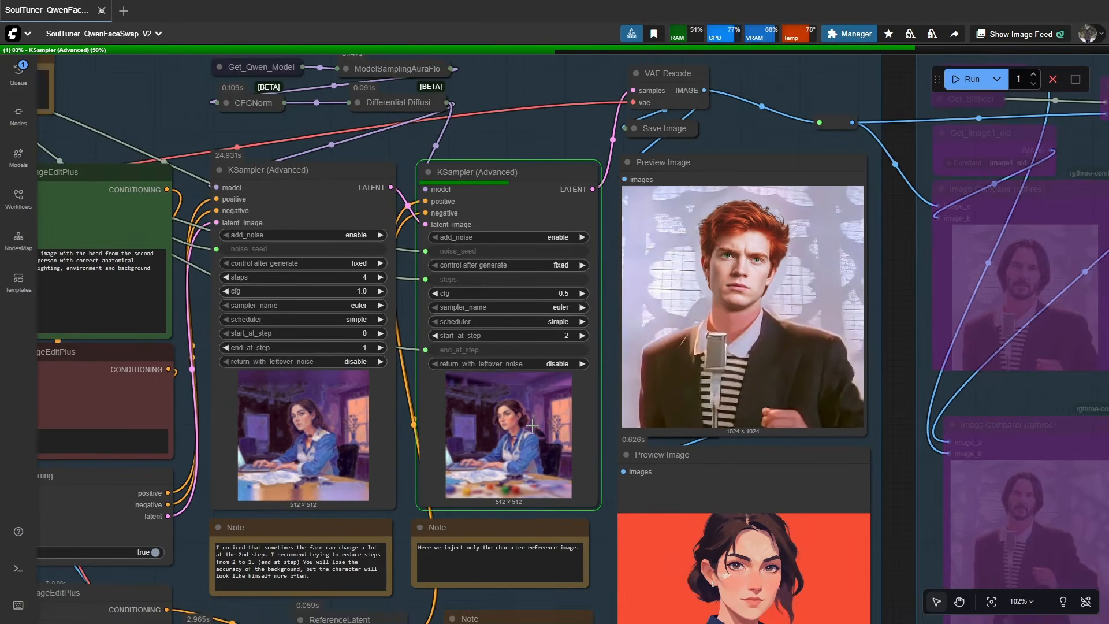
scroll(535, 466, "up", 1)
scroll(535, 466, "down", 3)
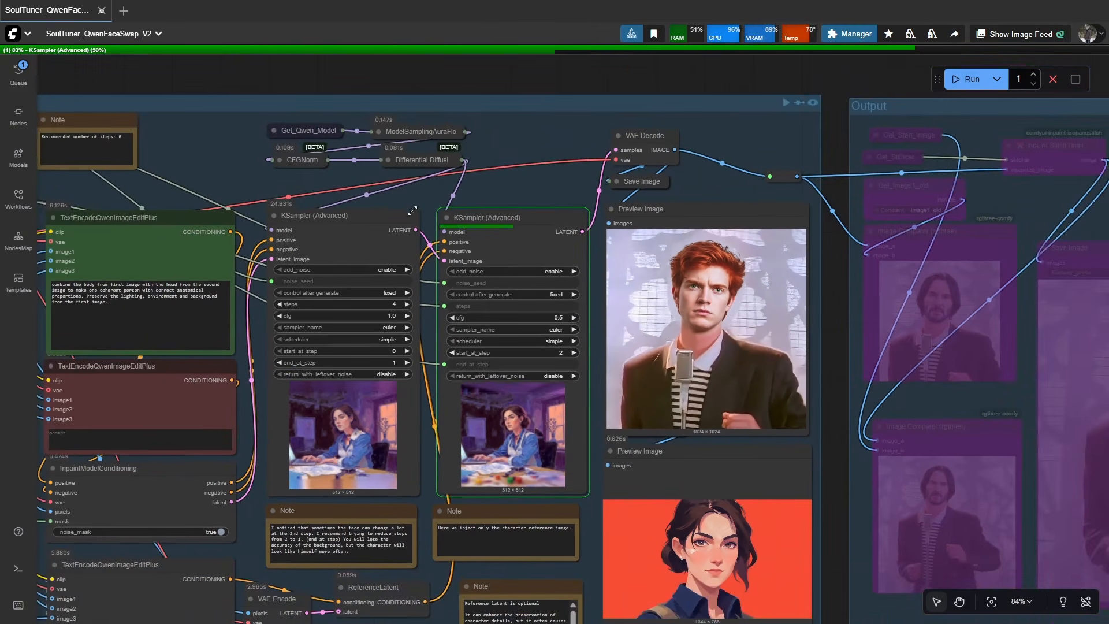
Step: Examine the optional ReferenceLatent node feeding the second KSampler, along with the note beside it
left_click_drag(437, 614, 424, 448)
scroll(424, 448, "up", 2)
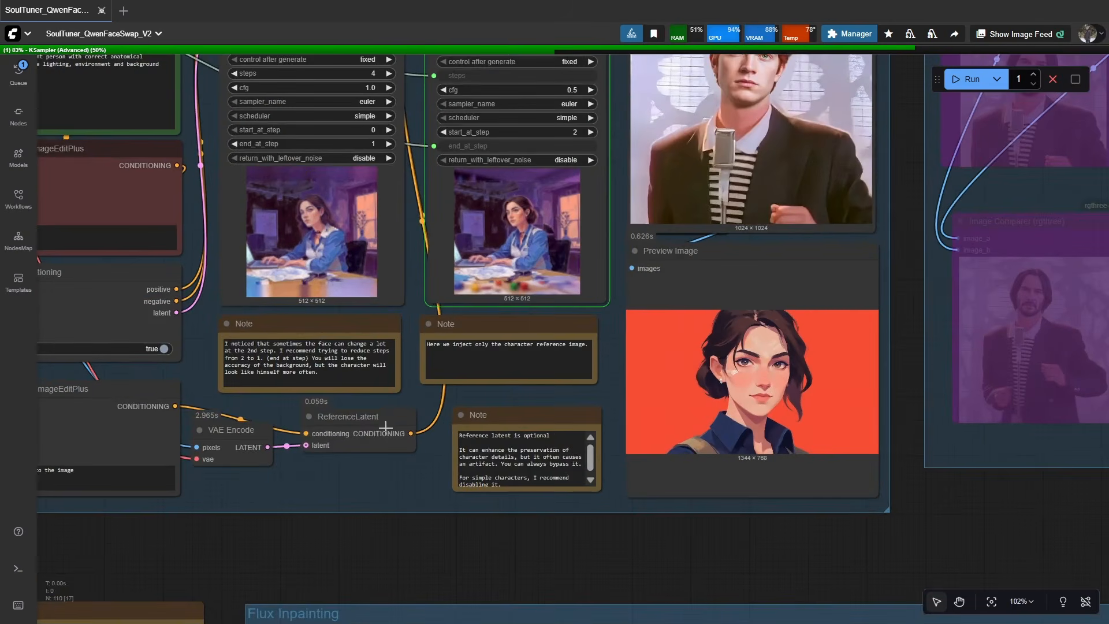
left_click(375, 433)
scroll(439, 497, "down", 4)
scroll(401, 474, "up", 6)
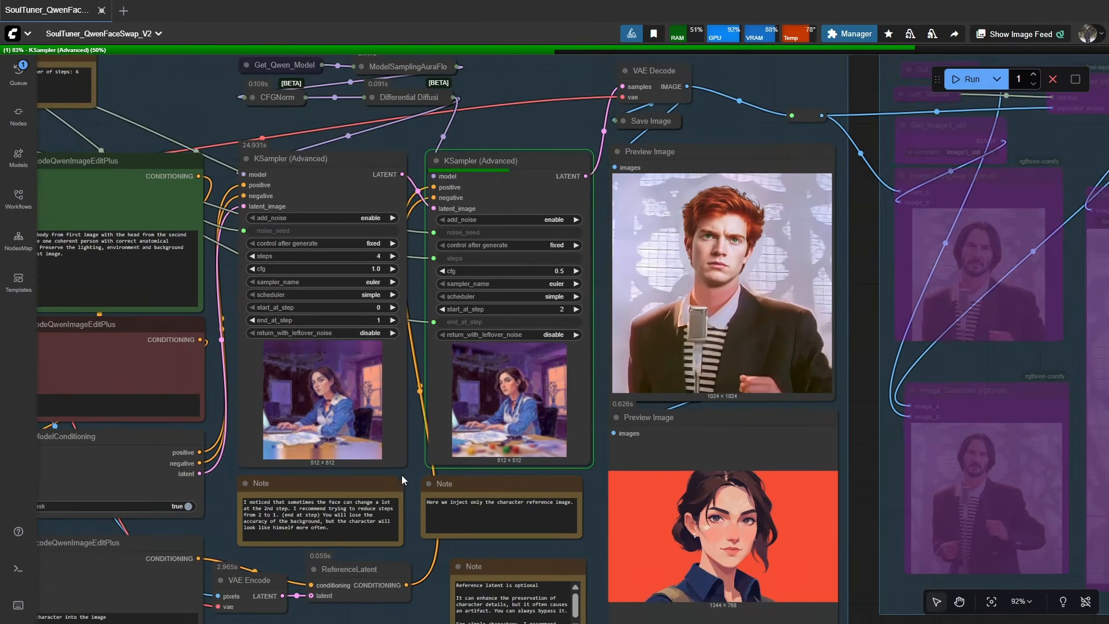
scroll(407, 474, "down", 3)
Step: Change the note beside the SEED node to recommend 8 steps
left_click_drag(407, 475, 734, 491)
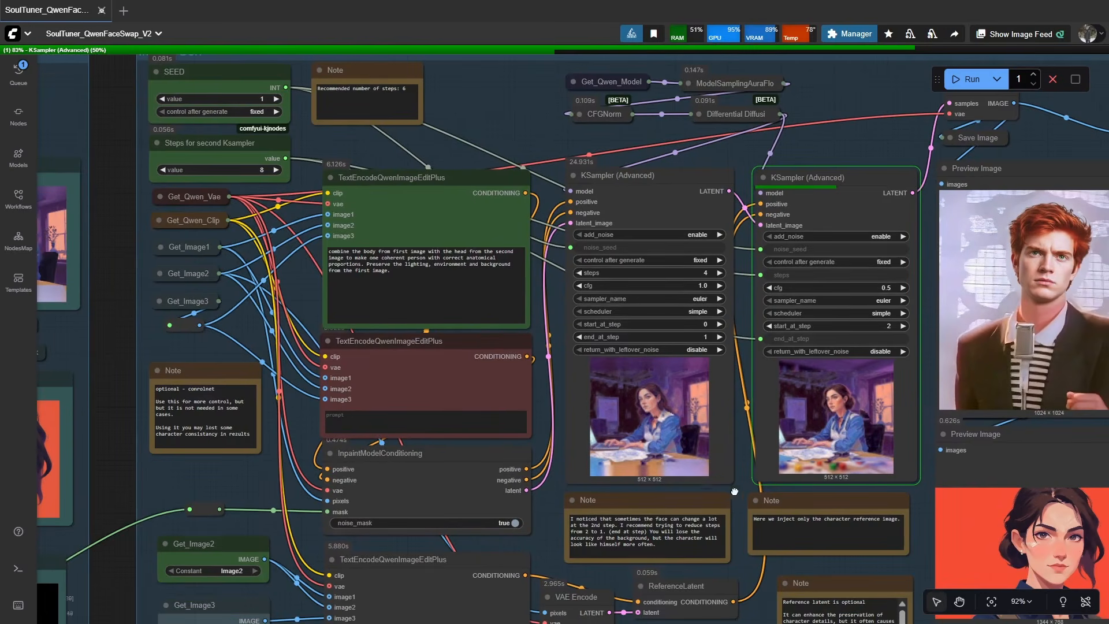
scroll(381, 139, "up", 5)
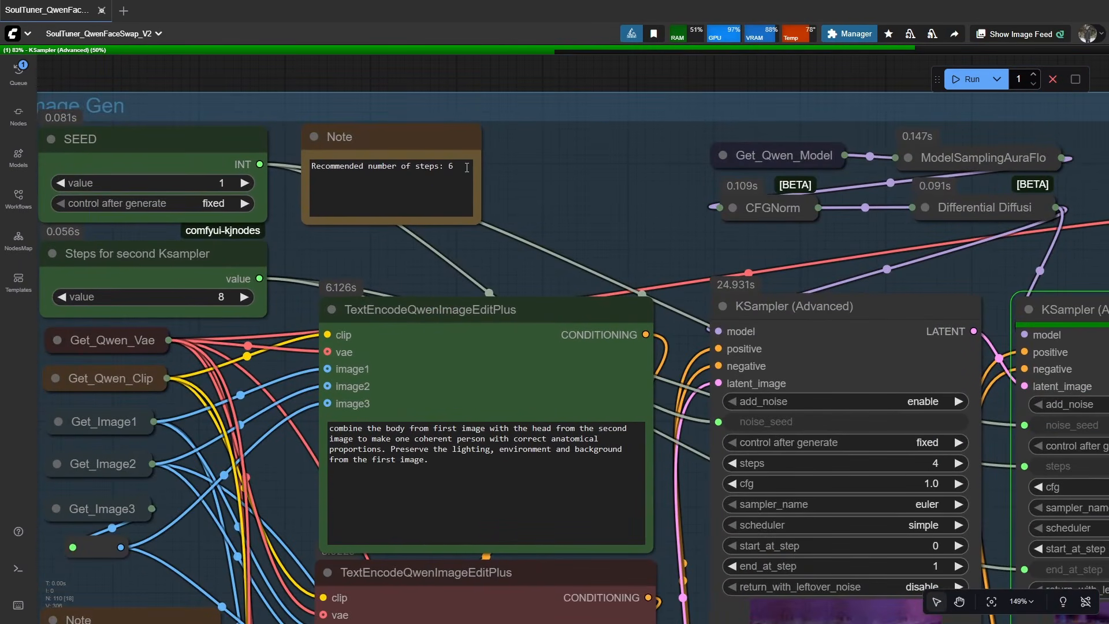
left_click(467, 168)
key("BackSpace")
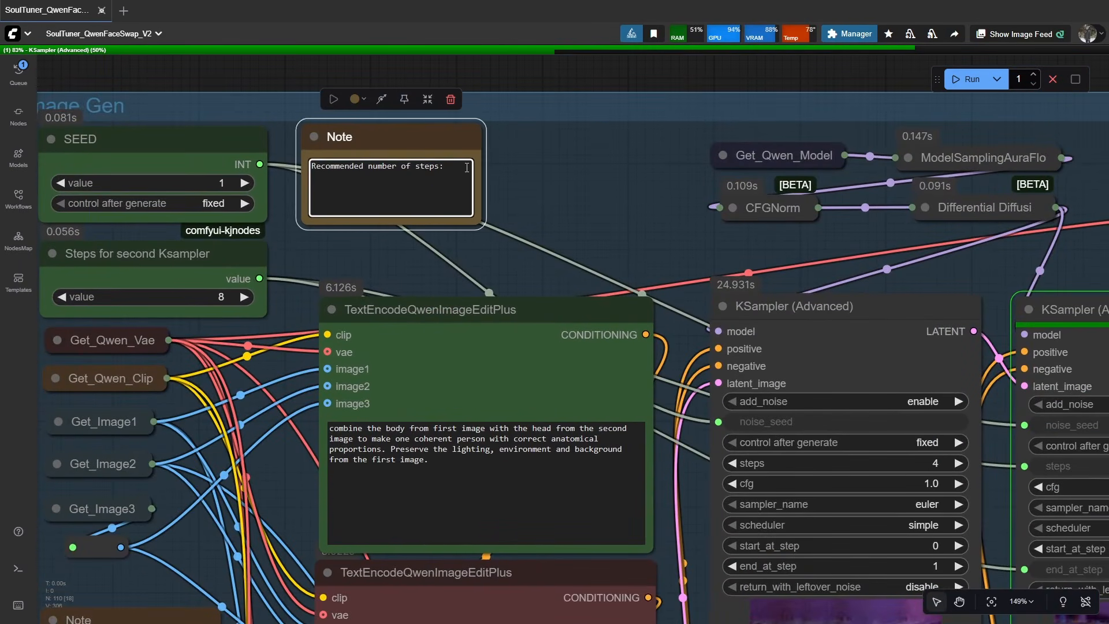
type("8")
left_click(582, 207)
scroll(582, 207, "down", 2)
left_click_drag(503, 200, 445, 162)
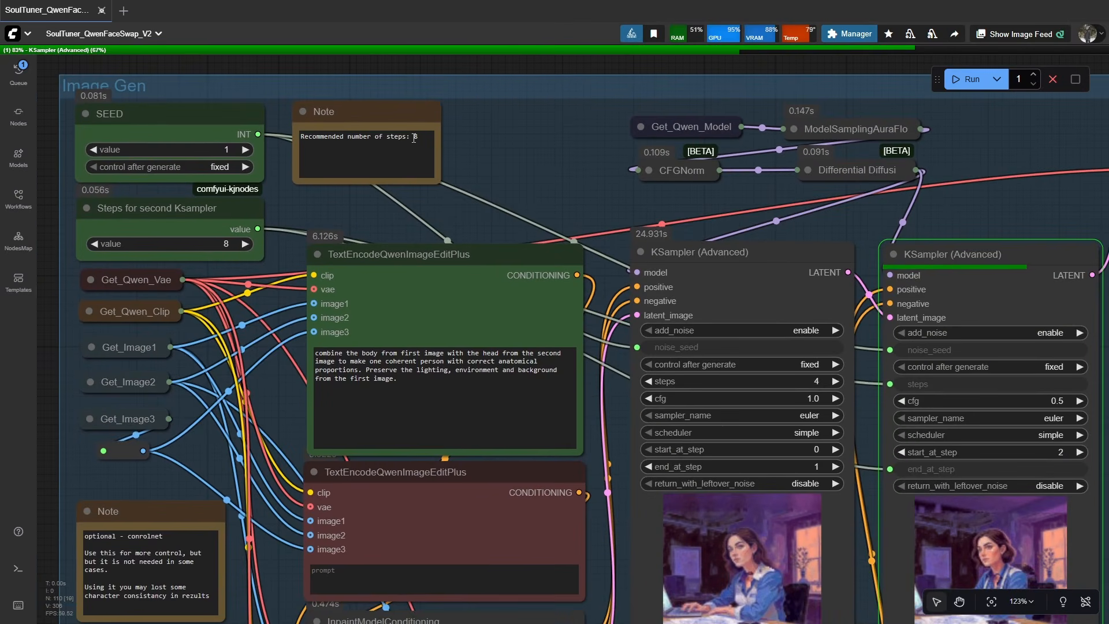
Step: Check the second KSampler's sampling progress and preview against the recommended-steps note and the reference portrait
left_click_drag(533, 211, 308, 106)
scroll(776, 440, "down", 1)
left_click_drag(776, 440, 593, 365)
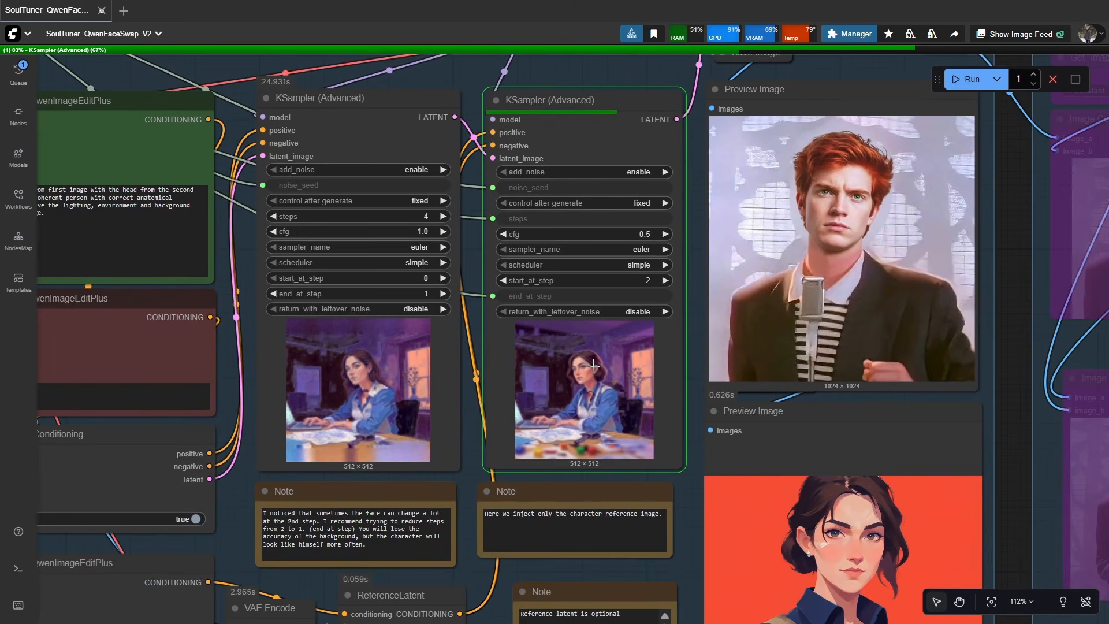
scroll(622, 380, "up", 2)
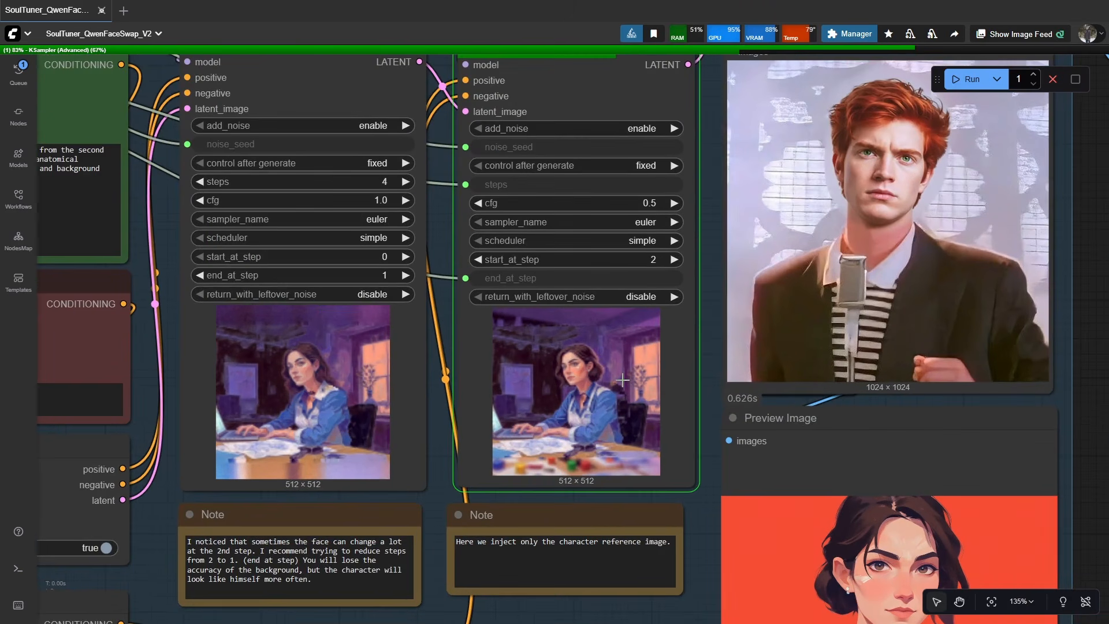
scroll(622, 380, "down", 3)
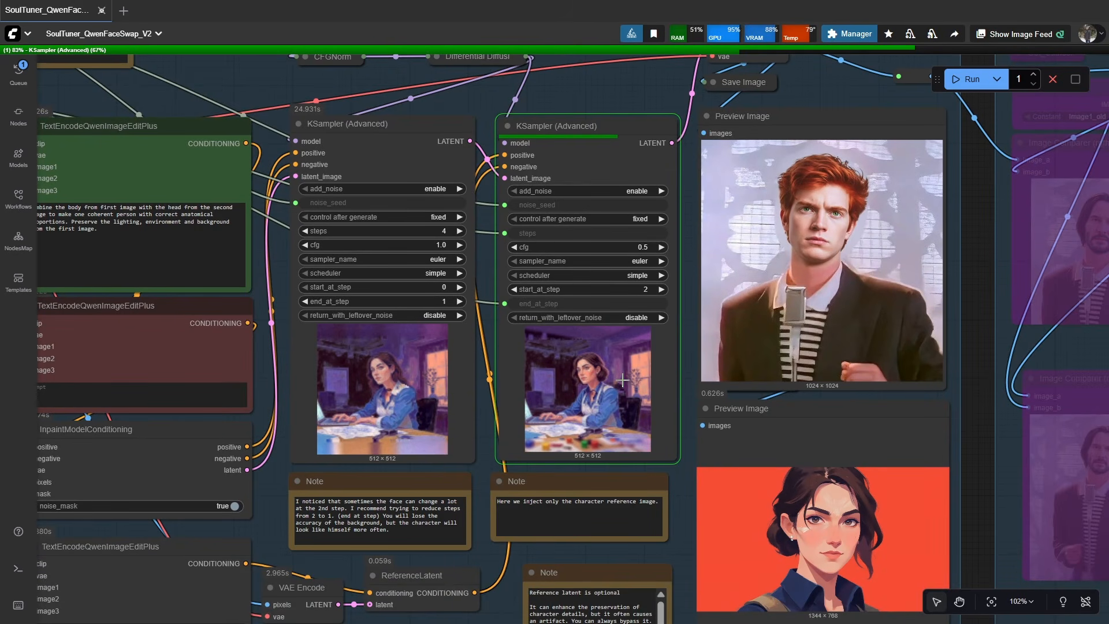
scroll(505, 358, "down", 1)
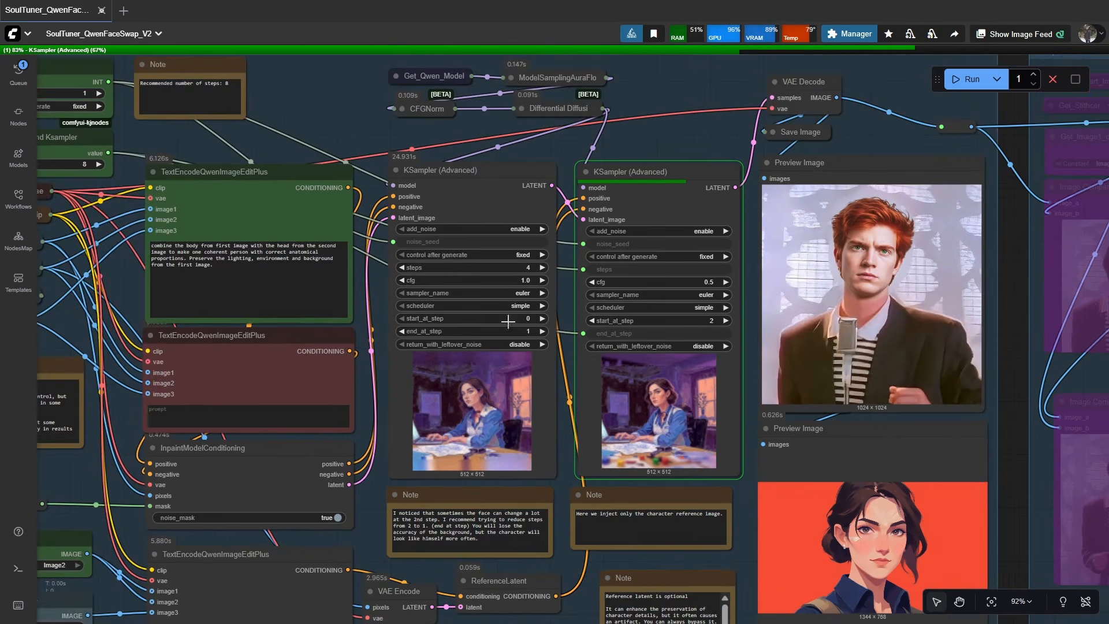
left_click(199, 92)
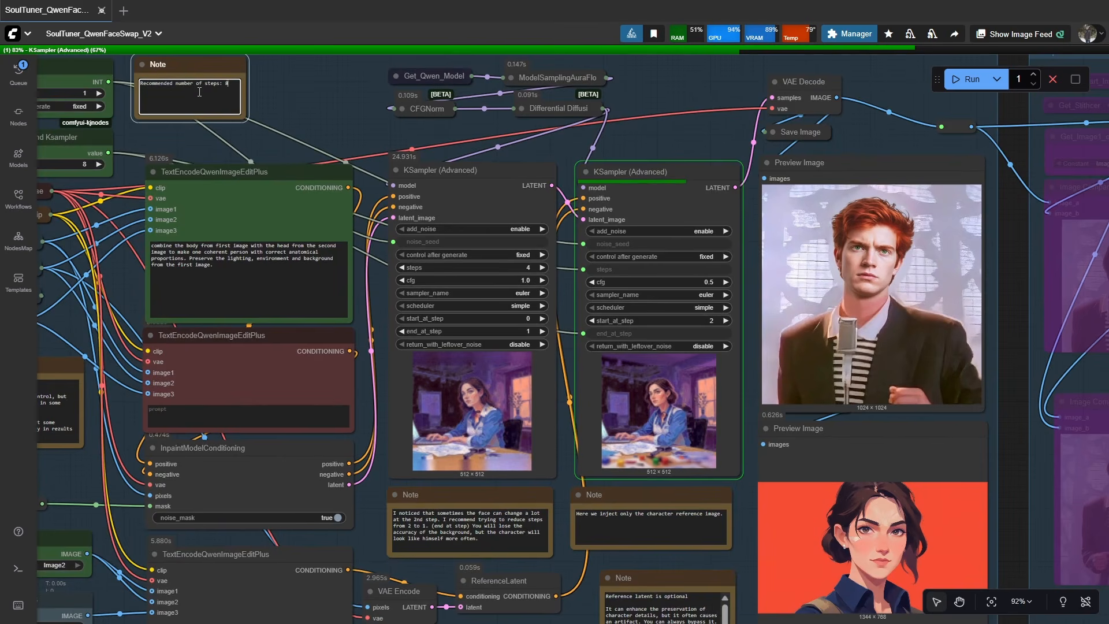
scroll(447, 284, "down", 1)
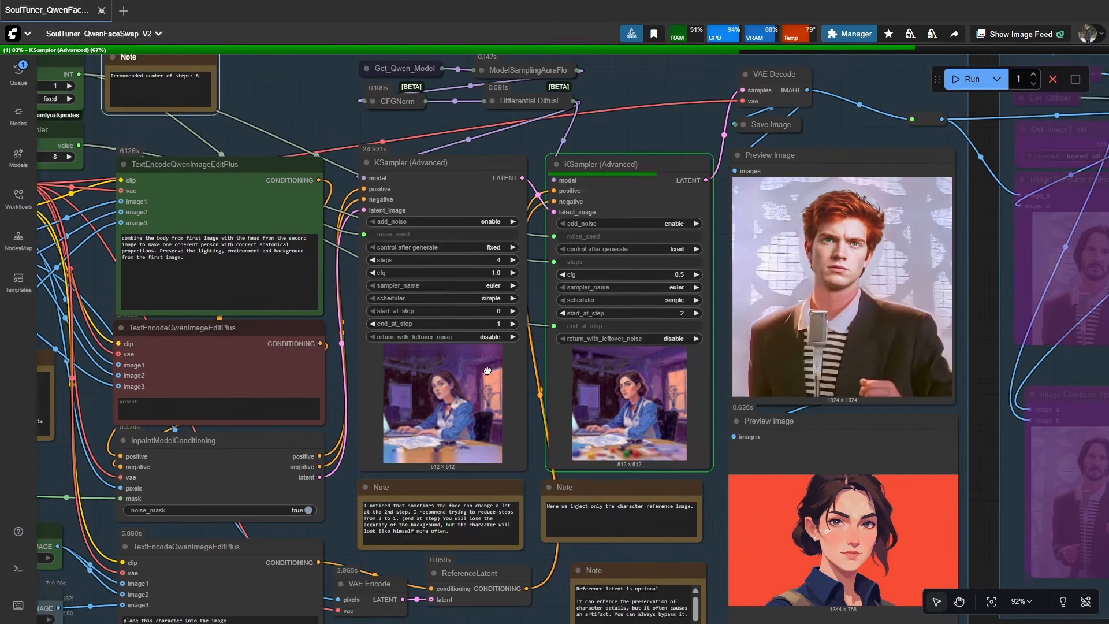
scroll(481, 368, "down", 1)
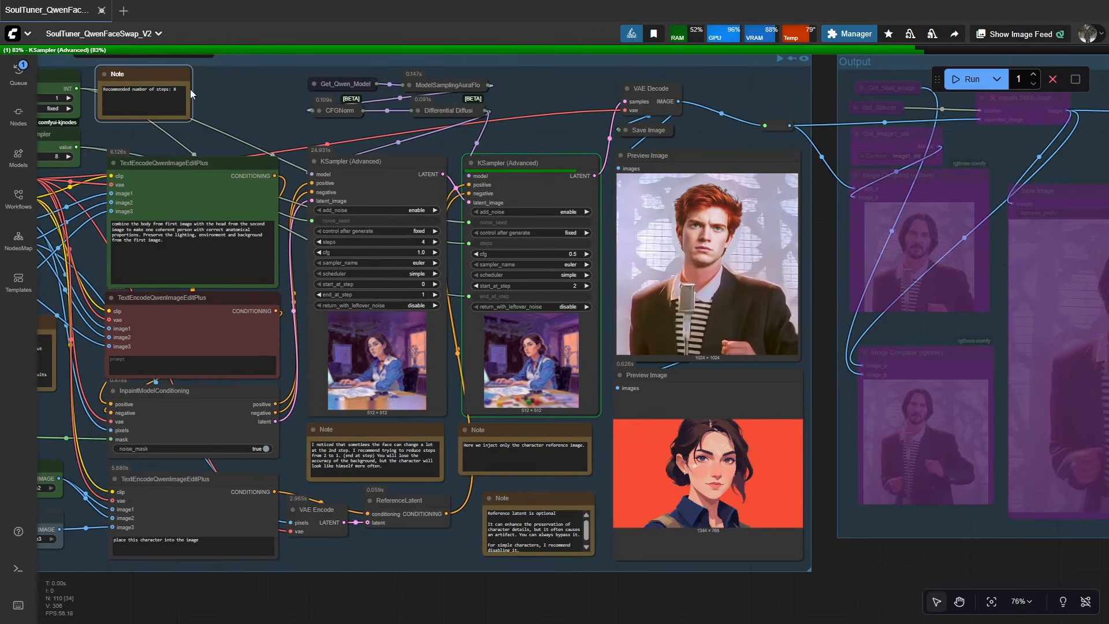
type("8")
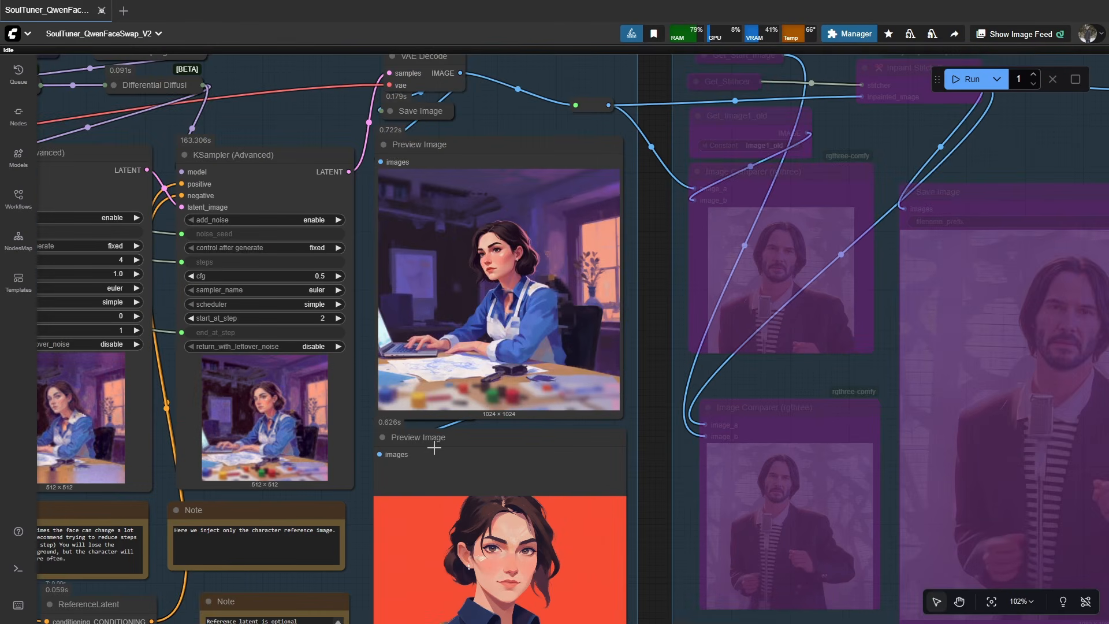
Step: Inspect the woman's head, clothing and surroundings in the Image Gen group's upper image preview
scroll(465, 240, "up", 11)
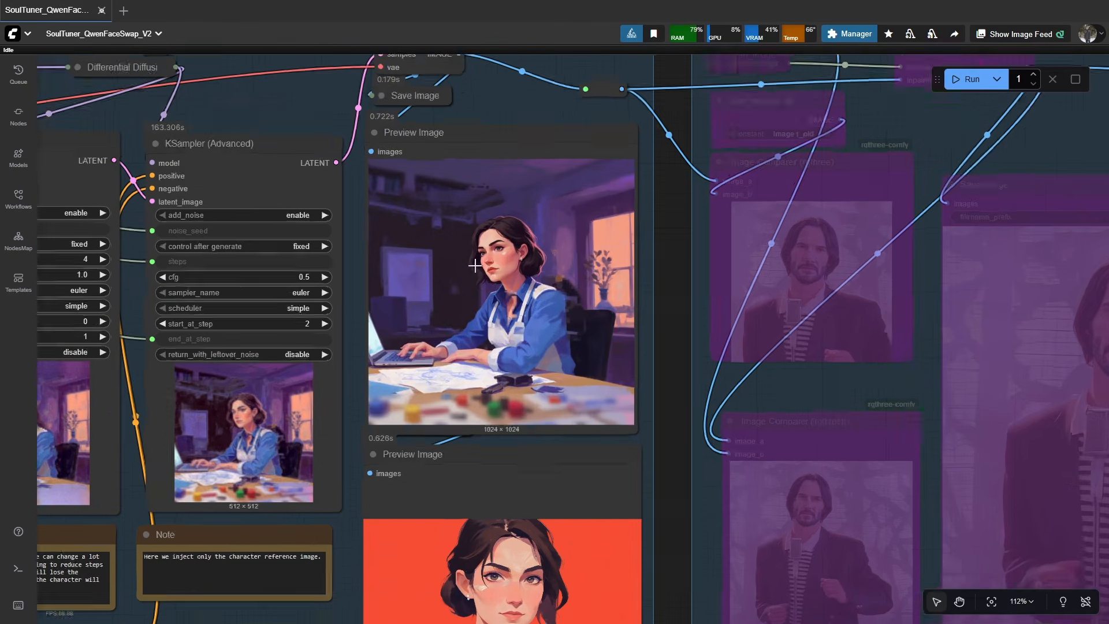
scroll(448, 294, "down", 2)
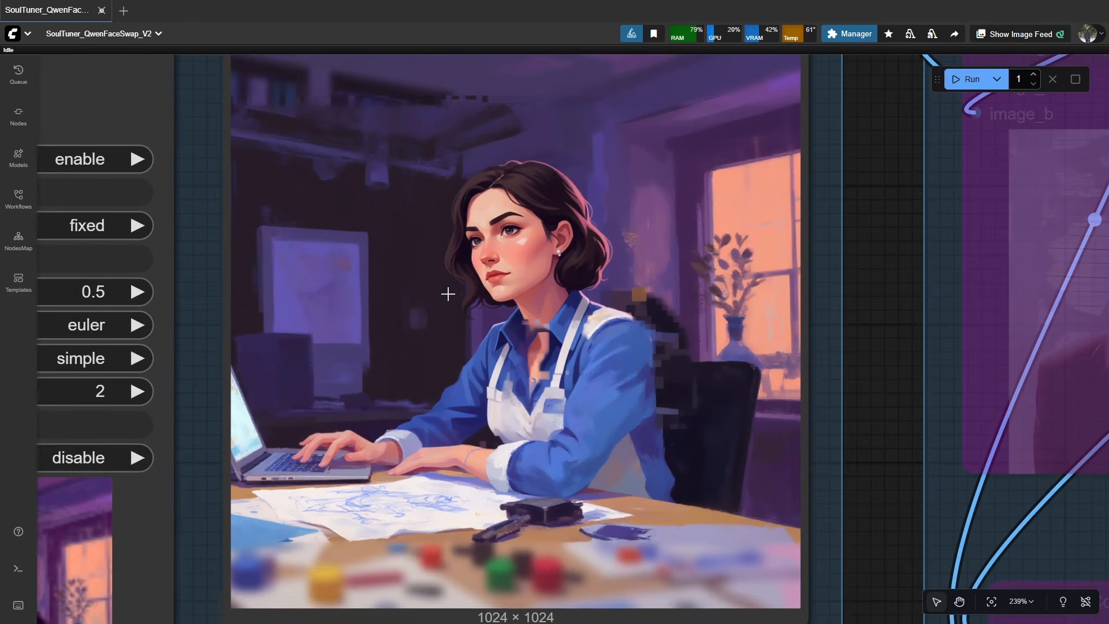
scroll(485, 295, "up", 4)
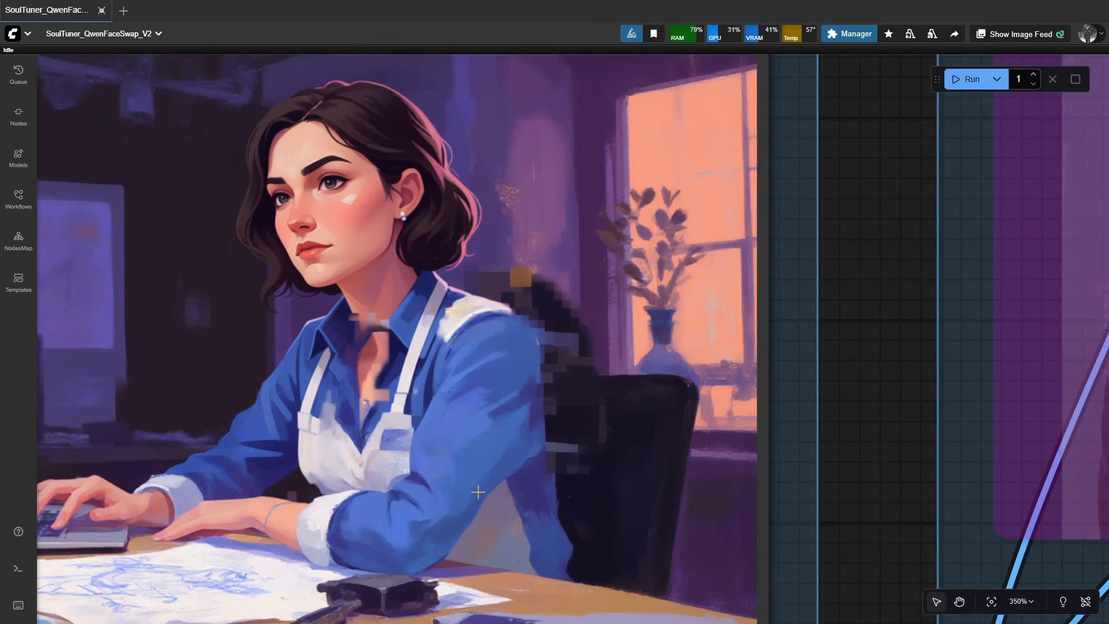
Step: Set the Image Gen group's SEED value to 2
scroll(511, 413, "down", 2)
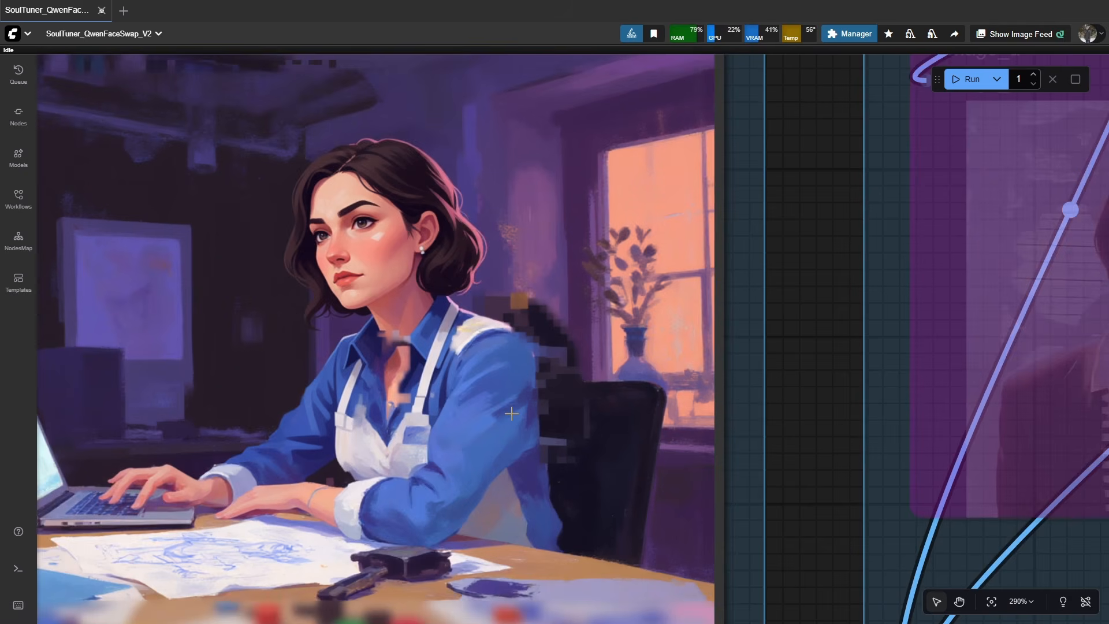
scroll(511, 413, "down", 10)
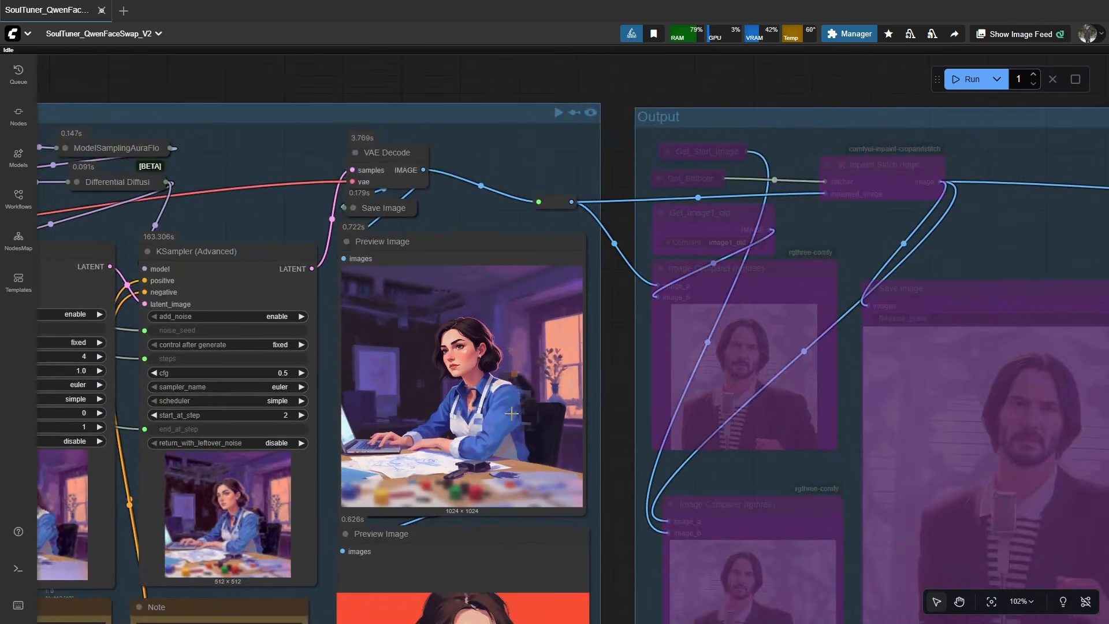
left_click_drag(591, 482, 621, 314)
scroll(612, 313, "up", 1)
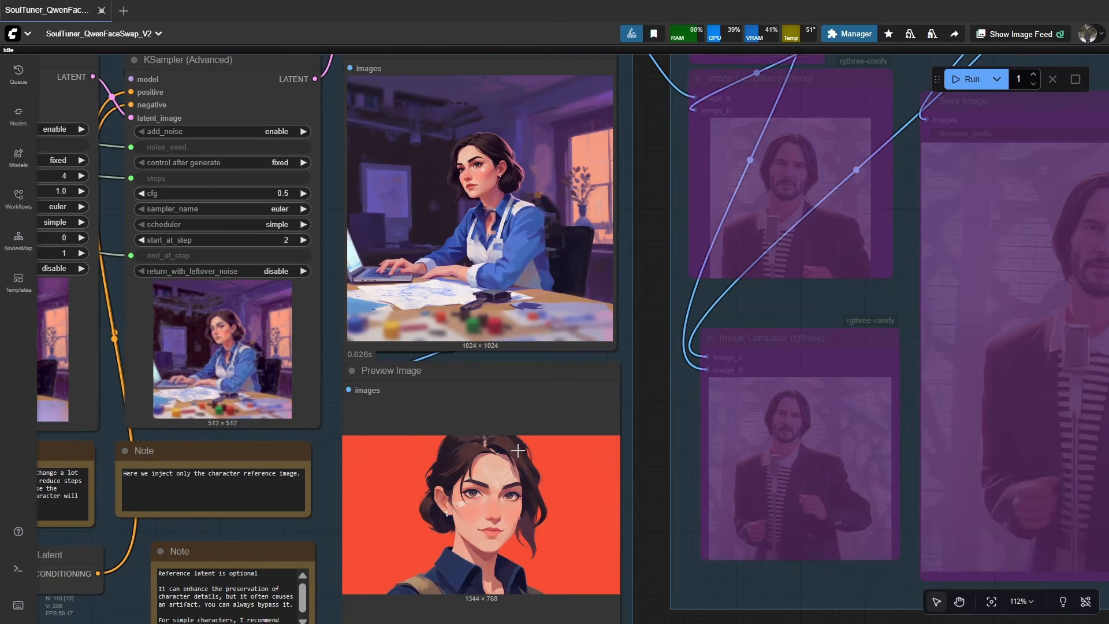
scroll(518, 451, "down", 5)
left_click_drag(463, 396, 766, 453)
left_click_drag(301, 275, 468, 310)
scroll(381, 254, "up", 4)
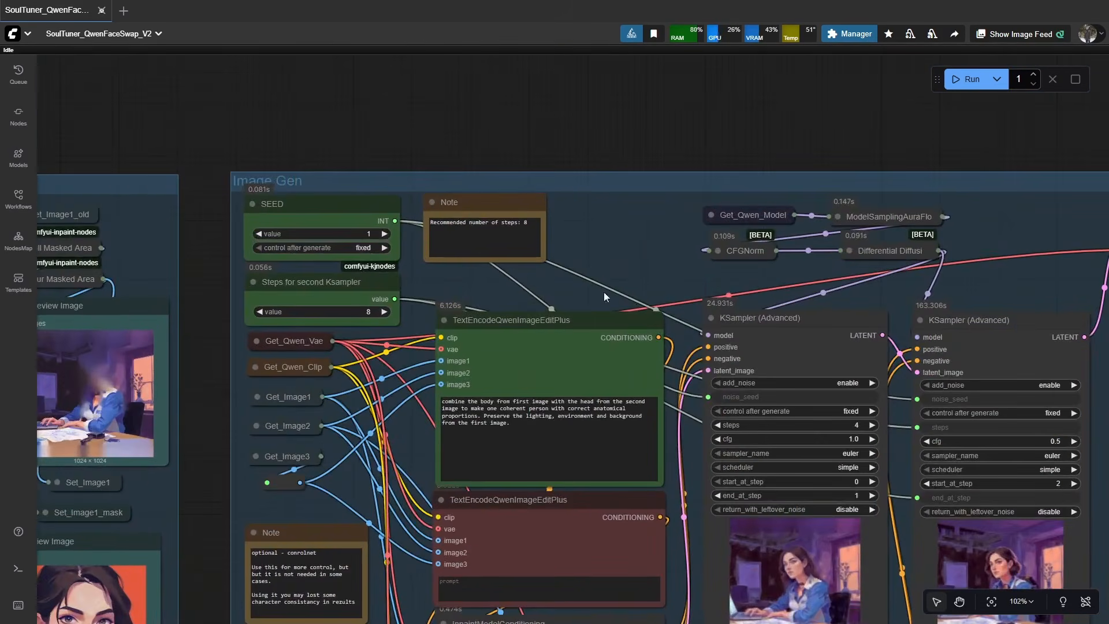
left_click_drag(604, 292, 89, 278)
scroll(874, 287, "down", 3)
left_click_drag(352, 230, 755, 259)
scroll(420, 255, "up", 6)
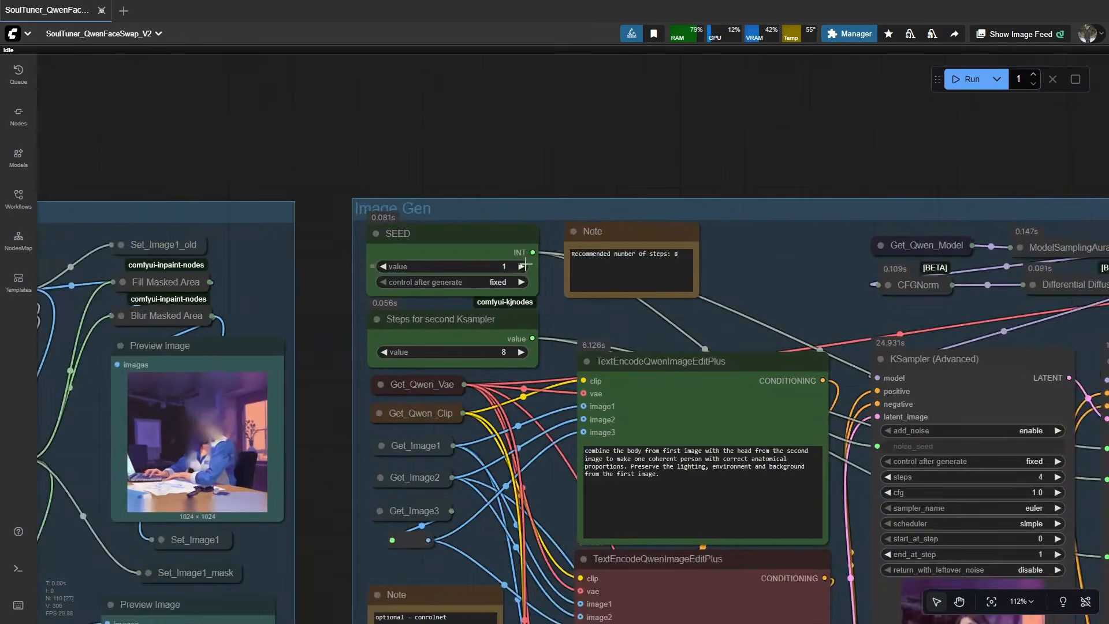
left_click(474, 261)
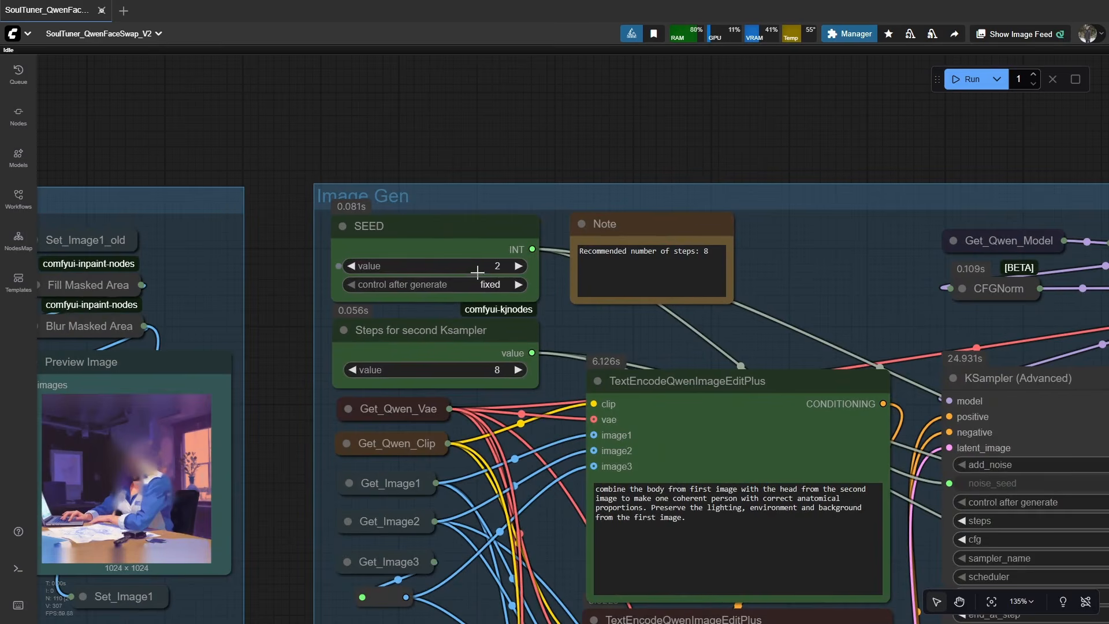
Step: Examine both KSamplers' settings and the upper Image Gen preview around the woman's head, shoulders and background
scroll(1039, 404, "down", 2)
left_click_drag(1074, 426, 464, 299)
scroll(464, 299, "down", 2)
left_click_drag(637, 357, 378, 309)
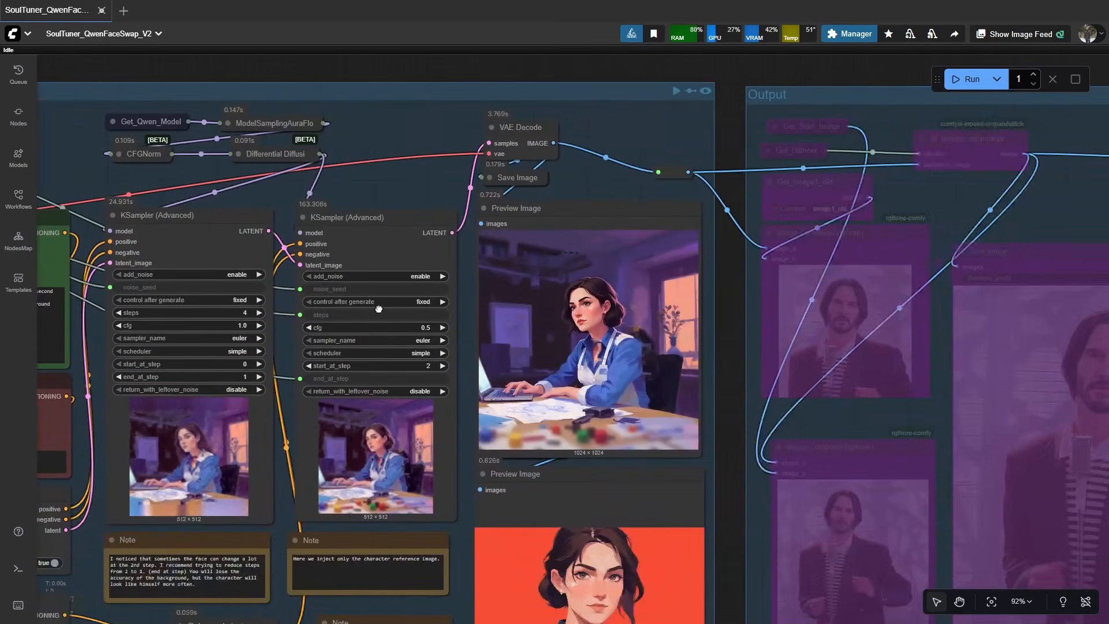
scroll(670, 345, "down", 1)
left_click_drag(671, 346, 672, 284)
scroll(671, 285, "down", 2)
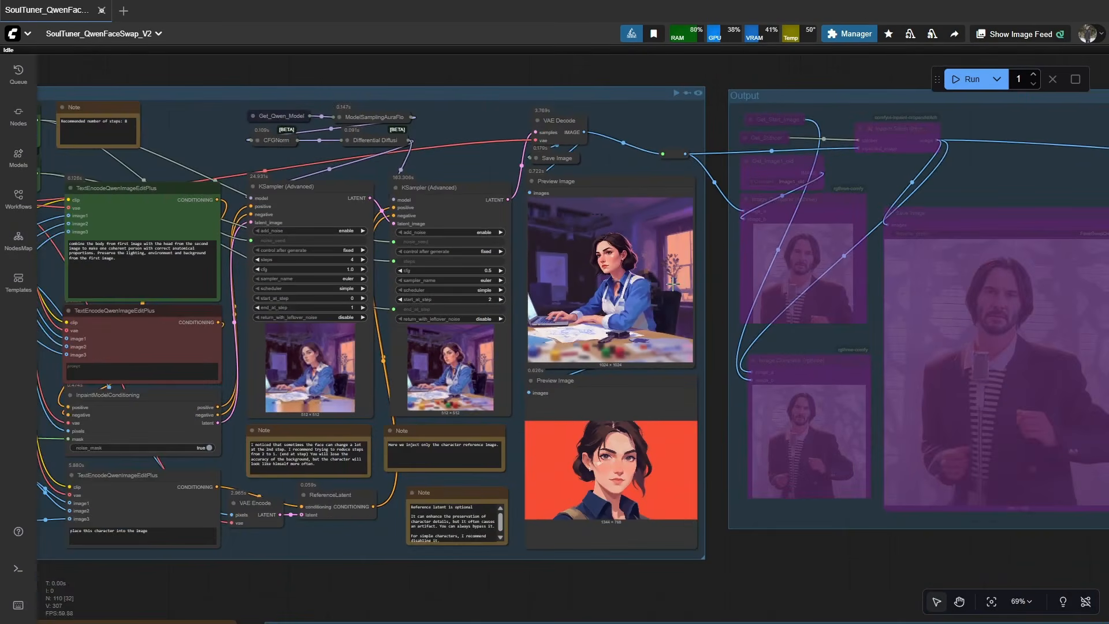
scroll(672, 284, "up", 1)
scroll(633, 264, "up", 10)
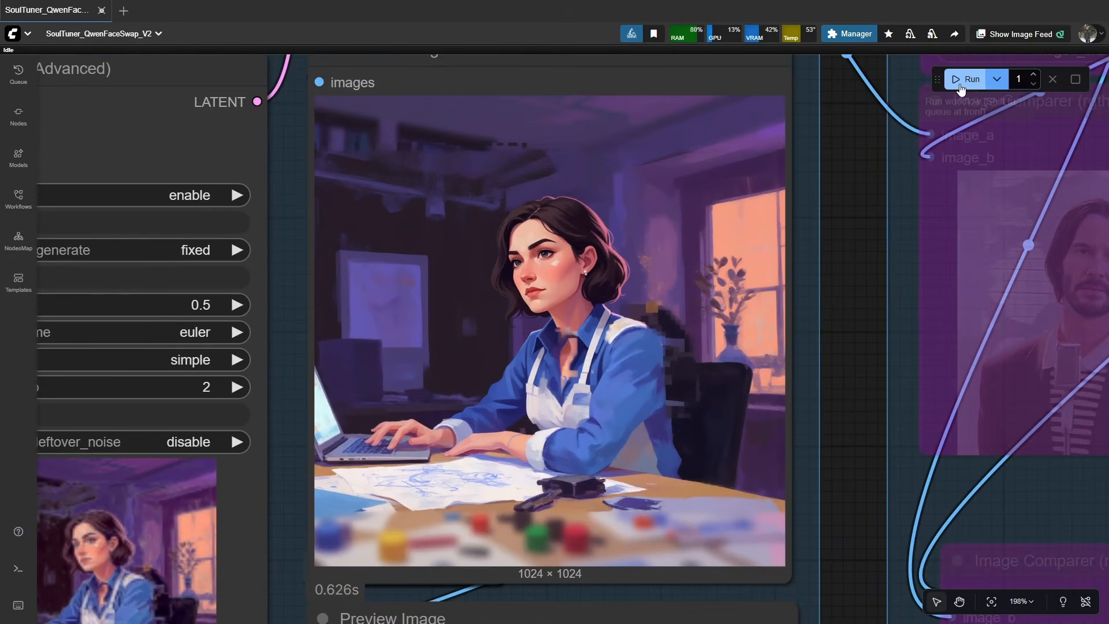
scroll(769, 416, "down", 1)
left_click_drag(769, 416, 706, 348)
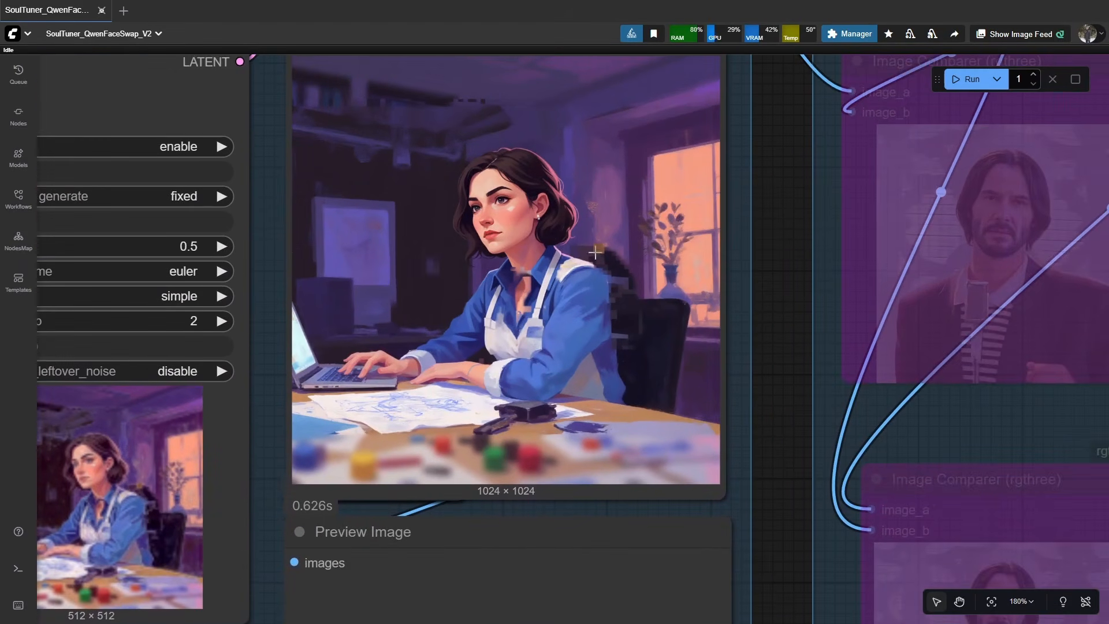
scroll(557, 389, "down", 5)
left_click_drag(534, 224, 535, 464)
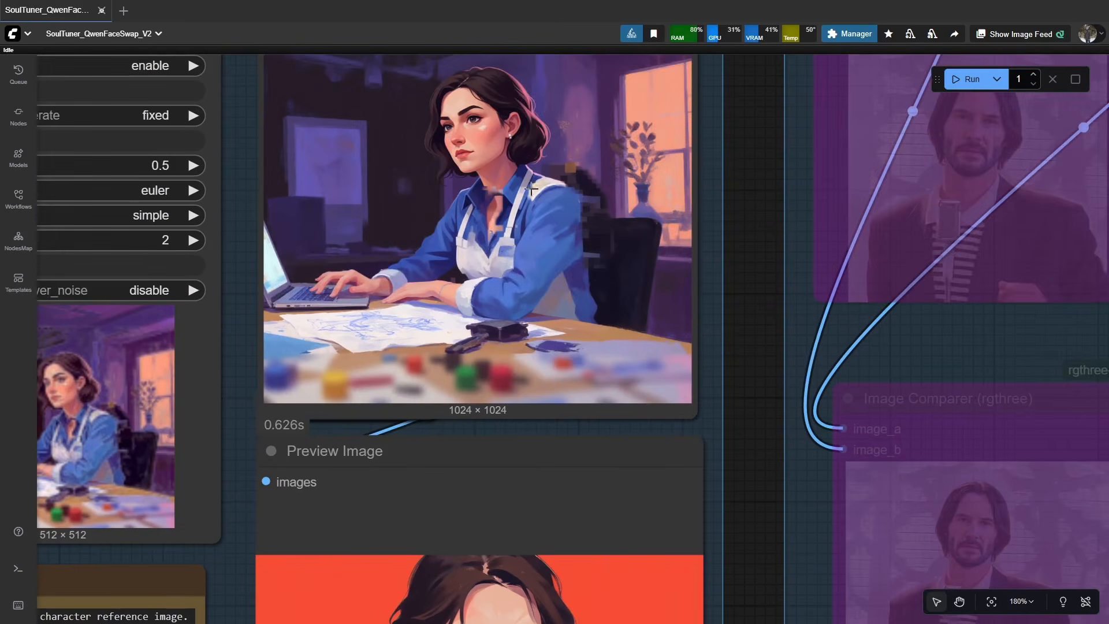
scroll(529, 144, "up", 2)
left_click_drag(529, 142, 556, 190)
scroll(496, 222, "down", 3)
left_click_drag(495, 222, 601, 225)
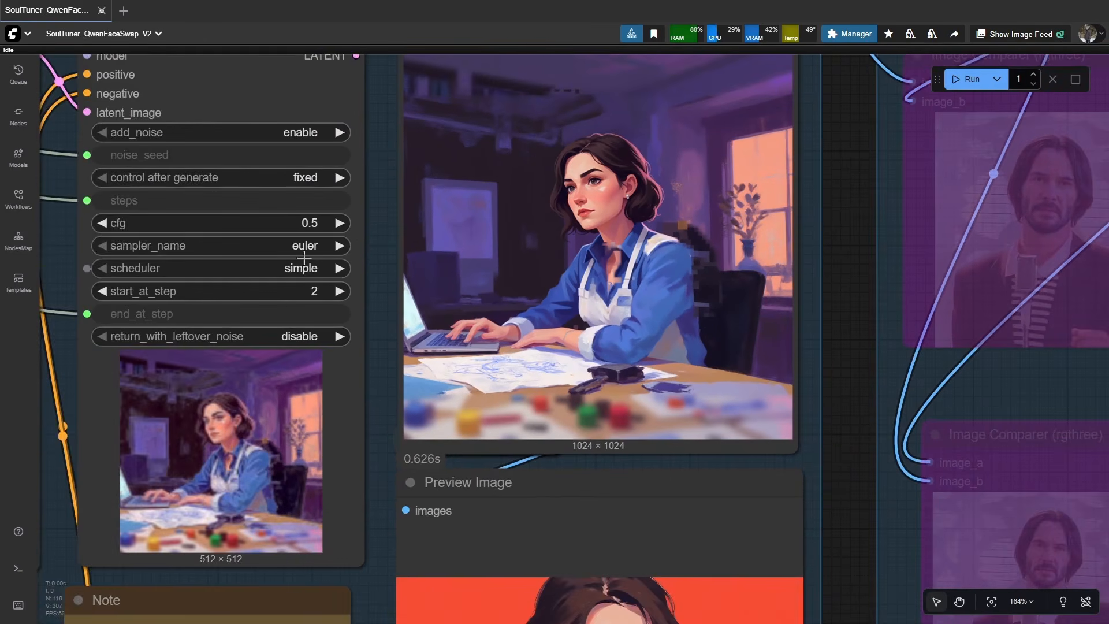
Step: Check the SEED node and run the workflow with seed 2
left_click_drag(202, 218, 842, 384)
scroll(626, 322, "down", 4)
left_click_drag(626, 322, 949, 380)
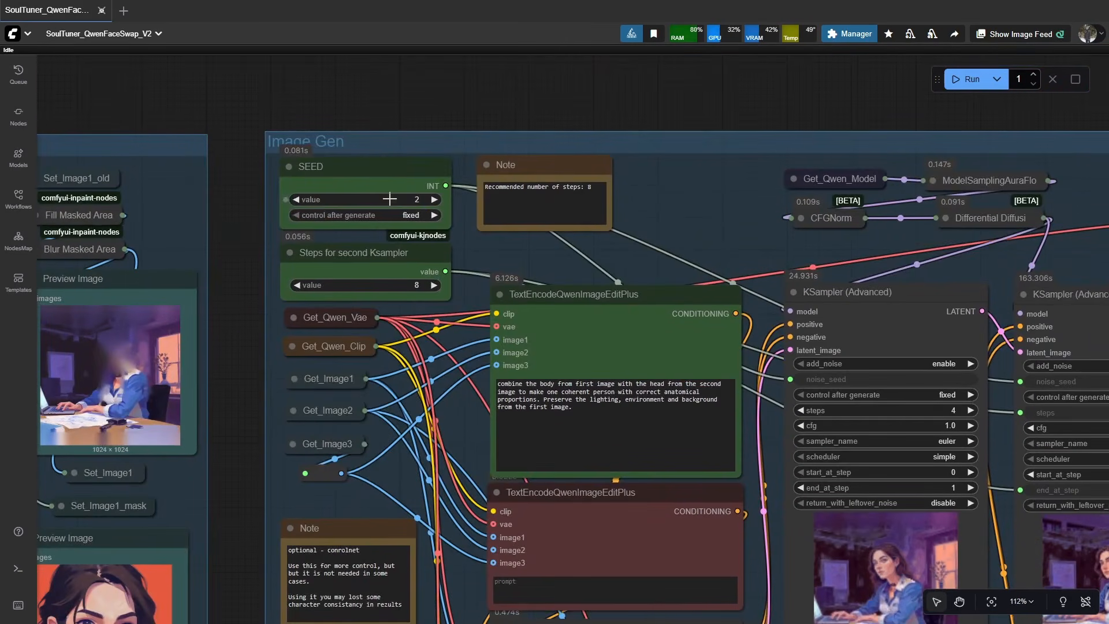
left_click_drag(802, 321, 231, 215)
left_click_drag(812, 282, 643, 240)
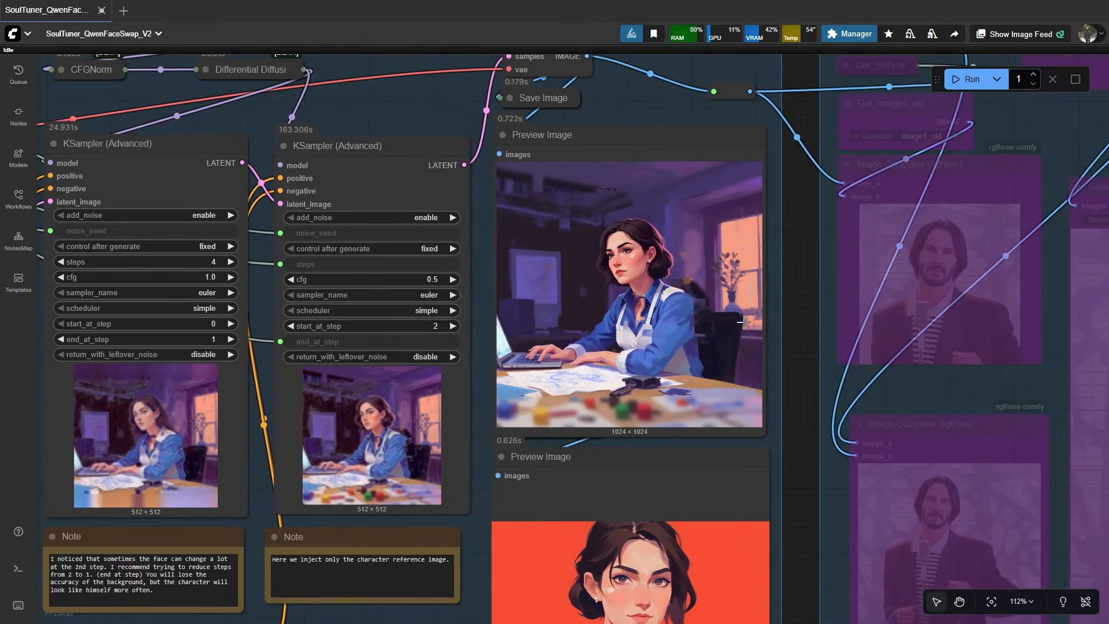
scroll(673, 346, "up", 1)
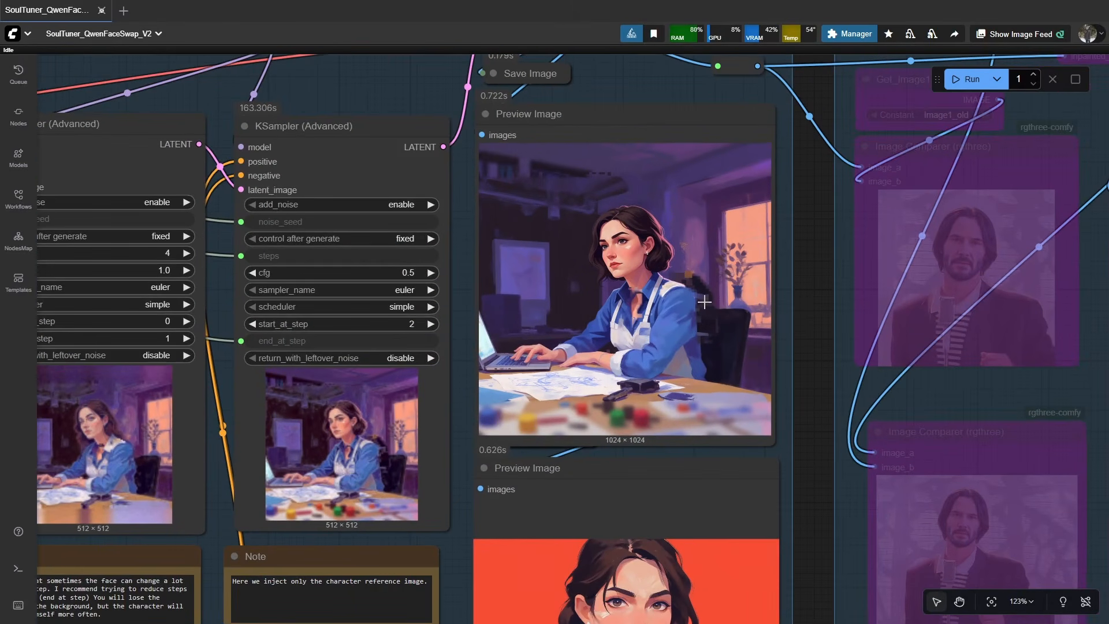
left_click(962, 87)
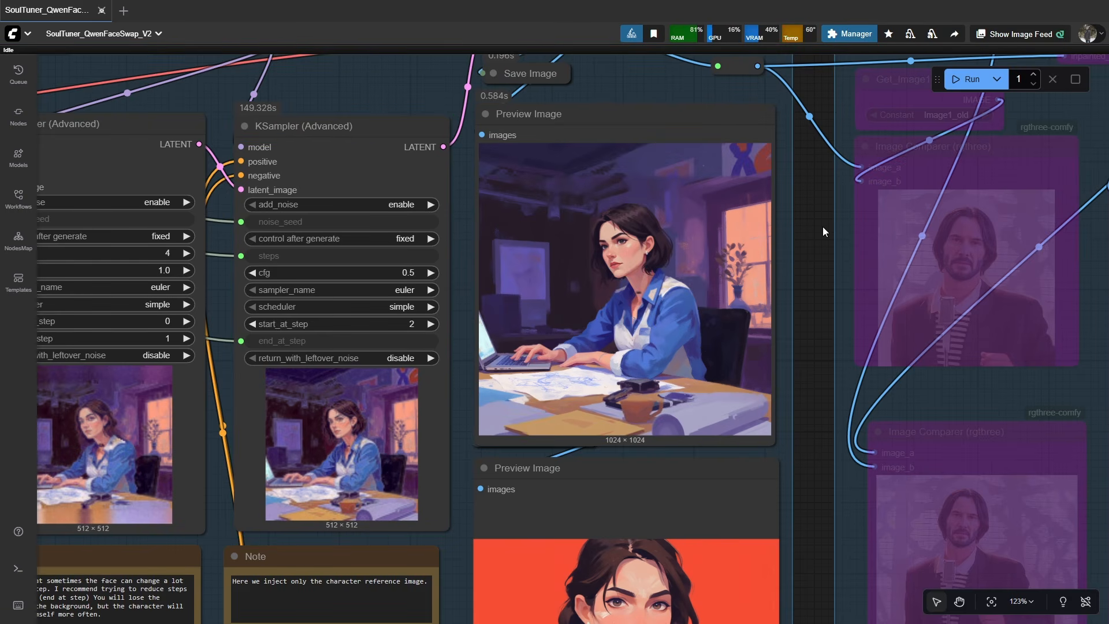
Step: Inspect the woman's face, clothing and the surrounding room in the newly generated Image Gen preview
scroll(690, 265, "up", 6)
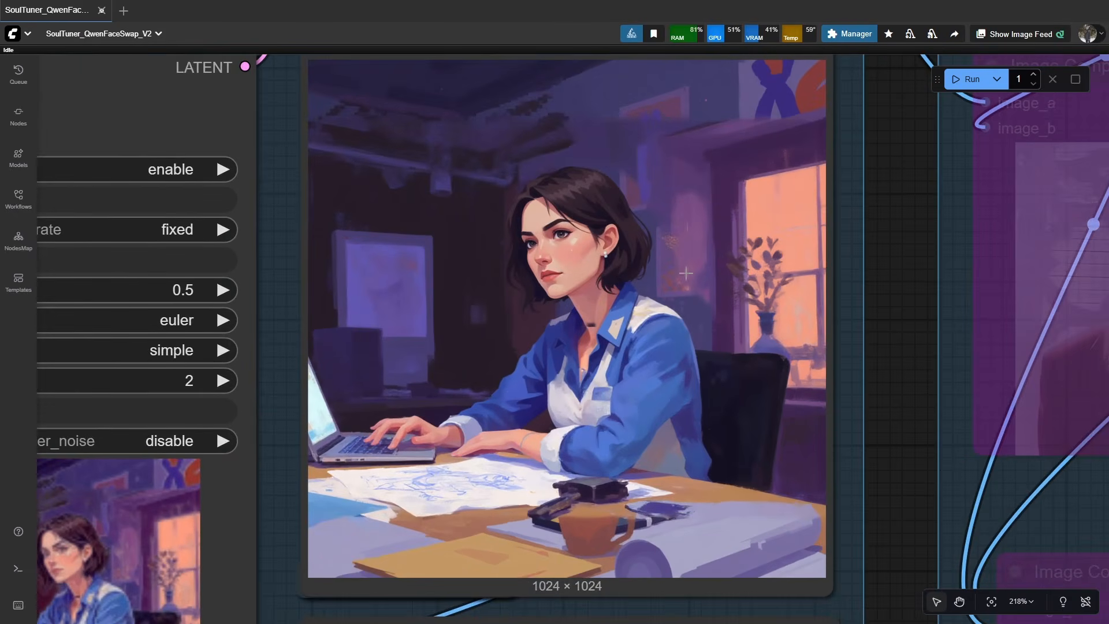
scroll(686, 273, "up", 4)
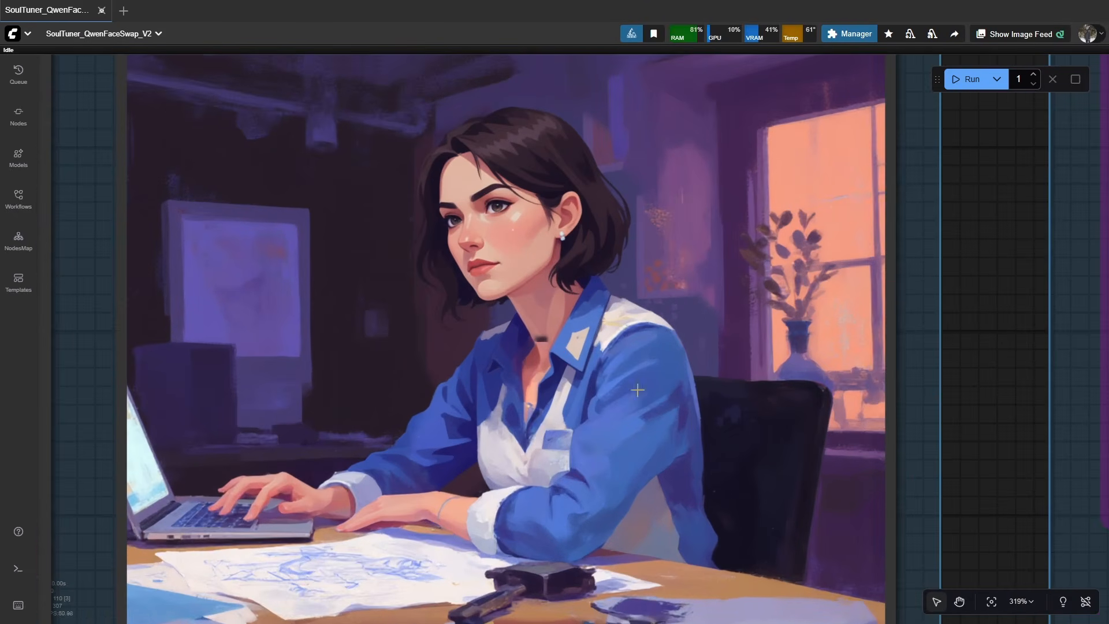
scroll(689, 321, "up", 5)
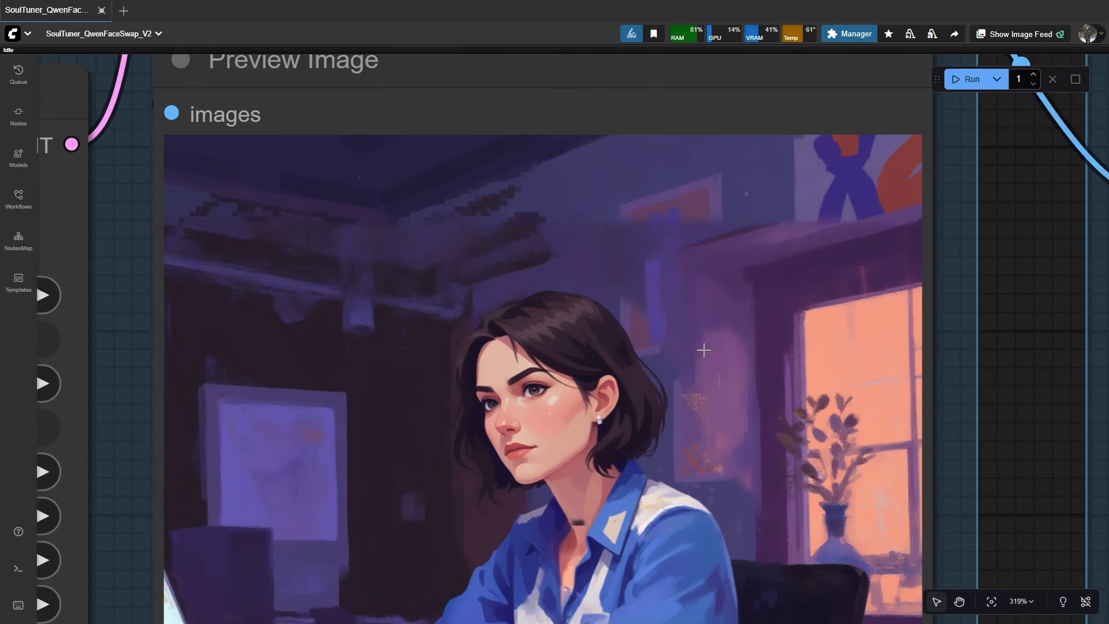
scroll(569, 384, "down", 1)
left_click_drag(569, 384, 579, 274)
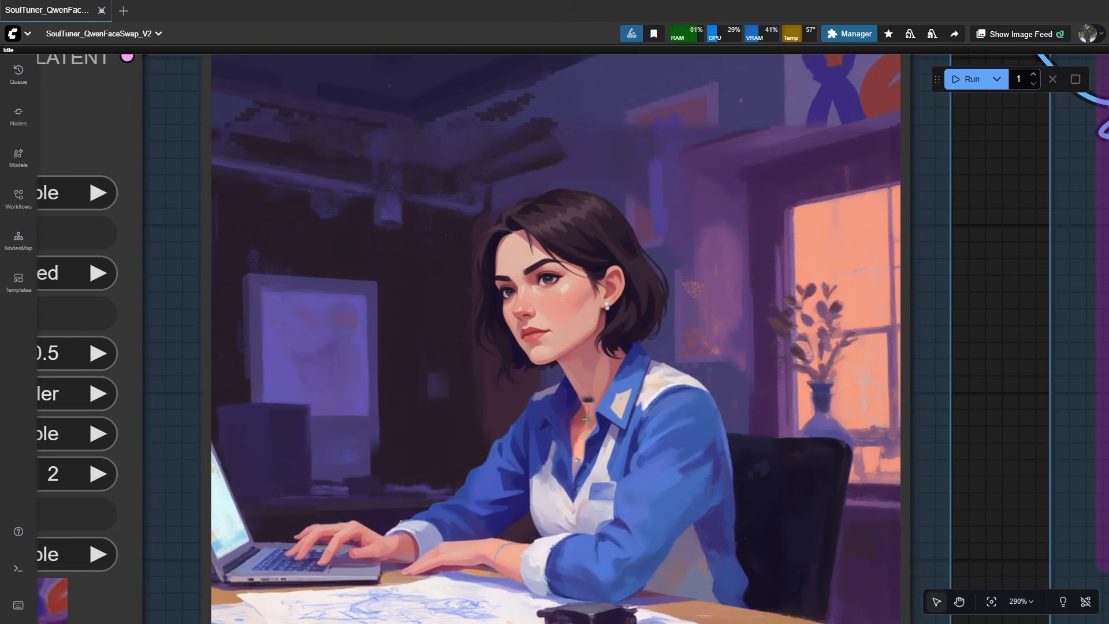
left_click_drag(614, 450, 605, 281)
left_click_drag(593, 117, 620, 228)
Step: Compare the woman's hairstyle and face in the generated image with the reference portrait in the lower preview
scroll(649, 314, "down", 3)
left_click_drag(680, 420, 598, 67)
left_click_drag(640, 393, 628, 161)
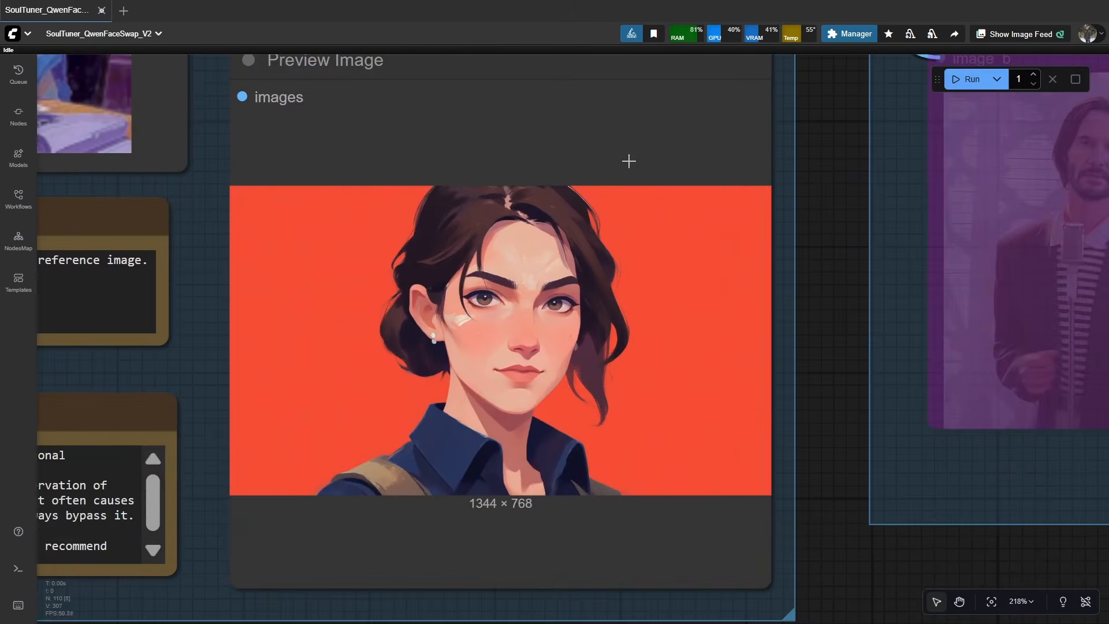
scroll(629, 277, "down", 3)
left_click_drag(550, 152, 503, 451)
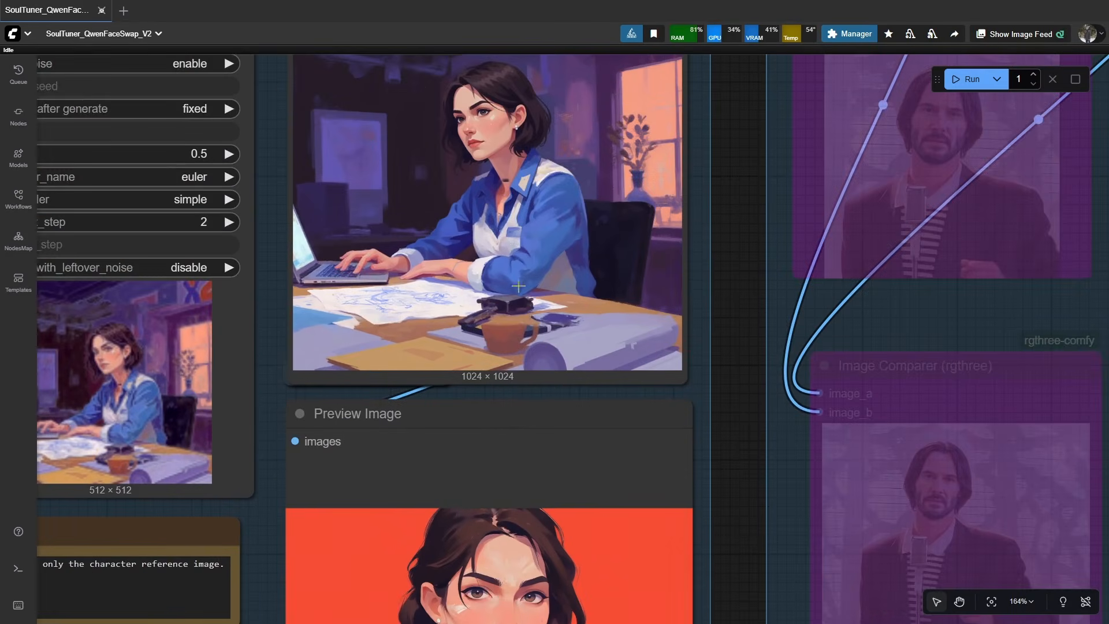
left_click_drag(564, 385, 621, 376)
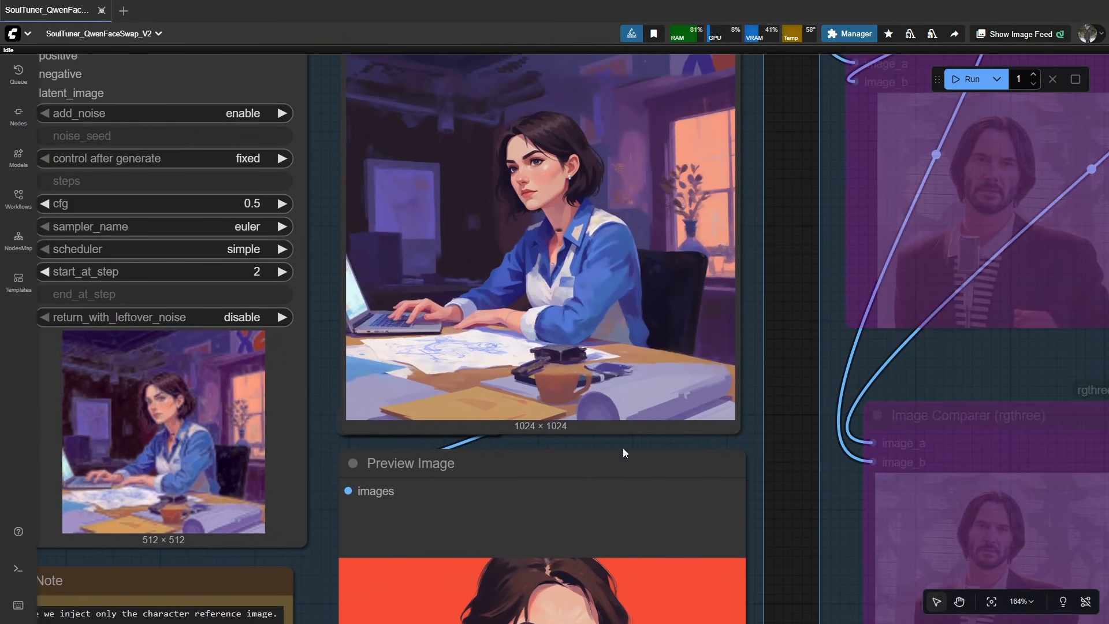
left_click_drag(623, 452, 610, 319)
scroll(470, 371, "up", 3)
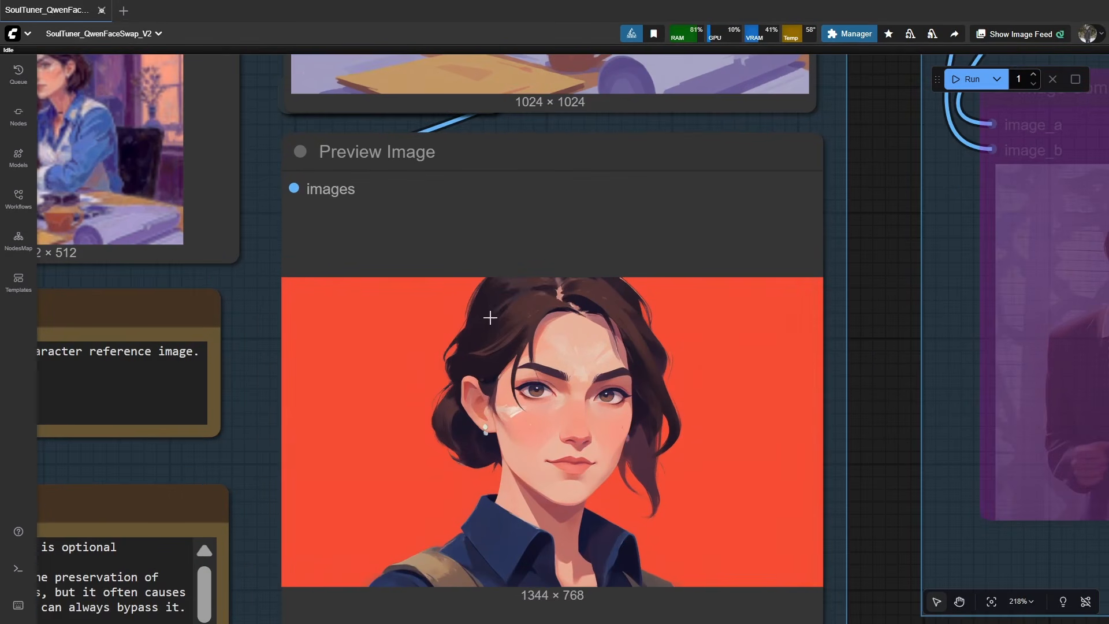
left_click_drag(575, 61, 531, 506)
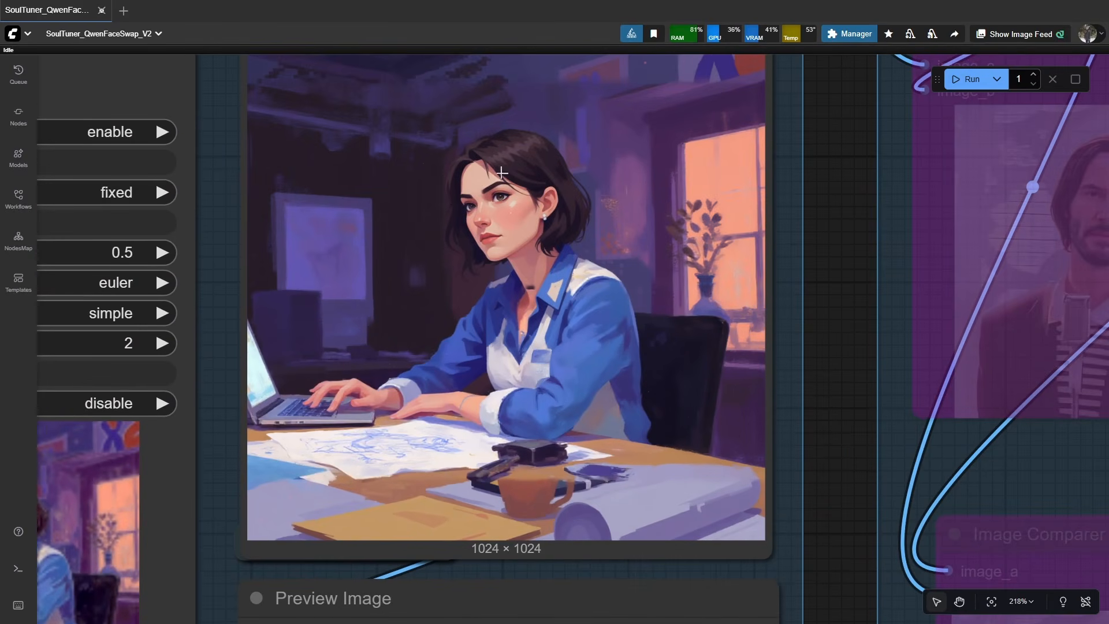
scroll(541, 155, "up", 10)
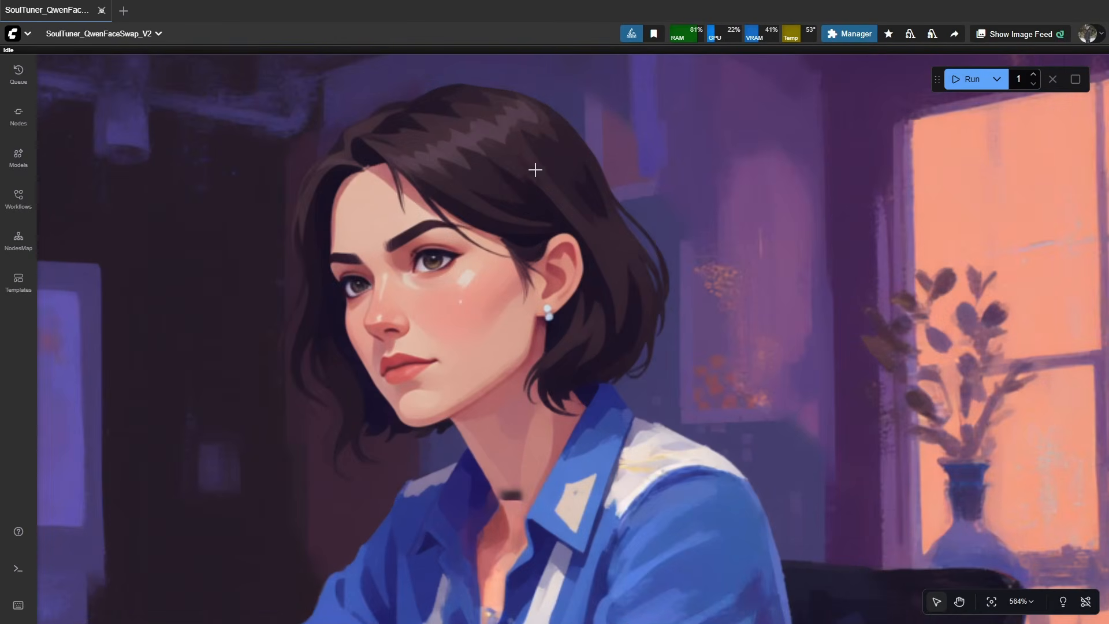
scroll(351, 239, "down", 12)
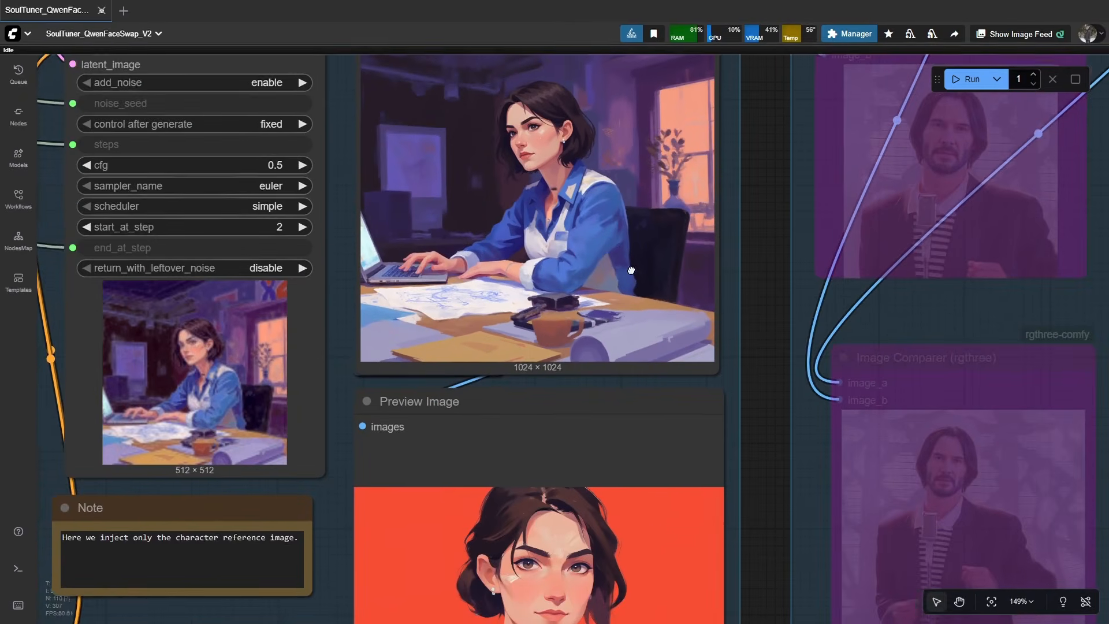
scroll(632, 270, "down", 1)
left_click_drag(586, 323, 587, 193)
scroll(551, 219, "down", 1)
left_click_drag(586, 149, 584, 327)
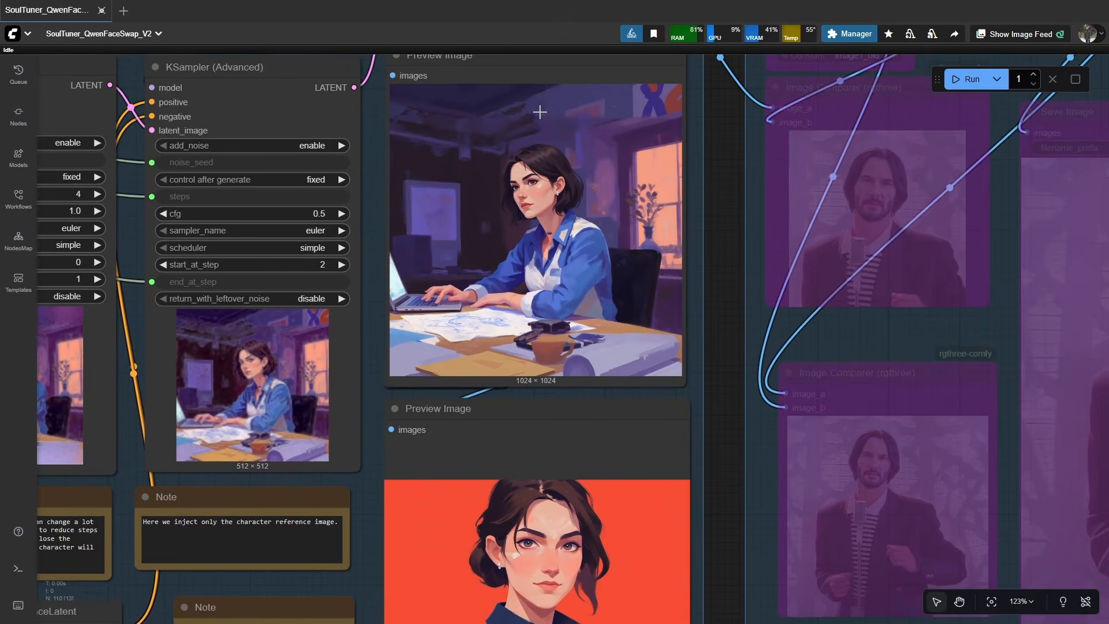
Step: Set the Image Gen group's SEED value to 3 and run the workflow again
scroll(453, 192, "down", 2)
left_click_drag(456, 194, 480, 206)
scroll(480, 159, "down", 2)
left_click_drag(480, 160, 731, 282)
left_click_drag(315, 203, 538, 215)
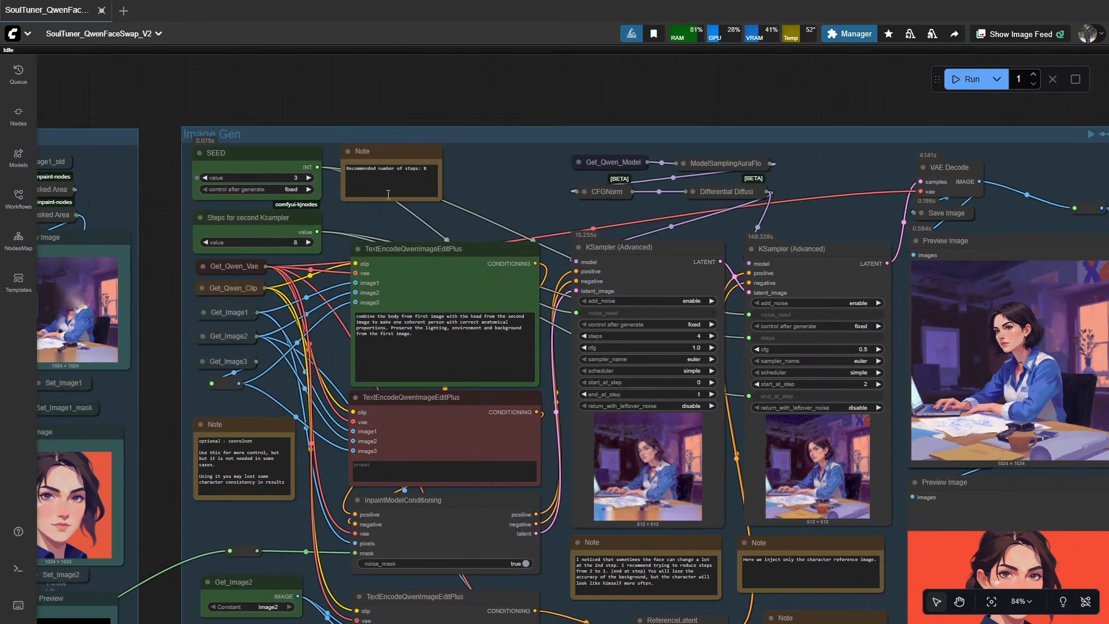
left_click_drag(702, 249, 287, 162)
scroll(640, 275, "up", 3)
left_click_drag(564, 306, 551, 286)
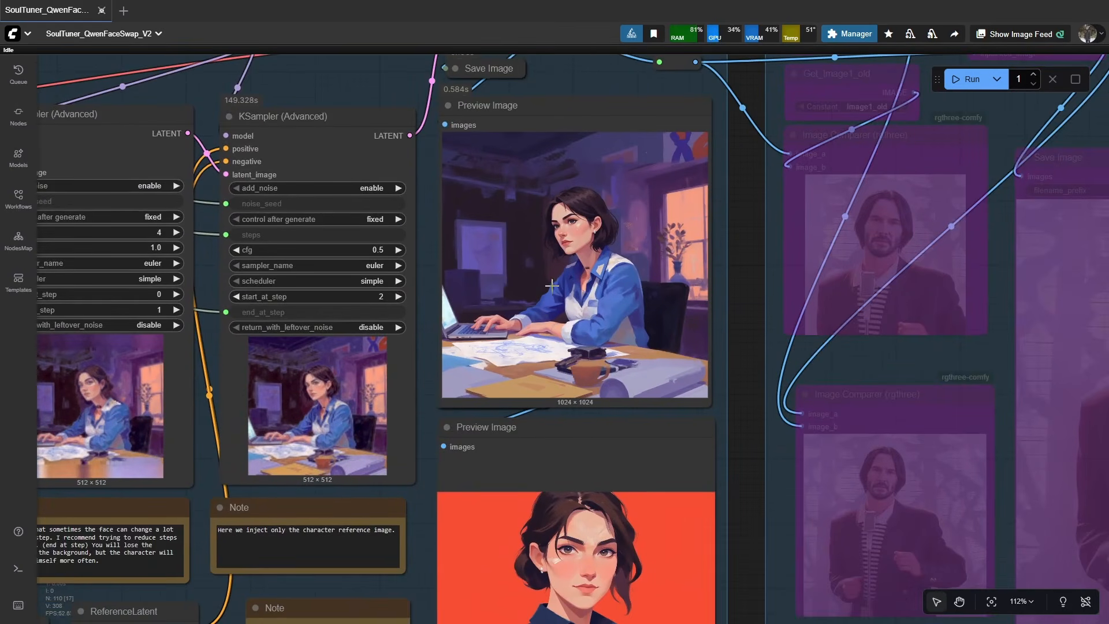
left_click_drag(575, 227, 595, 234)
left_click(965, 79)
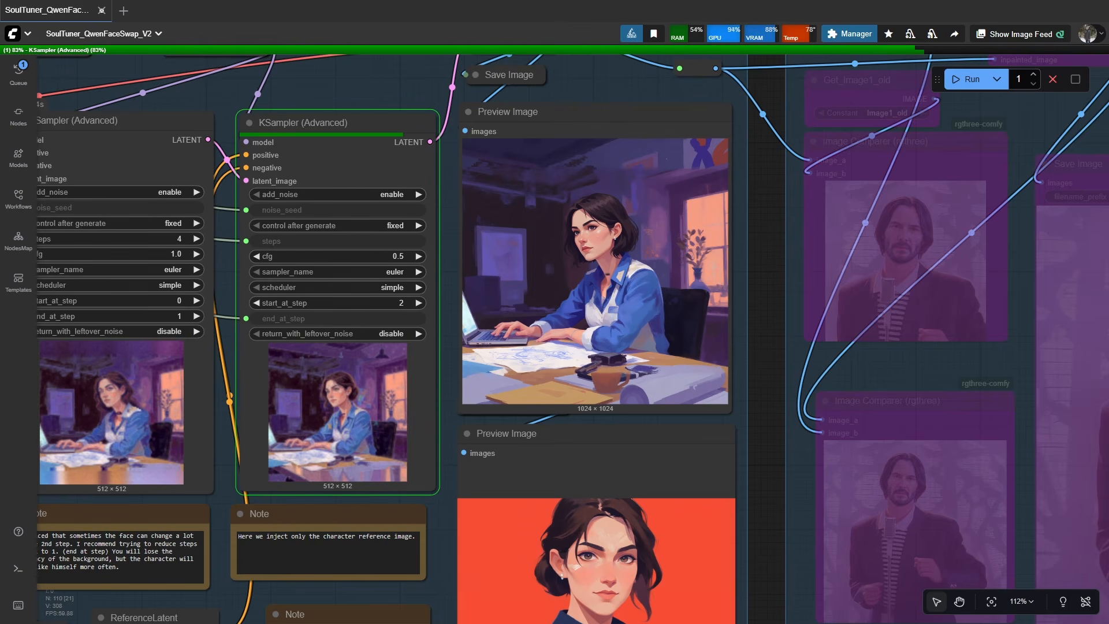
Step: Inspect the woman's hair, face and shirt in the image generated with seed 3
scroll(595, 272, "down", 1)
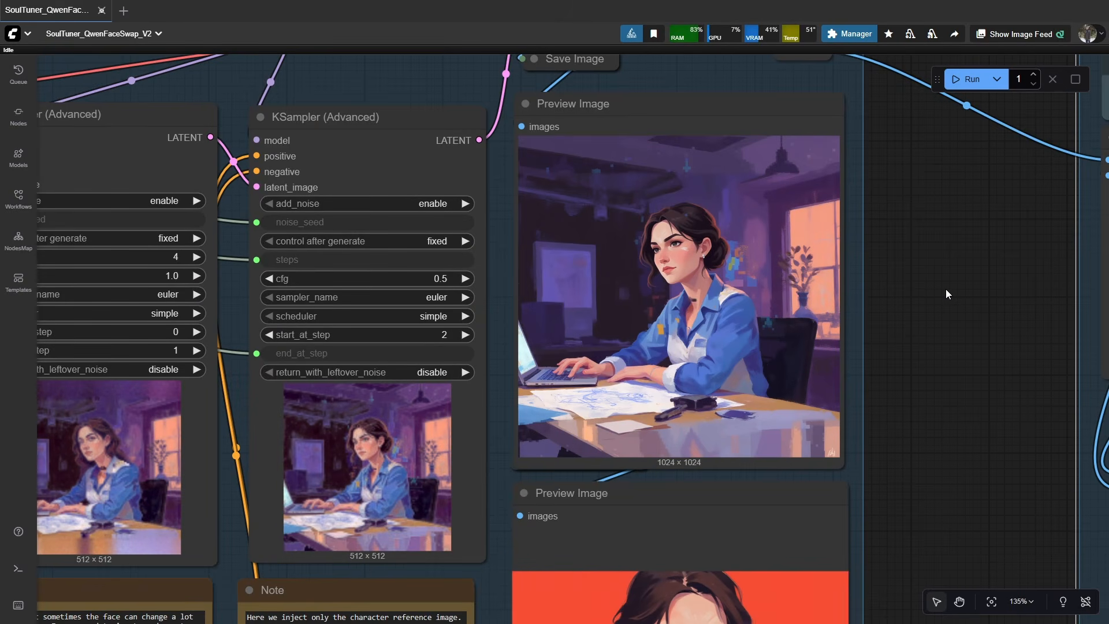
scroll(945, 289, "up", 6)
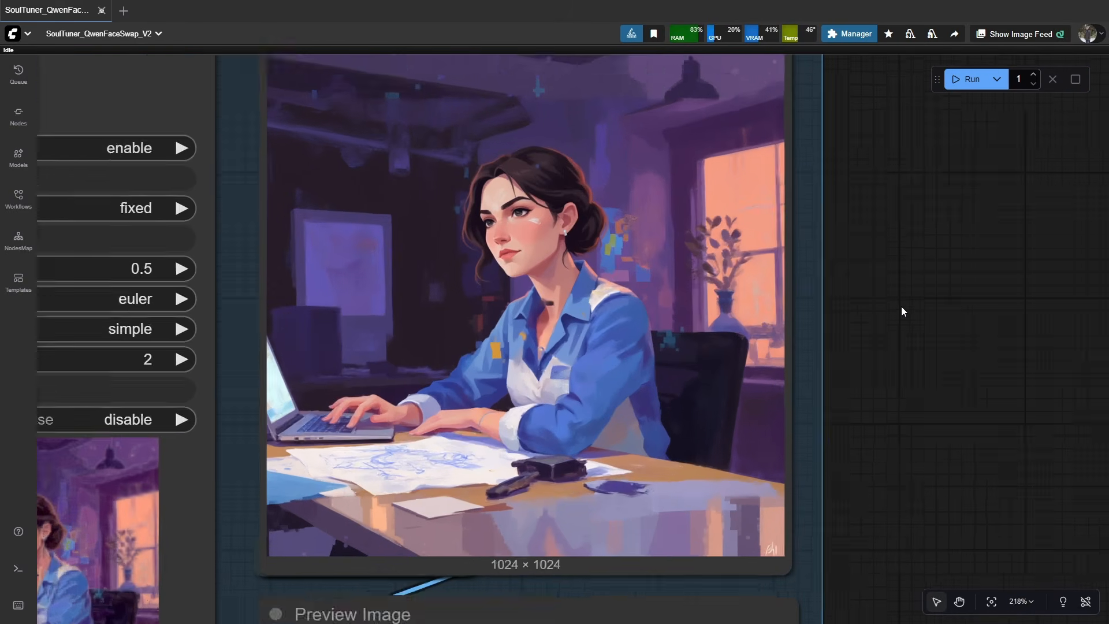
scroll(532, 176, "up", 3)
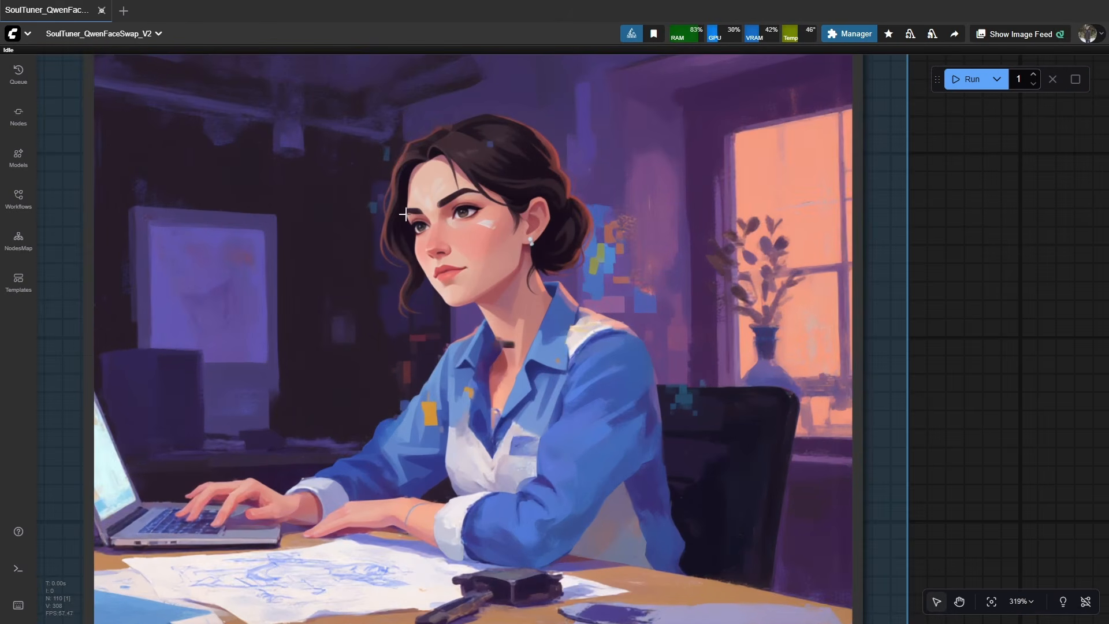
scroll(585, 319, "down", 2)
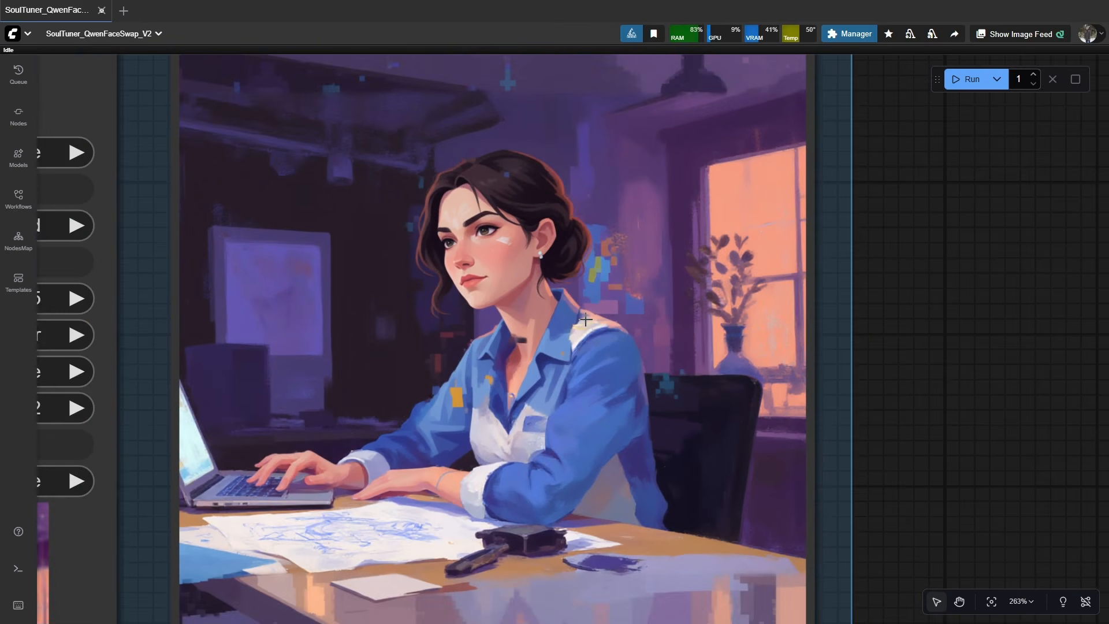
Step: Check how the woman's new head blends with her neck, collar and the background in the Image Gen preview
scroll(585, 319, "down", 1)
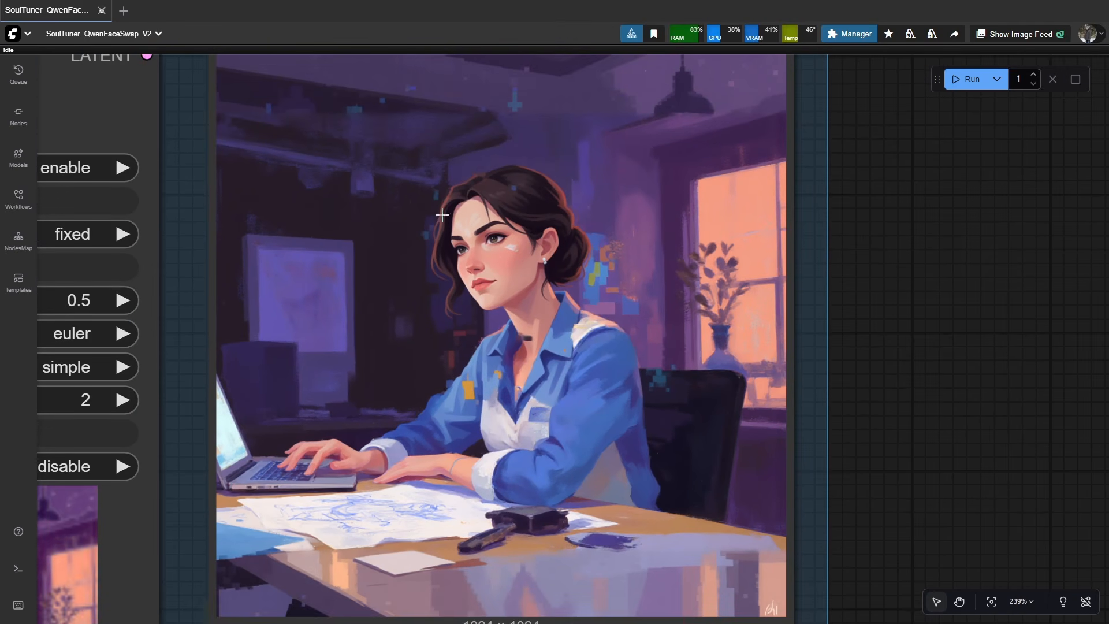
scroll(451, 280, "up", 2)
scroll(530, 323, "down", 5)
left_click_drag(602, 437, 594, 356)
scroll(594, 356, "down", 1)
left_click_drag(592, 471, 543, 436)
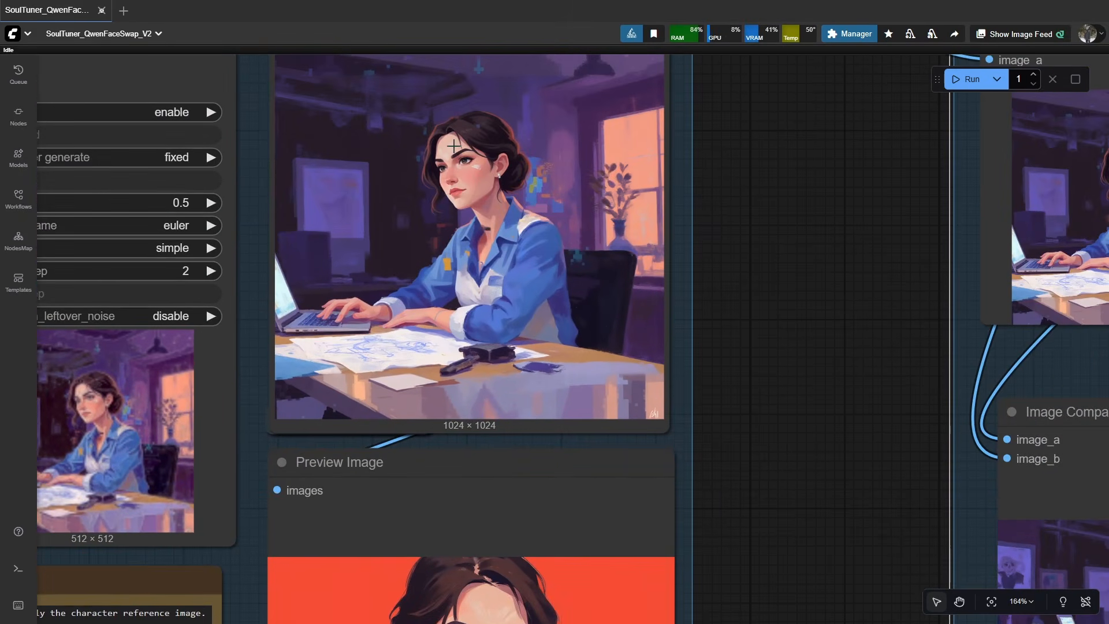
scroll(536, 292, "down", 1)
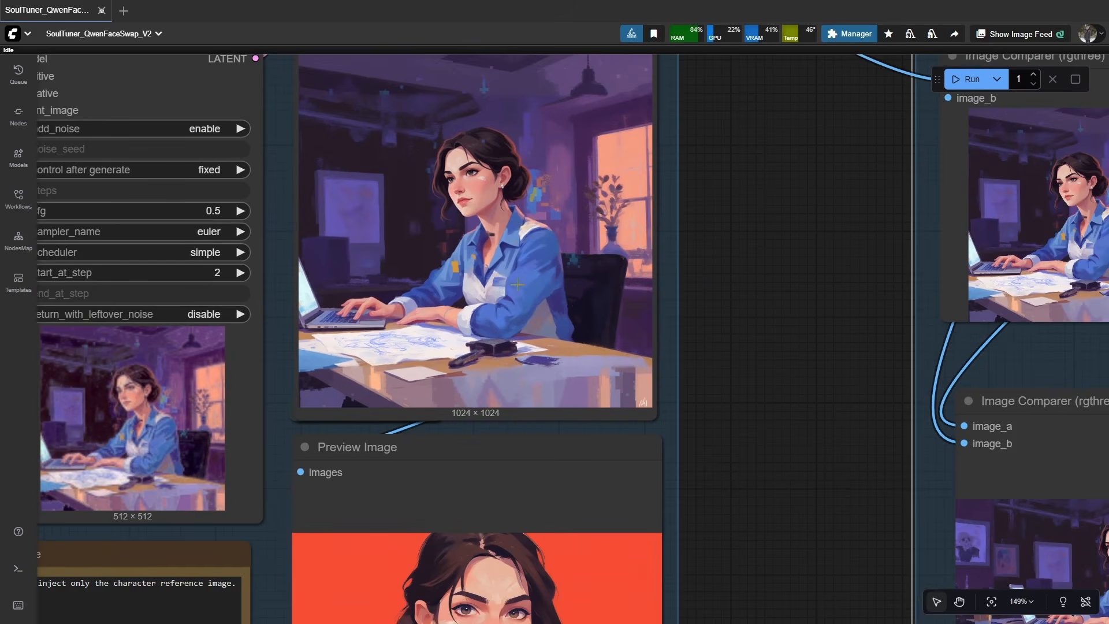
Step: Compare the original blonde woman with the head-swapped version in the Output group's upper Image Comparer
scroll(522, 205, "down", 3)
left_click_drag(602, 175, 326, 249)
scroll(451, 239, "down", 3)
left_click_drag(542, 248, 334, 290)
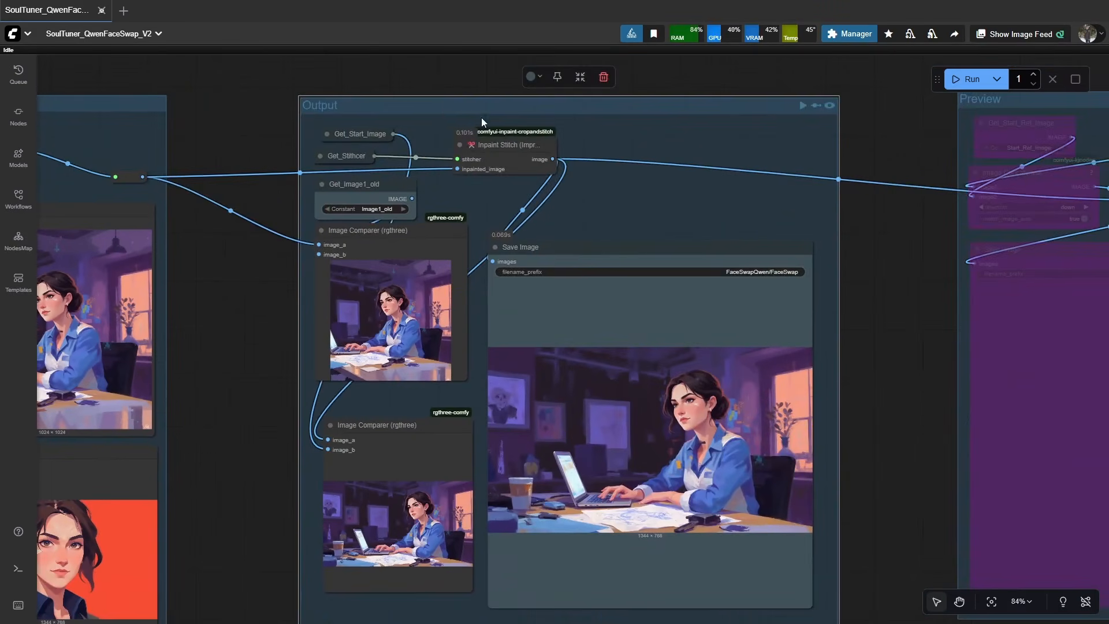
left_click_drag(453, 103, 382, 101)
scroll(250, 284, "up", 10)
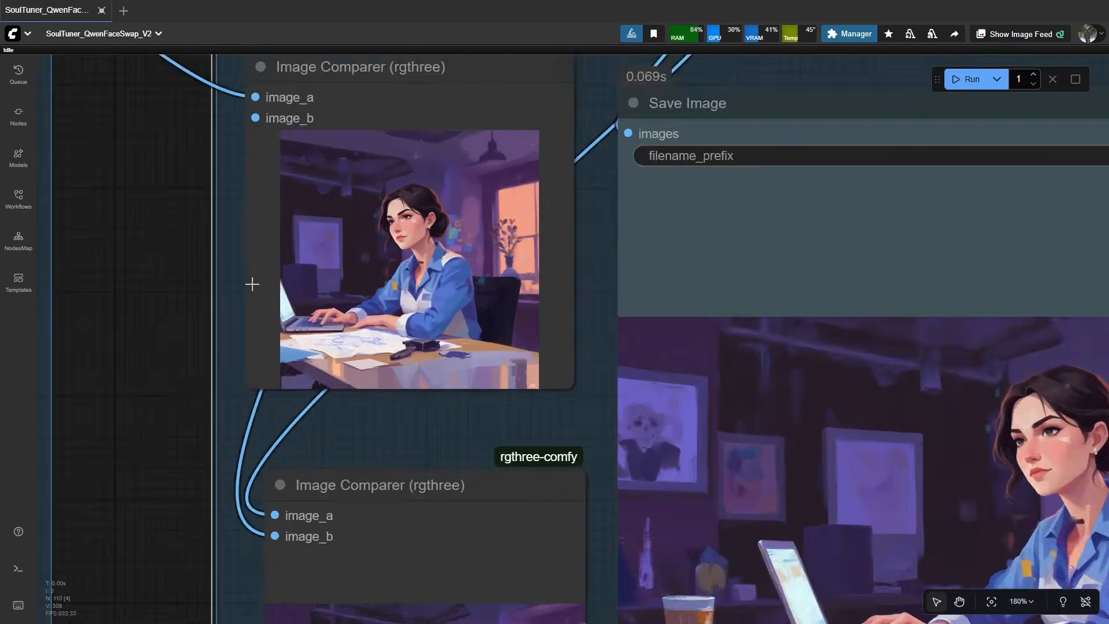
scroll(572, 248, "up", 4)
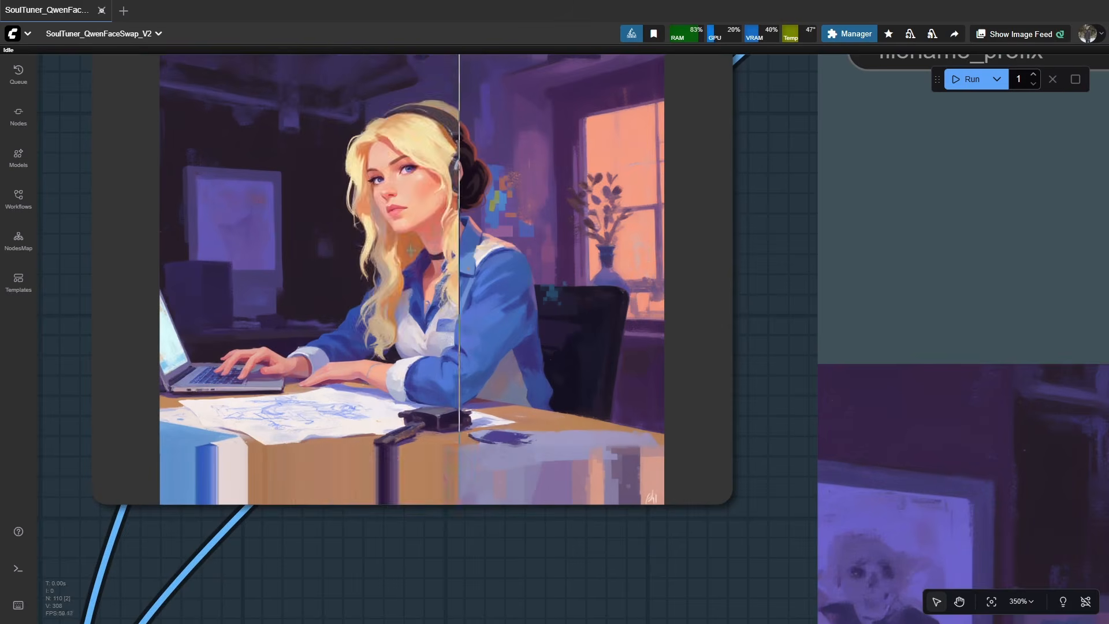
scroll(458, 249, "down", 15)
scroll(288, 264, "up", 9)
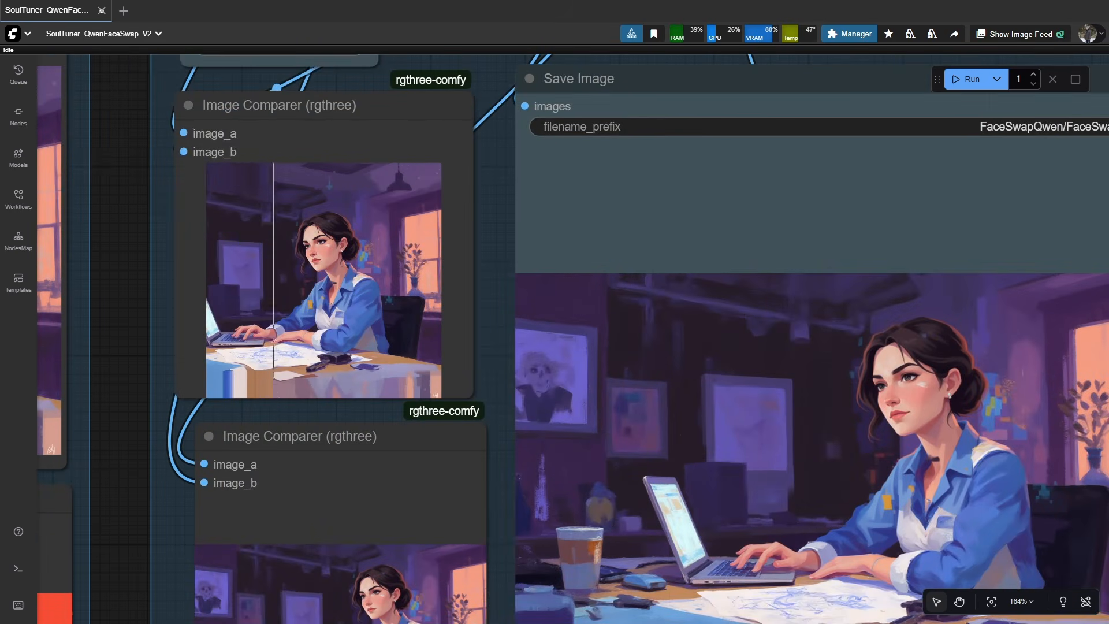
Step: Examine the stitched full-size image in the Output group's Save Image node, checking the woman's head and surroundings
scroll(449, 293, "down", 7)
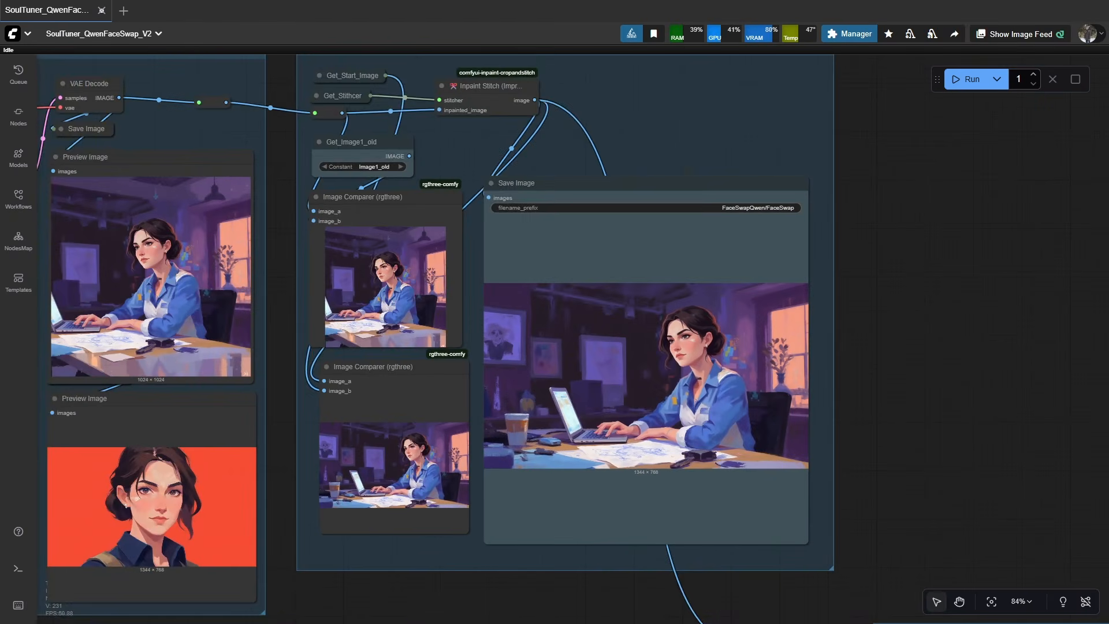
scroll(585, 200, "up", 7)
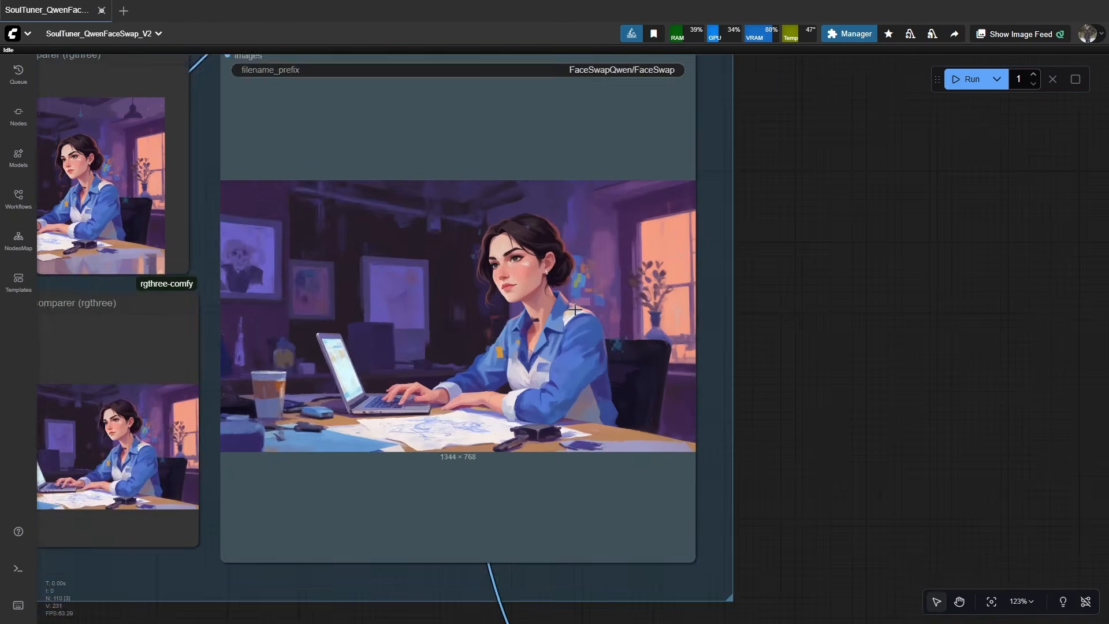
scroll(684, 181, "down", 4)
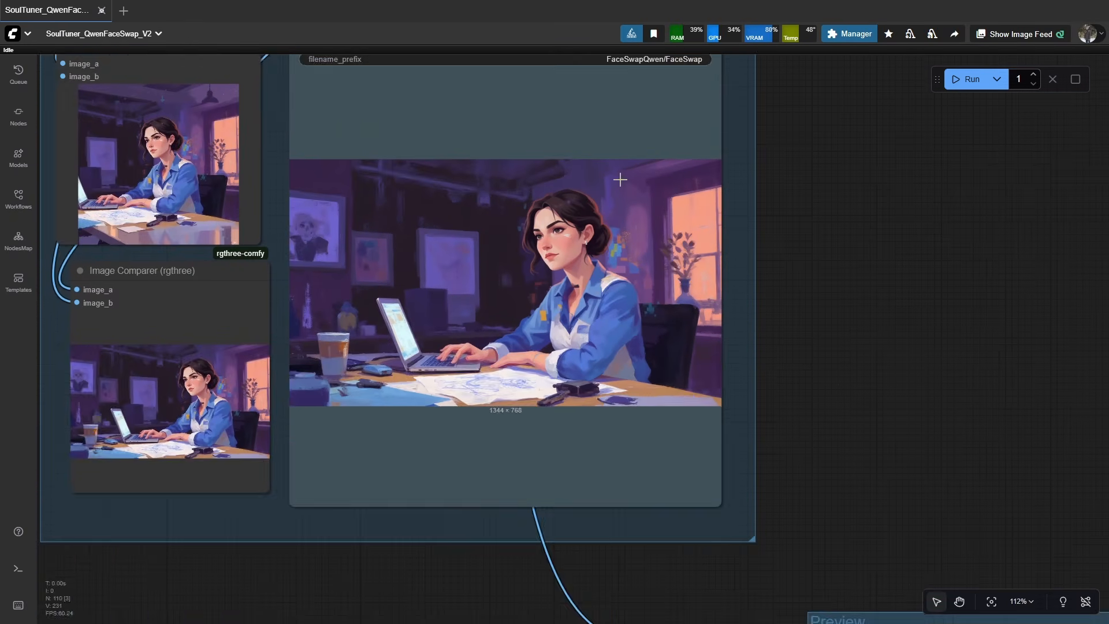
left_click_drag(560, 180, 636, 411)
scroll(483, 234, "down", 2)
left_click_drag(391, 159, 387, 132)
left_click_drag(395, 227, 450, 154)
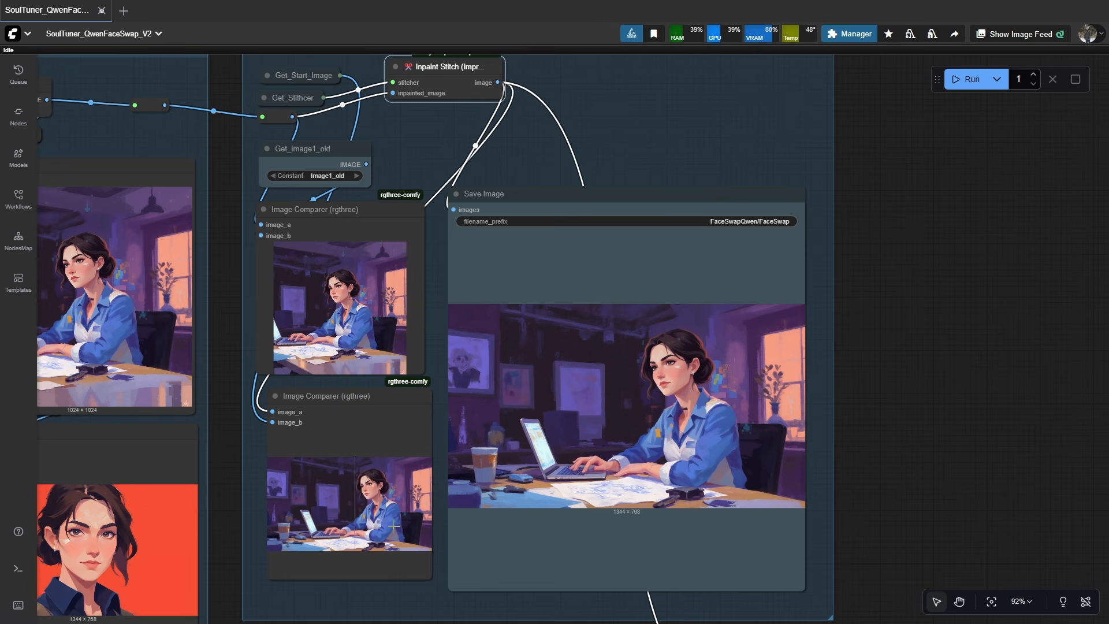
scroll(779, 231, "up", 4)
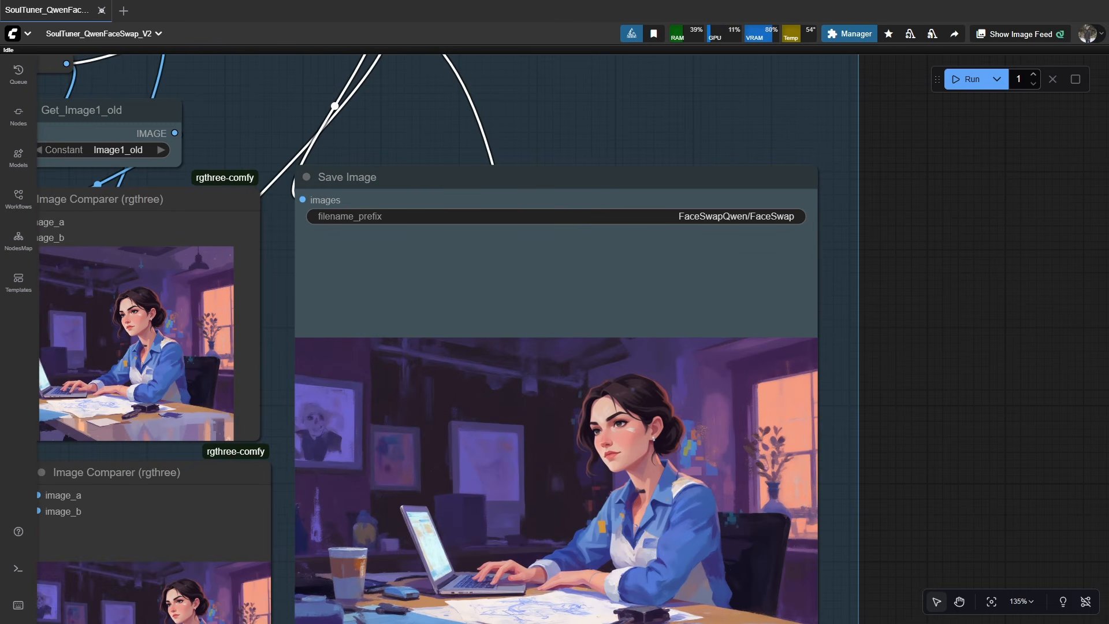
scroll(554, 403, "down", 10)
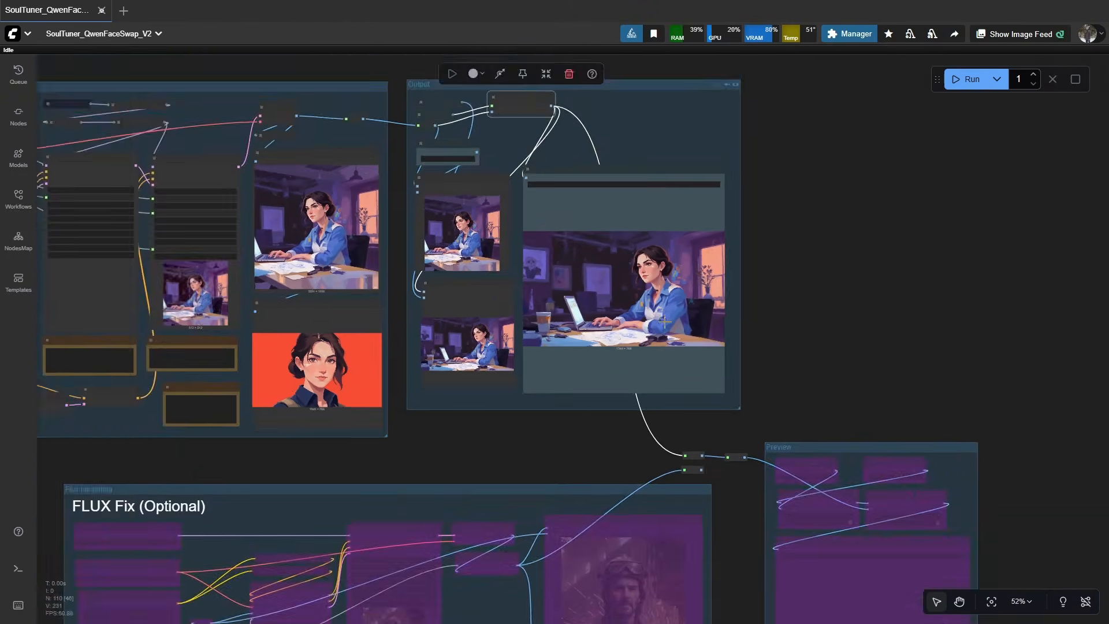
scroll(570, 295, "up", 7)
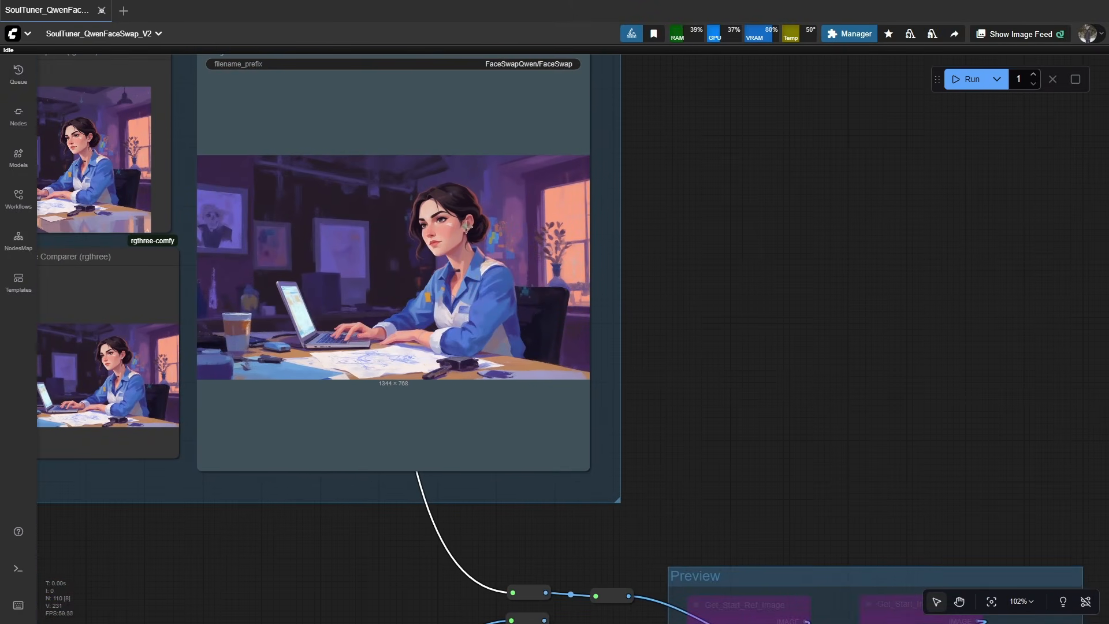
Step: Enable the bypassed FLUX Fix (Optional) group below the Output group
scroll(572, 399, "down", 1)
left_click_drag(574, 401, 370, 189)
scroll(550, 440, "down", 3)
scroll(359, 323, "up", 1)
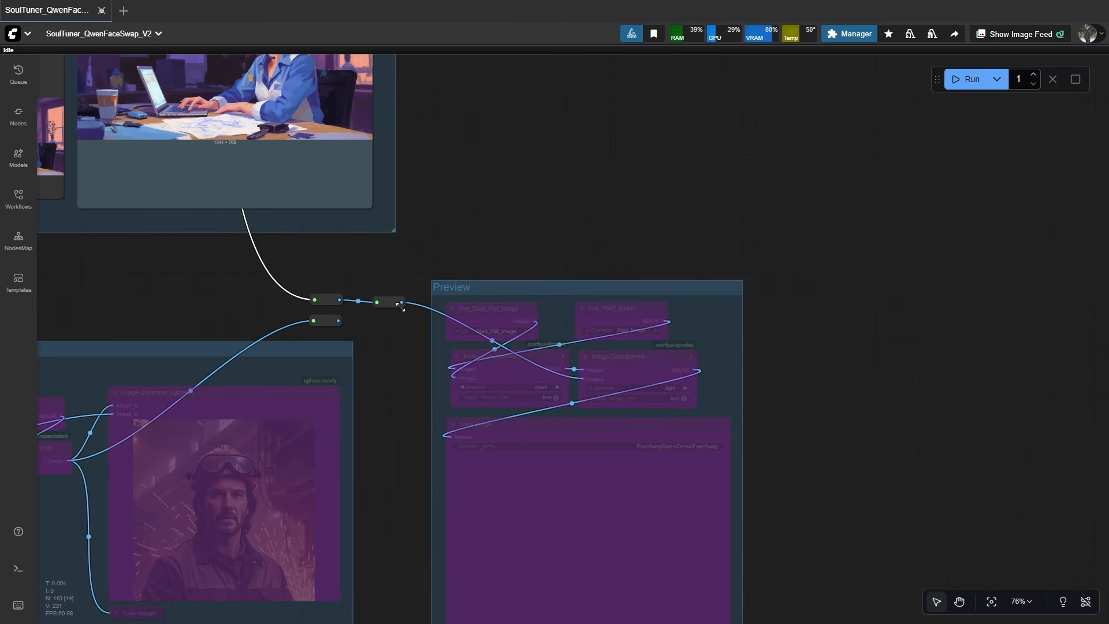
left_click_drag(401, 302, 411, 313)
left_click(528, 284)
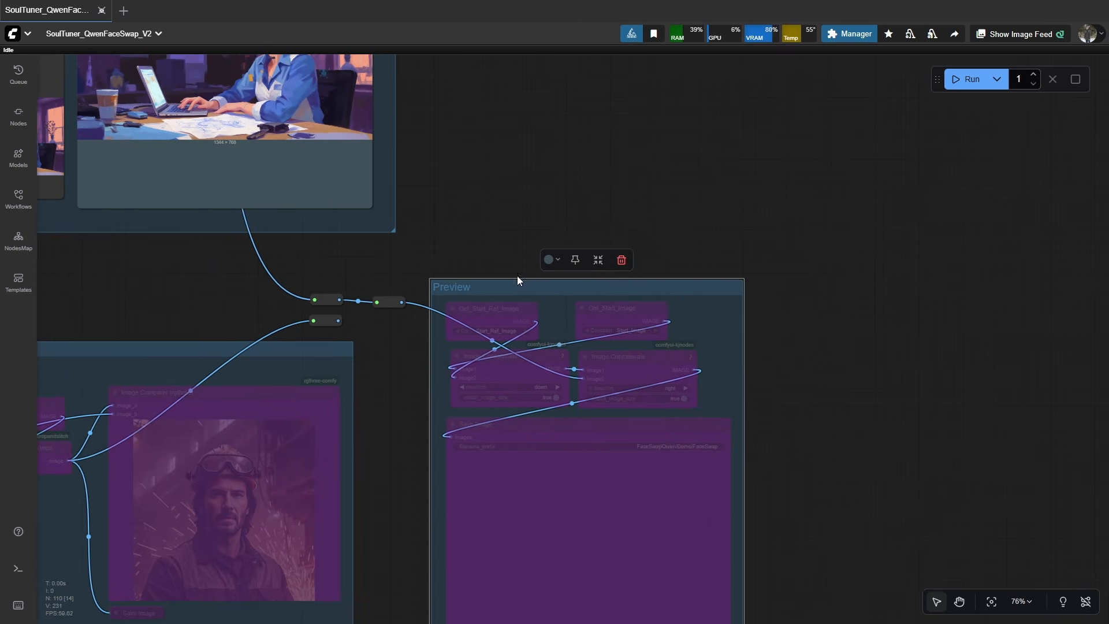
left_click_drag(516, 273, 610, 437)
scroll(338, 312, "down", 3)
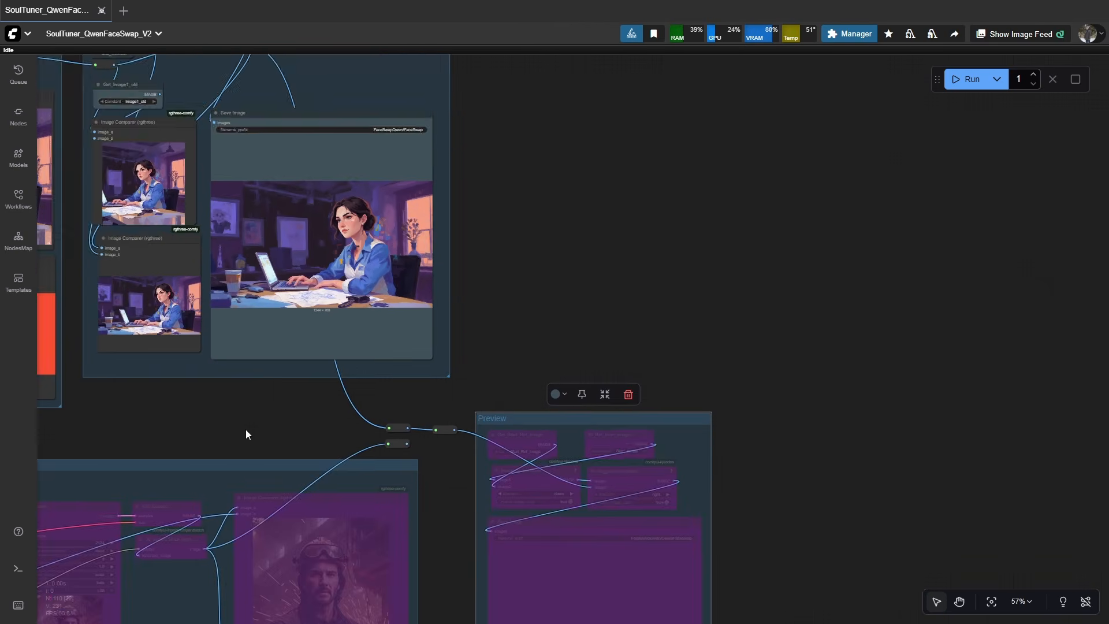
left_click_drag(245, 429, 665, 206)
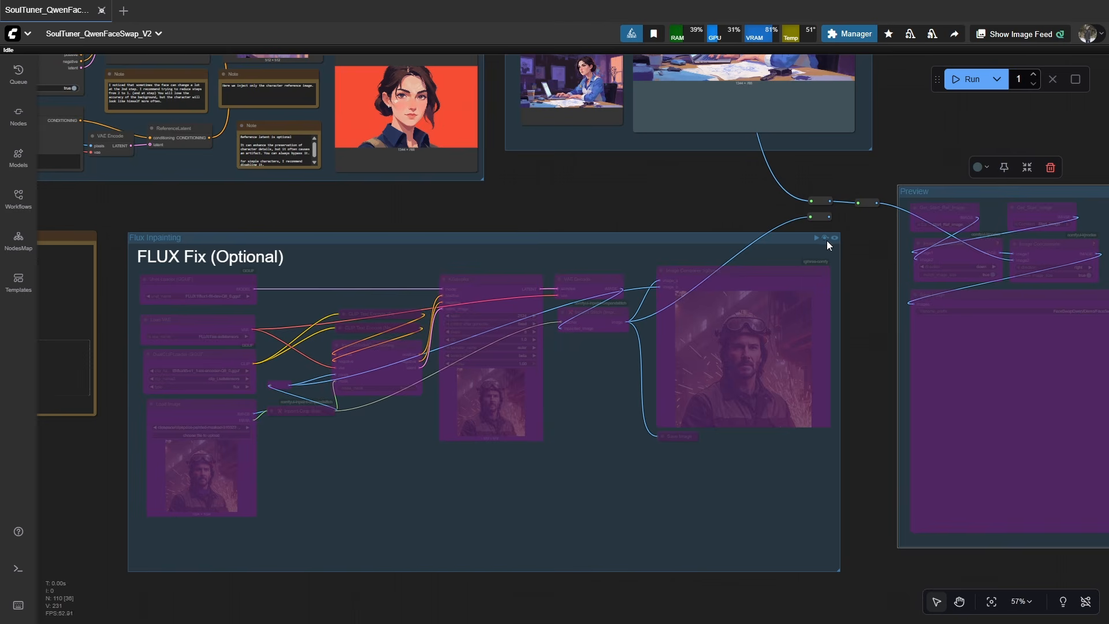
left_click(823, 240)
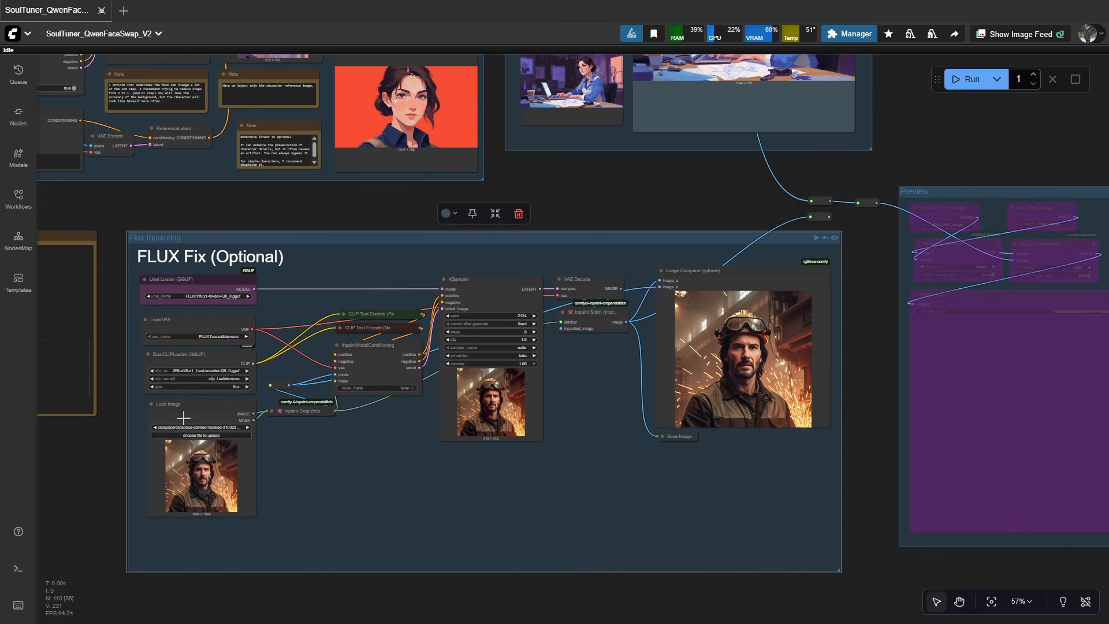
Step: Examine the masked spots on the helmet and collar of the example portrait in the FLUX Fix group's Load Image node
scroll(257, 427, "up", 2)
left_click_drag(278, 449, 390, 406)
scroll(303, 370, "up", 5)
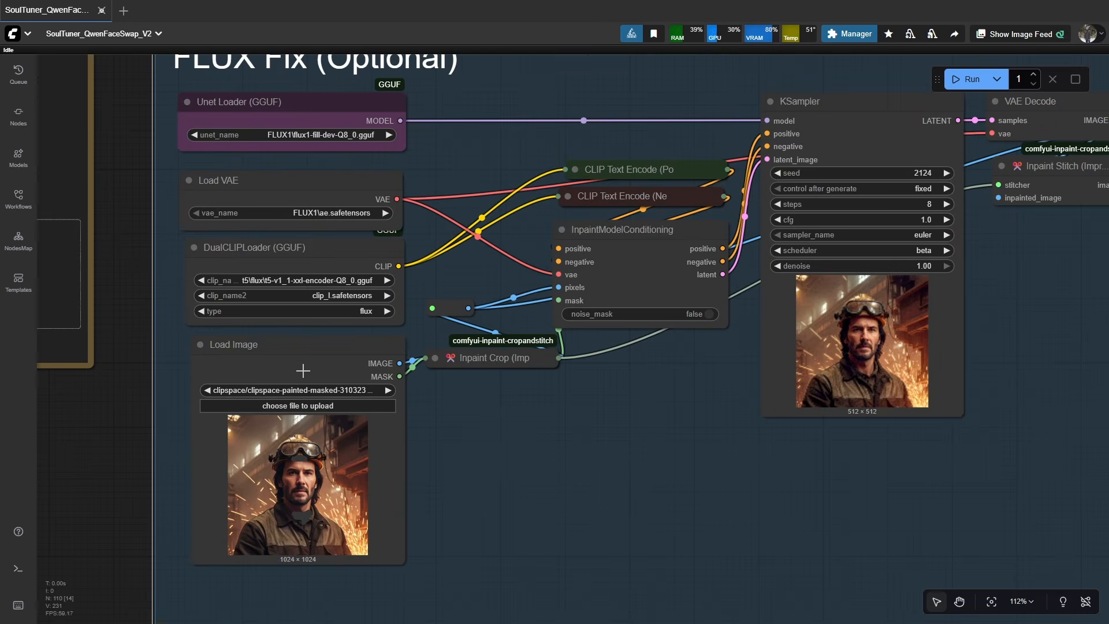
scroll(287, 376, "up", 11)
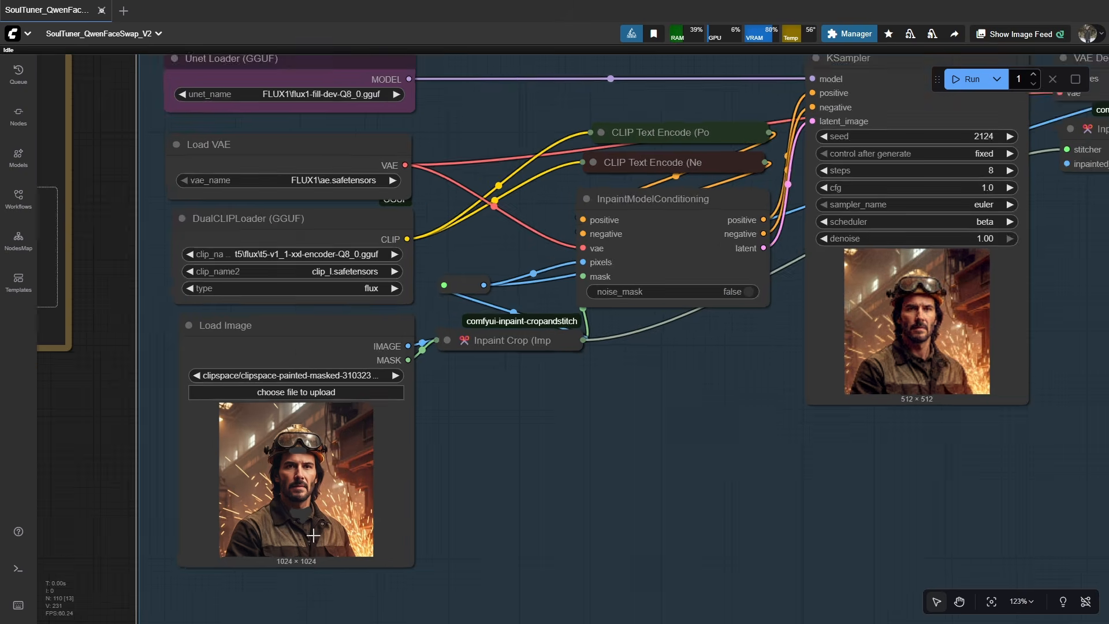
left_click_drag(298, 417, 299, 376)
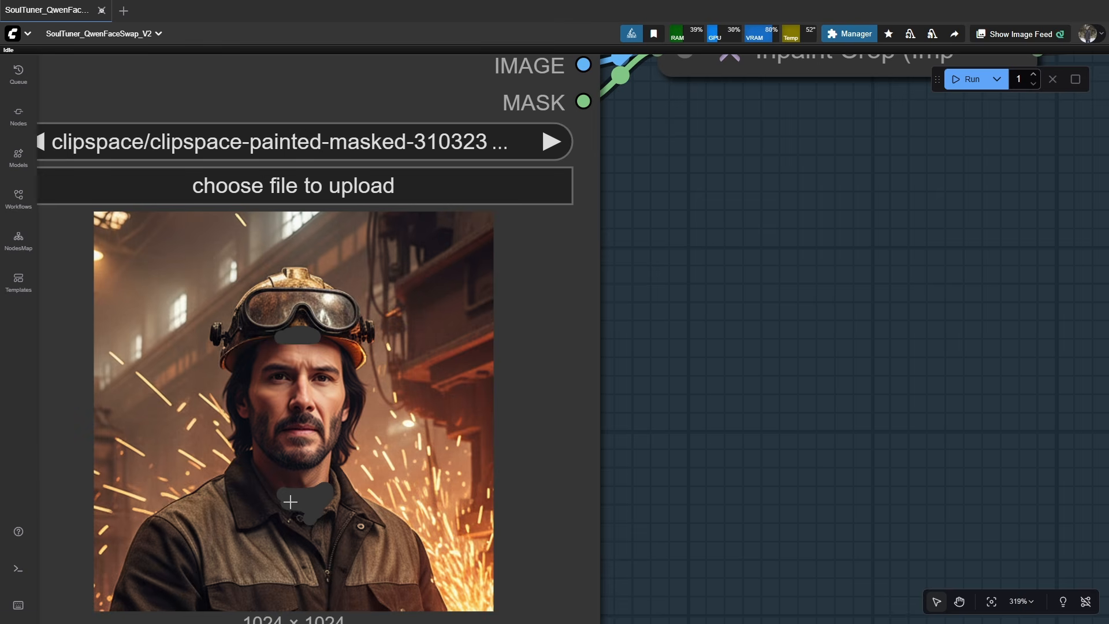
Step: Compare the example portrait before and after inpainting around the helmet and collar in the FLUX Fix group's Image Comparer
scroll(553, 417, "down", 8)
left_click_drag(692, 327, 80, 503)
left_click_drag(976, 271, 312, 397)
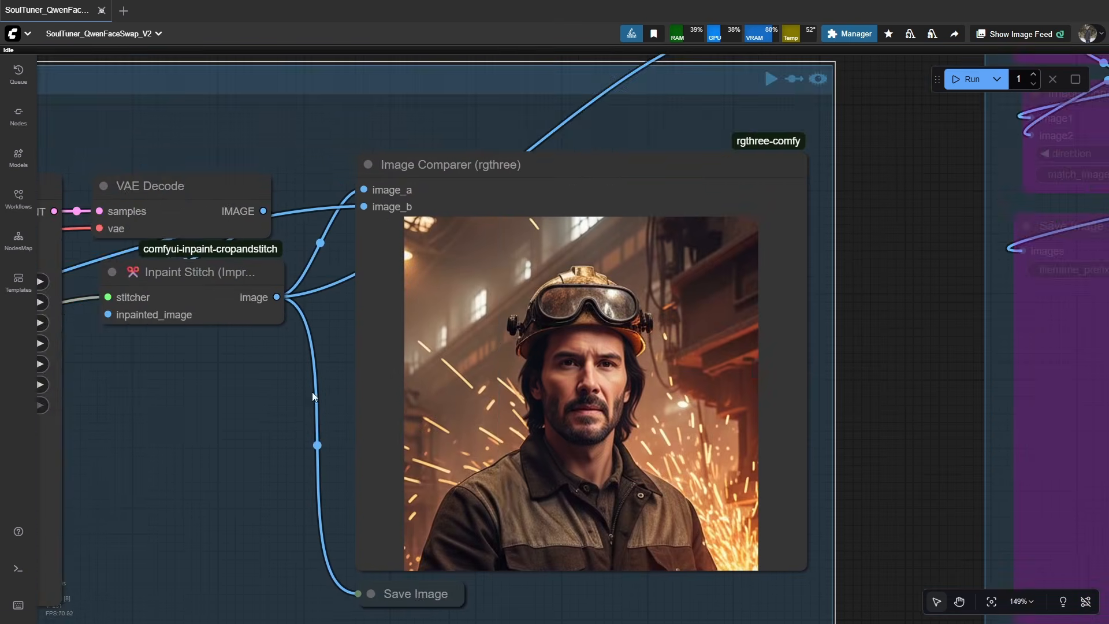
left_click_drag(536, 443, 375, 344)
scroll(375, 344, "up", 7)
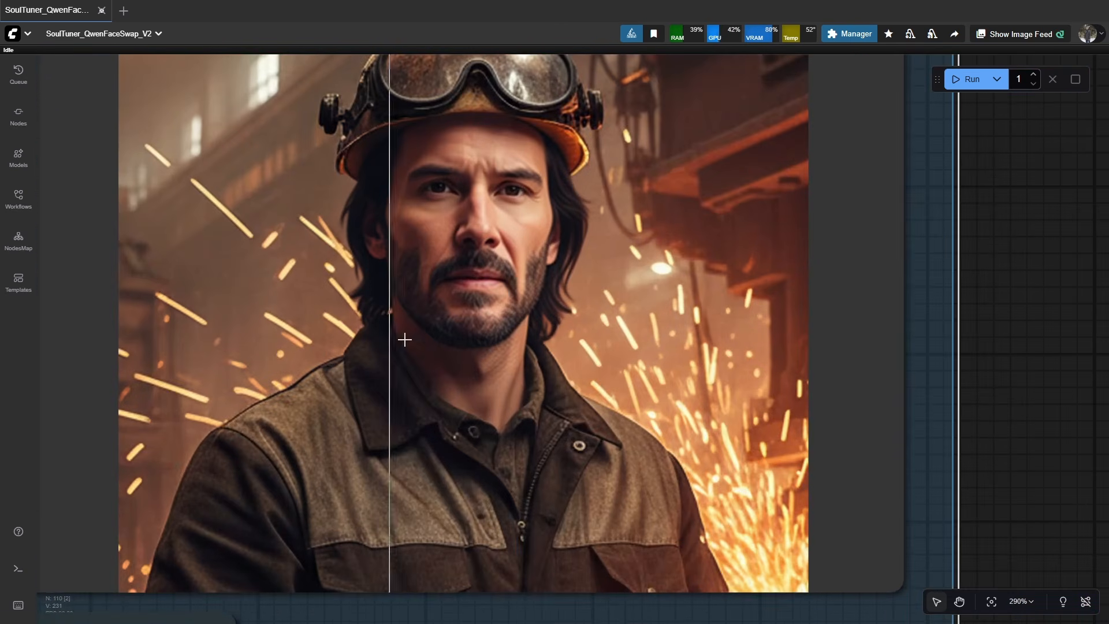
left_click_drag(375, 226, 349, 341)
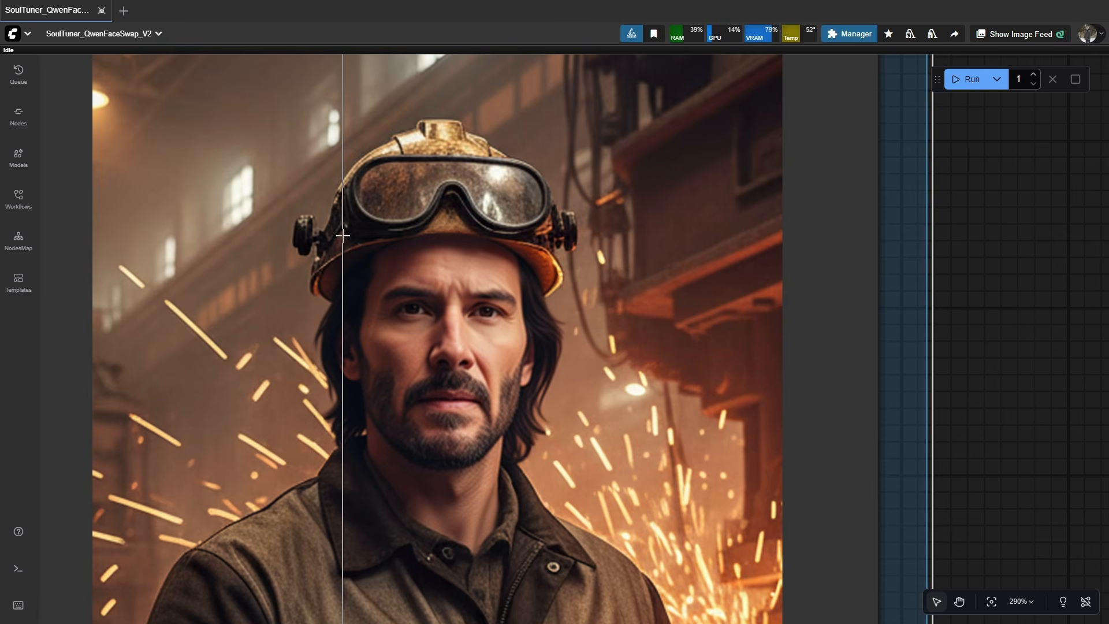
scroll(343, 236, "down", 1)
left_click_drag(345, 453, 335, 345)
scroll(348, 343, "up", 3)
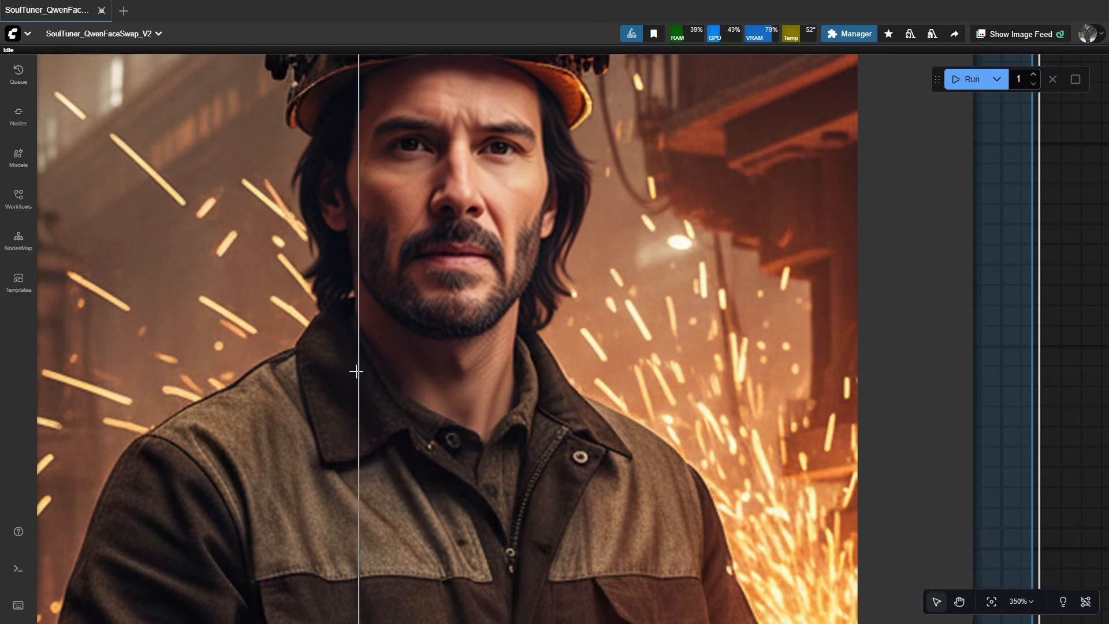
scroll(554, 372, "down", 7)
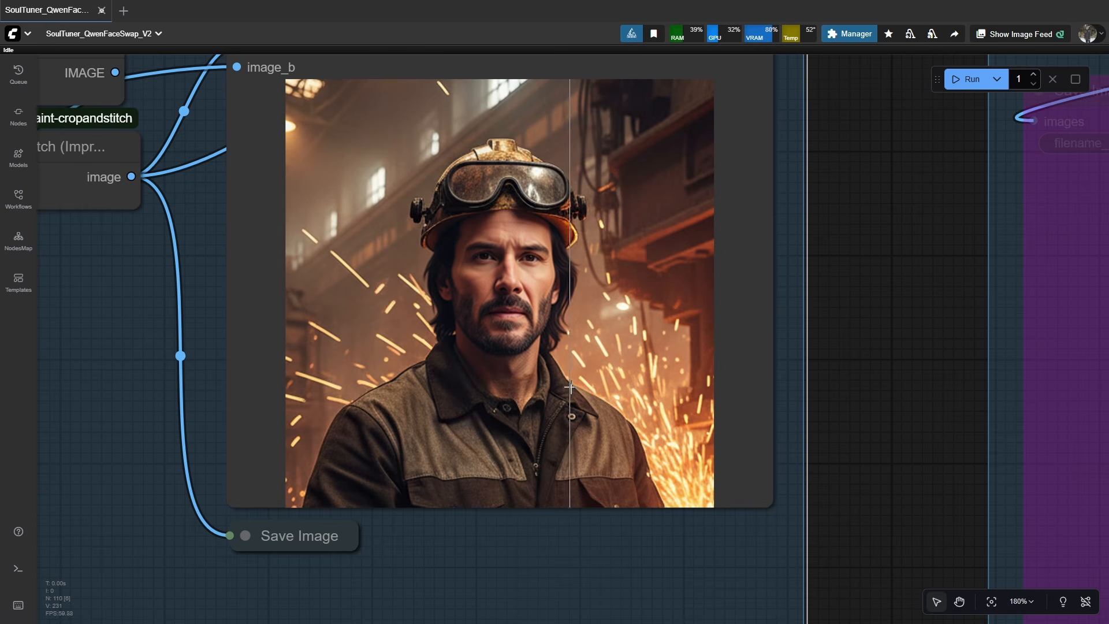
Step: Load FaceSwap_00019_ (1).png into the FLUX Fix group's Load Image node
scroll(433, 387, "down", 7)
left_click_drag(293, 386, 746, 350)
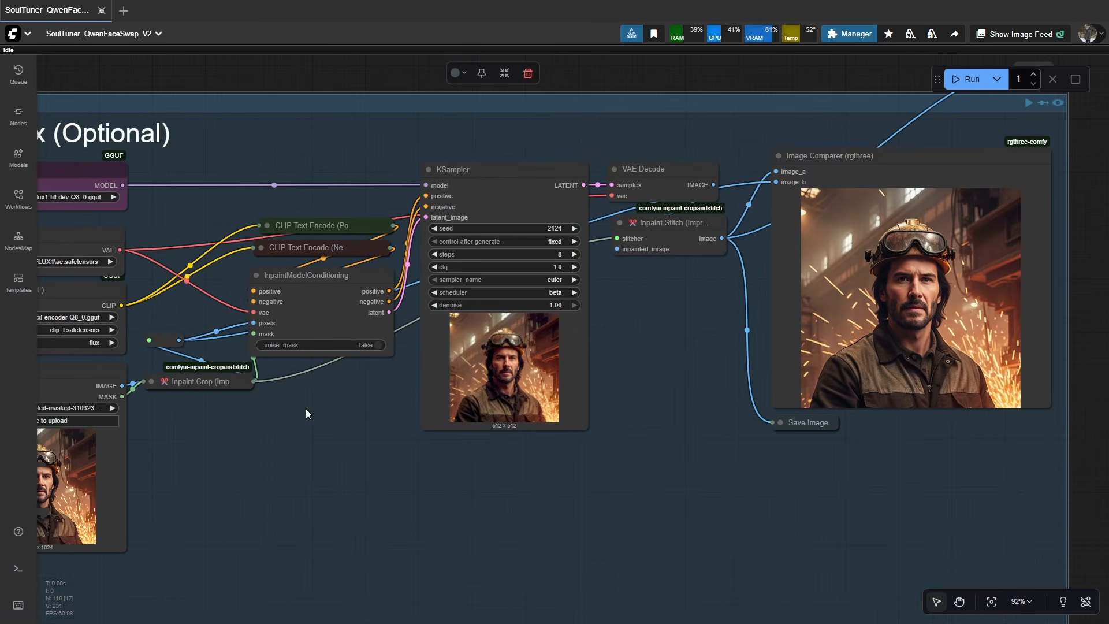
left_click_drag(306, 408, 638, 339)
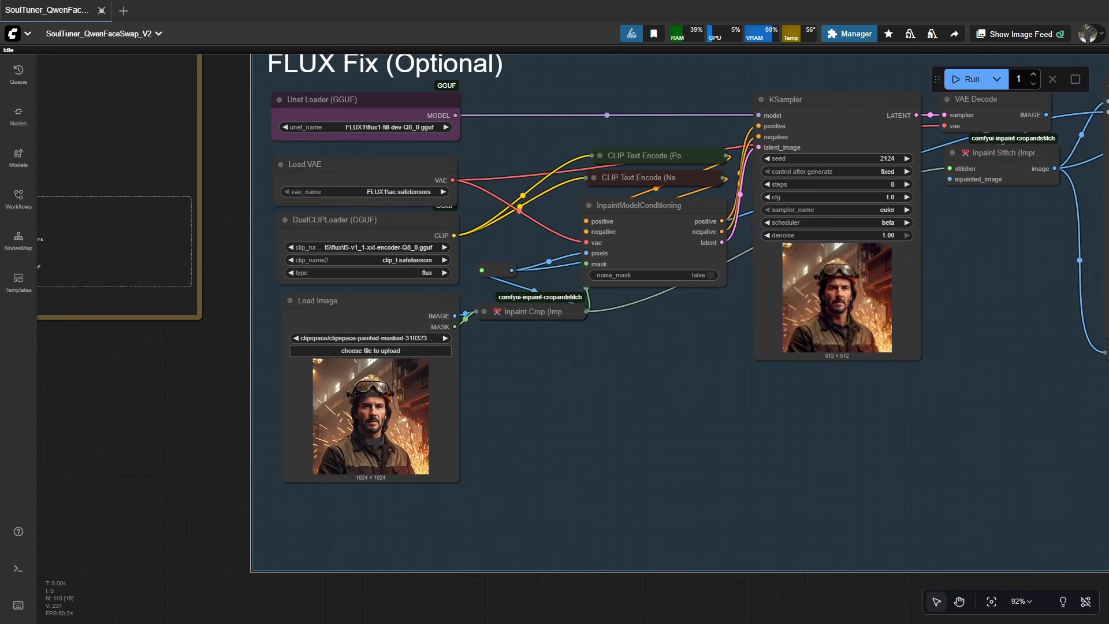
left_click_drag(358, 409, 360, 410)
scroll(368, 421, "up", 11)
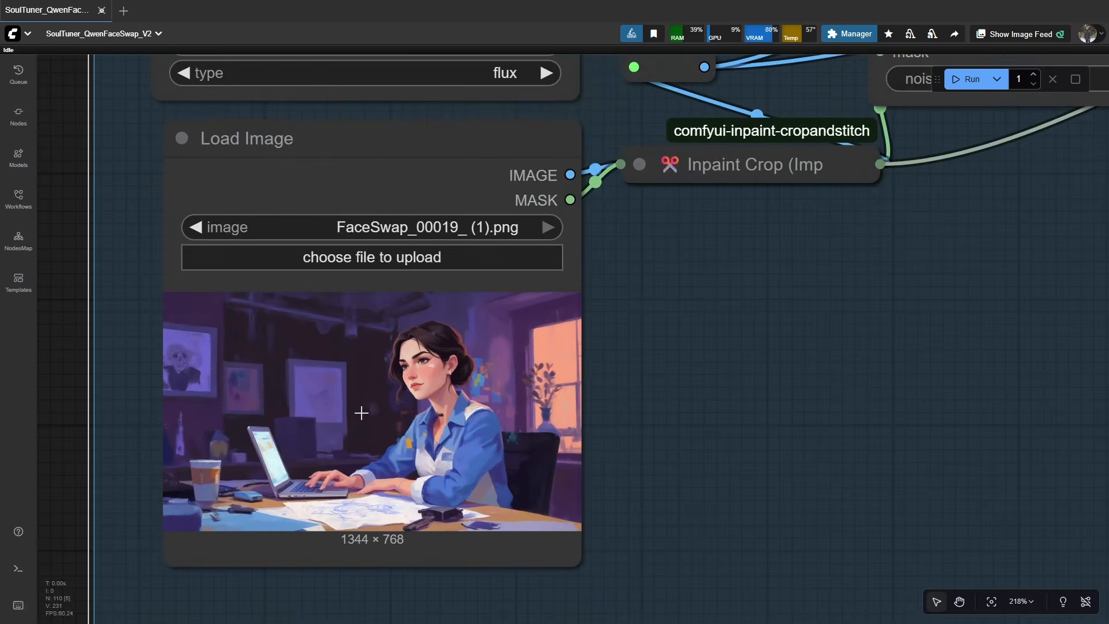
Step: Open the loaded image in the mask editor and mask the pixelated patch on the wall behind the woman's hair bun
scroll(516, 330, "up", 5)
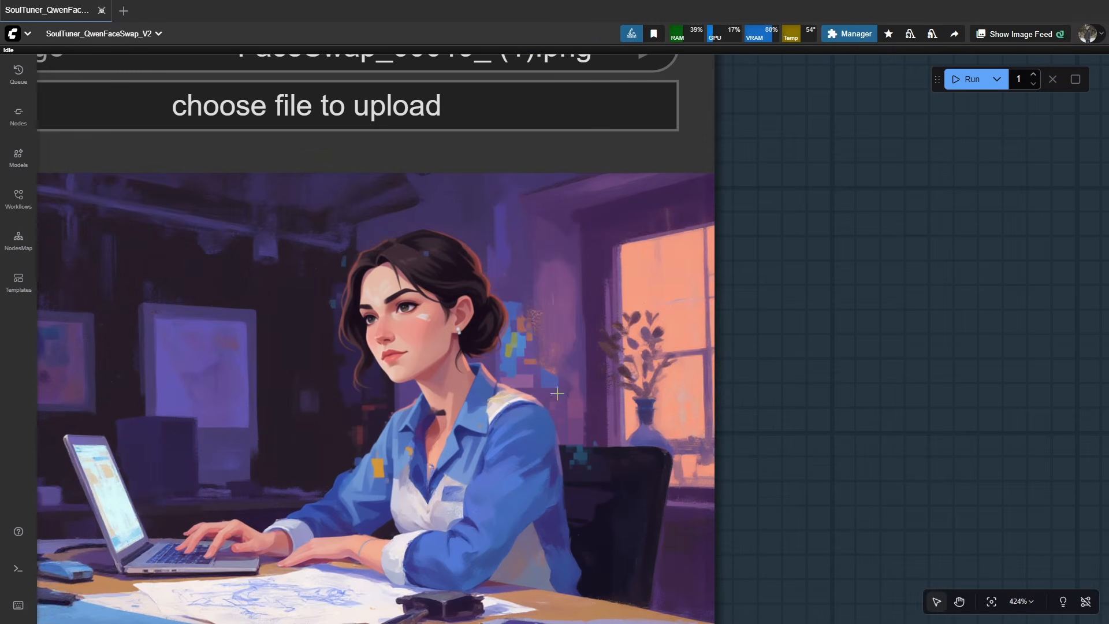
scroll(484, 429, "up", 2)
right_click(501, 386)
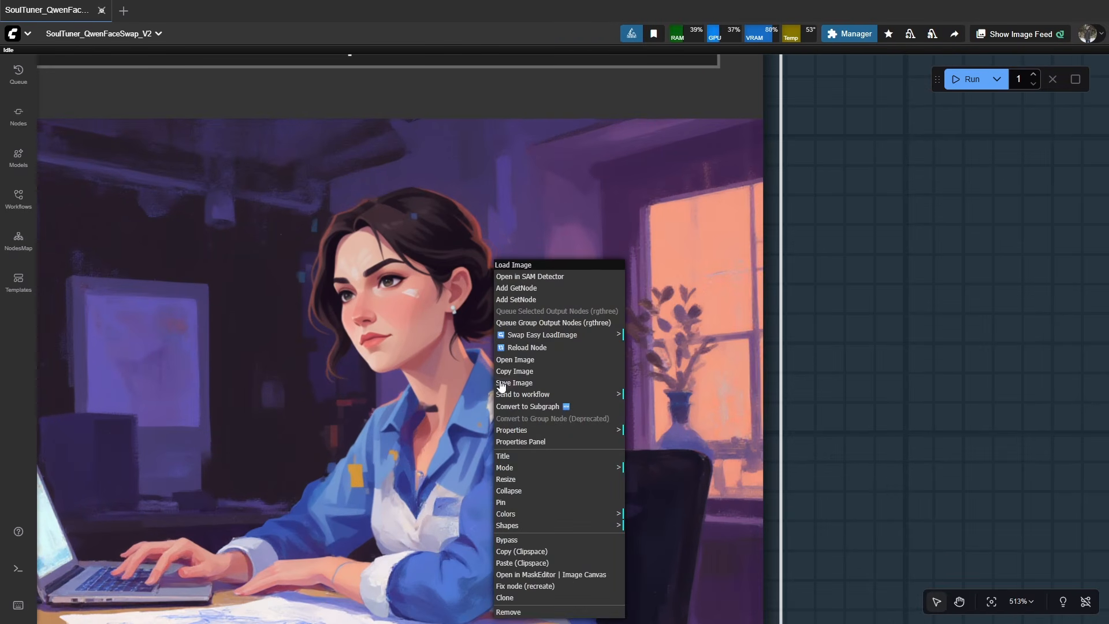
left_click(549, 574)
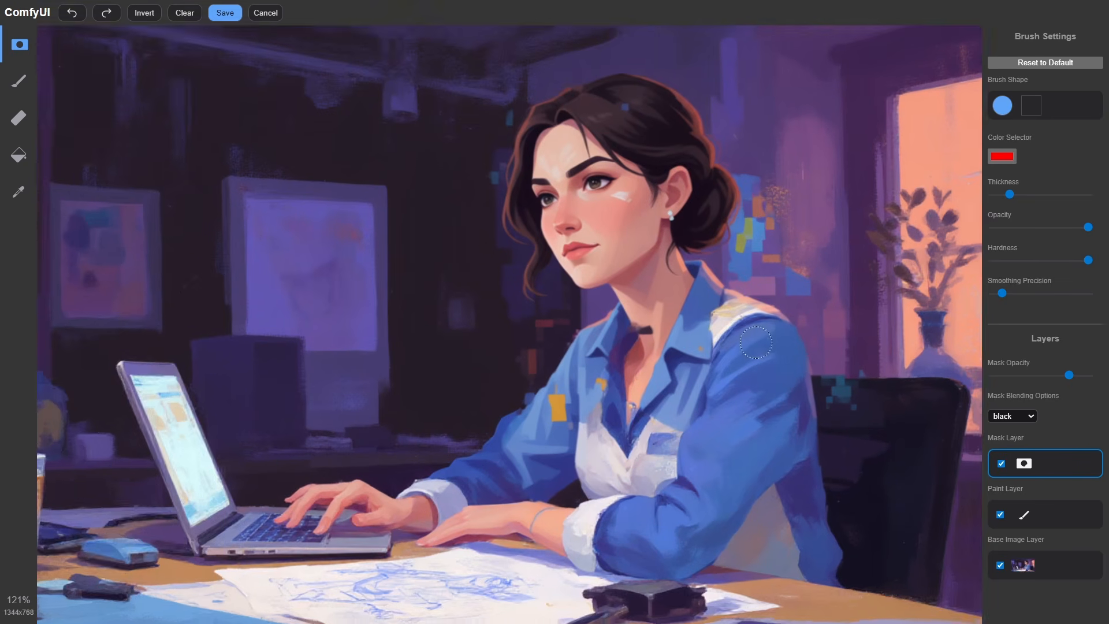
left_click_drag(774, 291, 590, 323)
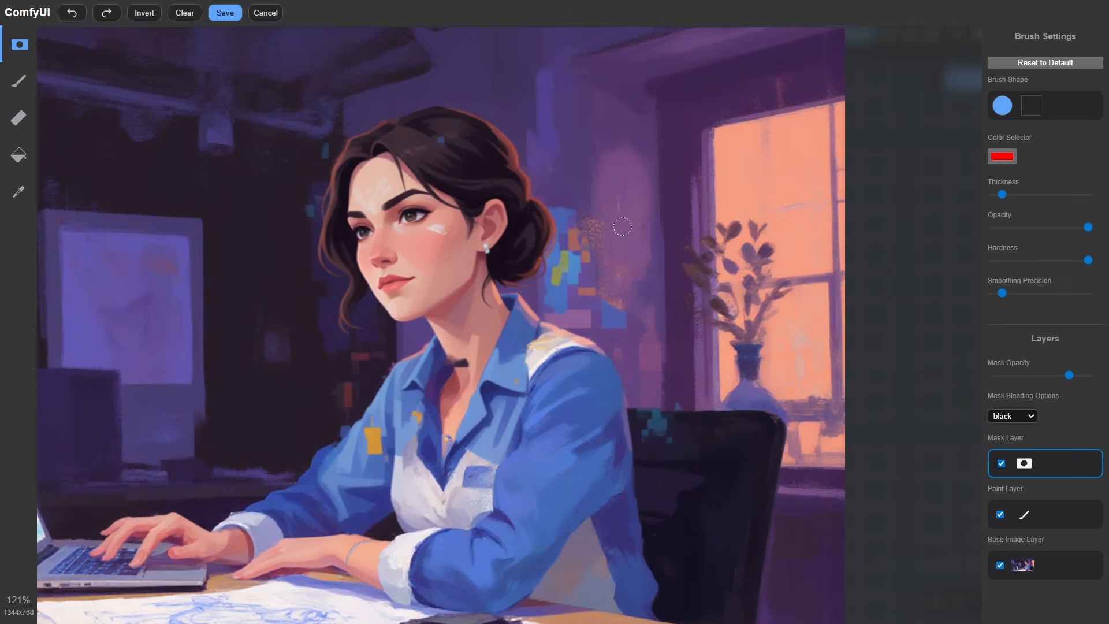
mouse_move(549, 212)
left_mouse_down()
mouse_move(572, 223)
mouse_move(557, 225)
mouse_move(549, 288)
left_mouse_up()
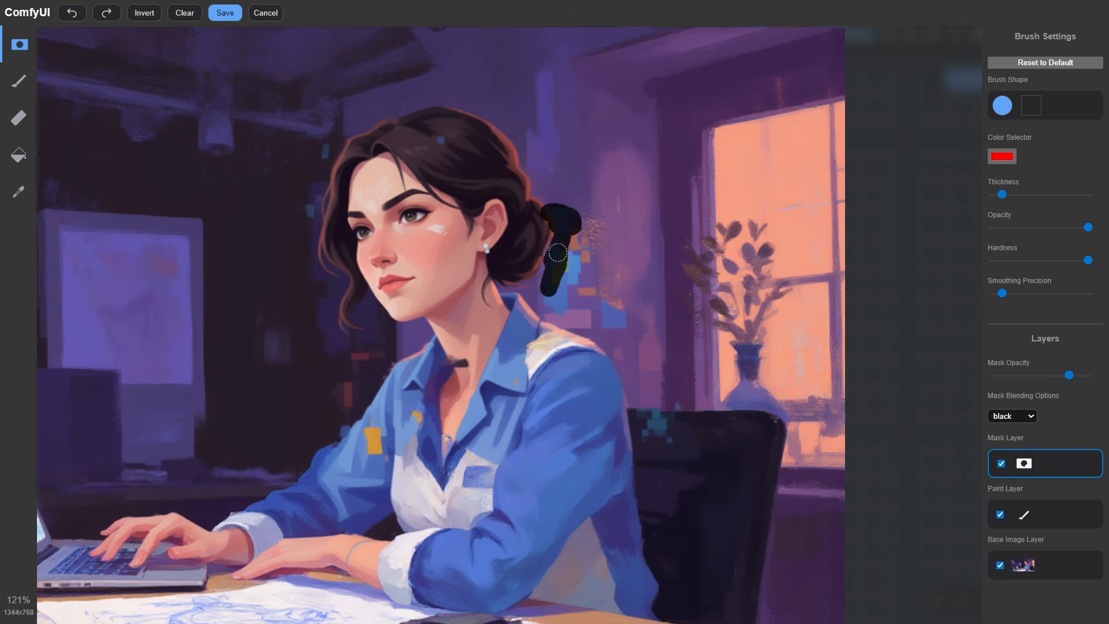
mouse_move(554, 301)
left_mouse_down()
mouse_move(592, 254)
mouse_move(603, 266)
mouse_move(580, 266)
mouse_move(572, 283)
mouse_move(597, 309)
mouse_move(554, 302)
mouse_move(559, 280)
mouse_move(557, 289)
mouse_move(623, 331)
left_mouse_up()
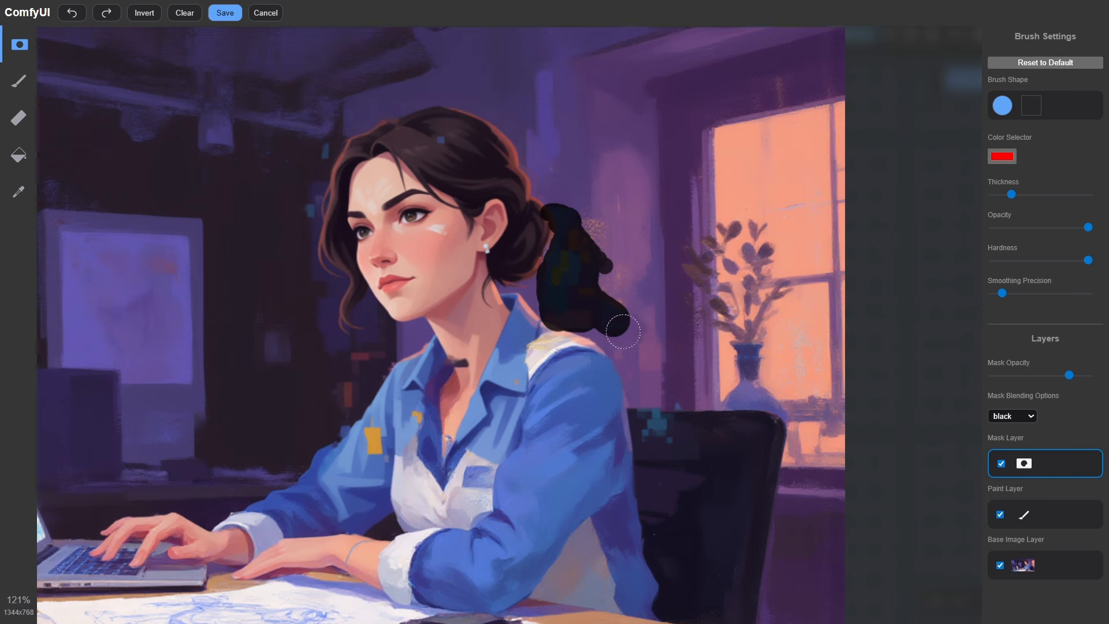
Step: Mask the artifacts on the chair back, orange sleeve patch, background beside the shoulder and small spots around and in the hair
left_click_drag(657, 424, 670, 411)
left_click_drag(378, 436, 368, 445)
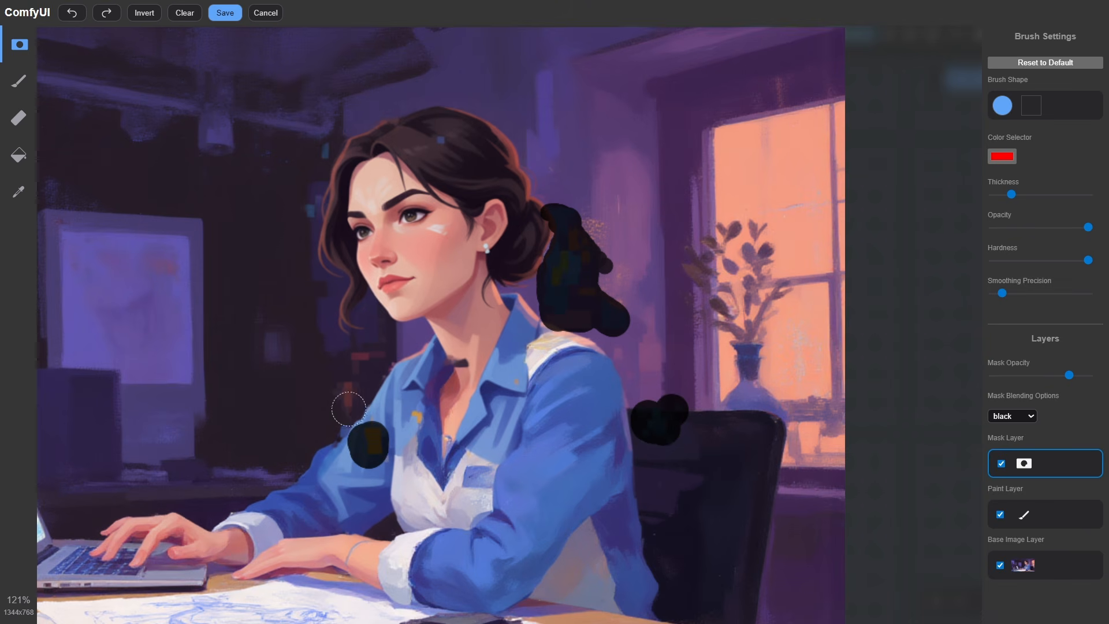
mouse_move(345, 407)
left_mouse_down()
mouse_move(364, 358)
mouse_move(350, 376)
left_mouse_up()
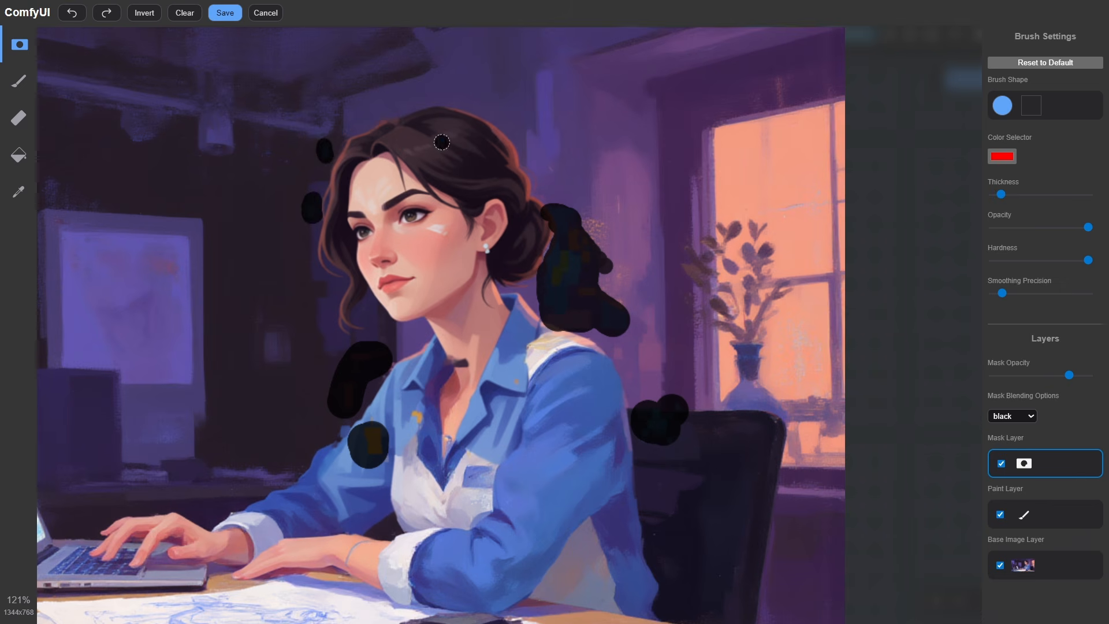
Step: Mask the small orange jacket spot, the patches on both sides of the chest and the dark choker fragment at the neck
scroll(442, 346, "up", 5)
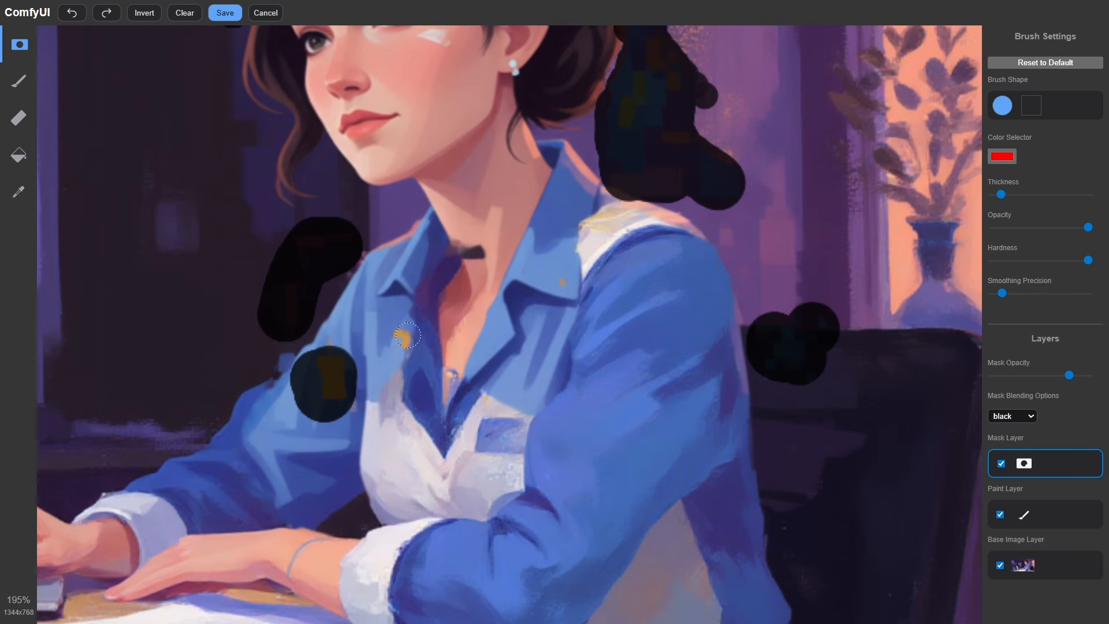
mouse_move(403, 334)
left_mouse_down()
mouse_move(402, 348)
mouse_move(390, 324)
left_mouse_up()
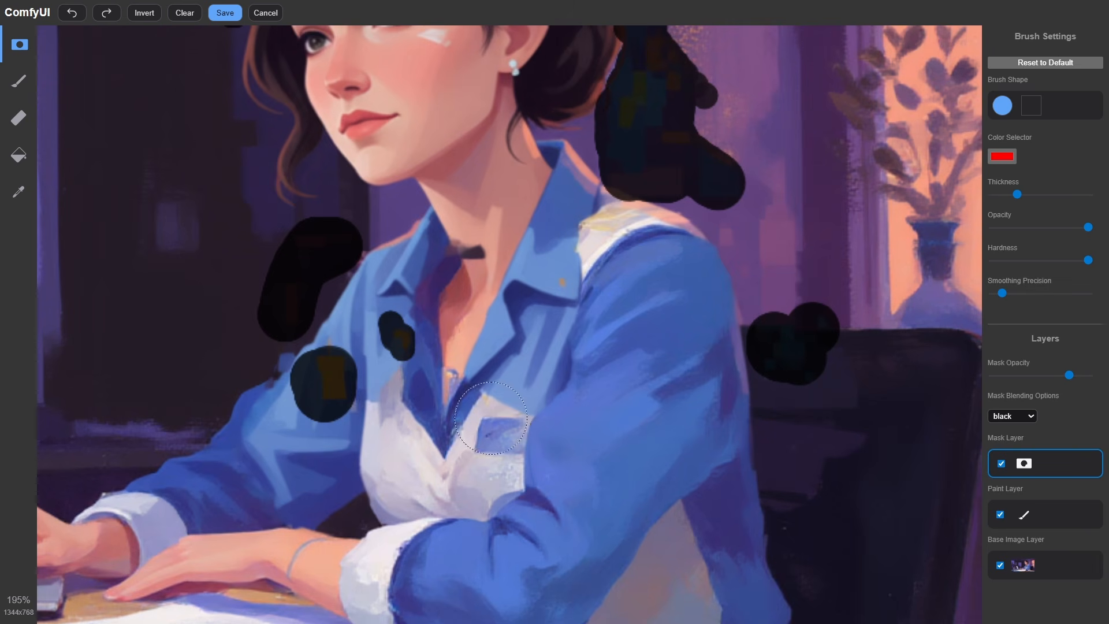
left_click_drag(500, 412, 514, 417)
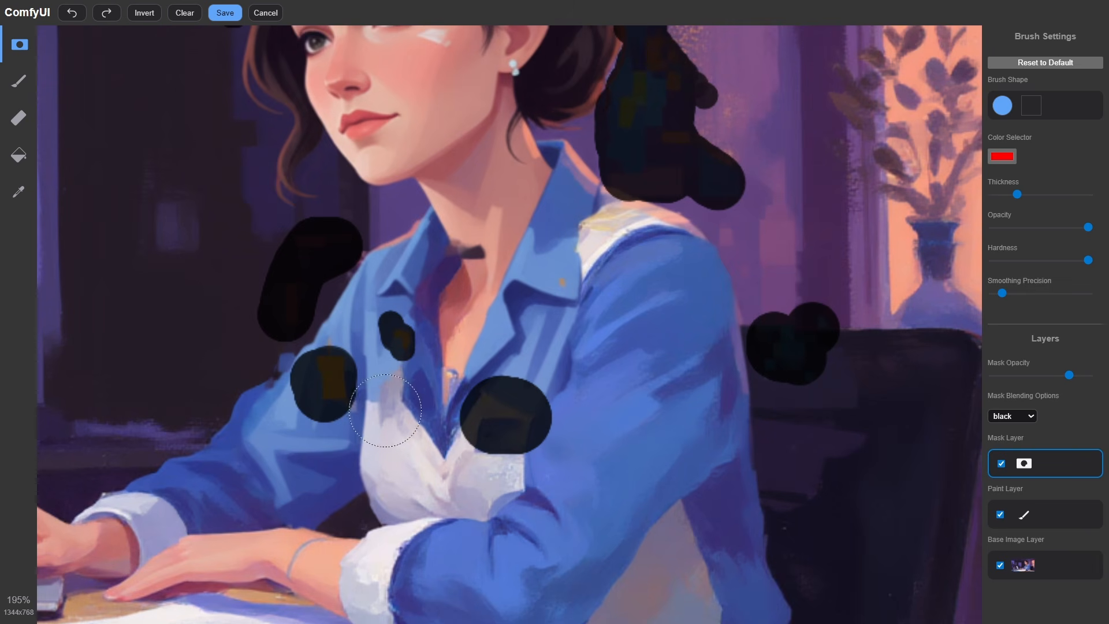
left_click(397, 397)
scroll(397, 397, "down", 5)
scroll(472, 308, "up", 5)
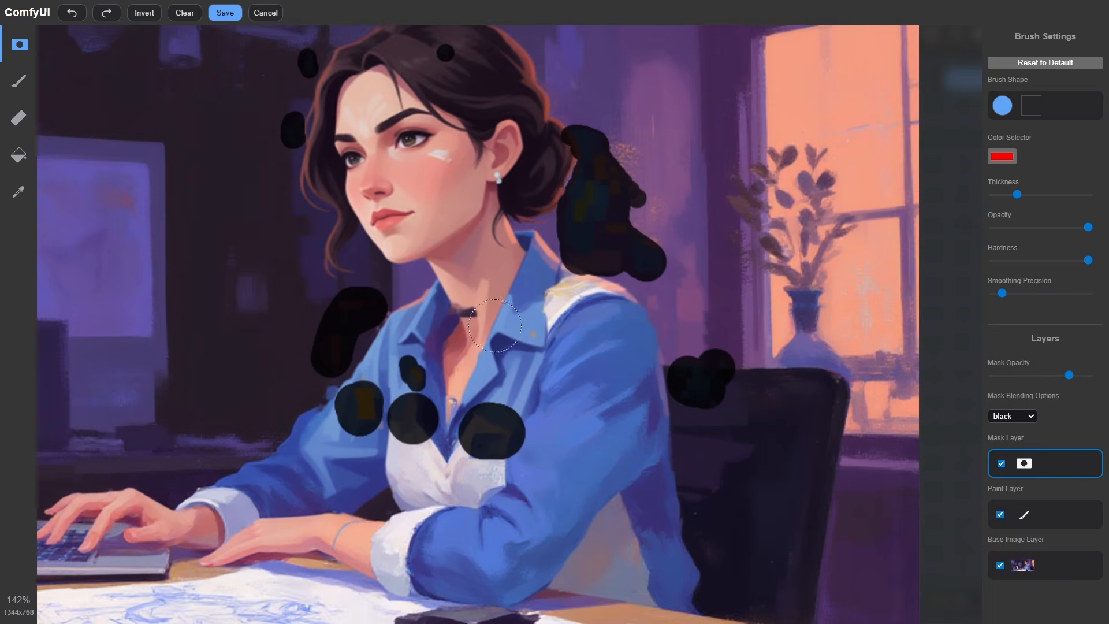
left_click_drag(469, 305, 472, 301)
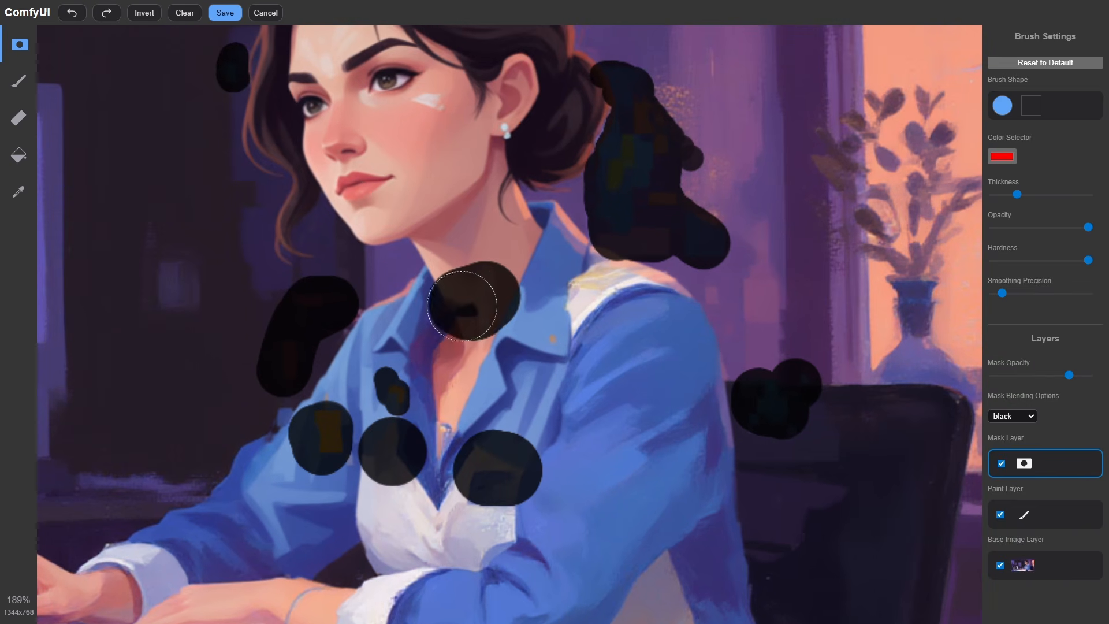
Step: Save the painted mask to the FLUX Fix group's Load Image node and run the workflow
scroll(472, 300, "down", 4)
scroll(531, 329, "down", 3)
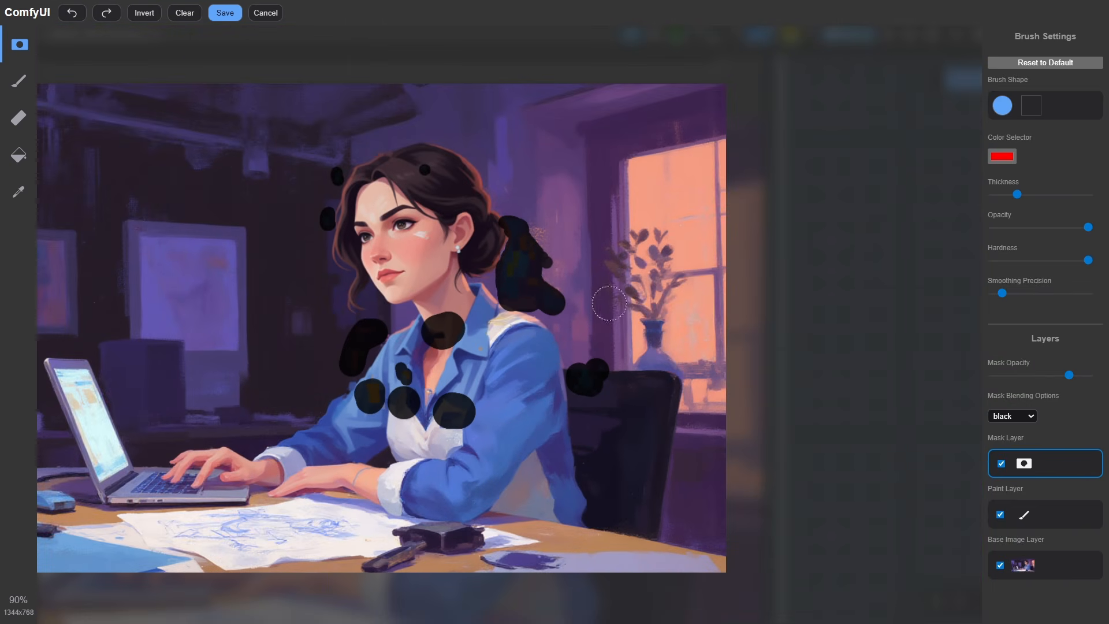
scroll(608, 303, "up", 3)
scroll(610, 353, "down", 2)
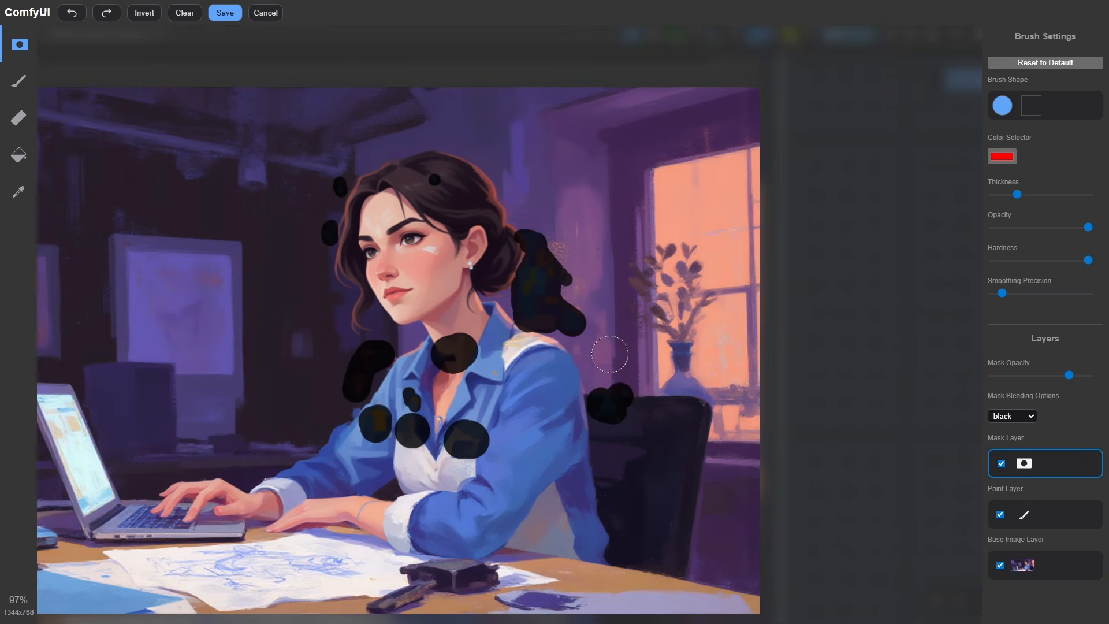
scroll(648, 354, "down", 1)
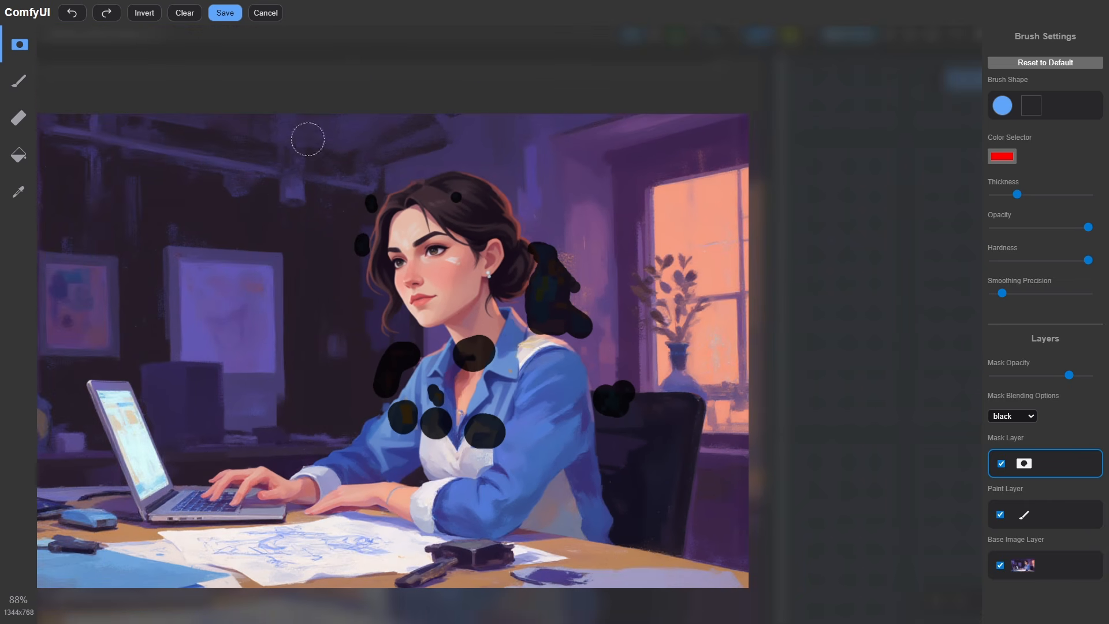
left_click(225, 13)
scroll(611, 344, "down", 7)
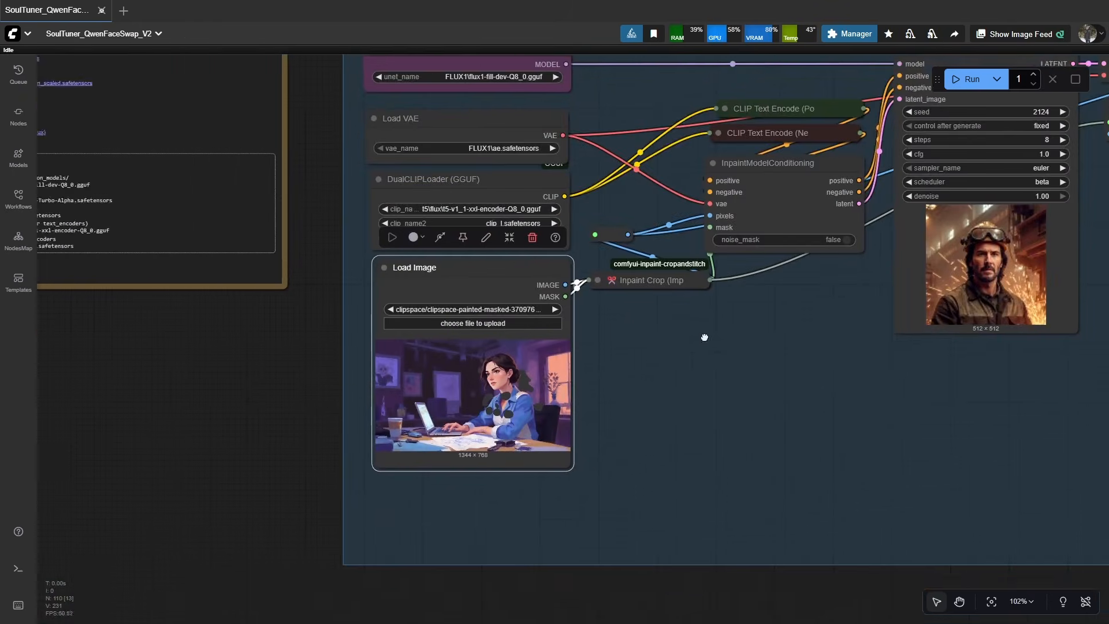
left_click_drag(703, 337, 604, 384)
left_click(972, 82)
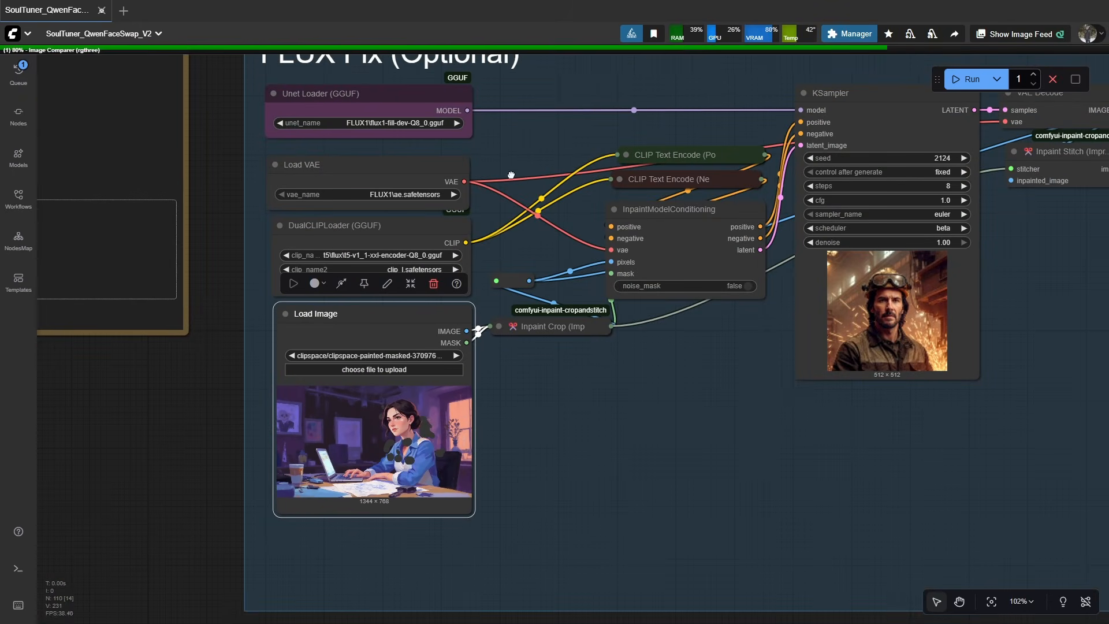
Step: Review the Model links note and the models selected in the FLUX Fix group's Unet, VAE and DualCLIP loaders
left_click_drag(509, 174, 555, 232)
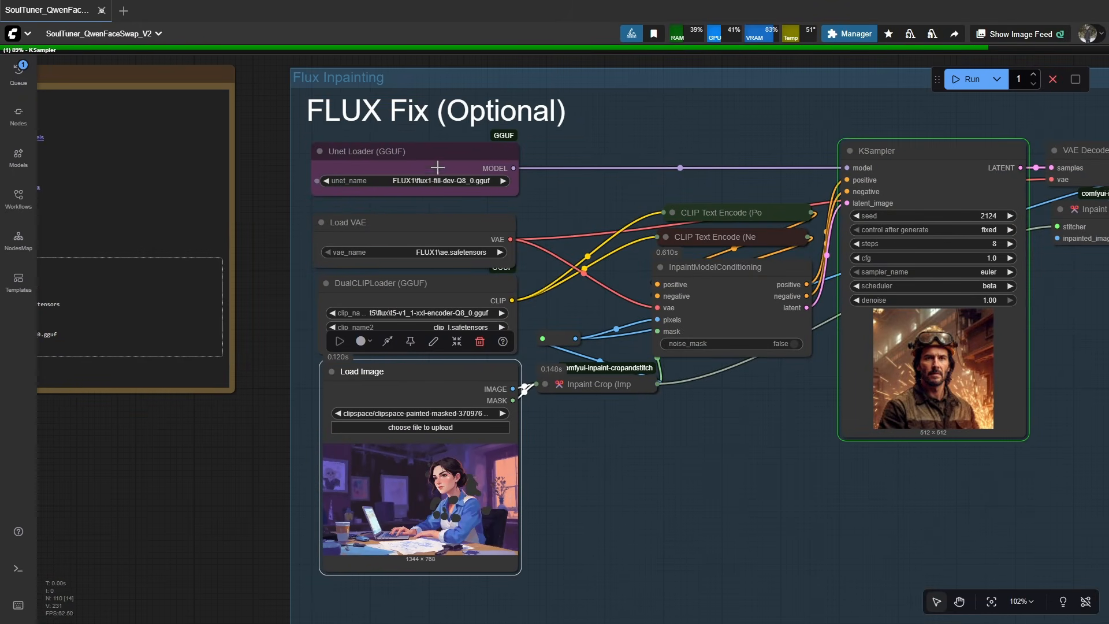
left_click(494, 205)
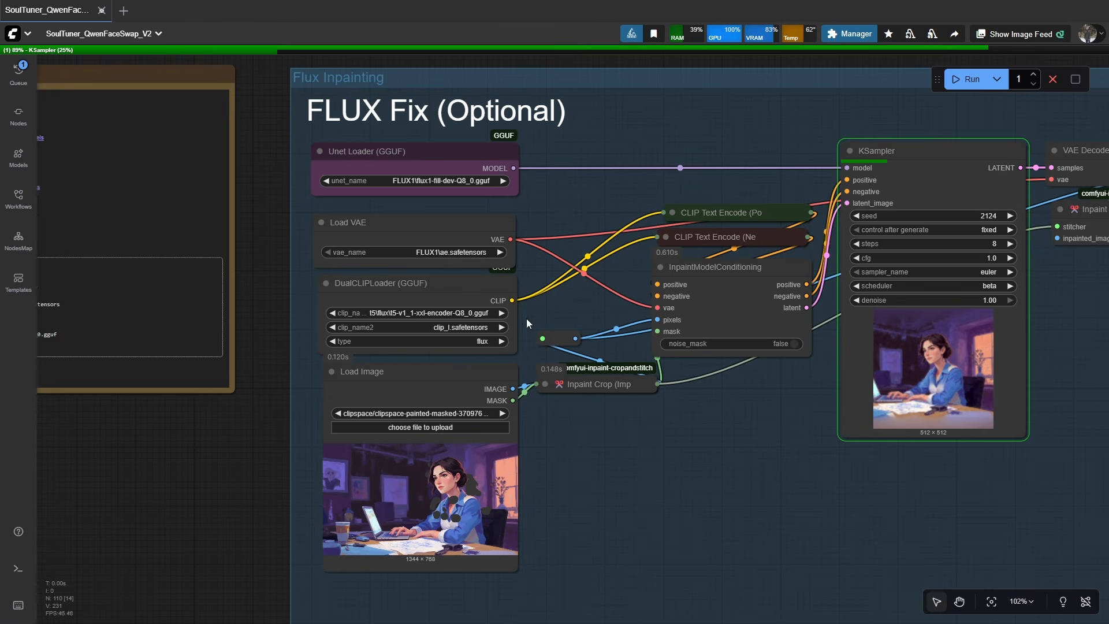
left_click_drag(242, 205, 416, 209)
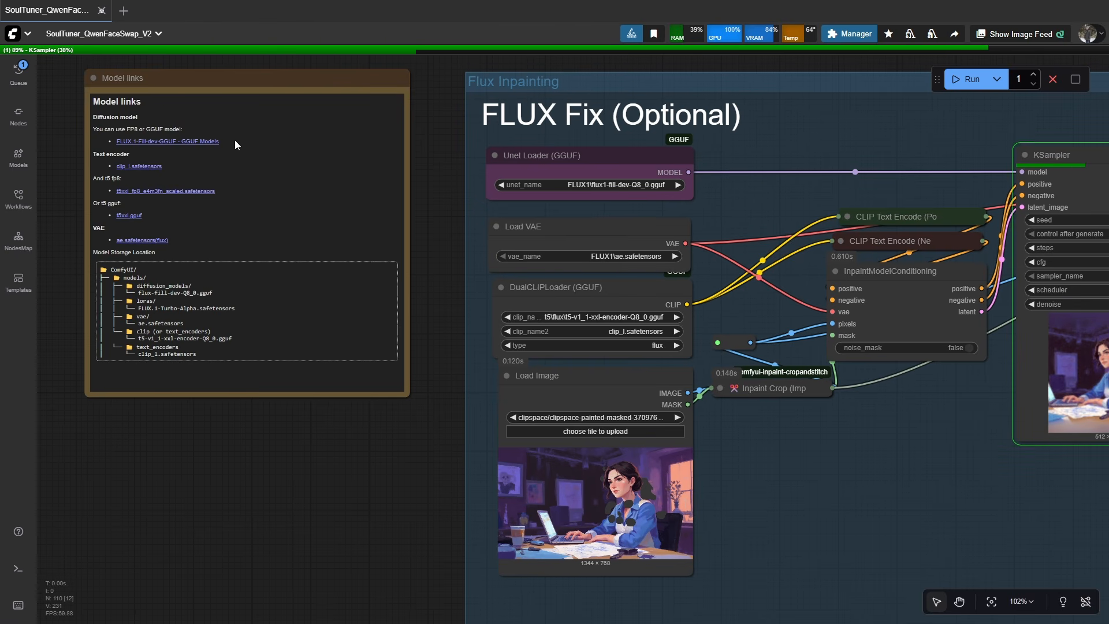
left_click_drag(705, 329, 547, 293)
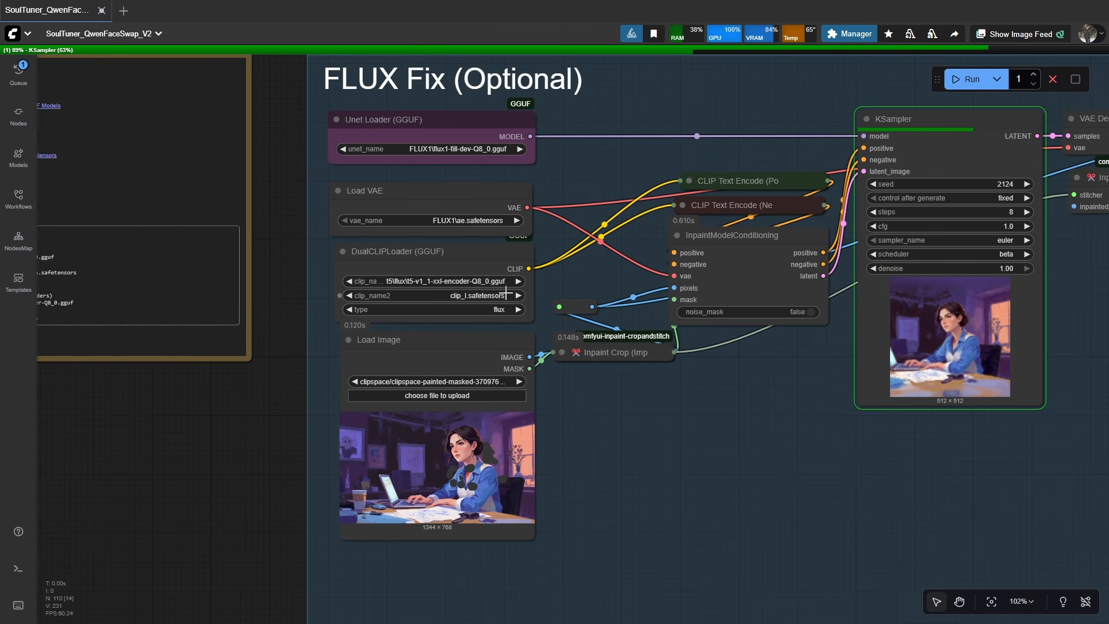
scroll(511, 162, "up", 2)
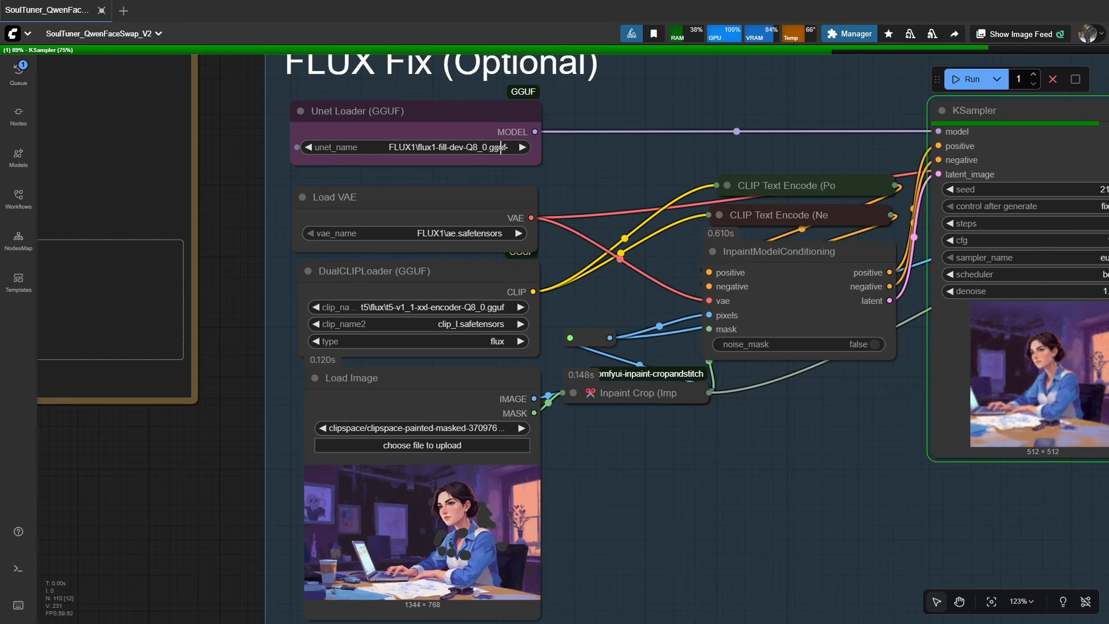
scroll(587, 271, "down", 1)
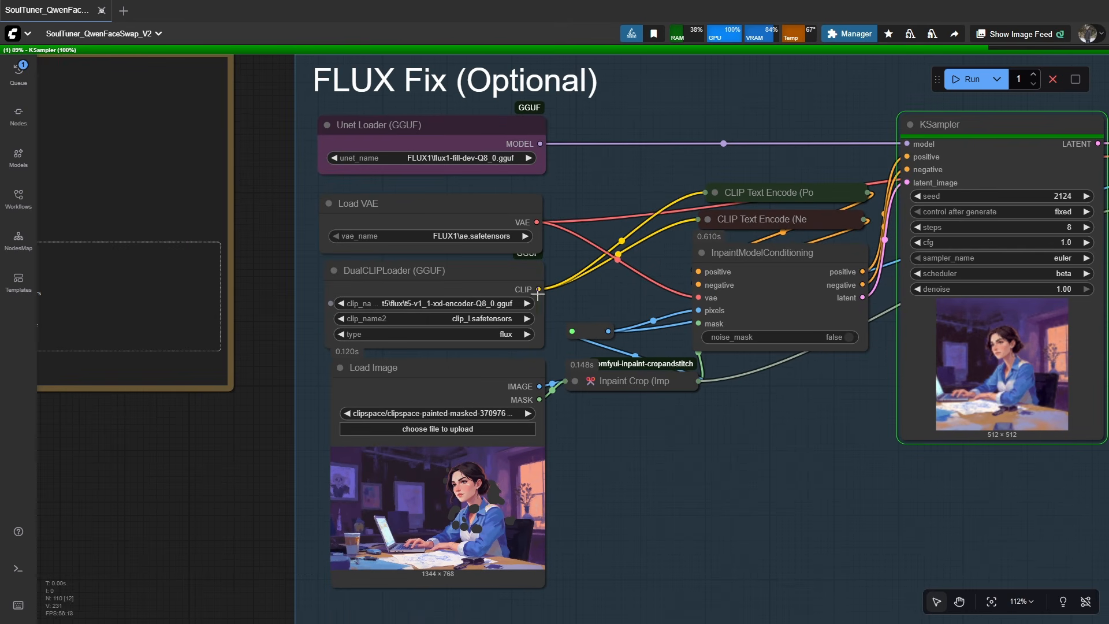
Step: Examine the inpainted result against the input image in the FLUX Fix group's Image Comparer
left_click_drag(538, 294, 400, 309)
scroll(400, 309, "down", 2)
left_click_drag(870, 330, 669, 330)
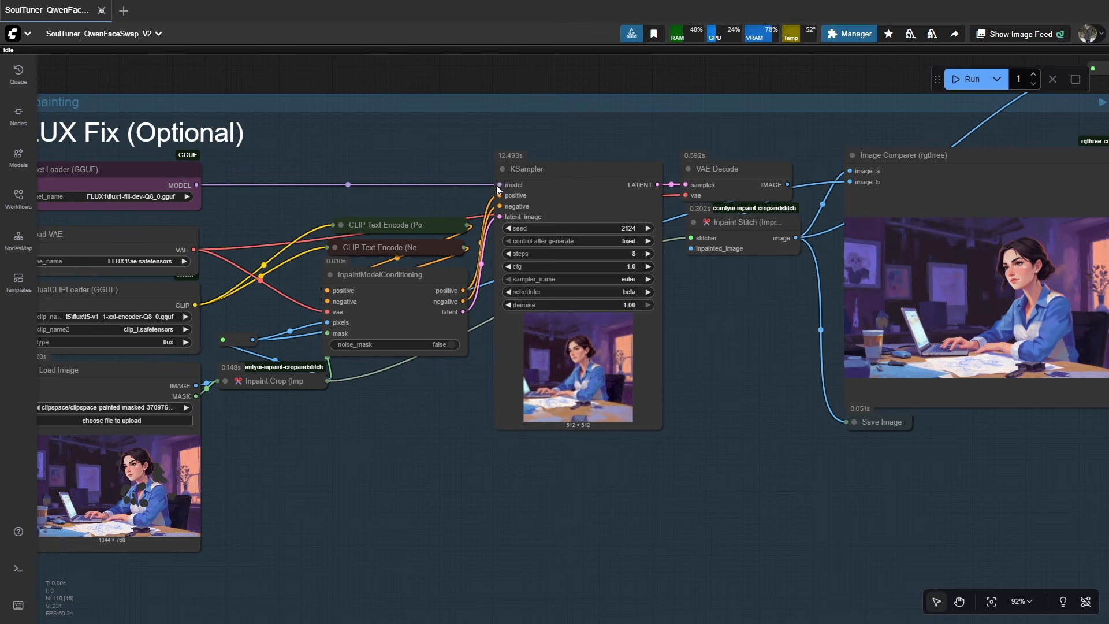
left_click_drag(734, 293, 309, 293)
scroll(738, 275, "up", 9)
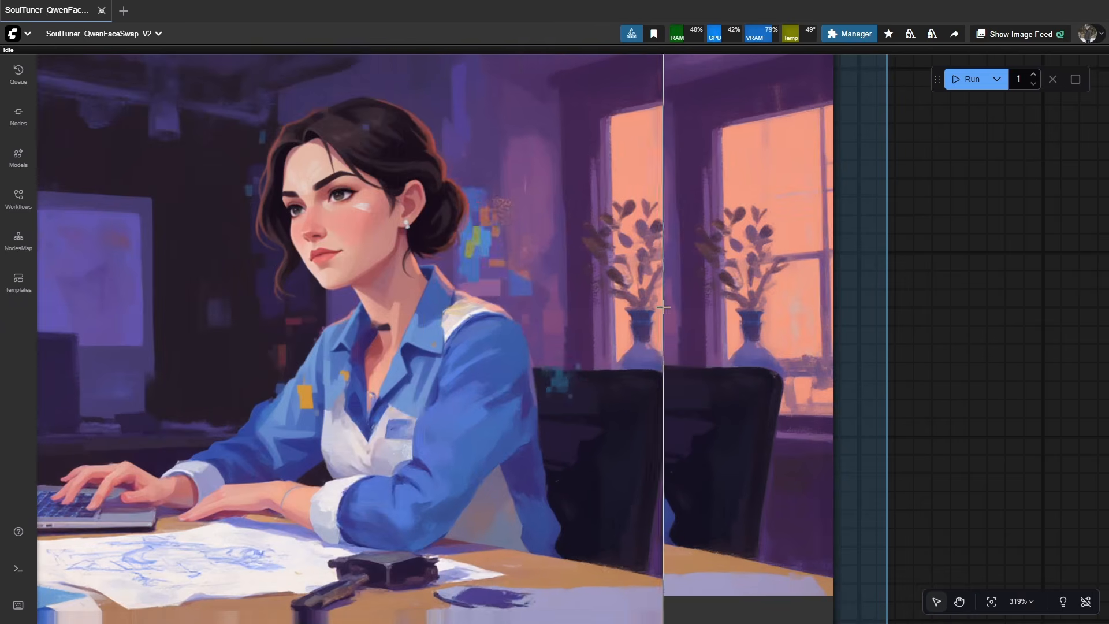
scroll(716, 311, "down", 5)
scroll(713, 304, "down", 3)
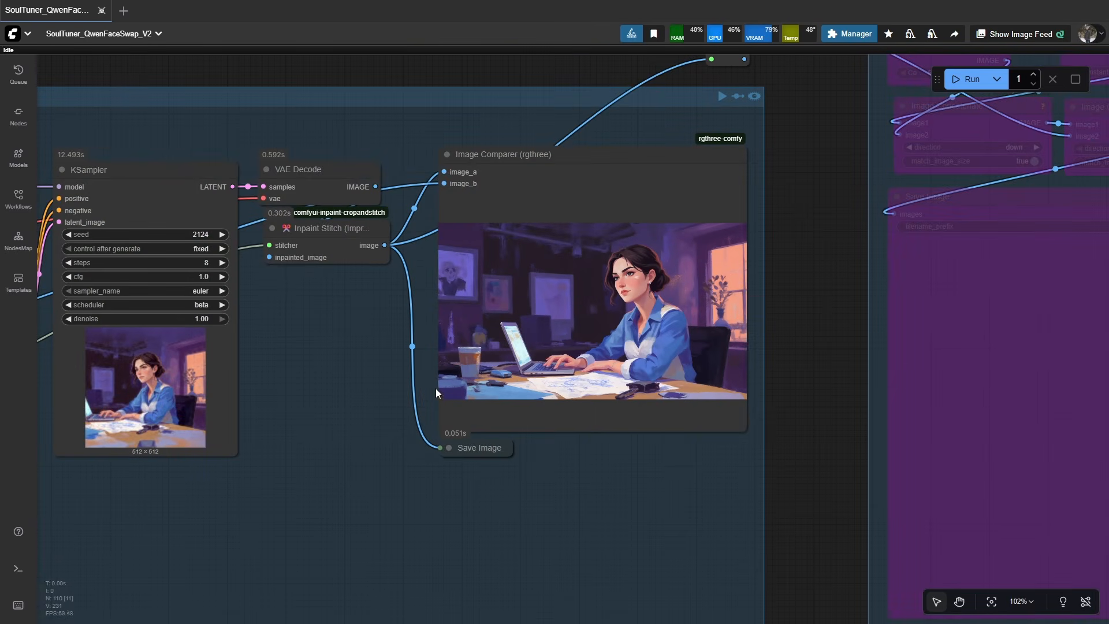
scroll(693, 294, "up", 3)
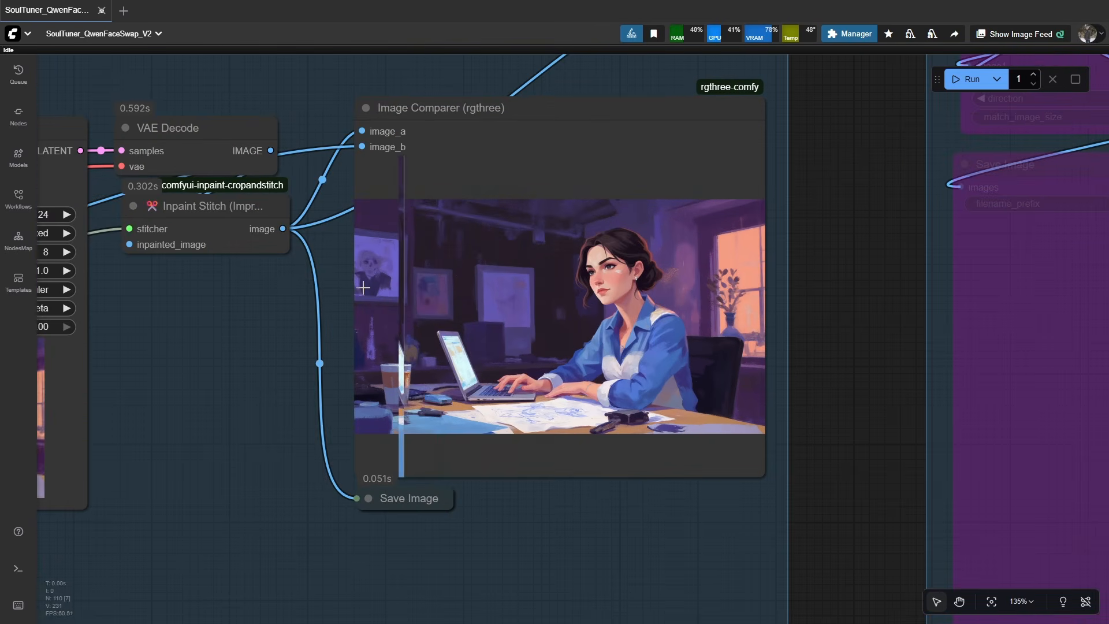
Step: Spread out the Inpaint Stitch, VAE Decode and Load Image nodes and connect Load Image's IMAGE output to the Image Comparer's image_b input
left_click_drag(300, 352, 684, 299)
scroll(623, 314, "down", 3)
left_click_drag(522, 355, 711, 290)
scroll(655, 306, "down", 1)
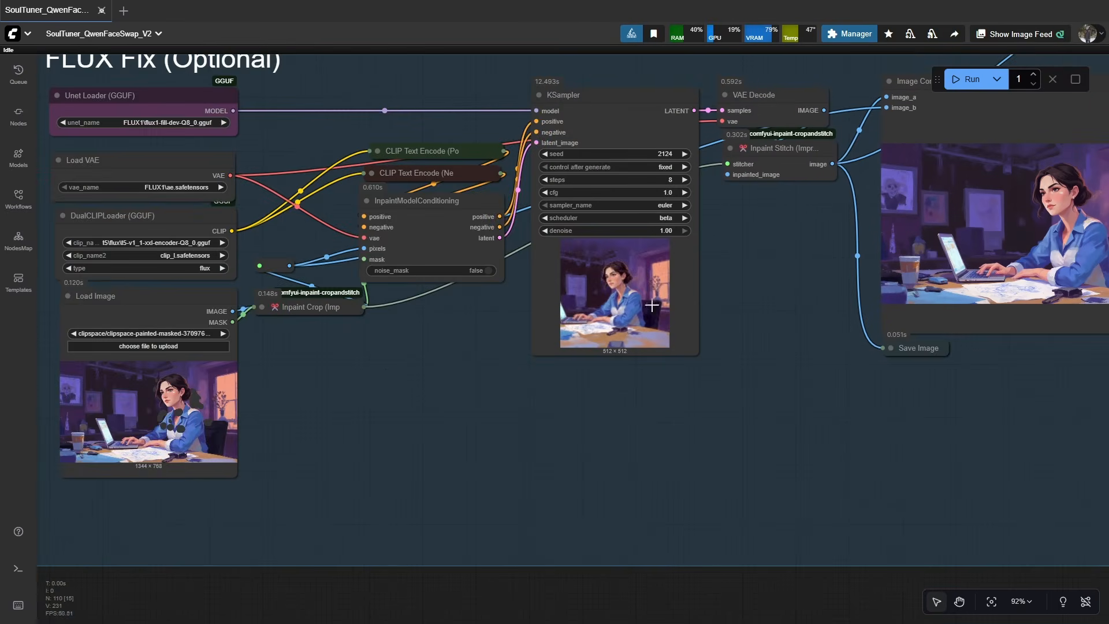
scroll(363, 352, "down", 1)
left_click_drag(404, 354, 365, 369)
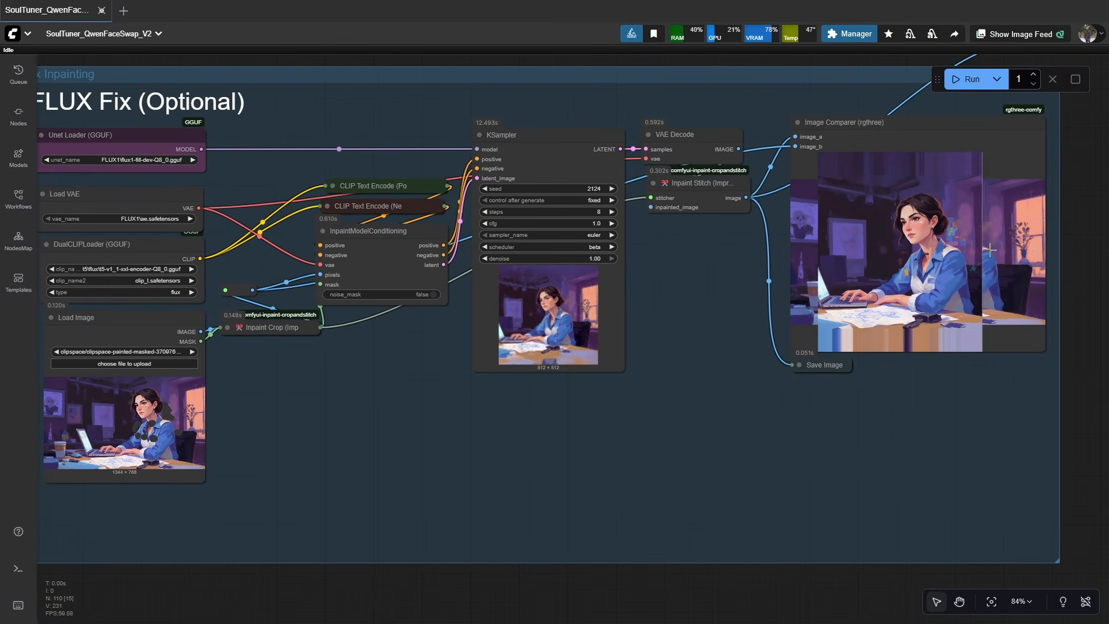
left_click_drag(698, 200, 698, 226)
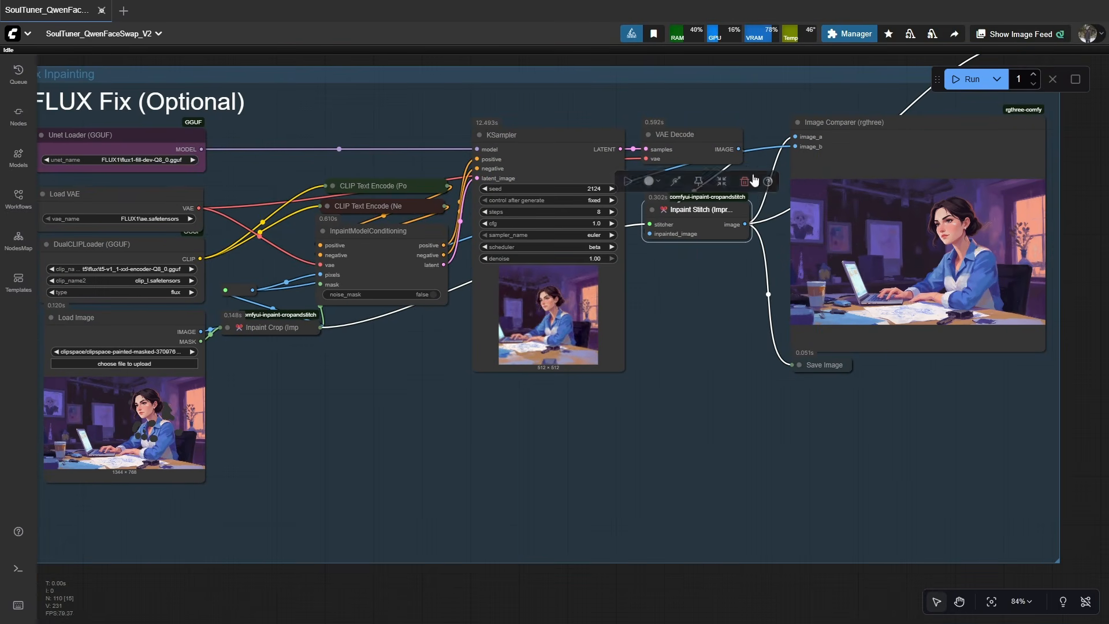
mouse_move(720, 145)
left_mouse_down()
mouse_move(715, 119)
mouse_move(723, 125)
left_mouse_up()
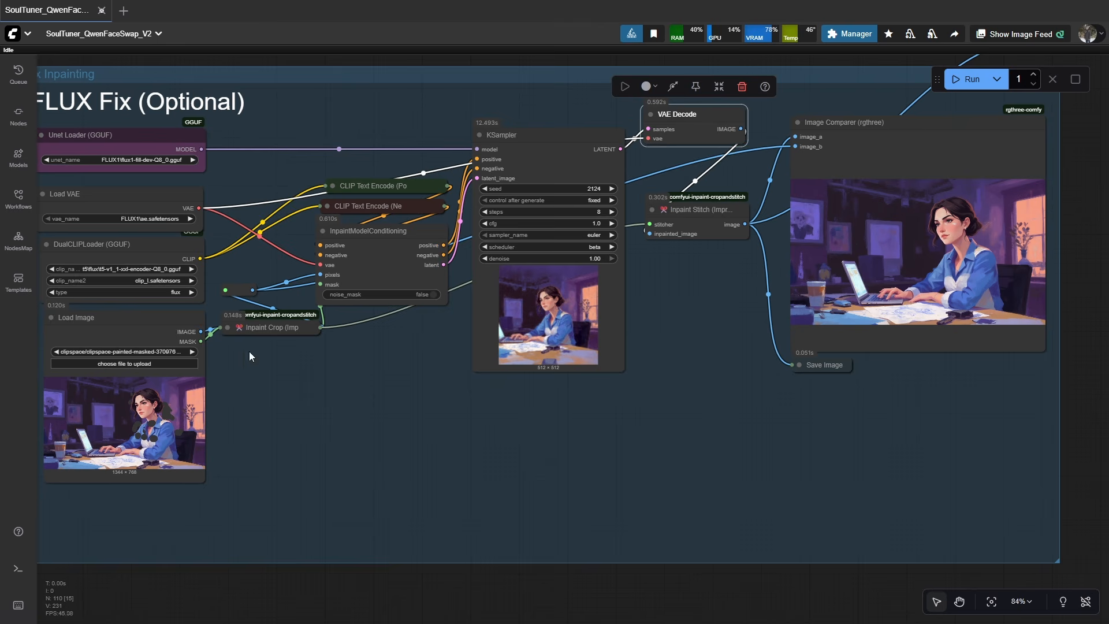
left_click_drag(159, 339, 157, 348)
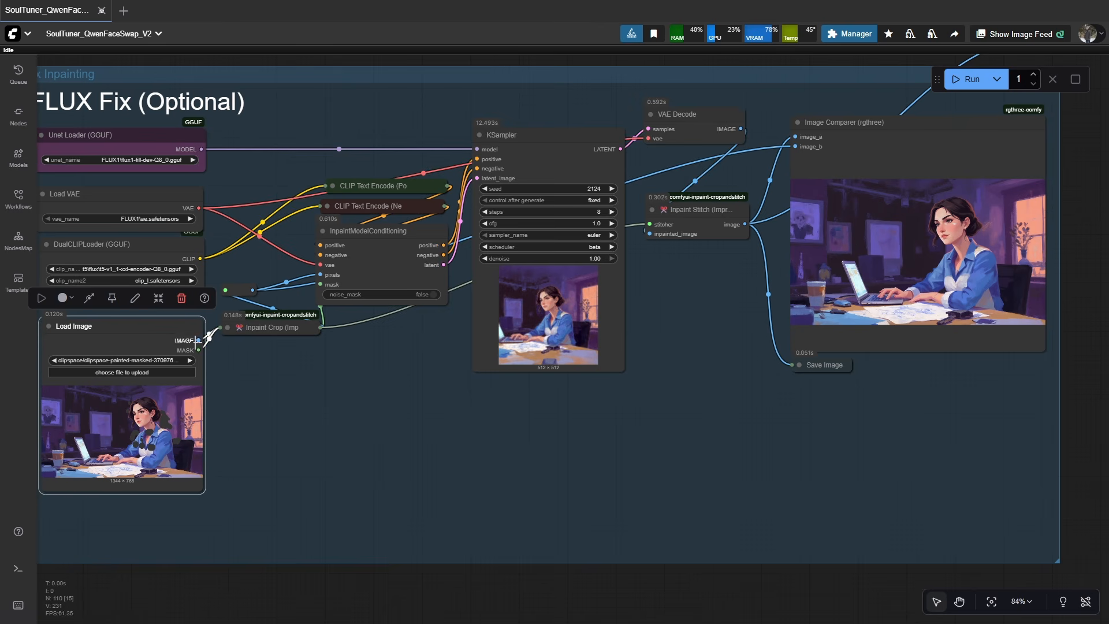
Step: Run the workflow again and compare the original with the inpainted image in the rewired Image Comparer
left_click(983, 83)
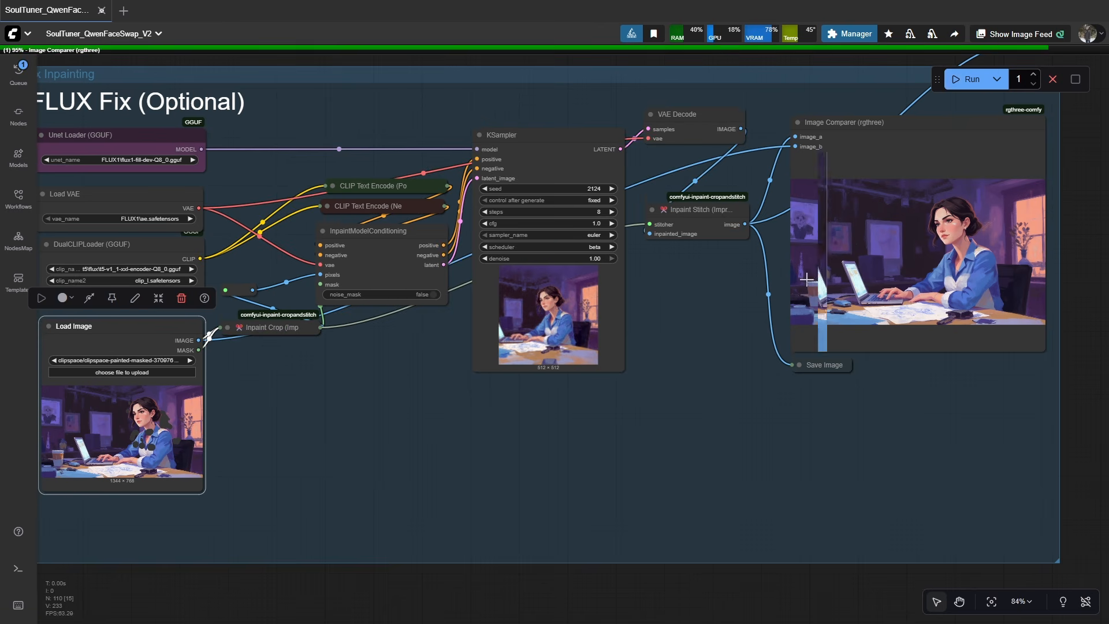
left_click_drag(659, 390, 225, 474)
scroll(442, 376, "up", 9)
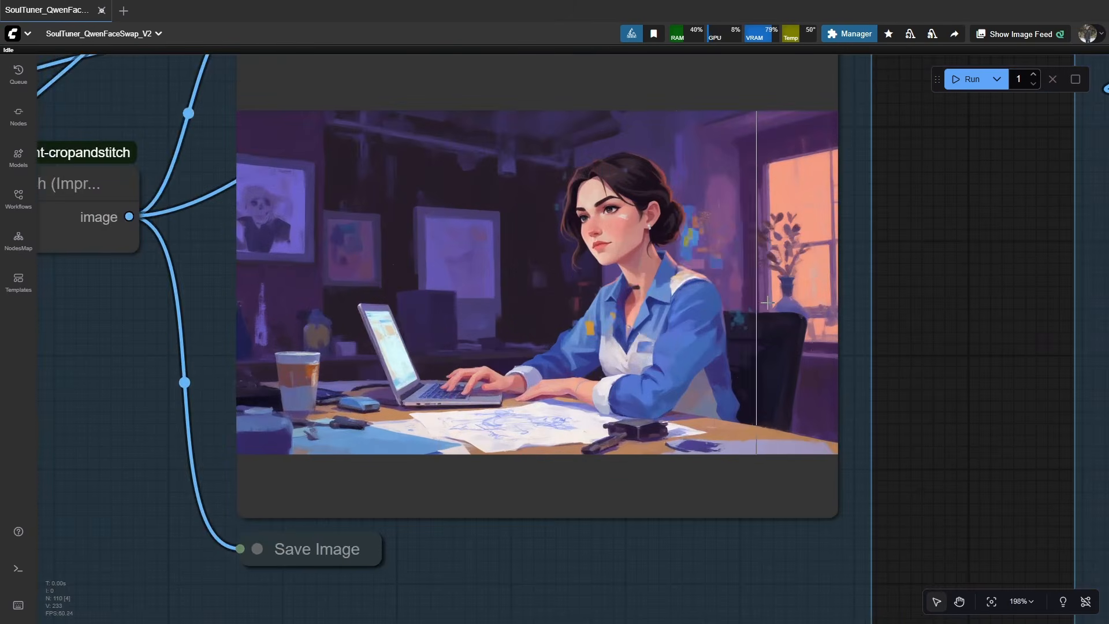
Step: Examine the woman's head, shirt and surrounding background up close in the FLUX Fix group's Image Comparer
scroll(767, 302, "up", 3)
scroll(768, 272, "up", 2)
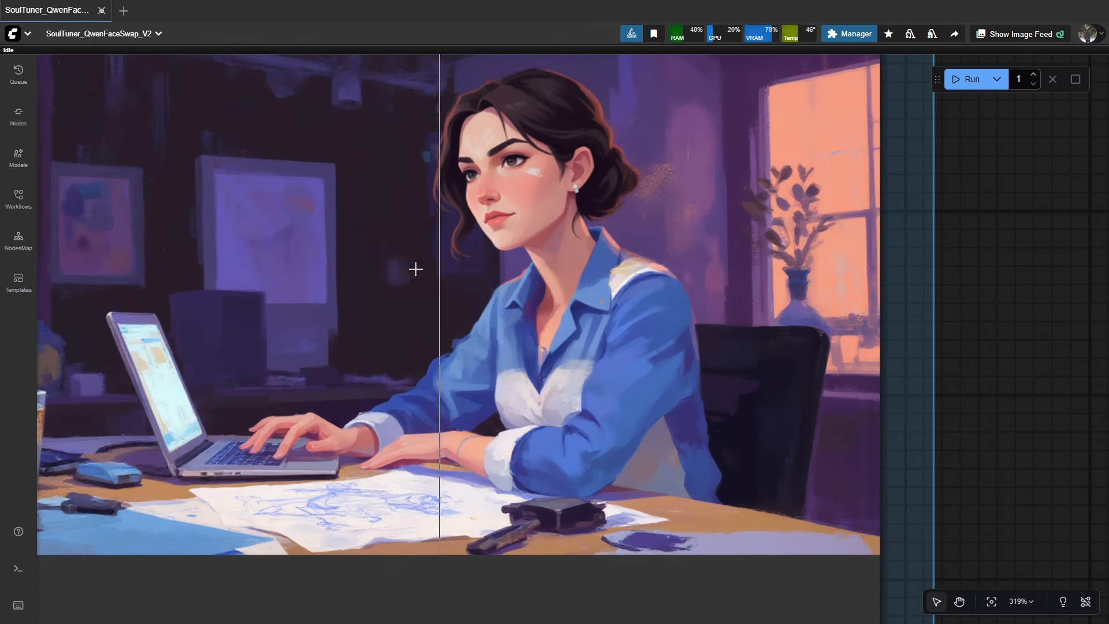
scroll(393, 367, "up", 4)
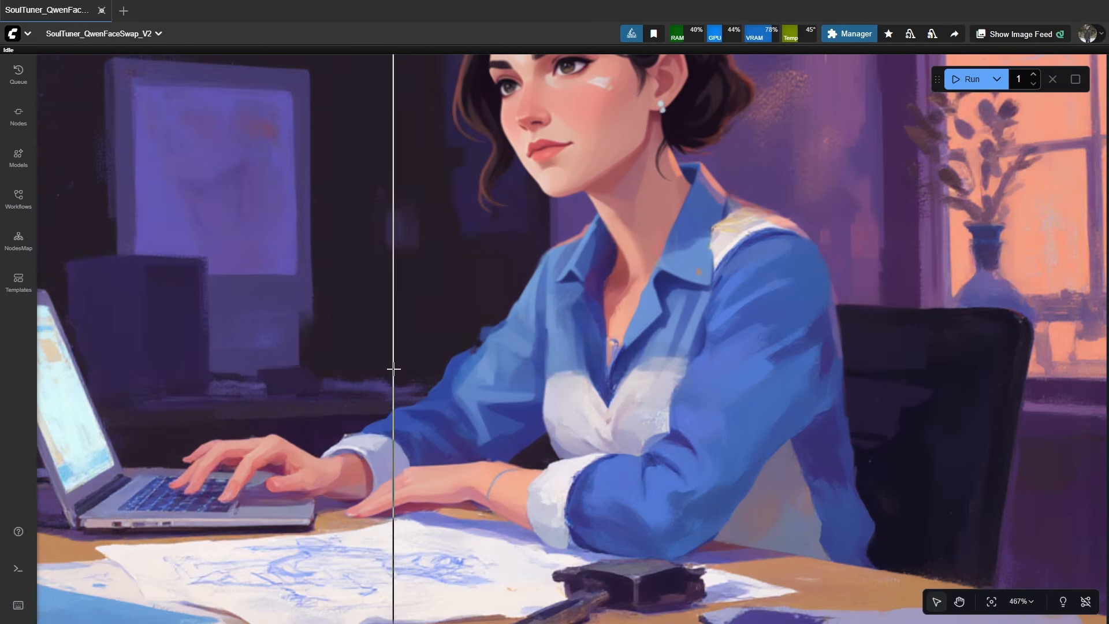
left_click_drag(350, 258, 334, 431)
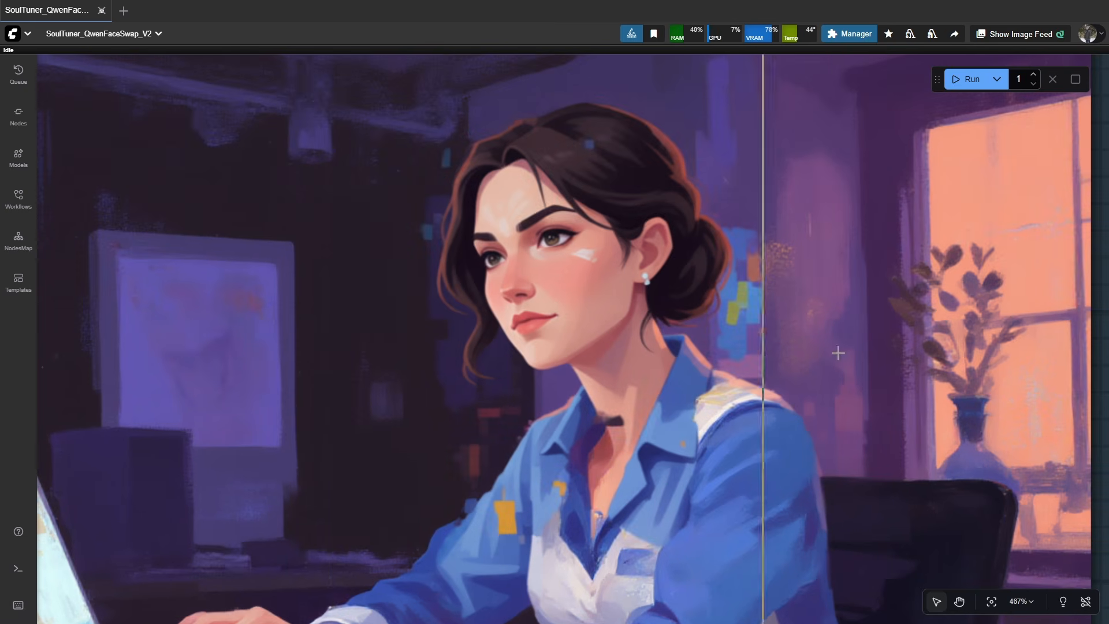
scroll(621, 360, "up", 4)
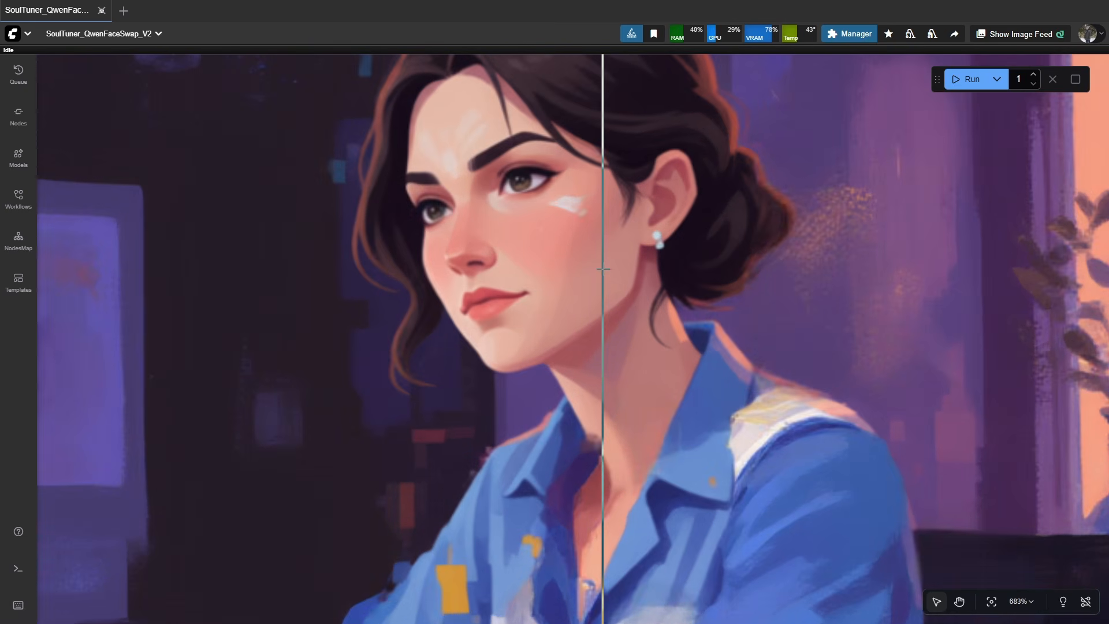
scroll(531, 255, "up", 4)
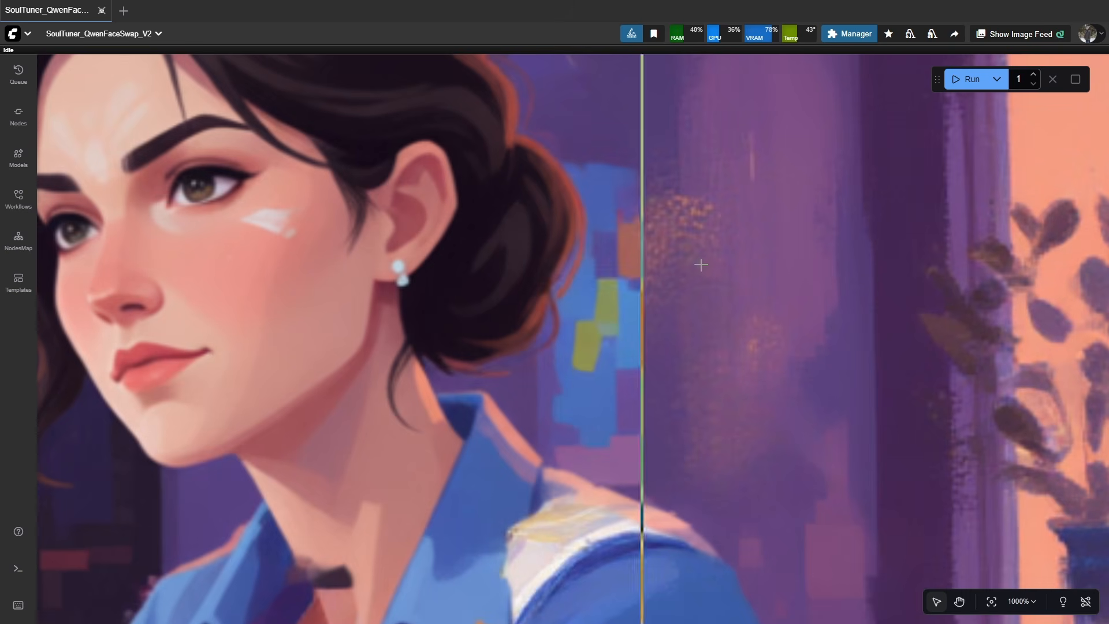
scroll(243, 292, "down", 14)
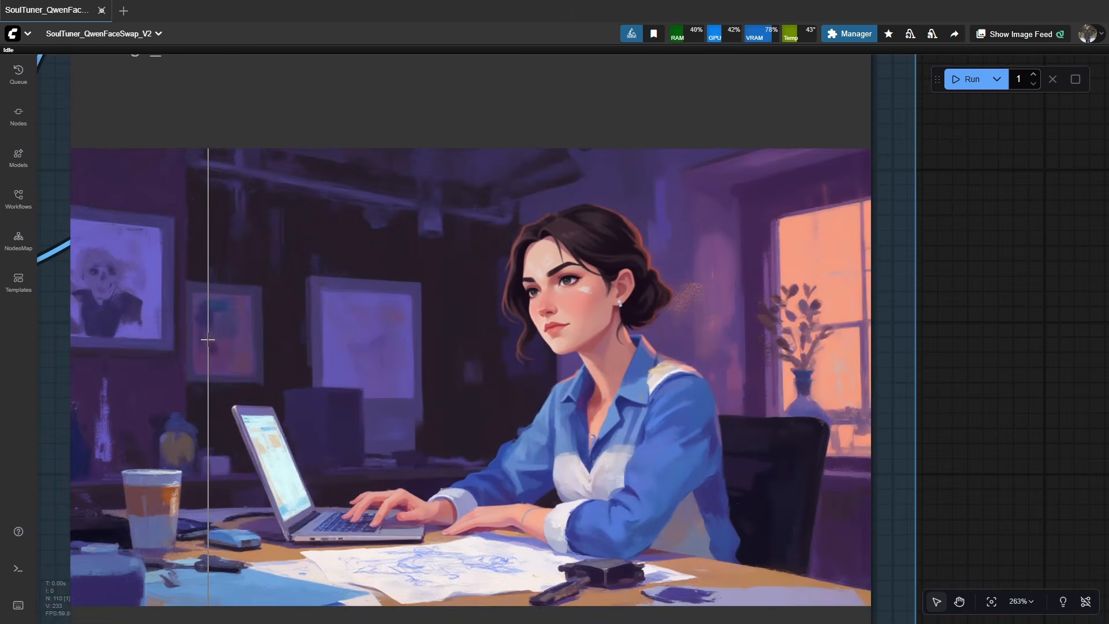
scroll(208, 338, "down", 12)
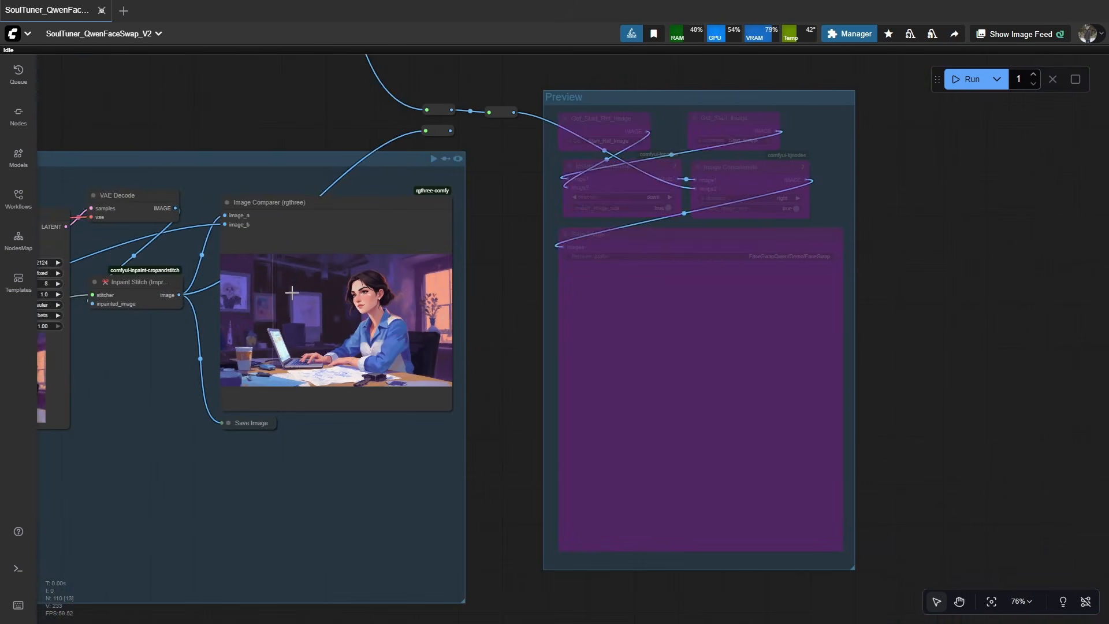
Step: Enable the bypassed Preview group and run the workflow to build the combined comparison image
left_click_drag(454, 196, 301, 270)
scroll(691, 178, "up", 3)
left_click(680, 168)
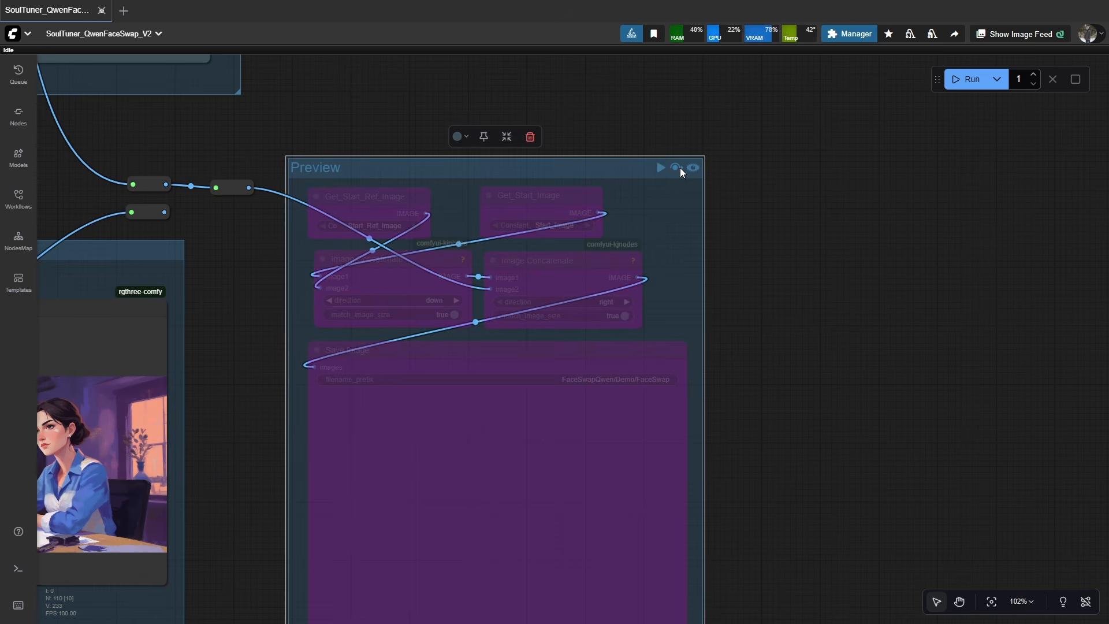
left_click(677, 168)
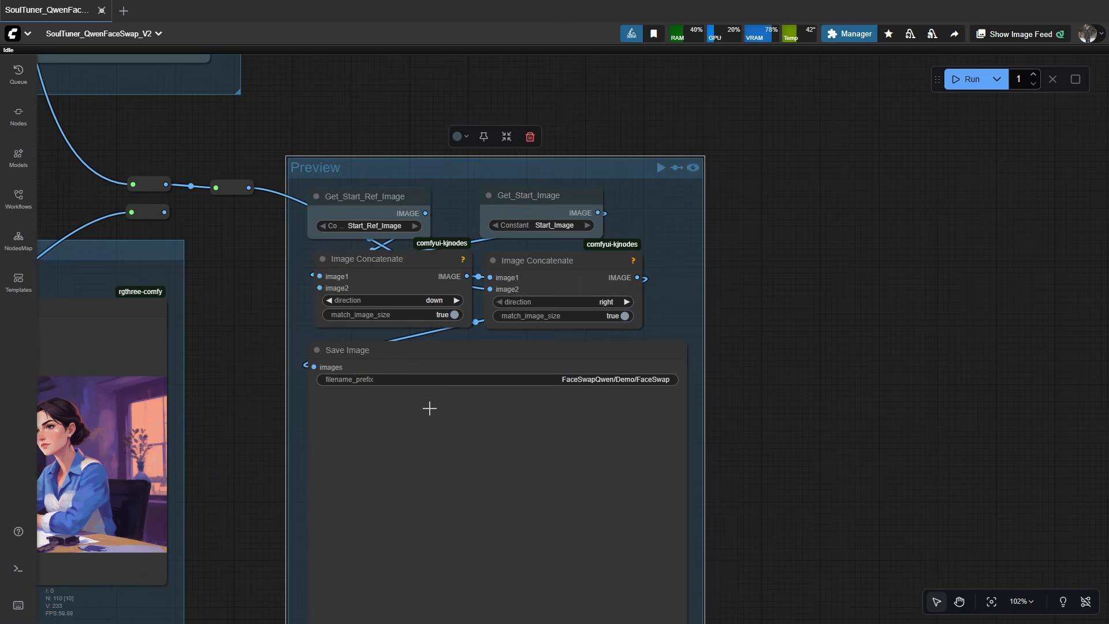
left_click_drag(430, 408, 451, 379)
left_click(964, 79)
Step: Examine the original, reference and swapped result side by side in the Preview group's Save Image node
left_click_drag(549, 438, 566, 302)
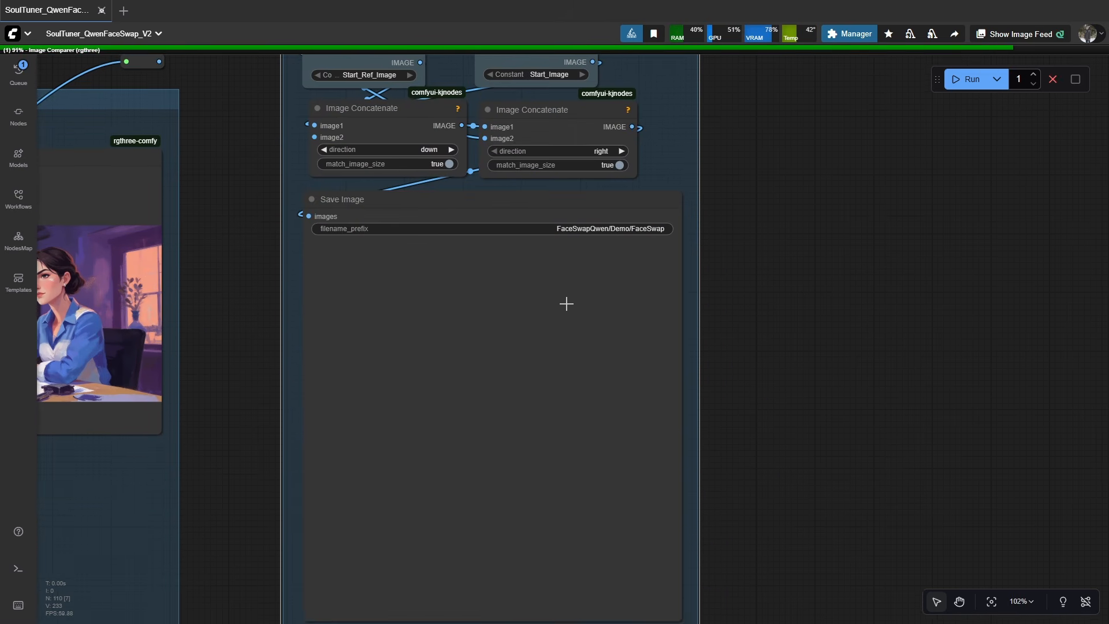
scroll(621, 228, "up", 3)
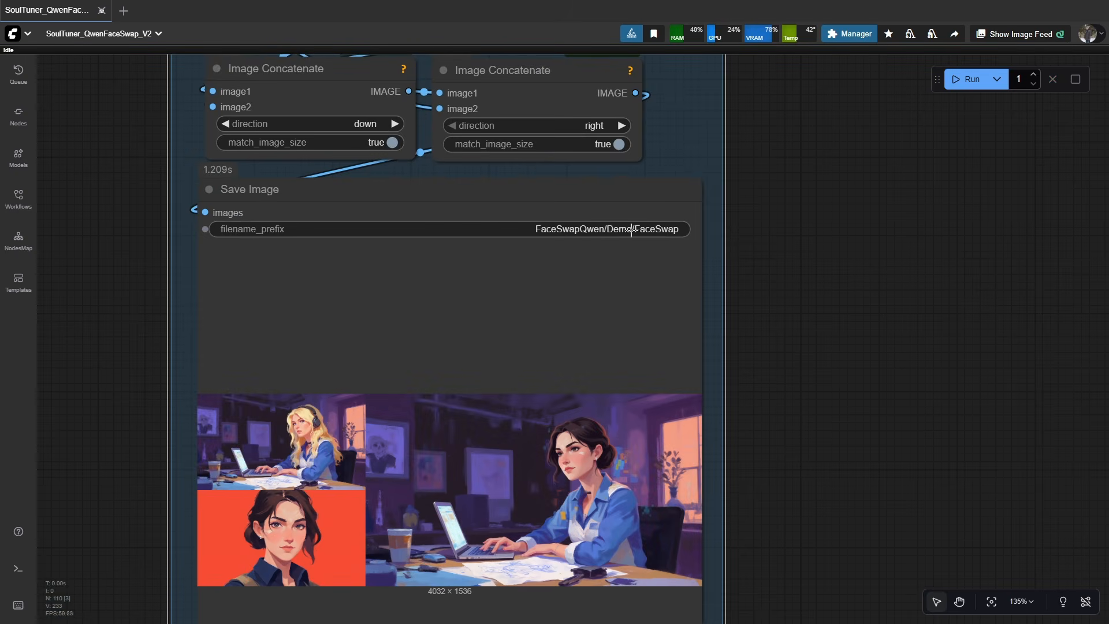
scroll(572, 381, "down", 1)
left_click_drag(570, 411, 573, 267)
scroll(457, 330, "up", 6)
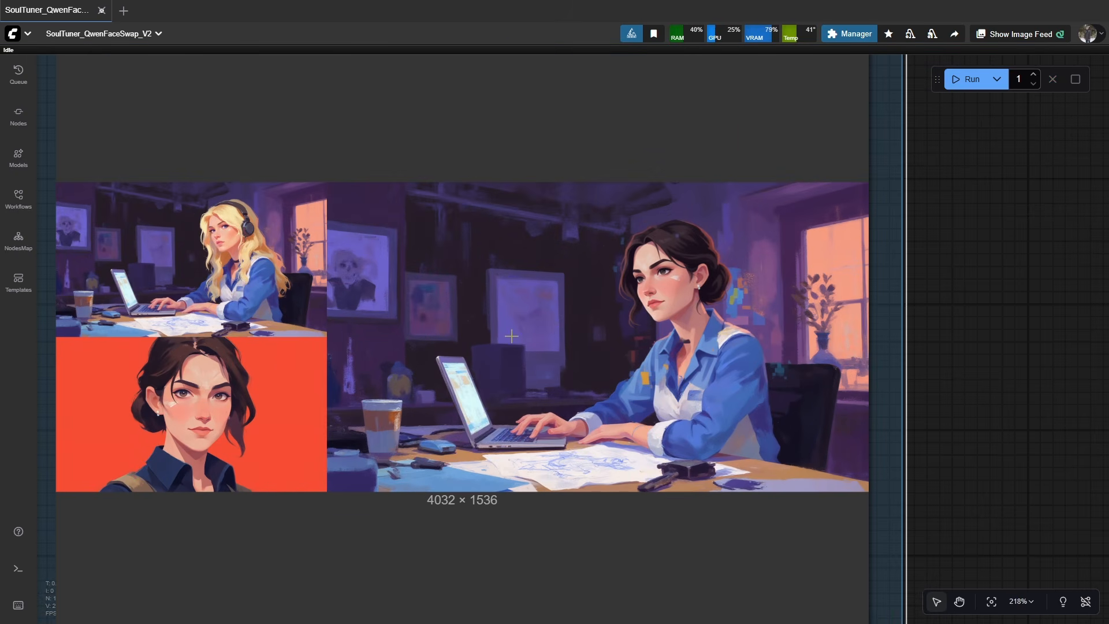
left_click_drag(436, 361, 450, 361)
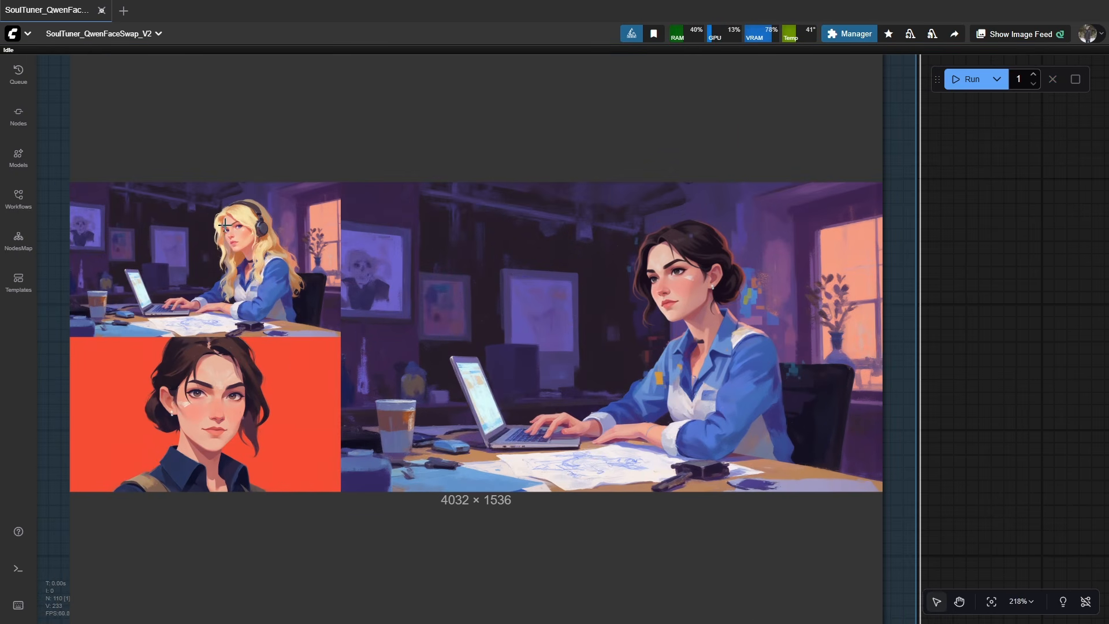
scroll(225, 224, "up", 3)
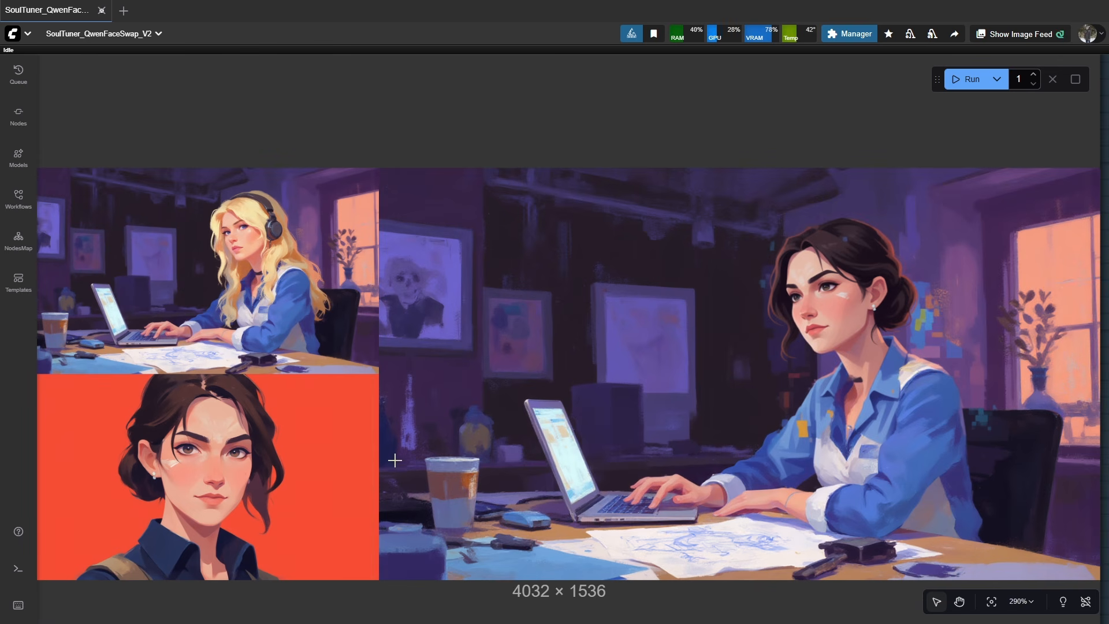
left_click_drag(745, 386, 594, 384)
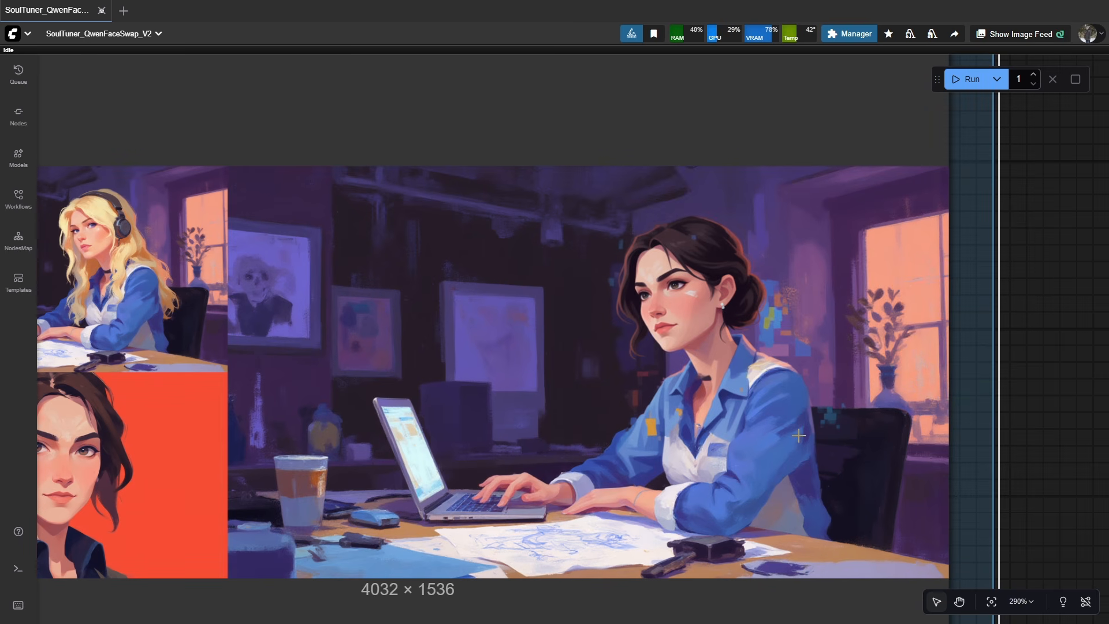
scroll(772, 398, "down", 10)
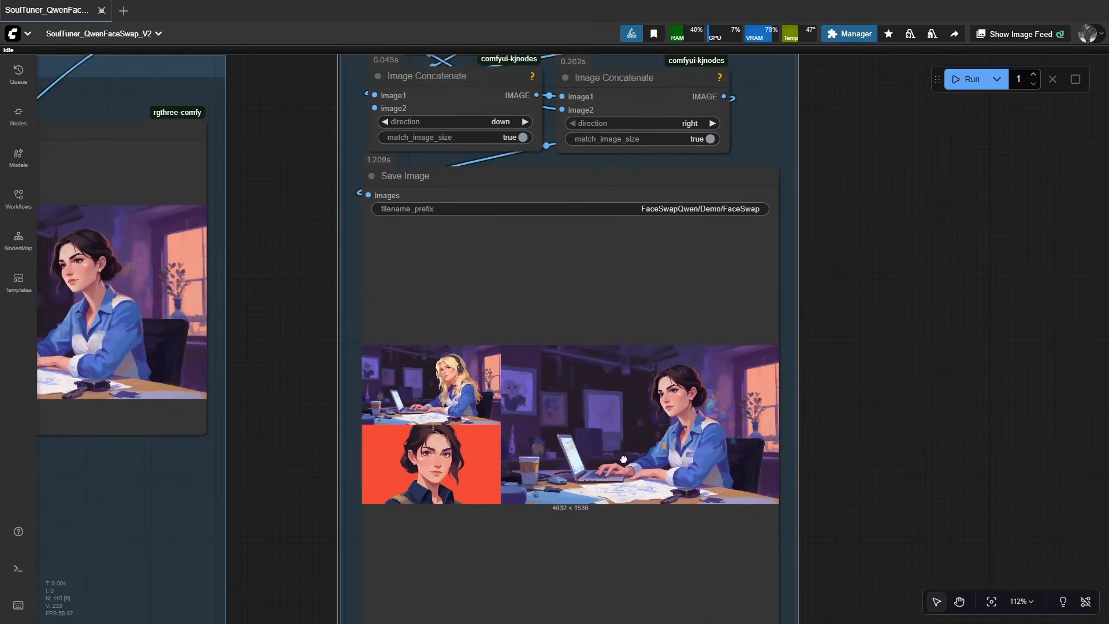
Step: Connect the FLUX Fix group's output reroute to the reroute feeding the Preview group, and rerun the workflow to update the combined image
left_click_drag(624, 459, 647, 524)
scroll(623, 508, "down", 2)
left_click_drag(479, 434, 529, 449)
scroll(348, 170, "up", 1)
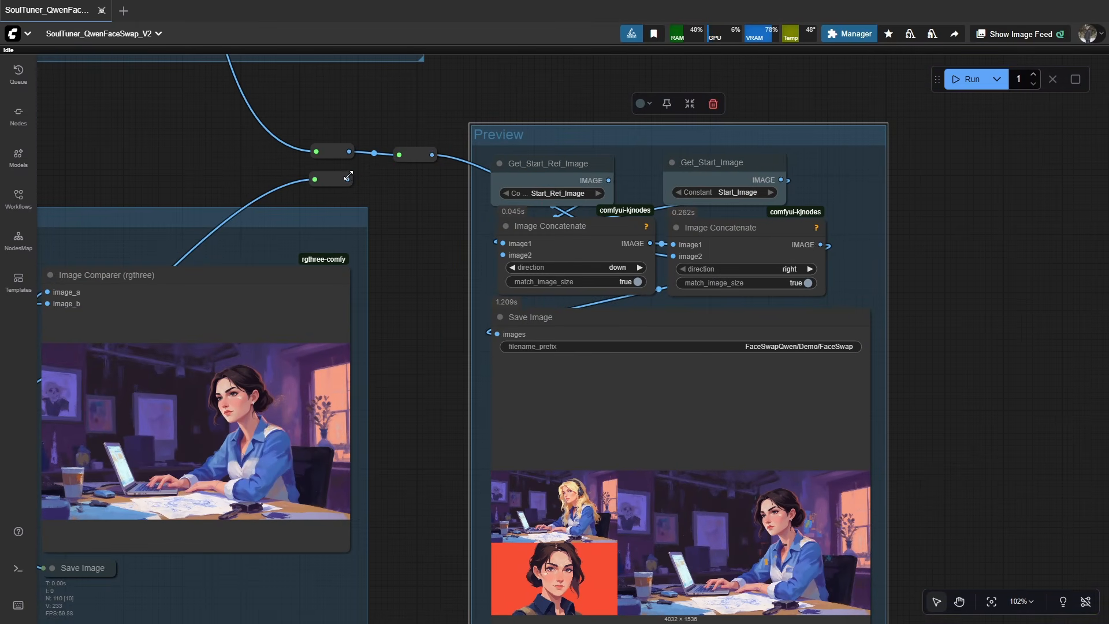
left_click_drag(348, 179, 413, 172)
left_click(964, 79)
left_click_drag(619, 475, 435, 281)
scroll(595, 358, "up", 13)
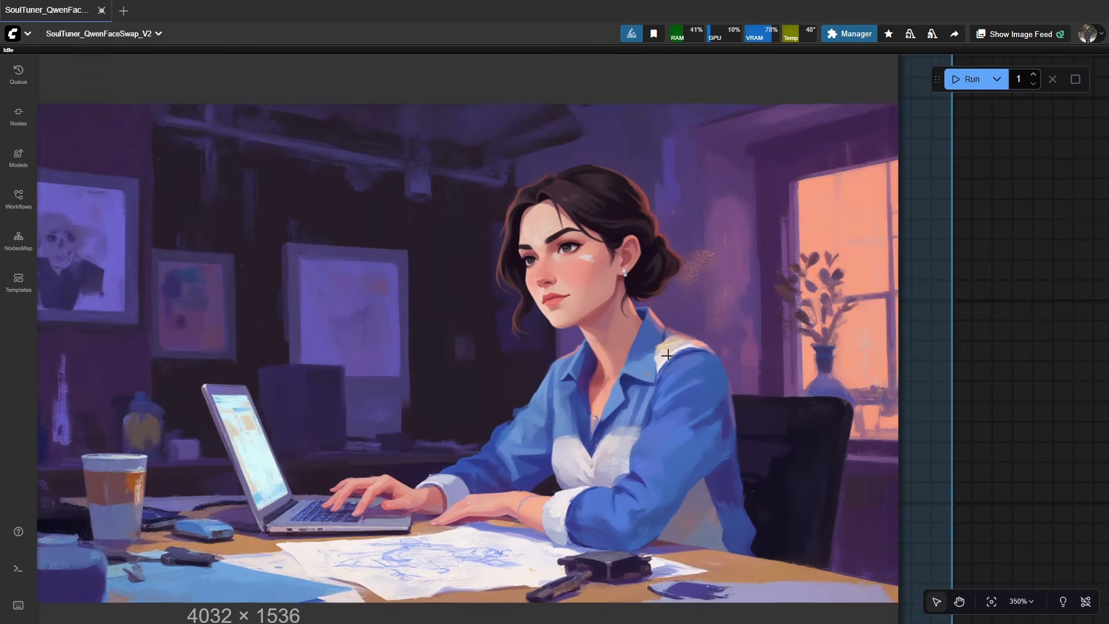
scroll(627, 364, "up", 2)
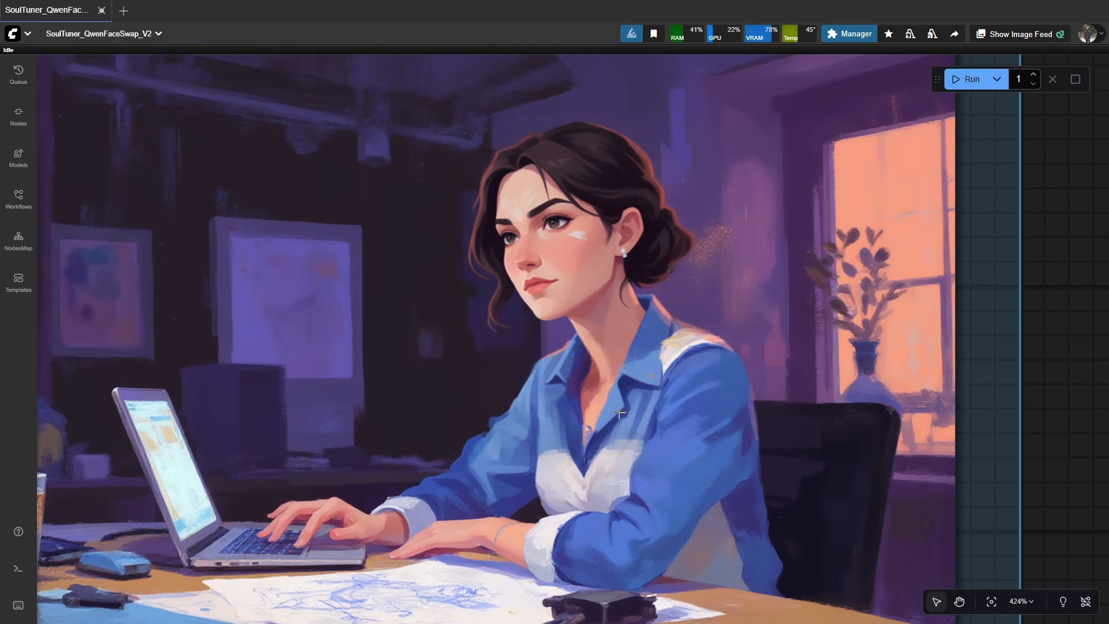
scroll(703, 302, "down", 12)
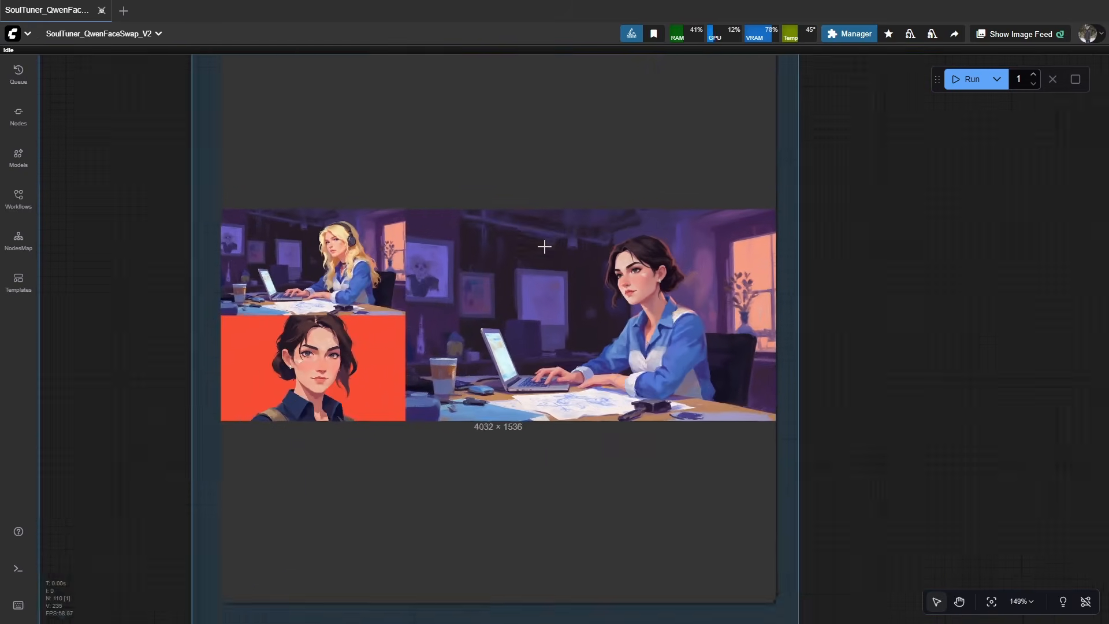
Step: Review the reroutes that choose the image sent to the Preview group, and the combined image in its Save Image node
left_click_drag(544, 245, 636, 440)
left_click_drag(497, 254, 532, 433)
scroll(462, 405, "down", 1)
scroll(462, 405, "down", 3)
left_click_drag(357, 347, 528, 362)
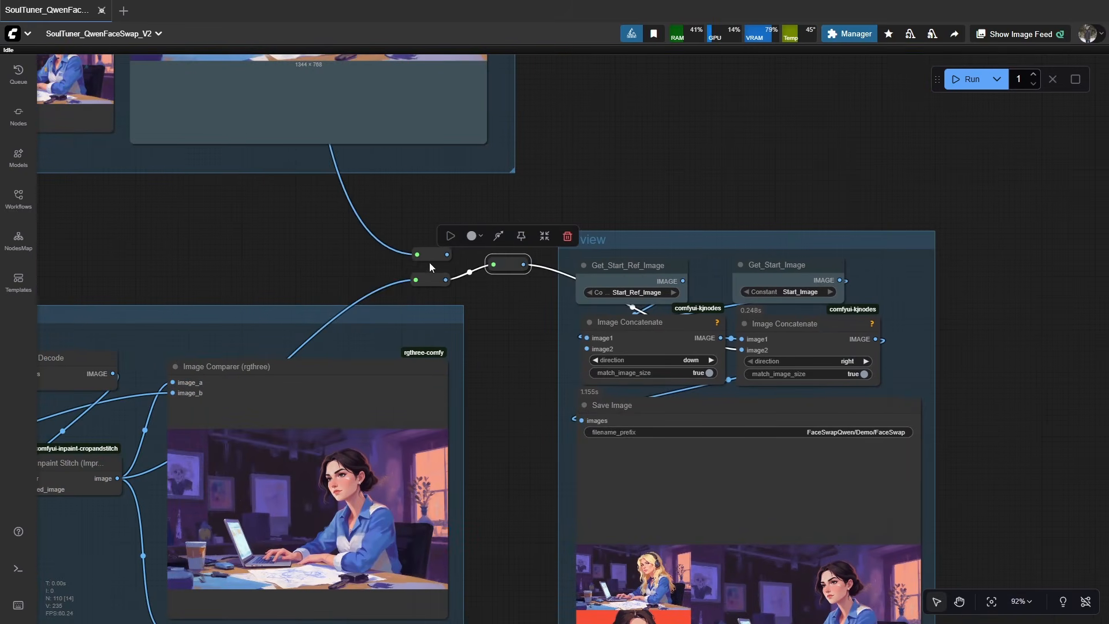
left_click_drag(428, 252, 430, 219)
left_click_drag(508, 191, 475, 254)
scroll(465, 292, "up", 4)
left_click_drag(431, 321, 464, 324)
left_click(557, 329)
scroll(678, 379, "down", 2)
left_click_drag(753, 517, 560, 282)
scroll(595, 355, "down", 3)
left_click_drag(598, 360, 523, 222)
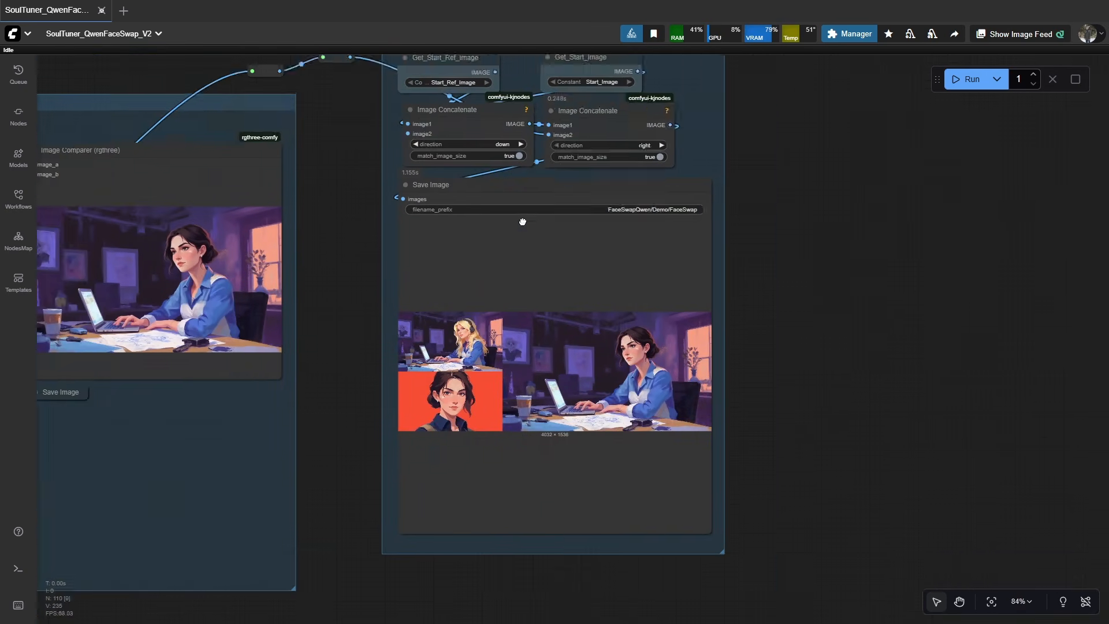
scroll(522, 222, "down", 2)
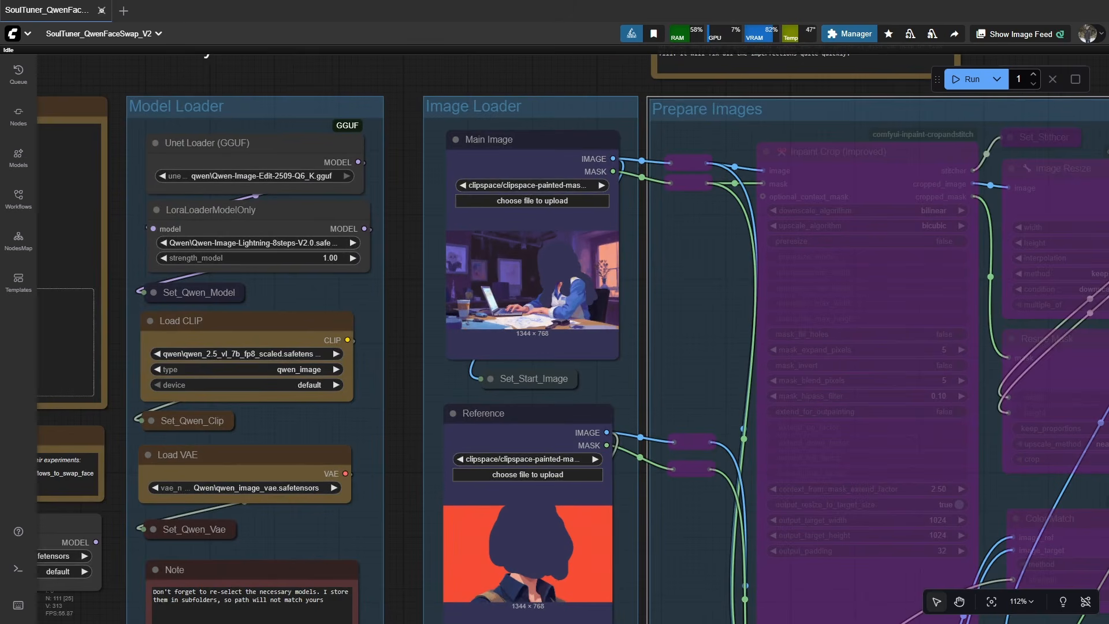
Step: Load the photo of the man at the microphone into Main Image and the photo of the long-haired, bearded man into Reference
left_click_drag(627, 106, 547, 295)
scroll(547, 293, "up", 7)
scroll(510, 237, "down", 5)
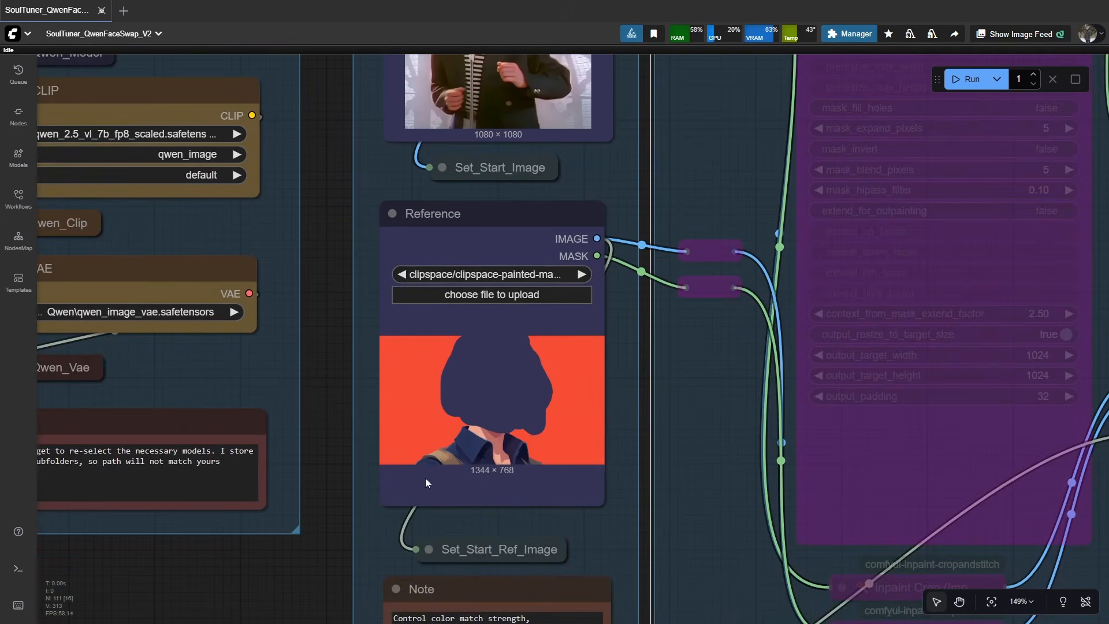
left_click_drag(427, 483, 530, 426)
left_click_drag(643, 304, 612, 497)
scroll(441, 175, "up", 4)
Step: Mask the man's face and hair in the Main Image photo with a thicker brush in the MaskEditor and save the mask
left_click(465, 189)
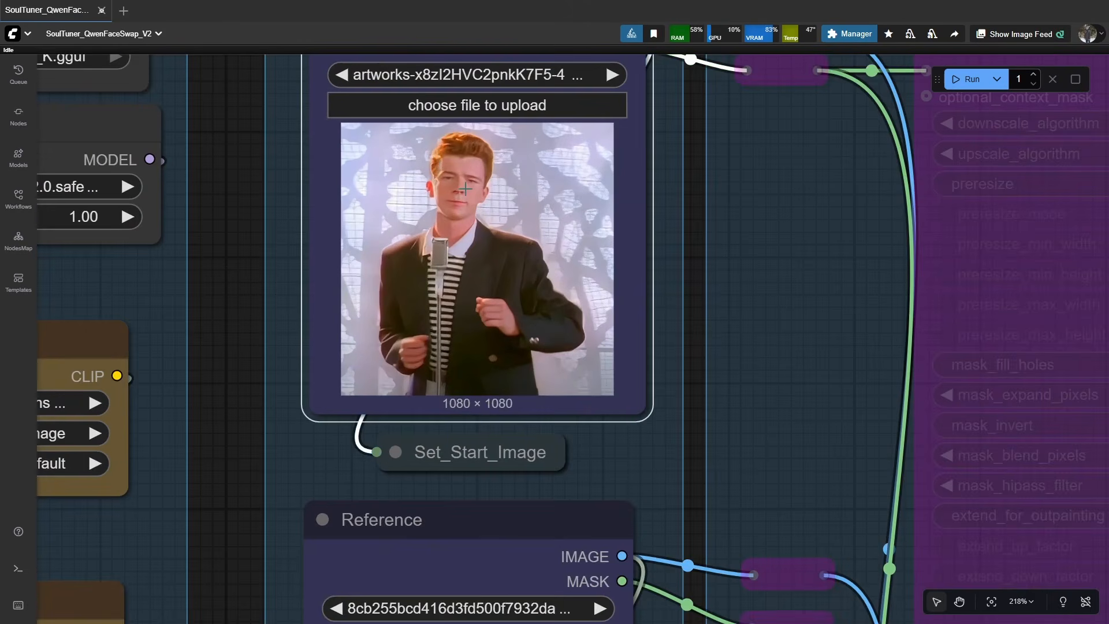
right_click(465, 188)
left_click(509, 491)
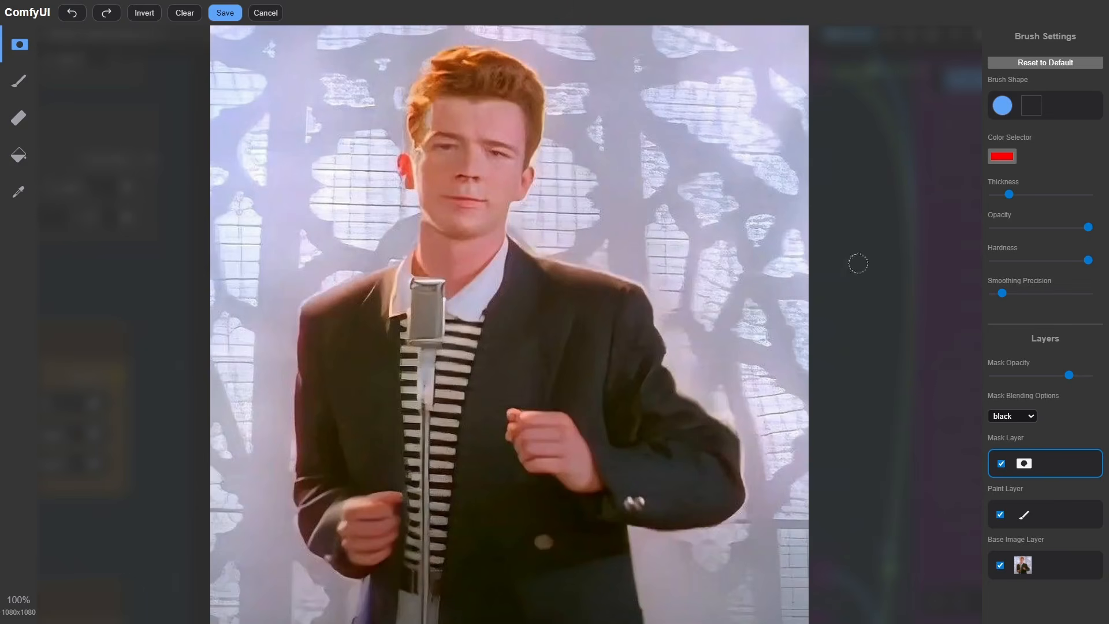
mouse_move(459, 99)
left_mouse_down()
mouse_move(427, 155)
mouse_move(449, 88)
mouse_move(486, 80)
mouse_move(521, 94)
mouse_move(515, 163)
mouse_move(492, 212)
mouse_move(447, 210)
mouse_move(444, 181)
mouse_move(488, 138)
mouse_move(460, 127)
mouse_move(479, 106)
mouse_move(468, 76)
mouse_move(441, 72)
mouse_move(434, 91)
mouse_move(490, 77)
left_mouse_up()
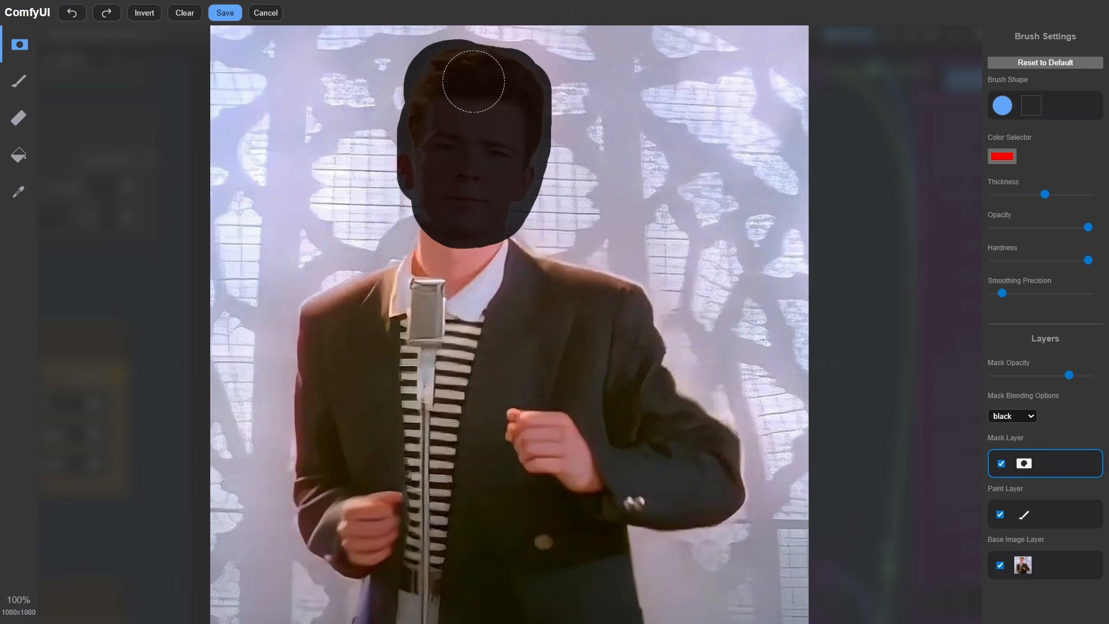
mouse_move(437, 103)
left_mouse_down()
mouse_move(422, 176)
mouse_move(448, 207)
mouse_move(430, 206)
mouse_move(430, 189)
mouse_move(457, 220)
mouse_move(501, 202)
left_mouse_up()
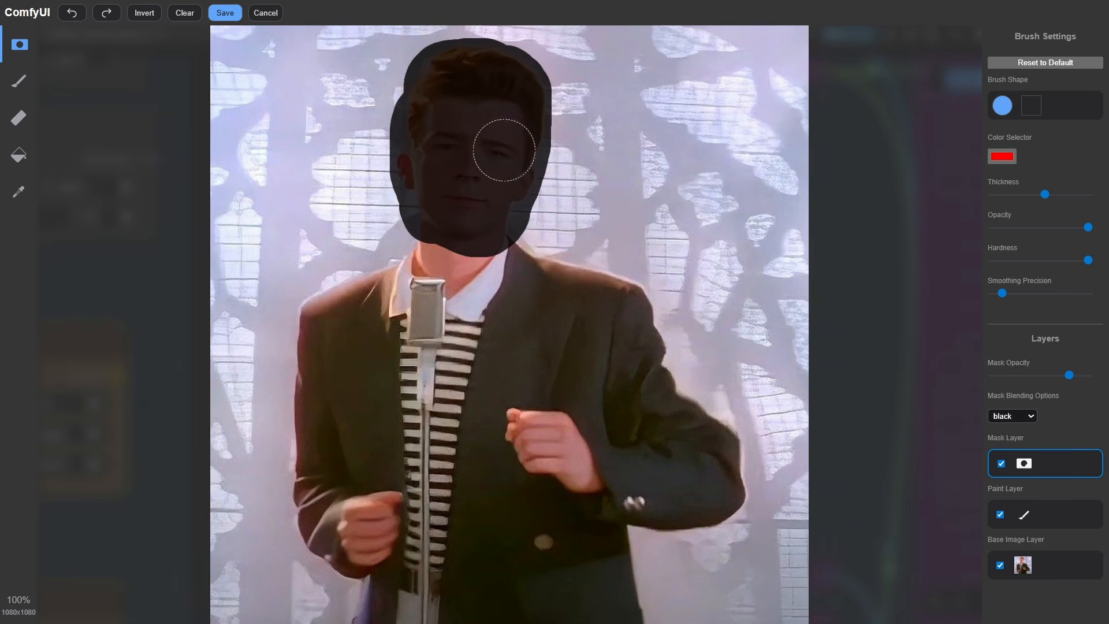
mouse_move(475, 227)
left_mouse_down()
mouse_move(442, 231)
mouse_move(424, 214)
mouse_move(456, 179)
left_mouse_up()
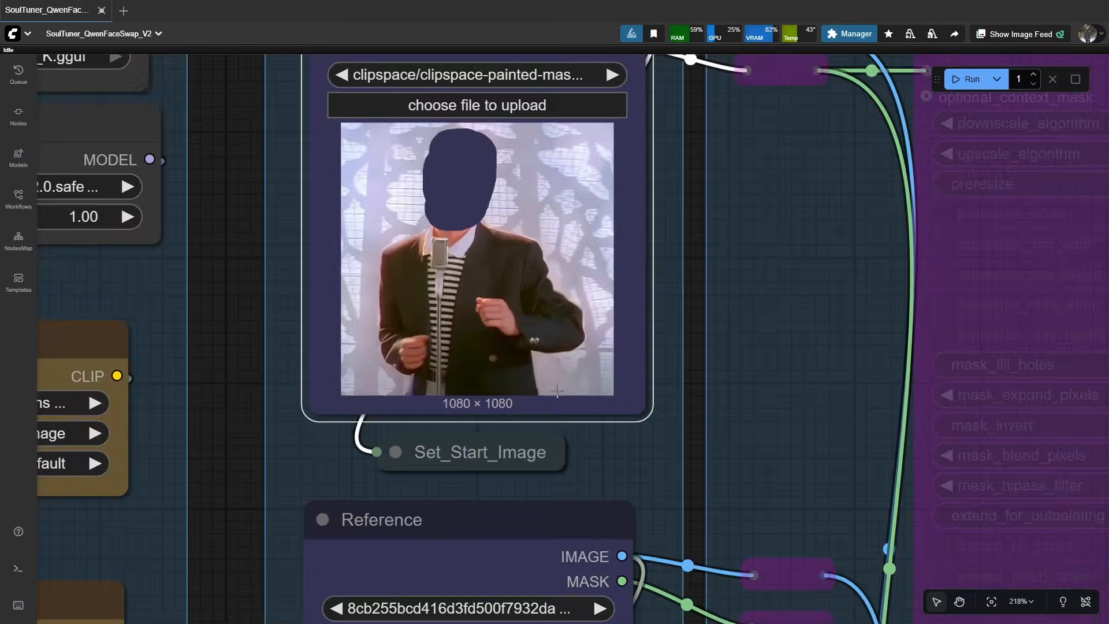
Step: Mask the bearded man's whole head and hair in the Reference photo in the MaskEditor and save the mask
scroll(515, 456, "down", 5)
left_click_drag(512, 497, 460, 205)
left_click_drag(447, 56, 461, 162)
left_click_drag(436, 234, 436, 145)
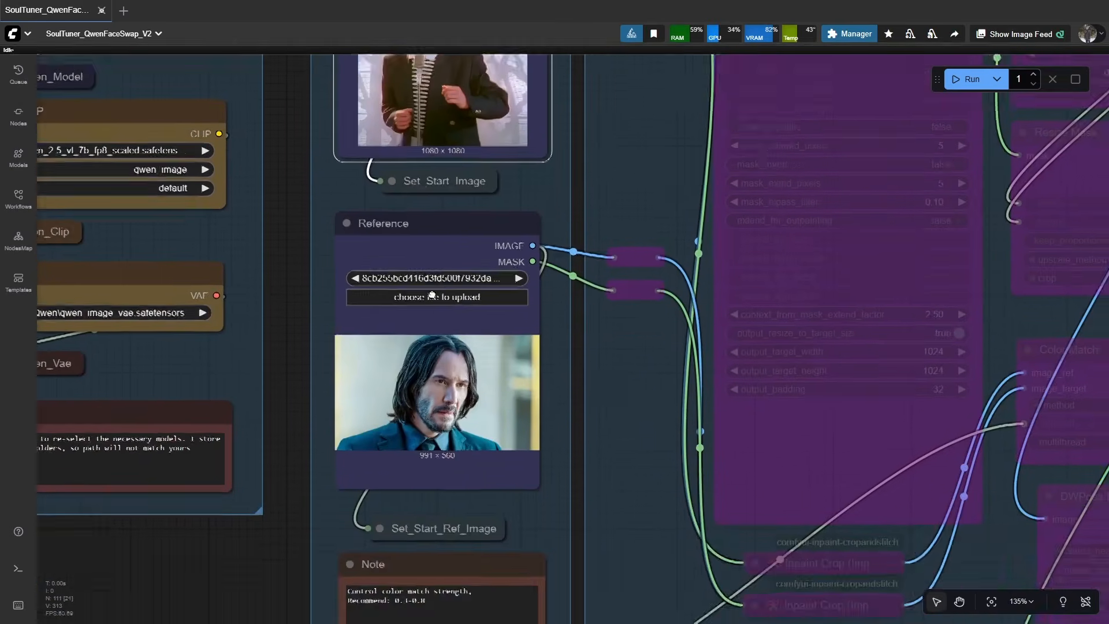
scroll(428, 450, "up", 4)
right_click(434, 261)
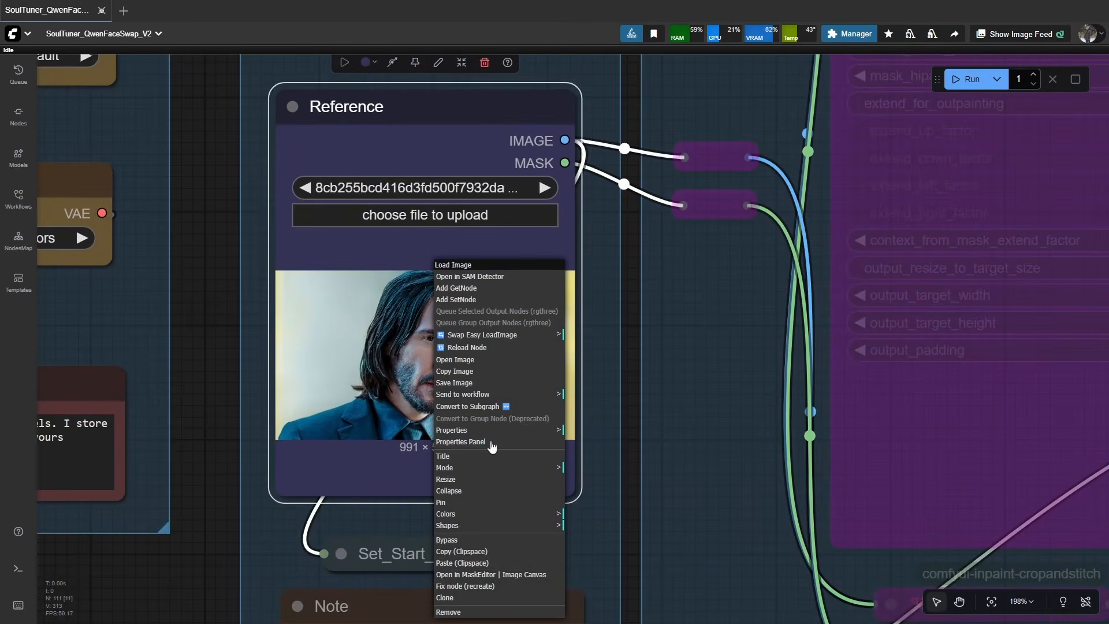
left_click(479, 574)
mouse_move(471, 187)
left_mouse_down()
mouse_move(440, 253)
mouse_move(445, 351)
mouse_move(490, 404)
mouse_move(520, 404)
mouse_move(510, 424)
mouse_move(480, 367)
mouse_move(513, 313)
mouse_move(610, 329)
mouse_move(572, 399)
mouse_move(609, 249)
mouse_move(487, 204)
mouse_move(601, 225)
mouse_move(508, 147)
mouse_move(429, 228)
mouse_move(395, 335)
mouse_move(418, 410)
mouse_move(459, 410)
mouse_move(488, 317)
left_mouse_up()
left_click(211, 15)
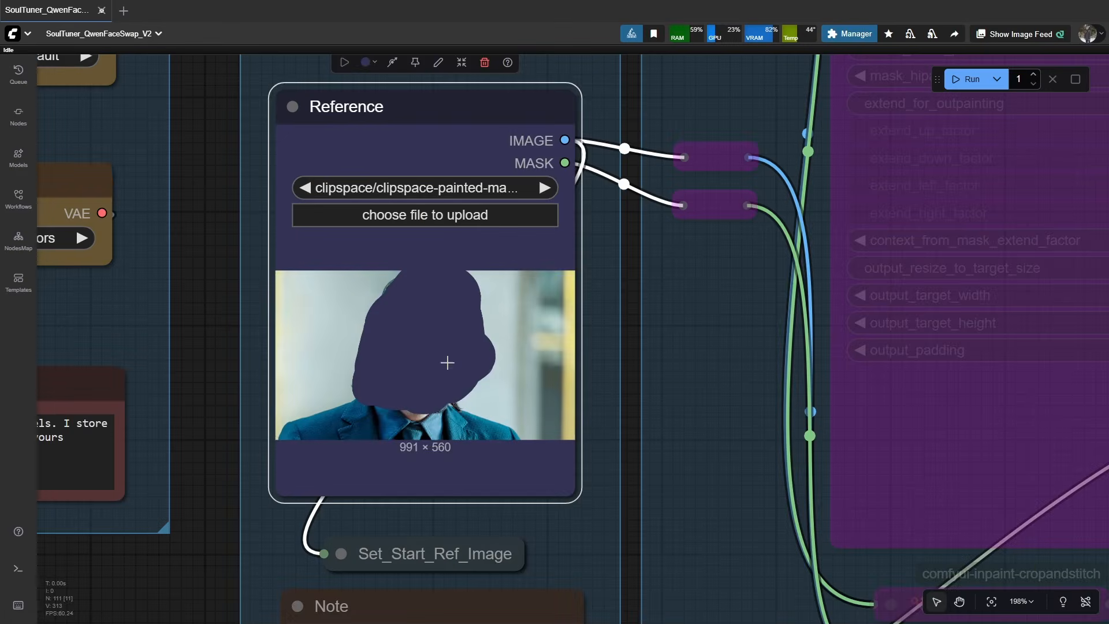
Step: Enable the Prepare Images group and run the workflow to check the cropped, color-matched and pose previews
scroll(445, 363, "down", 4)
left_click_drag(445, 364, 150, 372)
scroll(150, 372, "down", 4)
left_click_drag(739, 116, 655, 252)
scroll(655, 251, "down", 3)
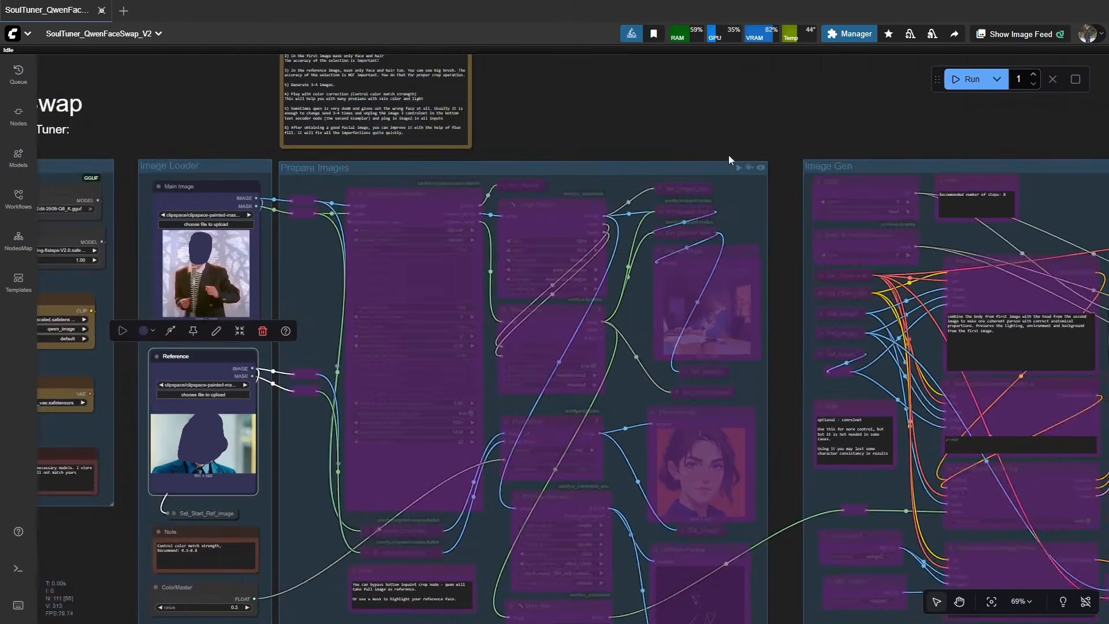
scroll(726, 162, "up", 2)
left_click(752, 170)
left_click(948, 87)
scroll(716, 373, "down", 3)
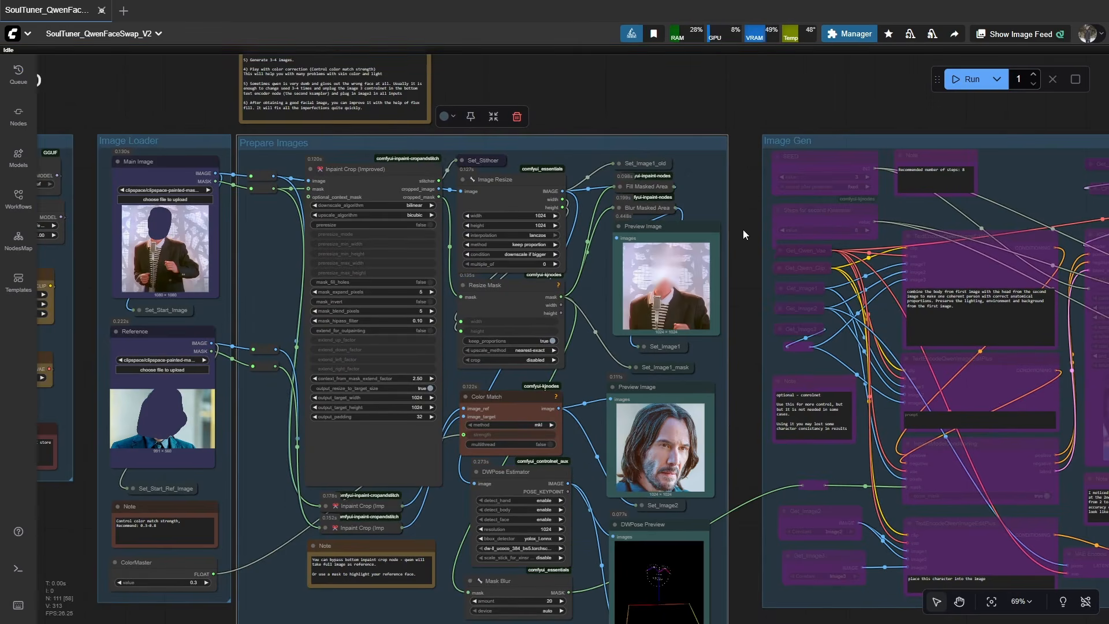
scroll(734, 330, "up", 4)
left_click_drag(705, 363, 642, 146)
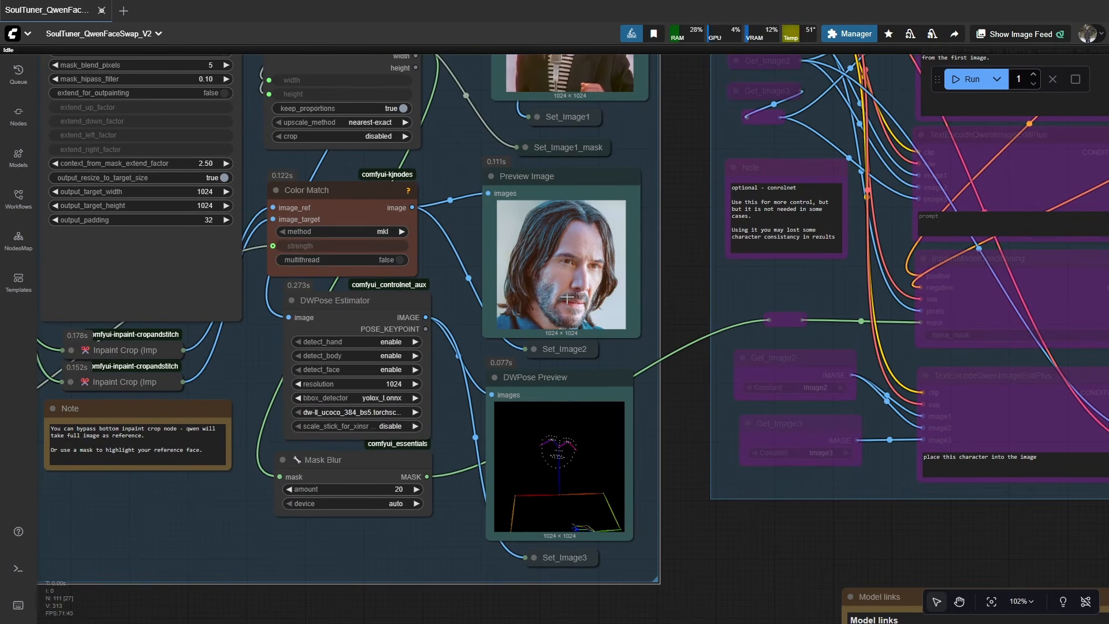
Step: Set the ColorMaster color match strength to 0.5
left_click_drag(566, 256, 700, 252)
scroll(566, 346, "down", 2)
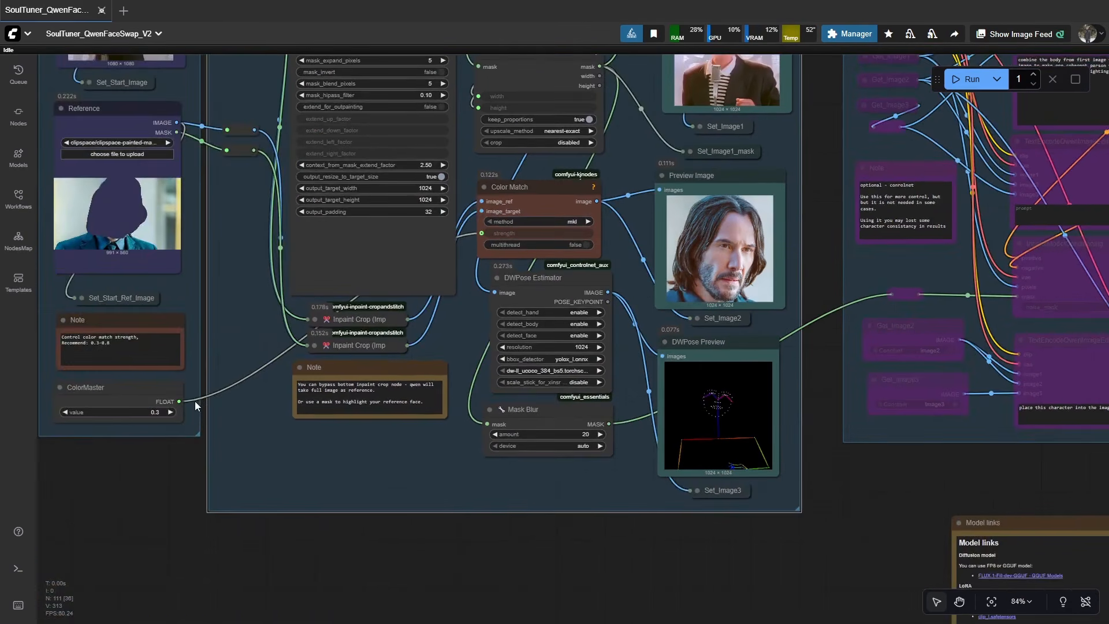
left_click_drag(162, 398, 339, 371)
scroll(267, 365, "up", 2)
left_click(322, 395)
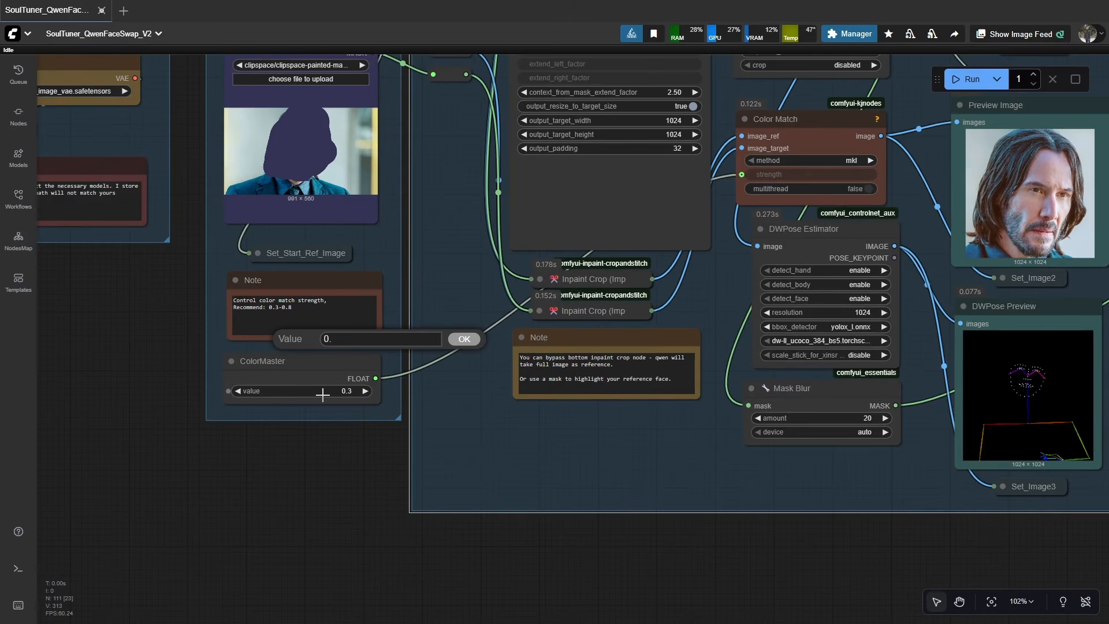
key("Return")
scroll(386, 388, "down", 1)
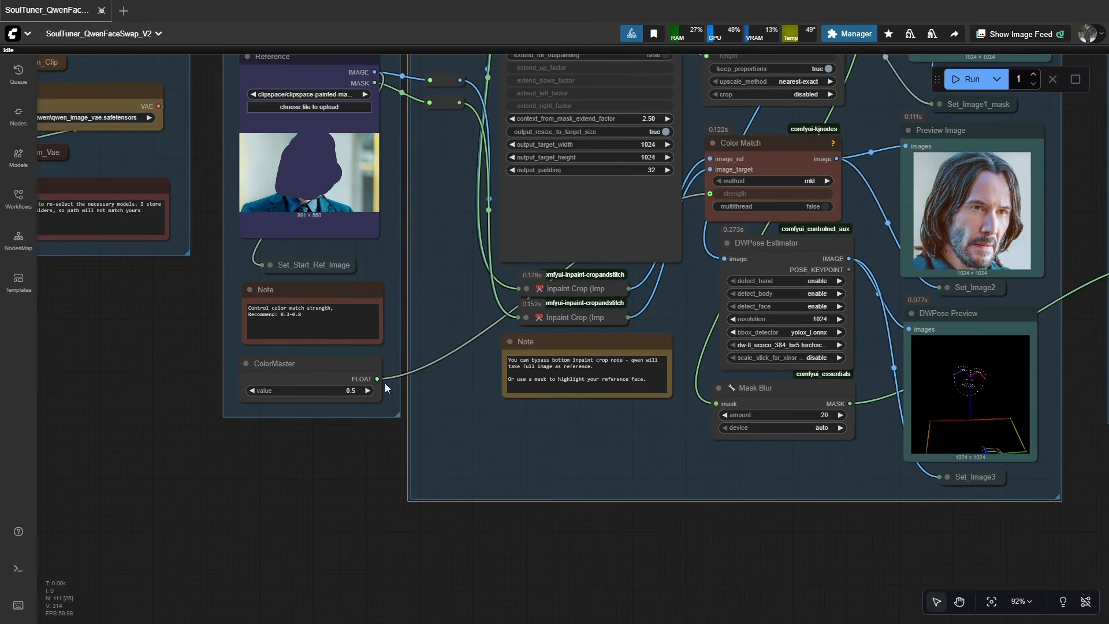
Step: Set the ColorMaster value to 0.8 and run the workflow to check the color-matched reference preview
left_click(351, 386)
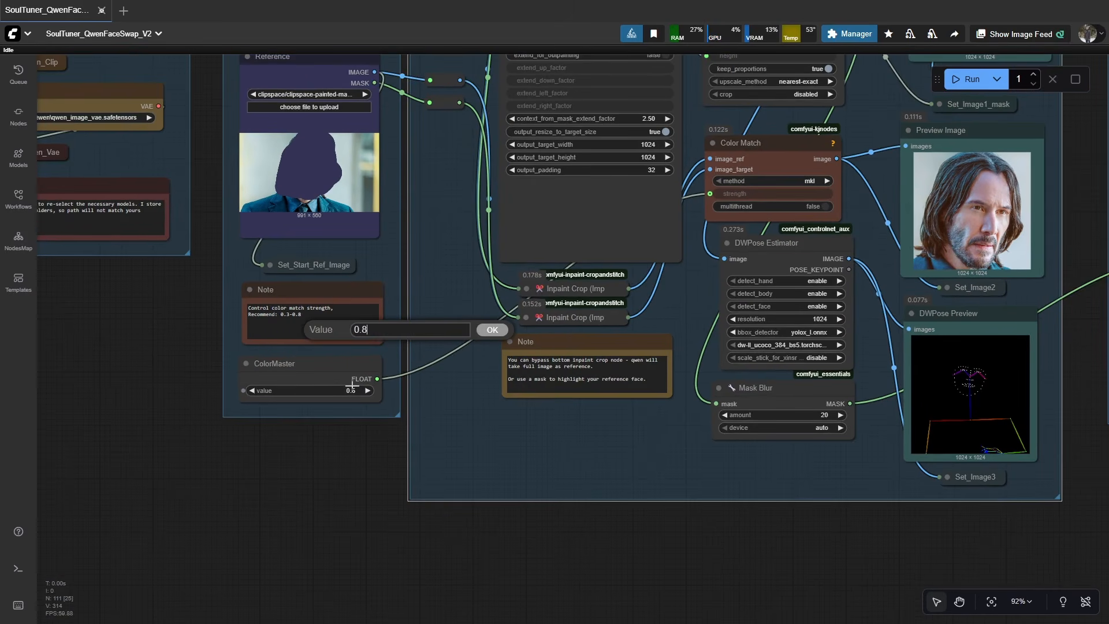
key("Return")
scroll(625, 325, "down", 2)
left_click_drag(670, 327, 428, 416)
left_click(965, 84)
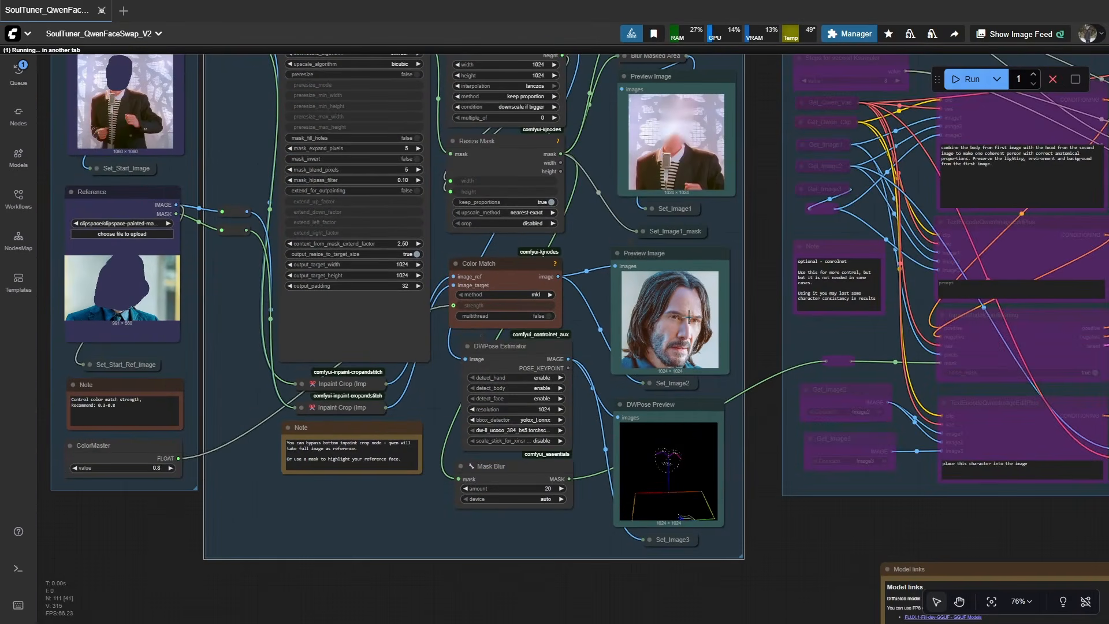
scroll(689, 317, "up", 5)
left_click_drag(764, 276, 691, 389)
scroll(602, 221, "down", 5)
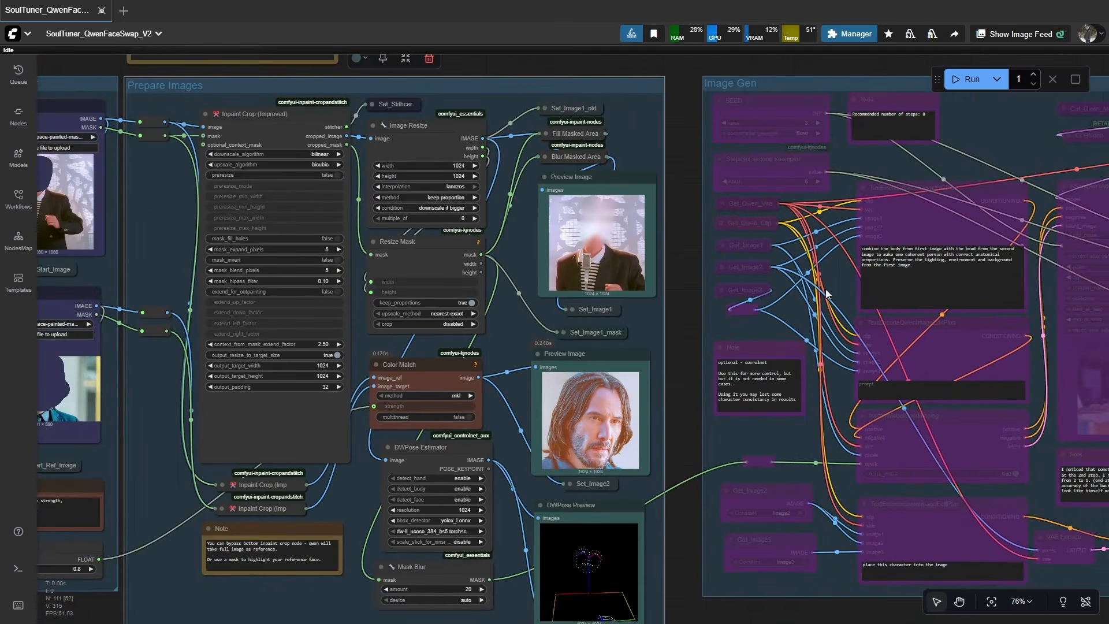
Step: Set the ColorMaster value to 0.3 and rerun the workflow to refresh the color-matched reference preview
left_click_drag(456, 456, 665, 361)
scroll(284, 485, "up", 2)
left_click(270, 472)
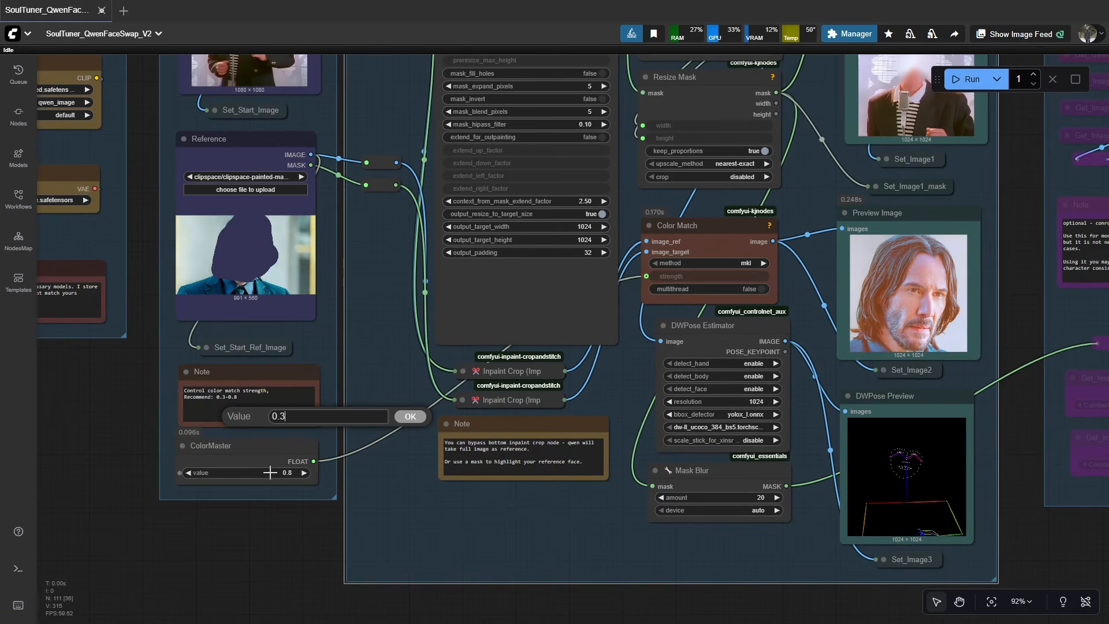
key("Return")
scroll(456, 450, "down", 1)
left_click_drag(627, 371, 357, 456)
scroll(521, 404, "down", 2)
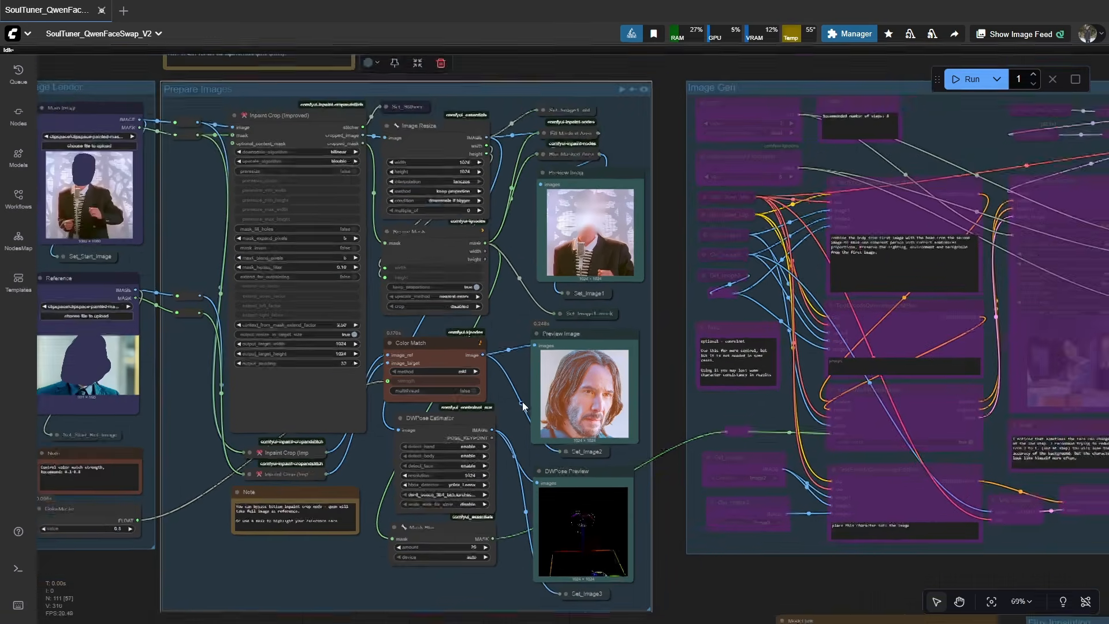
left_click_drag(520, 404, 595, 373)
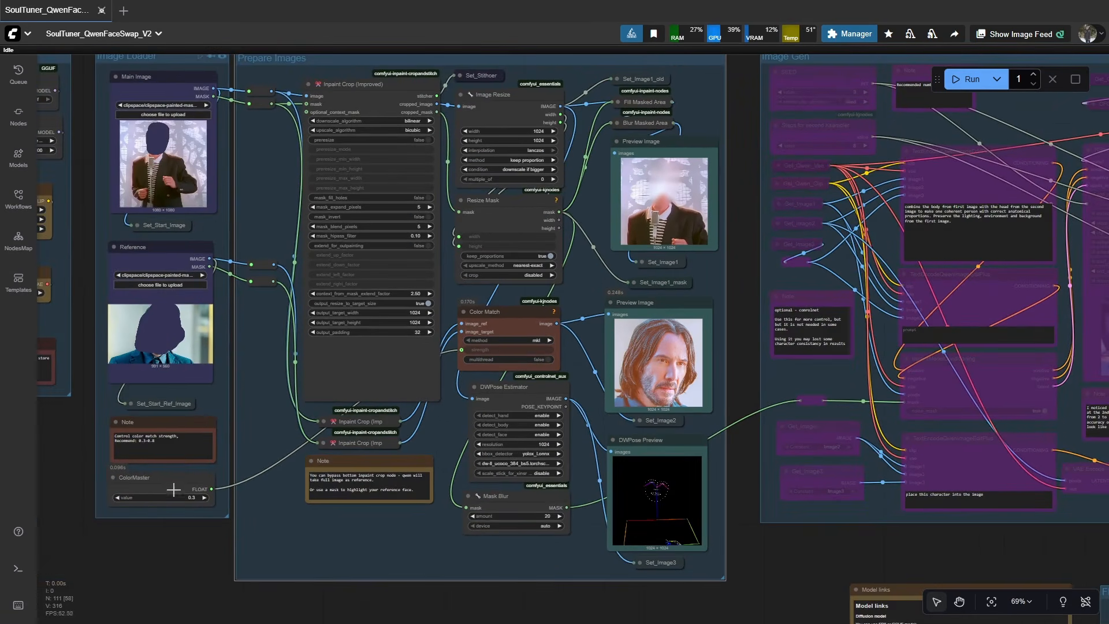
left_click_drag(241, 489, 110, 555)
scroll(558, 178, "up", 1)
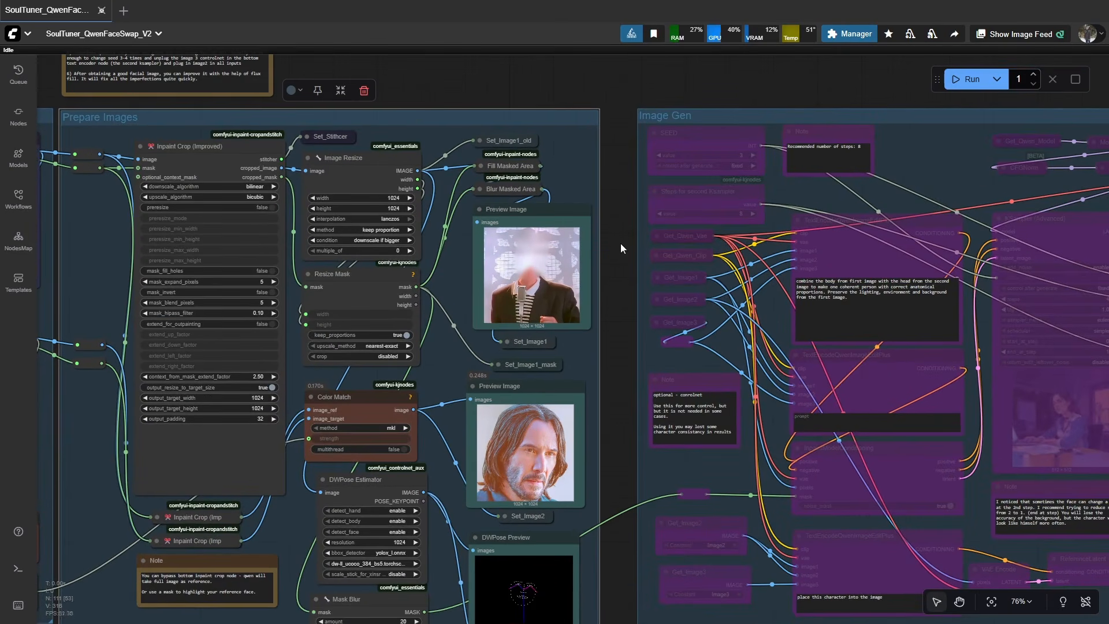
left_click(963, 84)
Step: Enable the Image Gen group and run the workflow to generate the head swap
left_click_drag(591, 465, 614, 303)
scroll(579, 335, "up", 3)
left_click_drag(782, 224, 383, 386)
scroll(383, 387, "down", 5)
left_click_drag(640, 260, 510, 238)
left_click(843, 144)
scroll(318, 209, "up", 3)
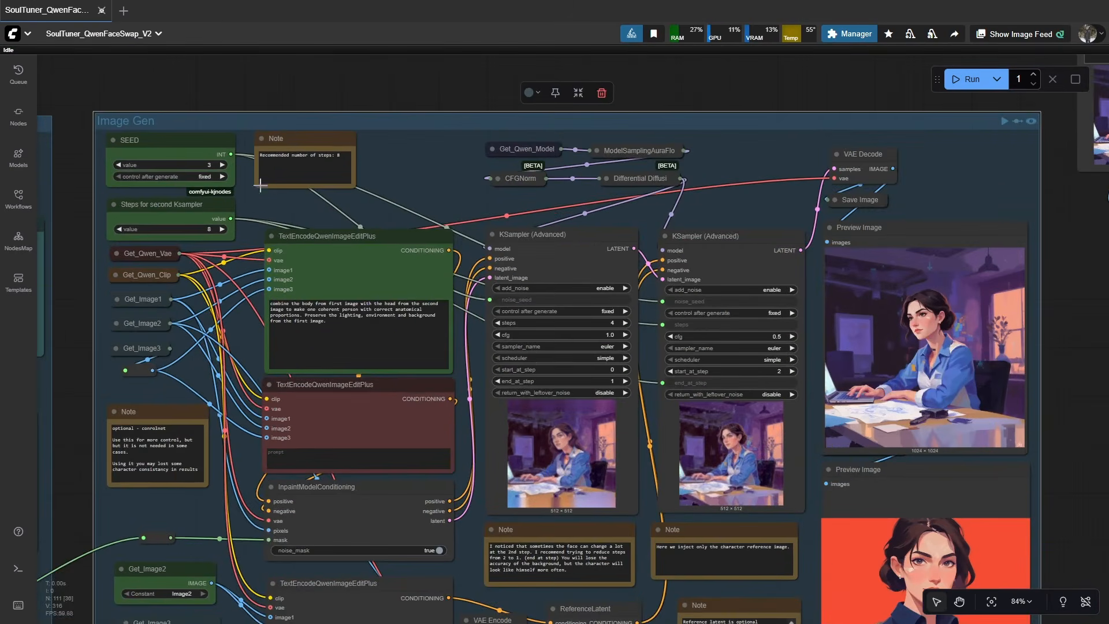
left_click_drag(307, 208, 362, 165)
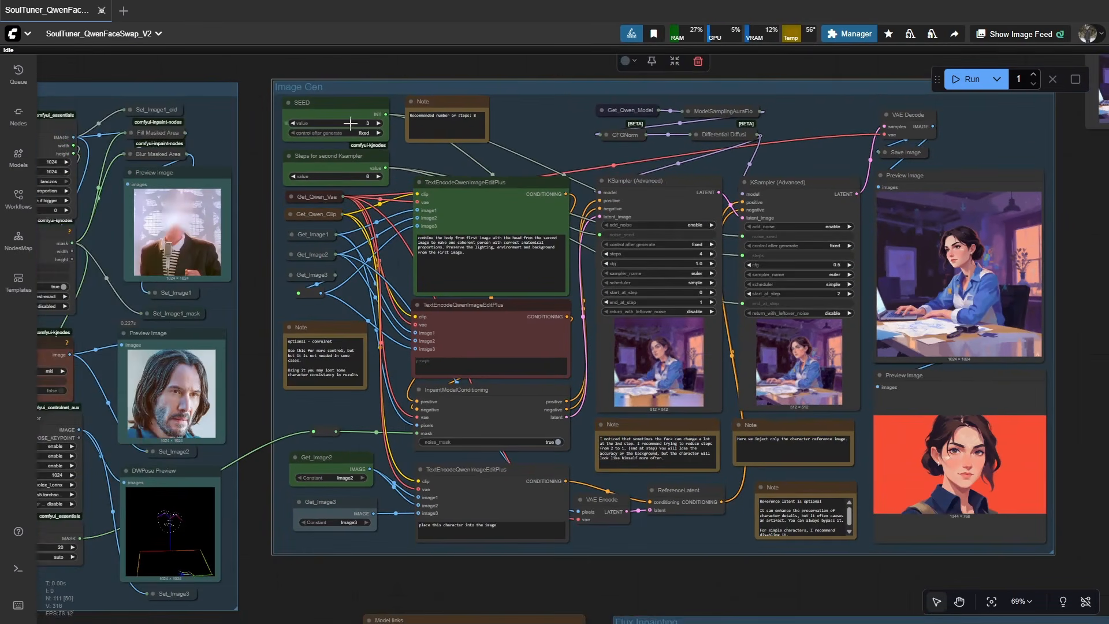
left_click_drag(597, 165, 473, 139)
left_click(968, 80)
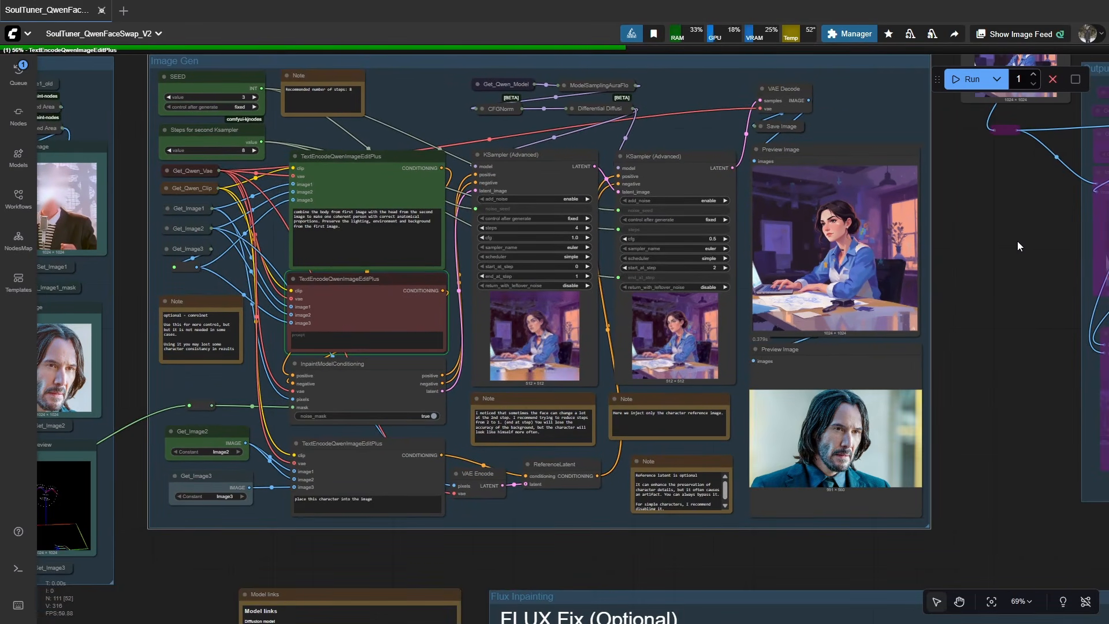
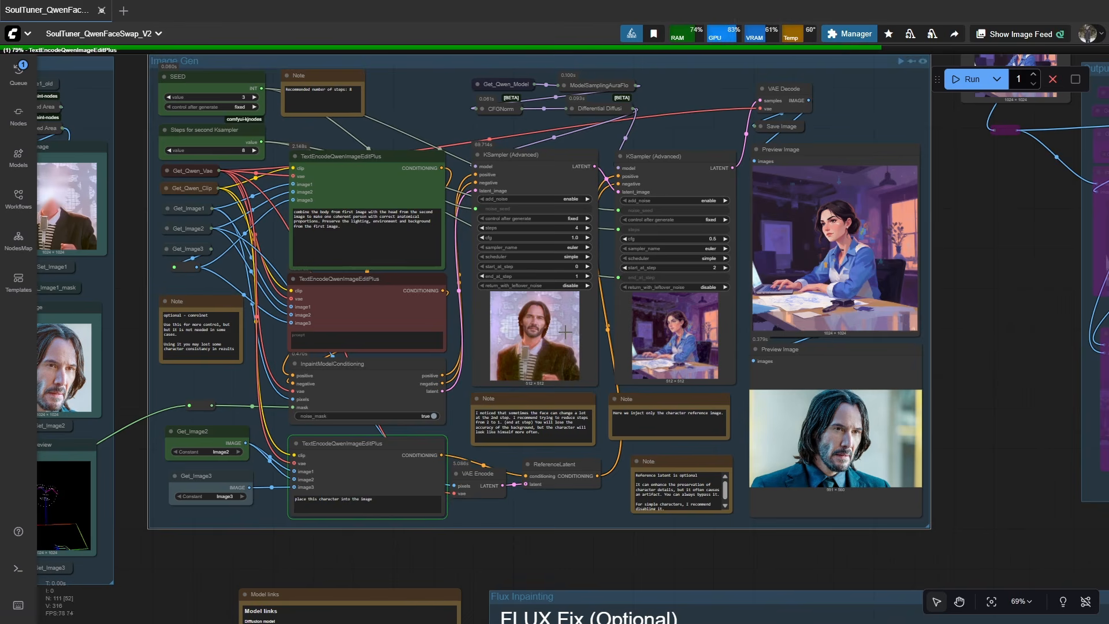
Step: Examine the first KSampler's preview of the swapped head up close while the generation runs
scroll(564, 326, "up", 2)
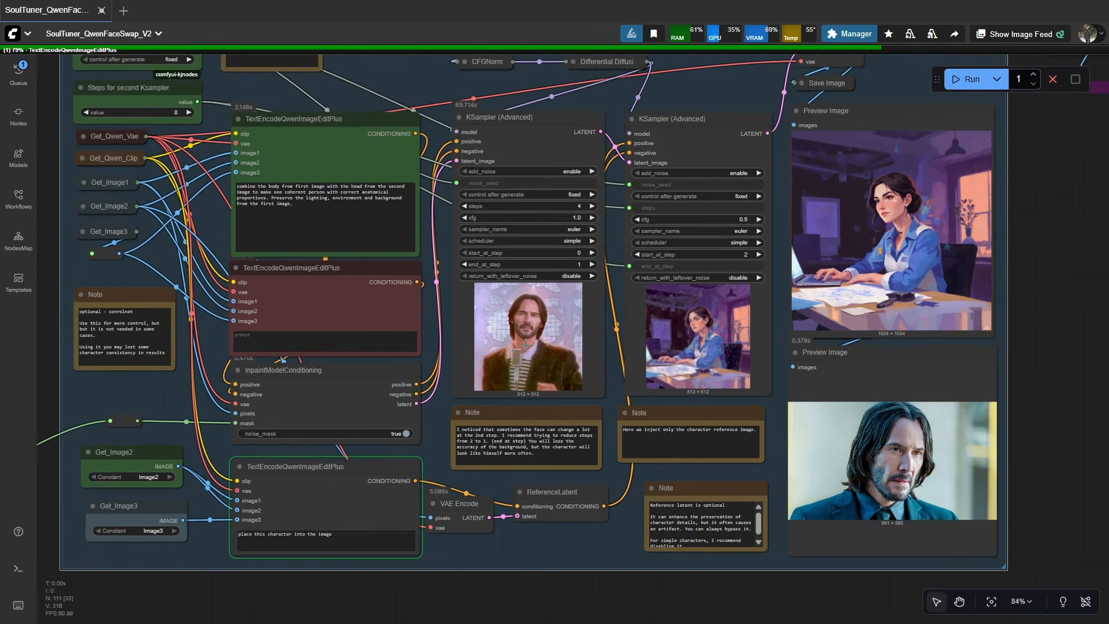
scroll(525, 345, "up", 8)
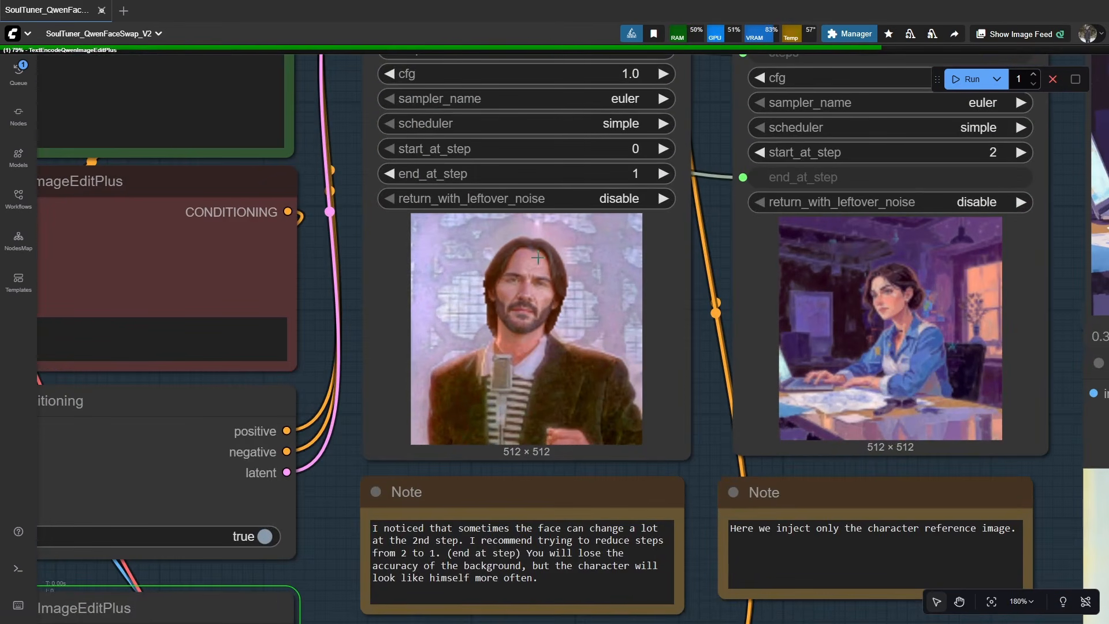
scroll(538, 257, "down", 5)
scroll(519, 242, "up", 2)
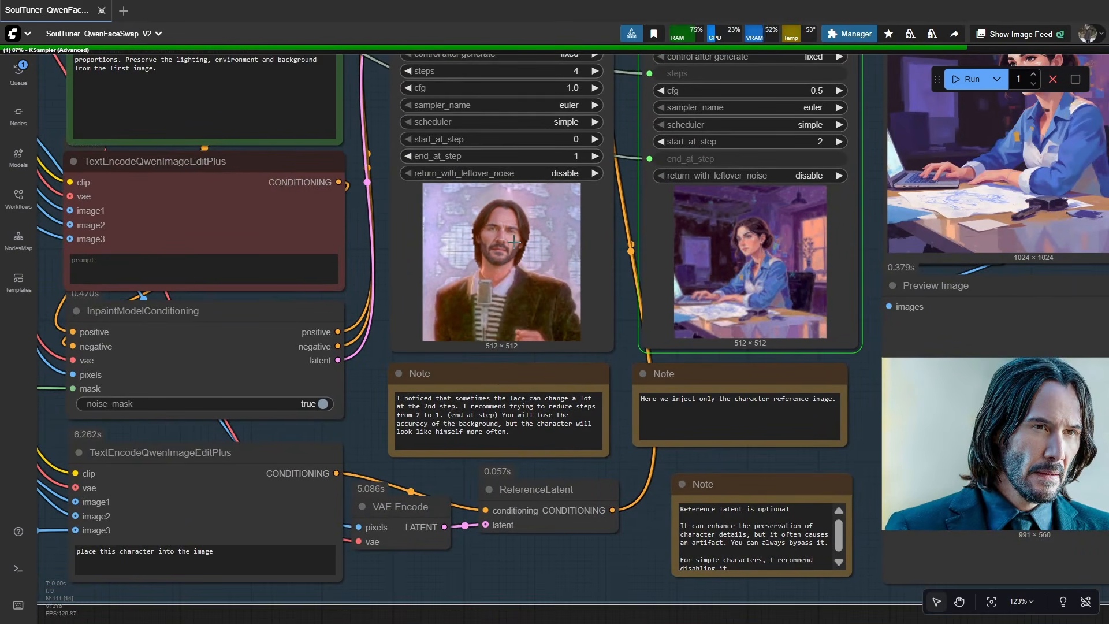
scroll(514, 243, "down", 4)
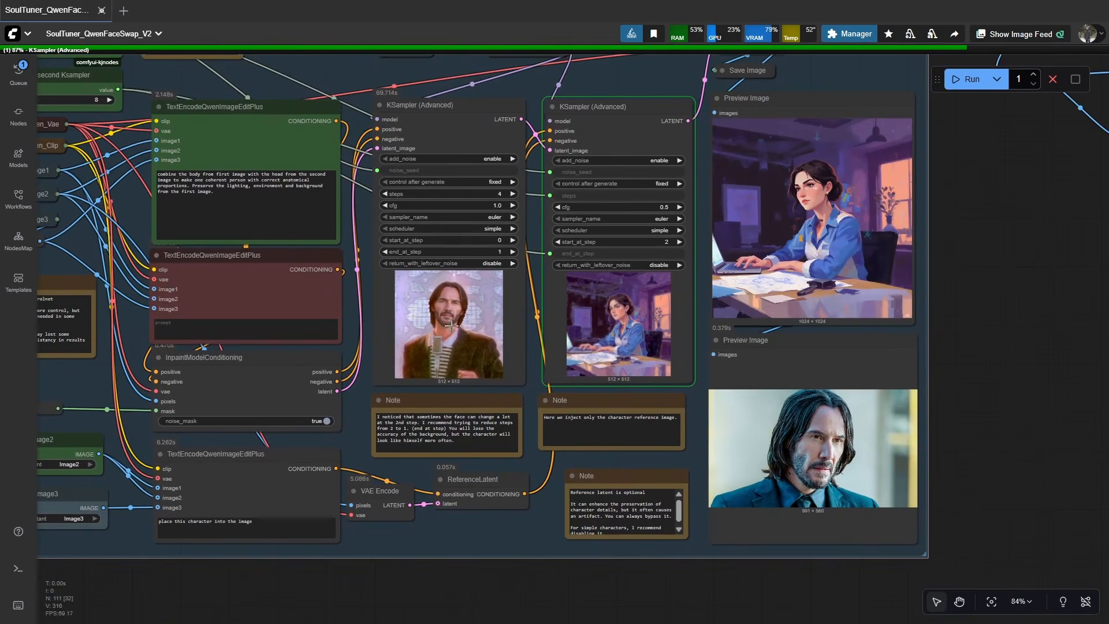
scroll(449, 326, "up", 10)
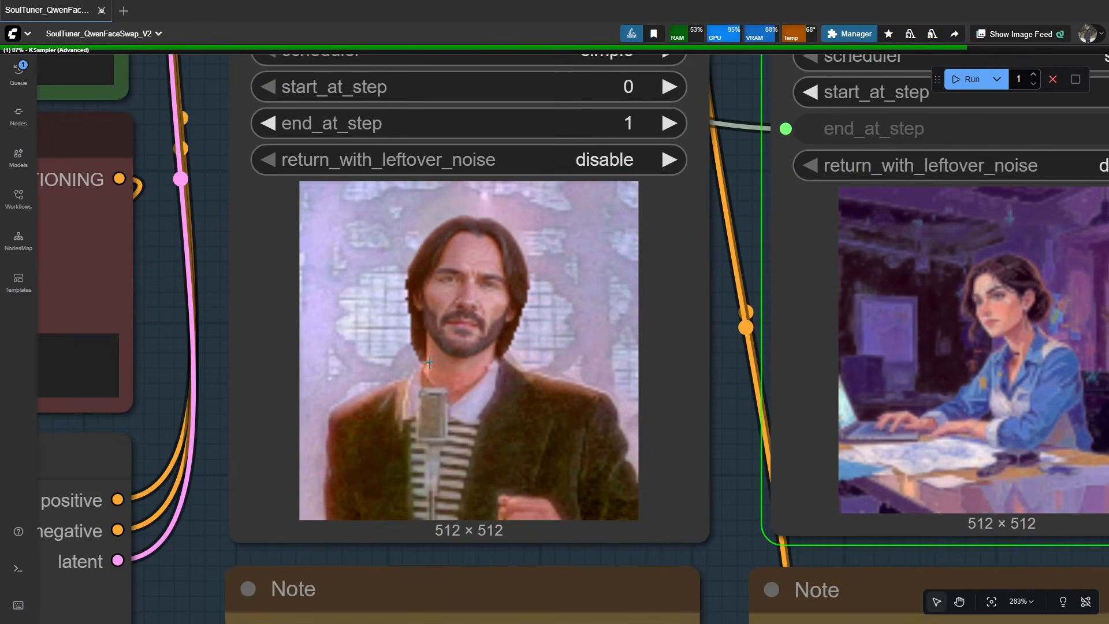
scroll(490, 355, "down", 3)
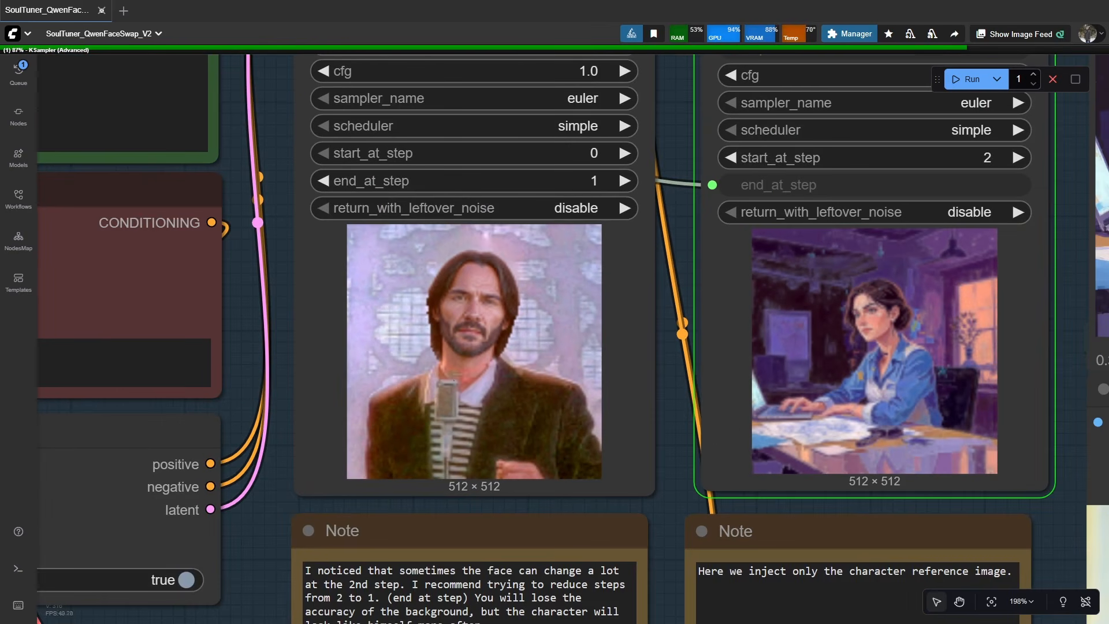
scroll(496, 353, "down", 6)
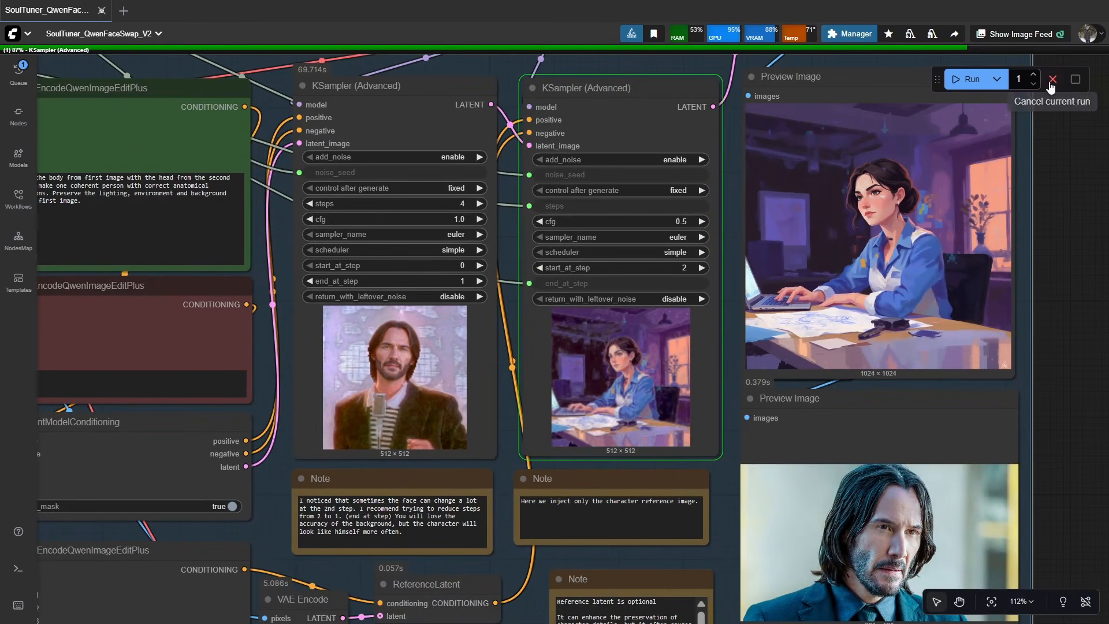
scroll(744, 383, "down", 3)
left_click_drag(559, 372, 729, 407)
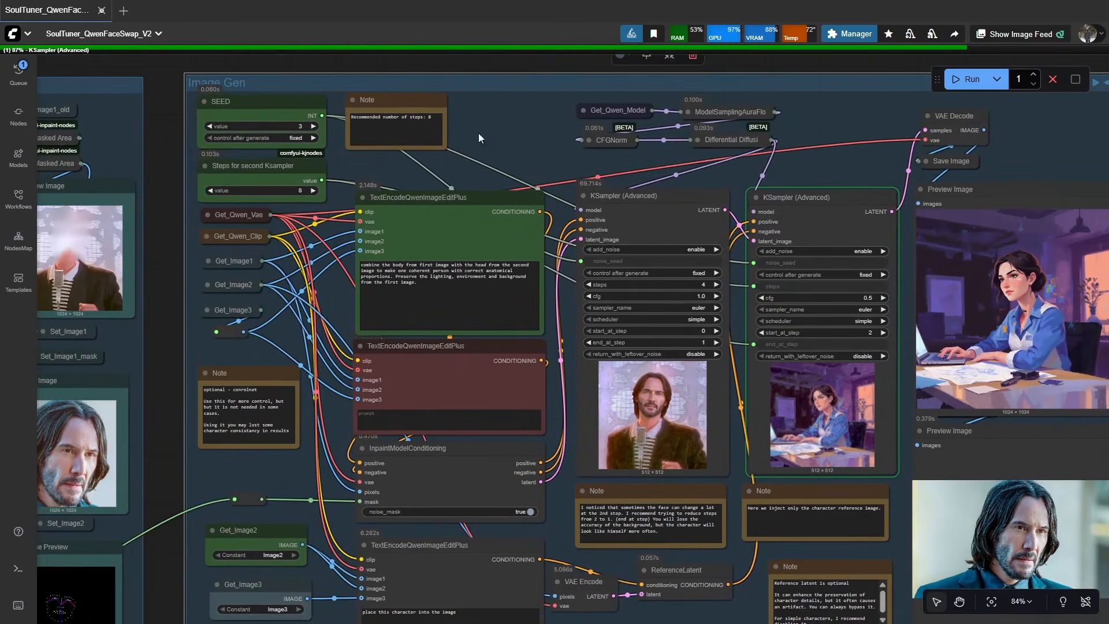
Step: Compare the face and hair in the two KSampler previews and examine the decoded result
scroll(651, 381, "up", 4)
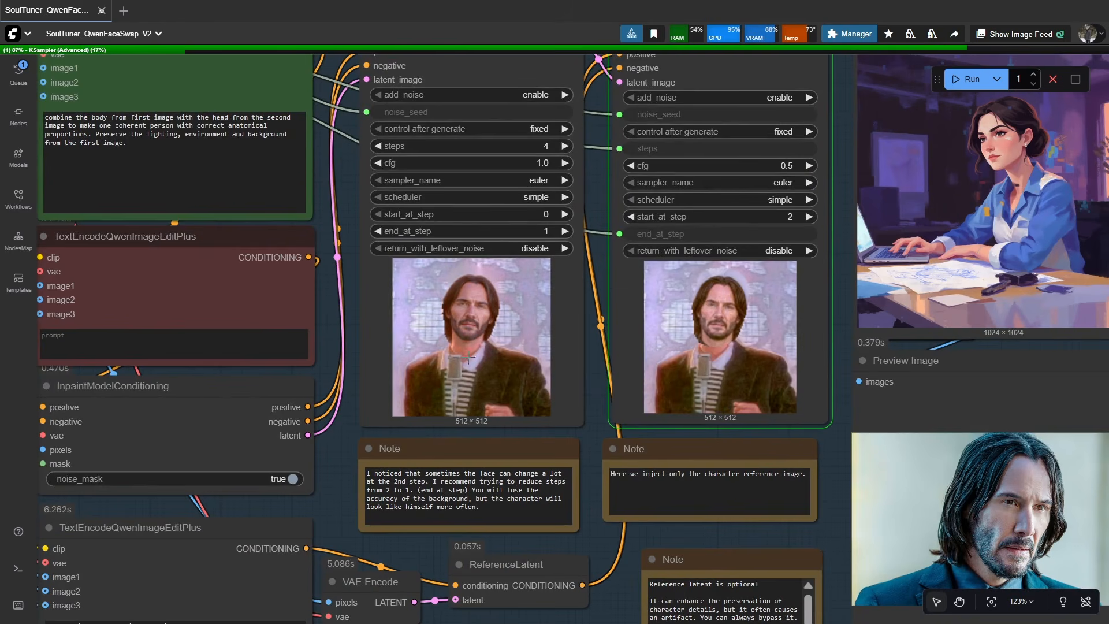
left_click_drag(487, 350, 404, 354)
scroll(642, 321, "down", 1)
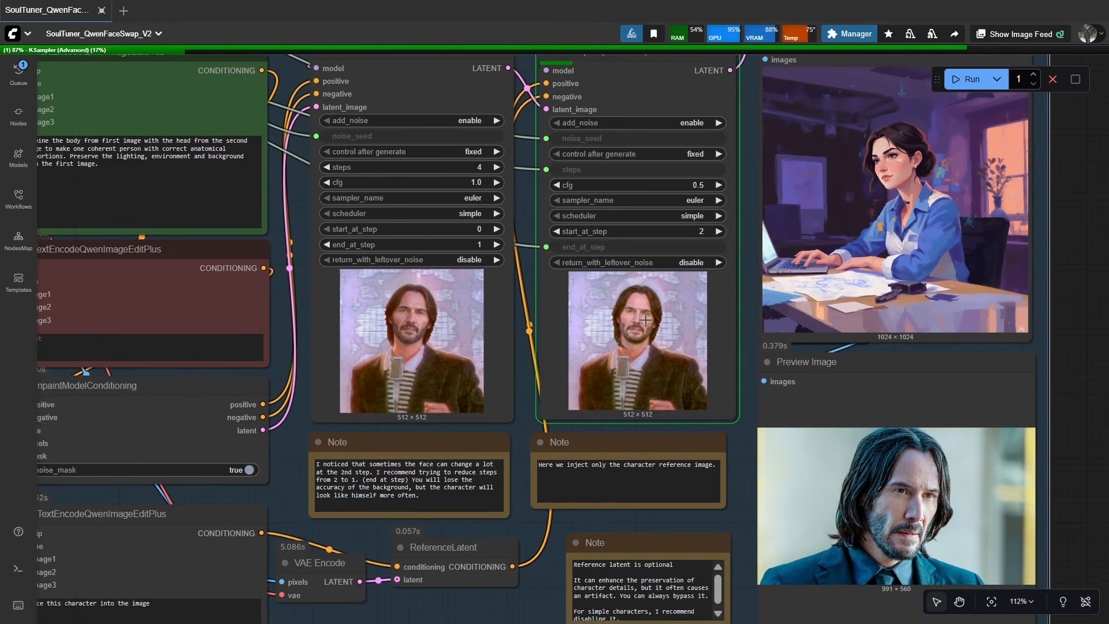
left_click_drag(641, 322, 607, 324)
scroll(618, 322, "up", 3)
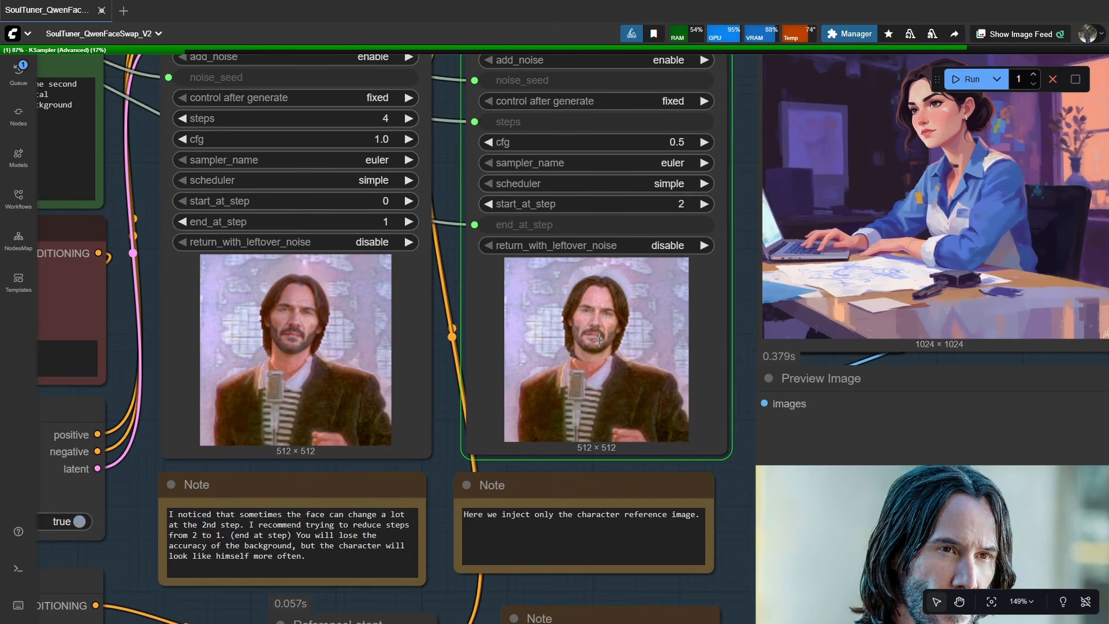
scroll(589, 338, "up", 2)
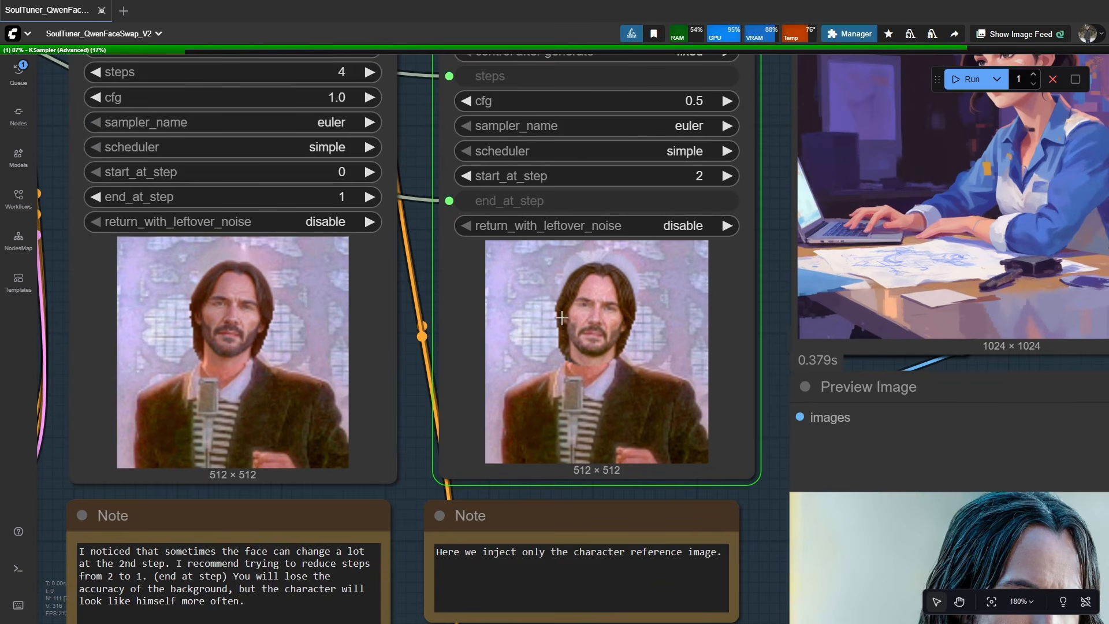
scroll(601, 361, "down", 2)
scroll(568, 355, "up", 4)
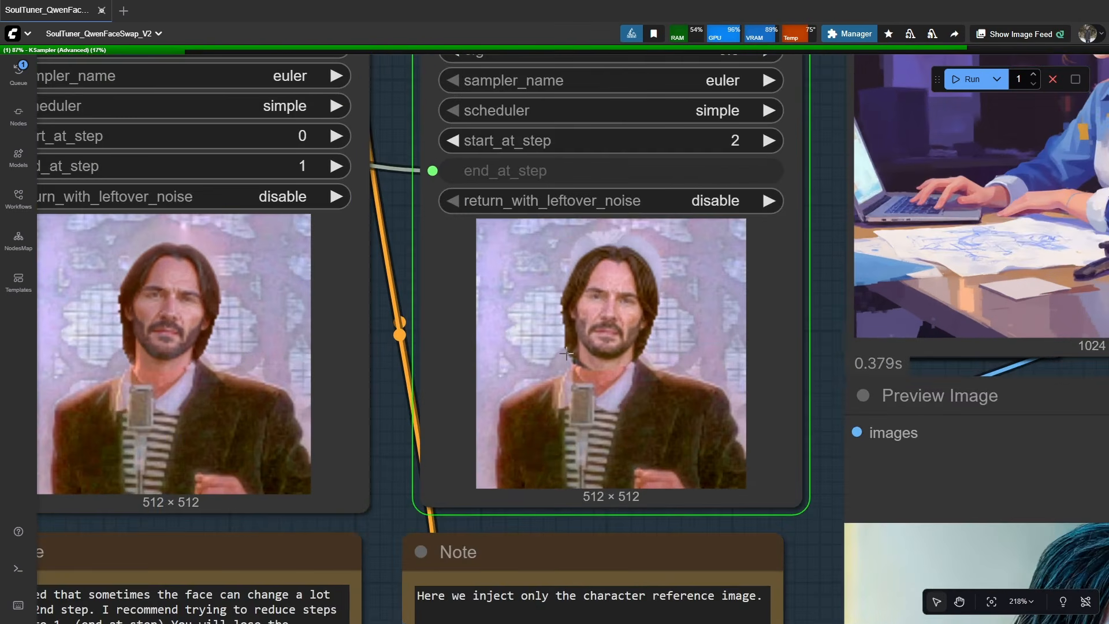
scroll(561, 346, "down", 4)
left_click_drag(386, 335, 511, 286)
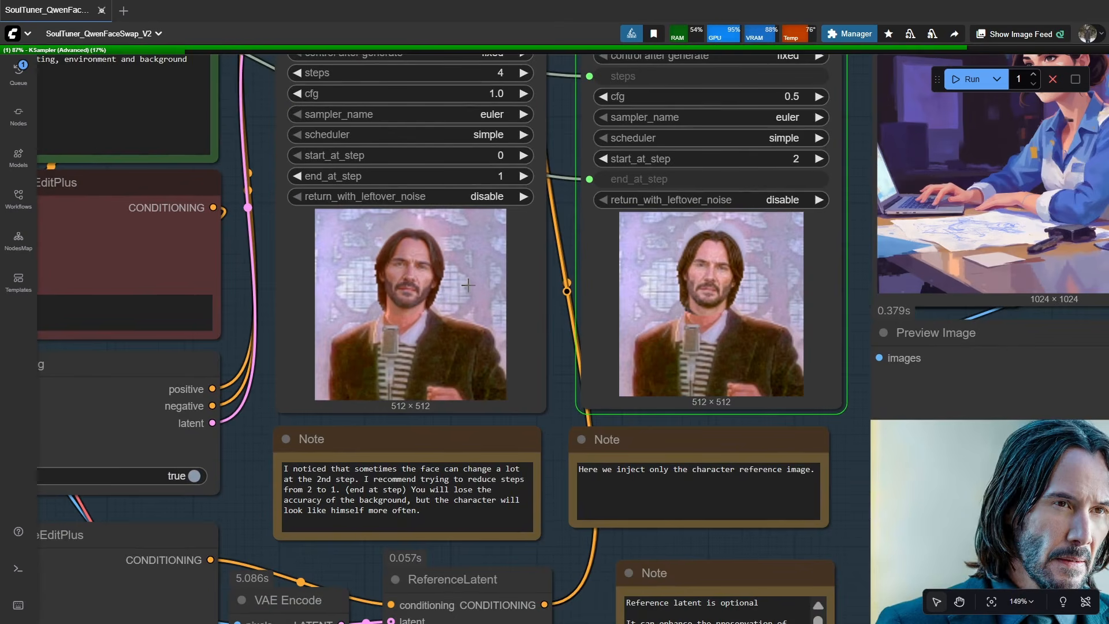
scroll(469, 280, "down", 3)
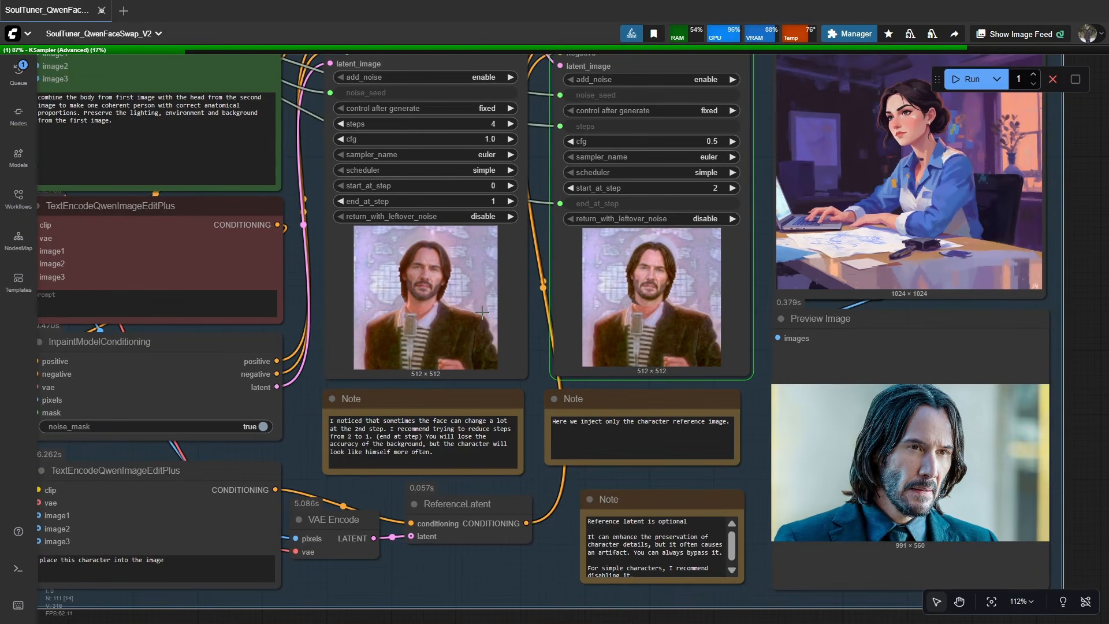
left_click_drag(530, 294, 526, 336)
scroll(524, 335, "down", 1)
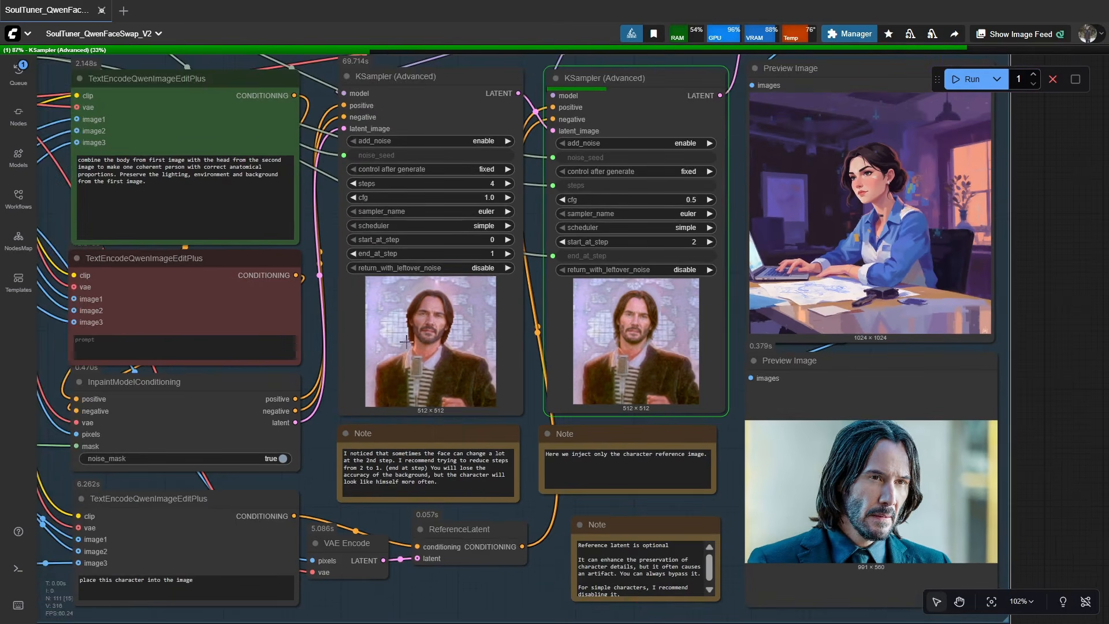
scroll(442, 330, "up", 2)
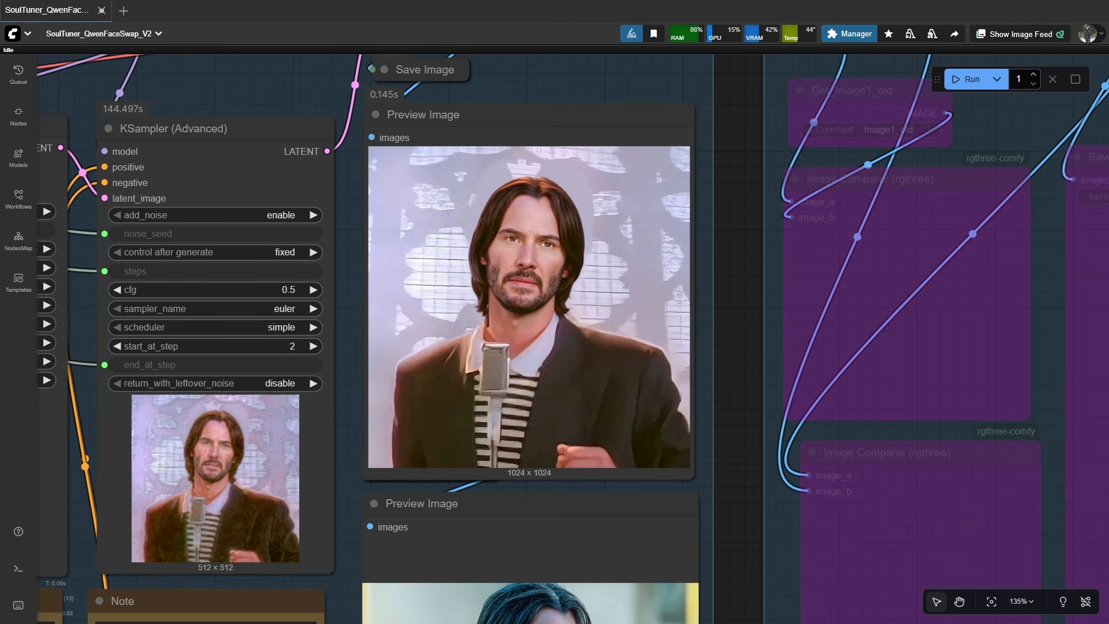
Step: Enable the Output group and run the workflow to stitch the swapped head into the original photo and save it
scroll(579, 271, "down", 4)
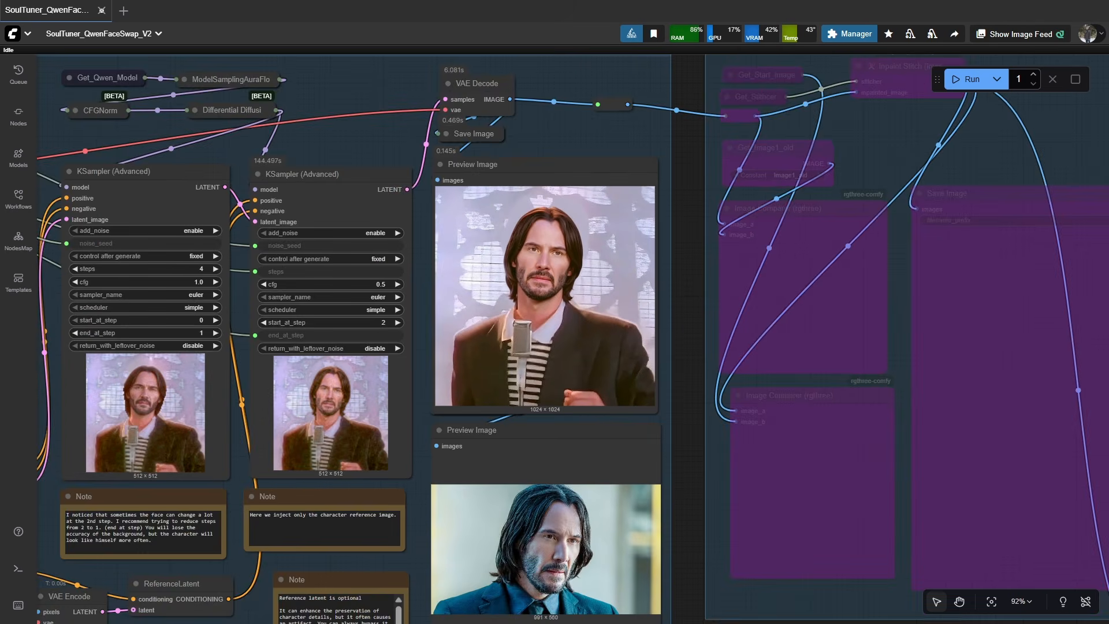
left_click_drag(624, 326, 414, 348)
scroll(414, 349, "down", 1)
left_click_drag(886, 231, 716, 229)
left_click(836, 92)
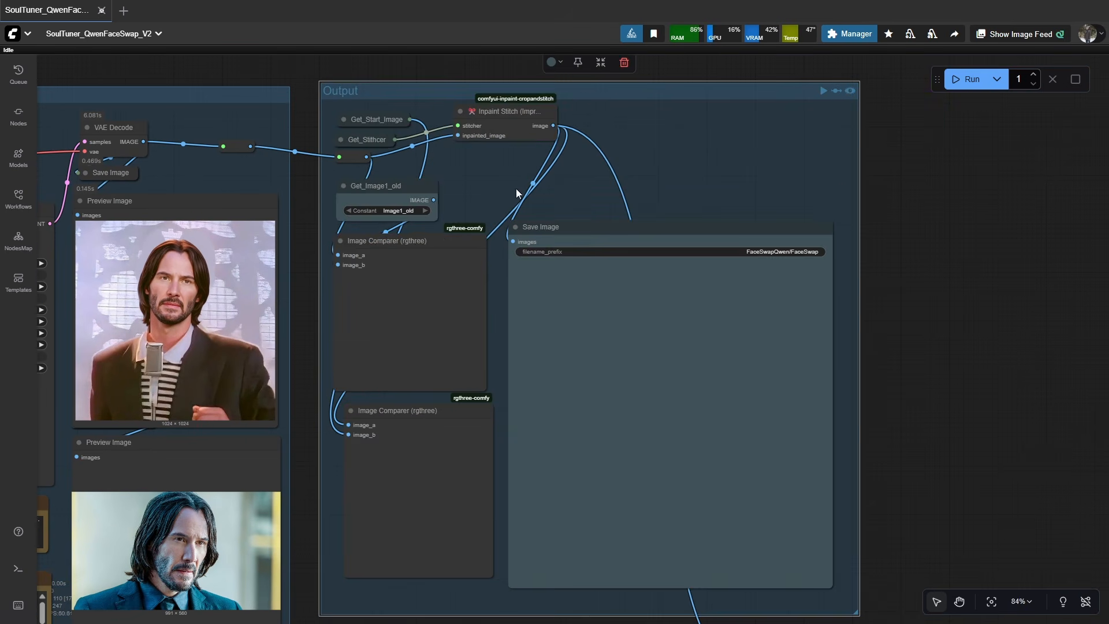
scroll(515, 188, "down", 1)
left_click_drag(515, 189, 715, 165)
left_click(974, 84)
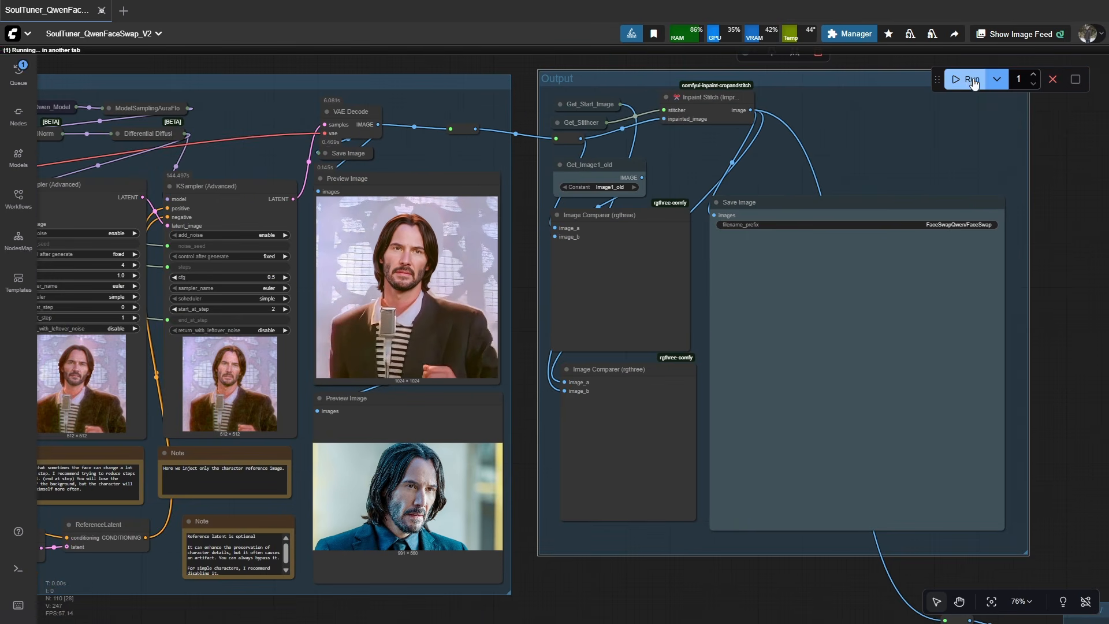
left_click_drag(659, 360, 523, 369)
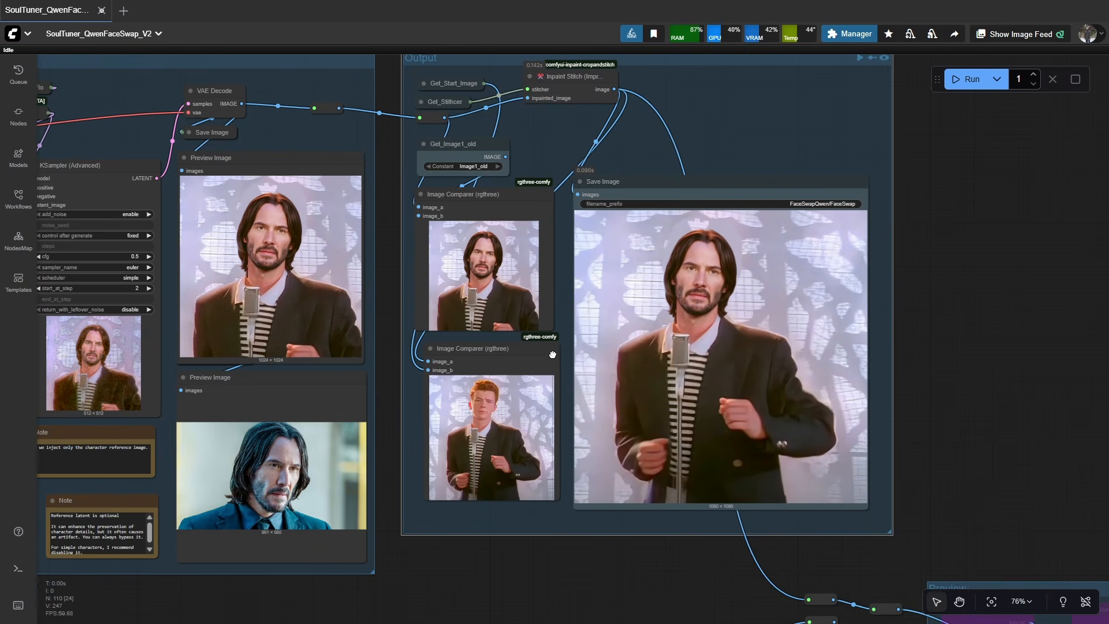
Step: Compare the stitched result with the original photo in the lower Image Comparer and inspect both KSampler previews up close
scroll(447, 415, "up", 3)
scroll(447, 415, "up", 11)
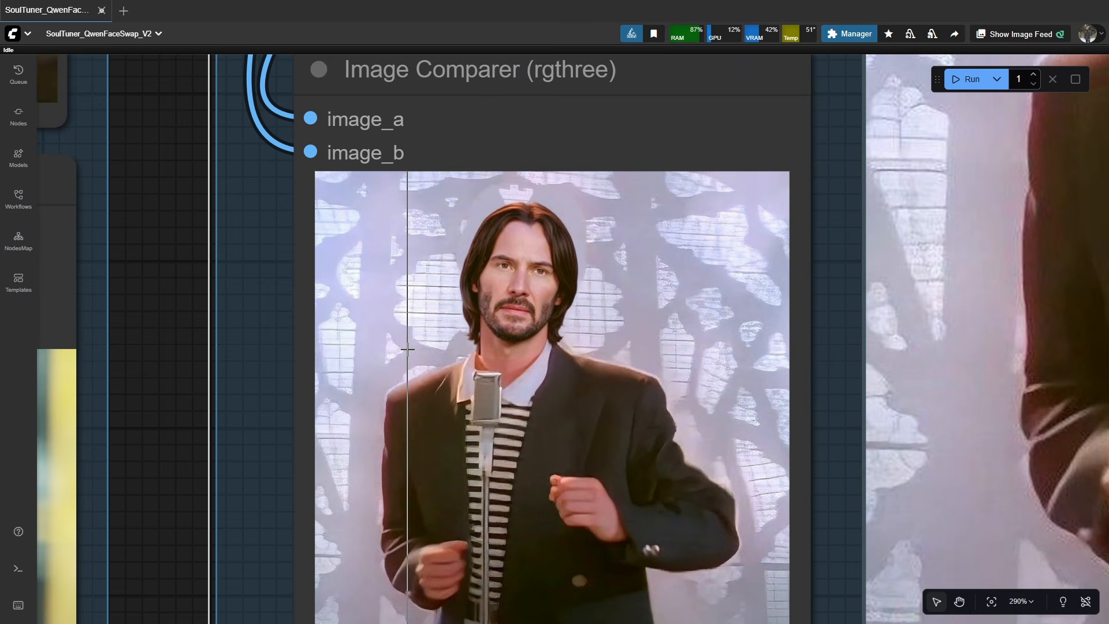
scroll(604, 229, "down", 13)
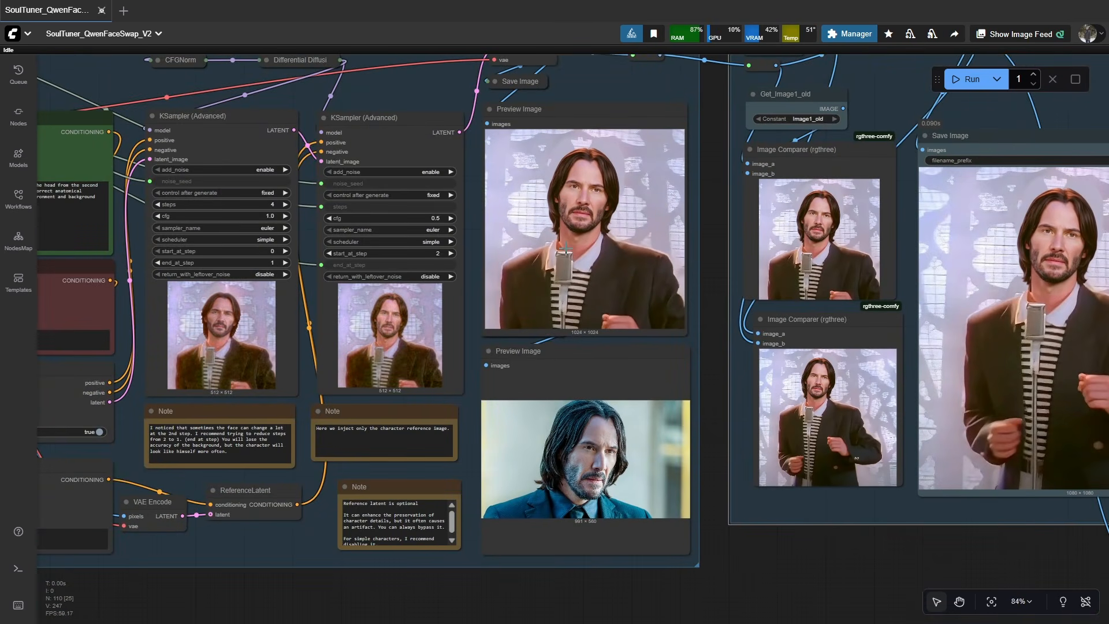
left_click_drag(564, 249, 604, 259)
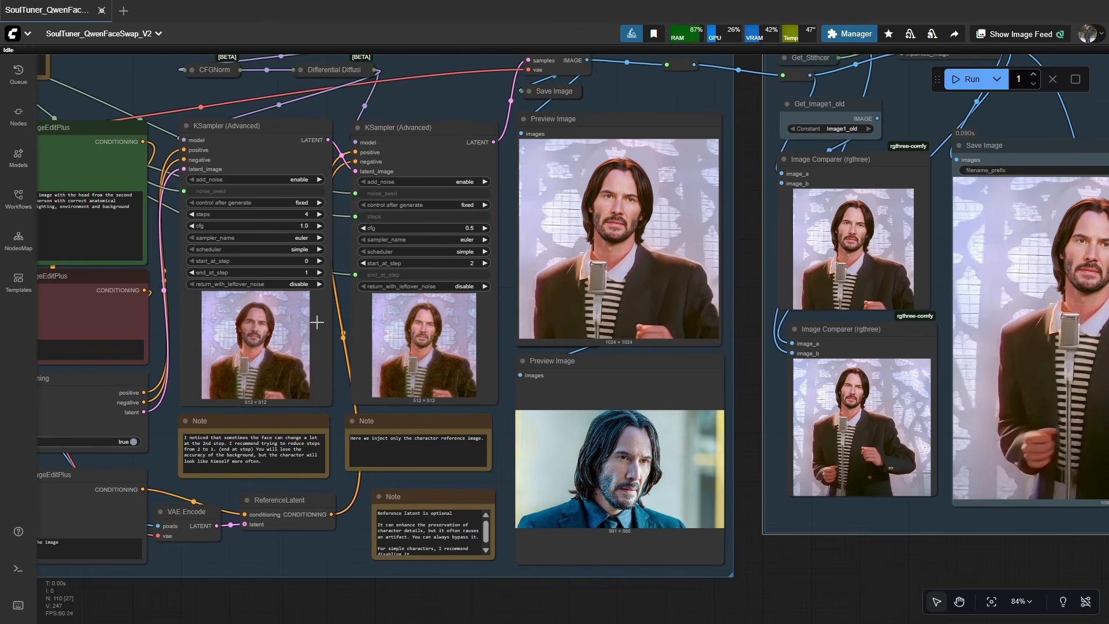
scroll(265, 350, "up", 3)
scroll(266, 350, "up", 5)
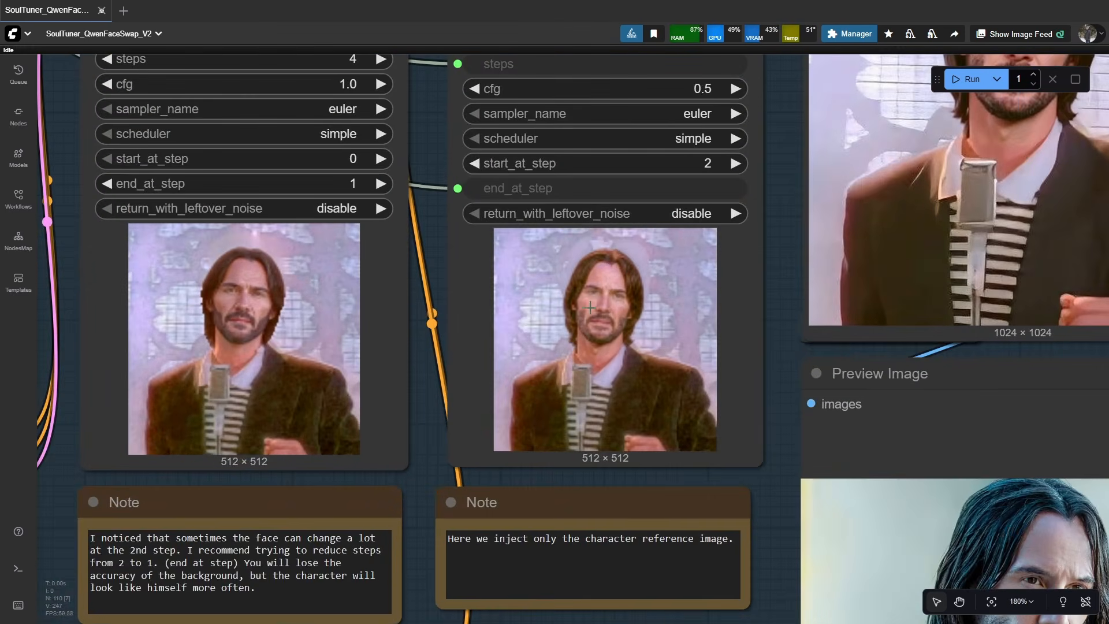
scroll(555, 352, "down", 3)
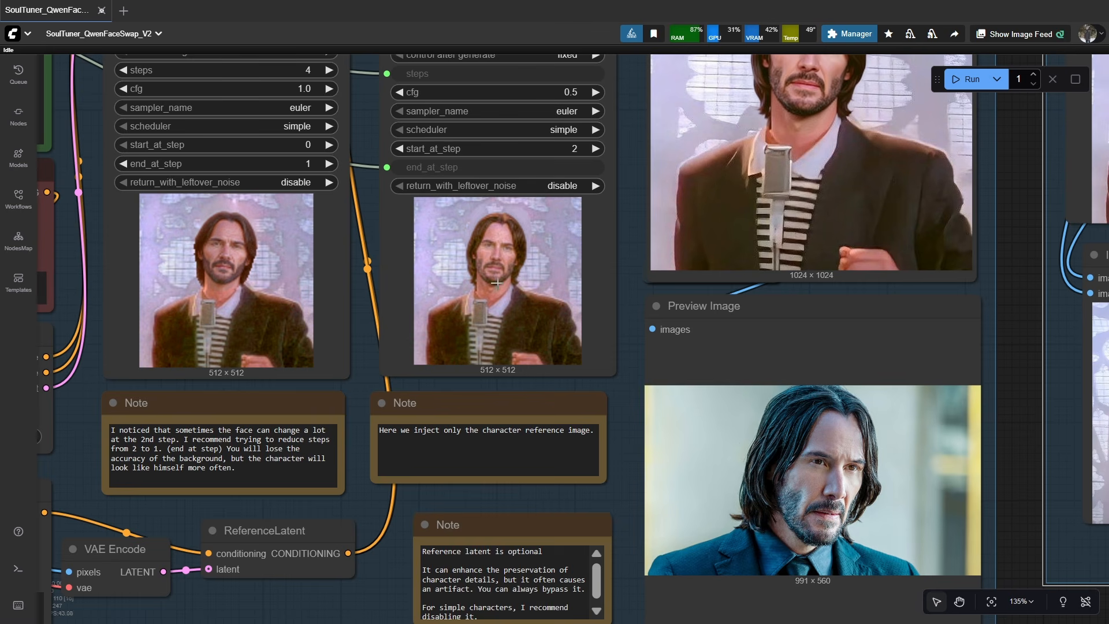
scroll(546, 295, "down", 2)
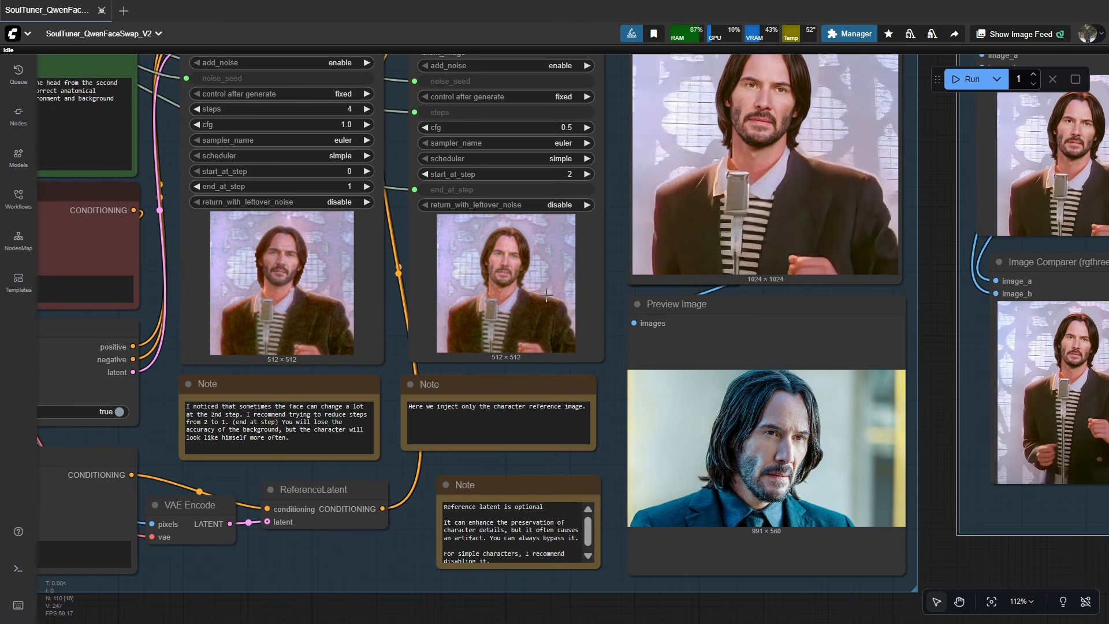
Step: Review the Image Gen group's seed, step, prompt and conditioning nodes alongside the two KSamplers
scroll(545, 295, "down", 1)
scroll(545, 295, "down", 2)
left_click_drag(257, 209, 463, 273)
left_click_drag(446, 203, 537, 283)
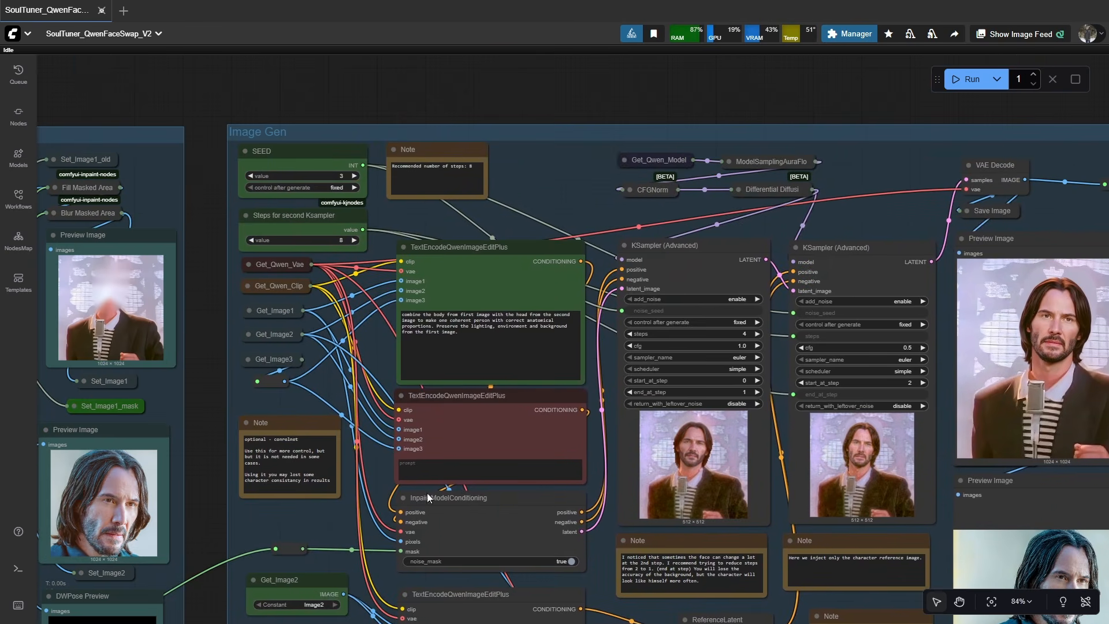
left_click_drag(428, 498, 420, 306)
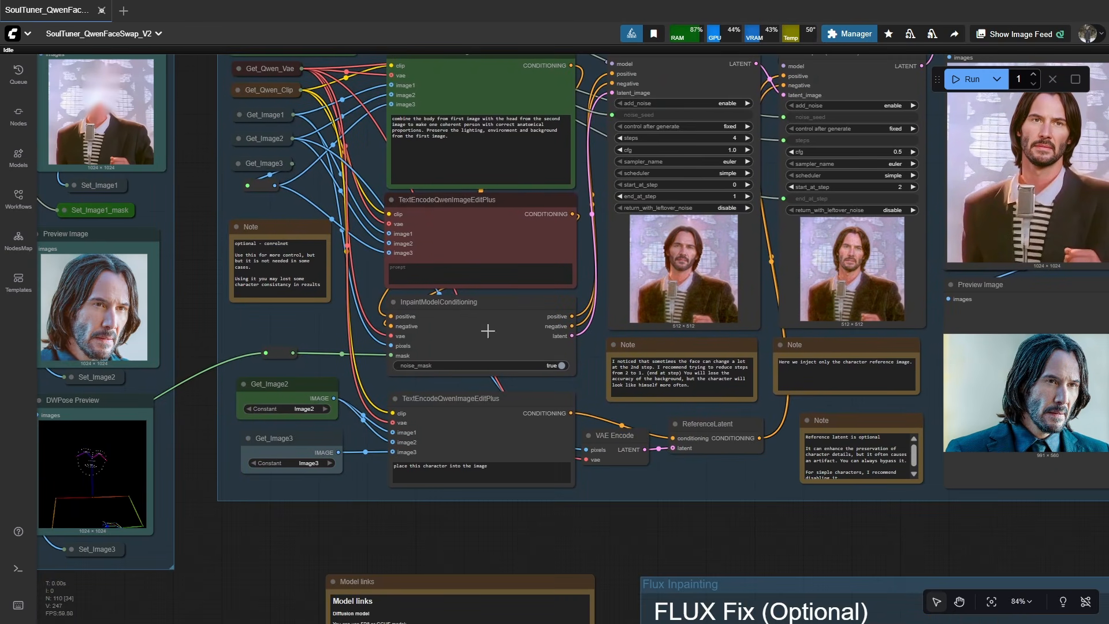
left_click_drag(494, 244, 482, 363)
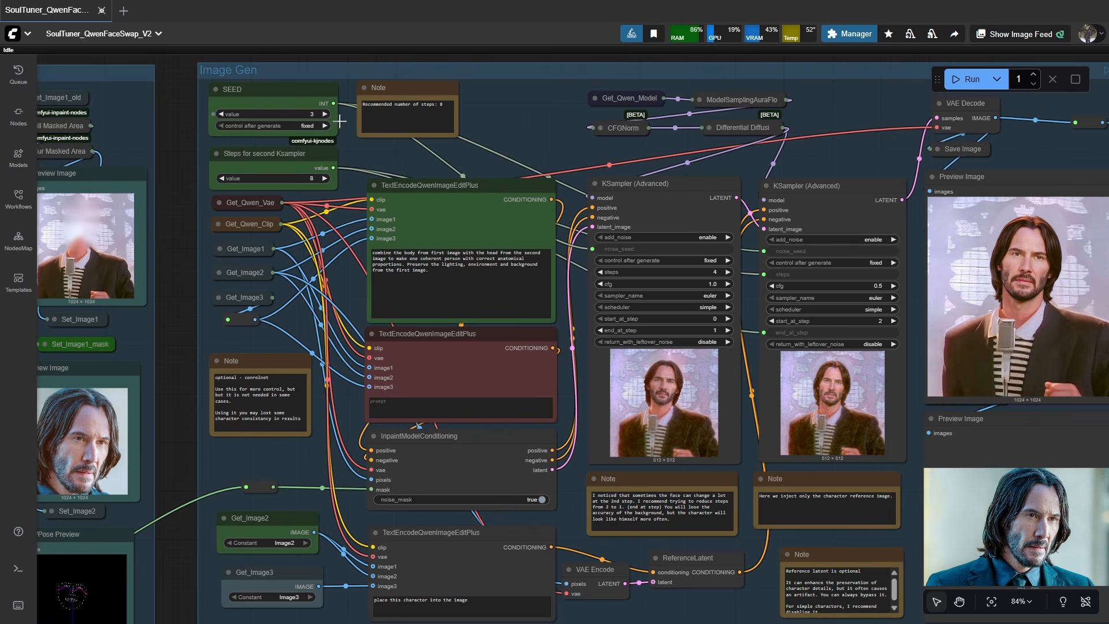
left_click_drag(727, 231, 517, 192)
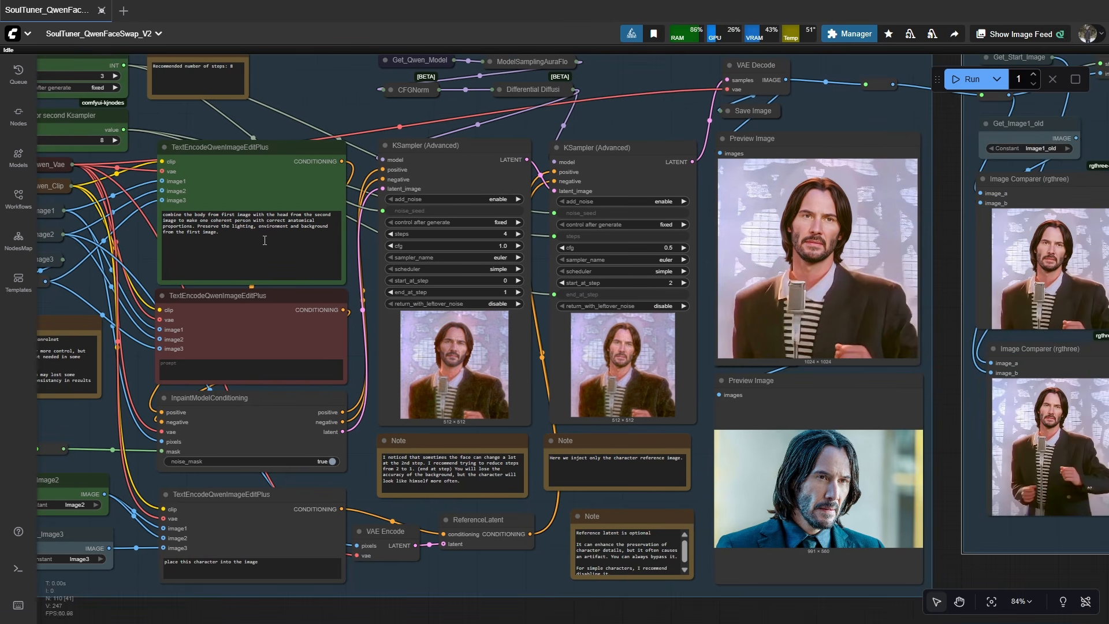
left_click(172, 243)
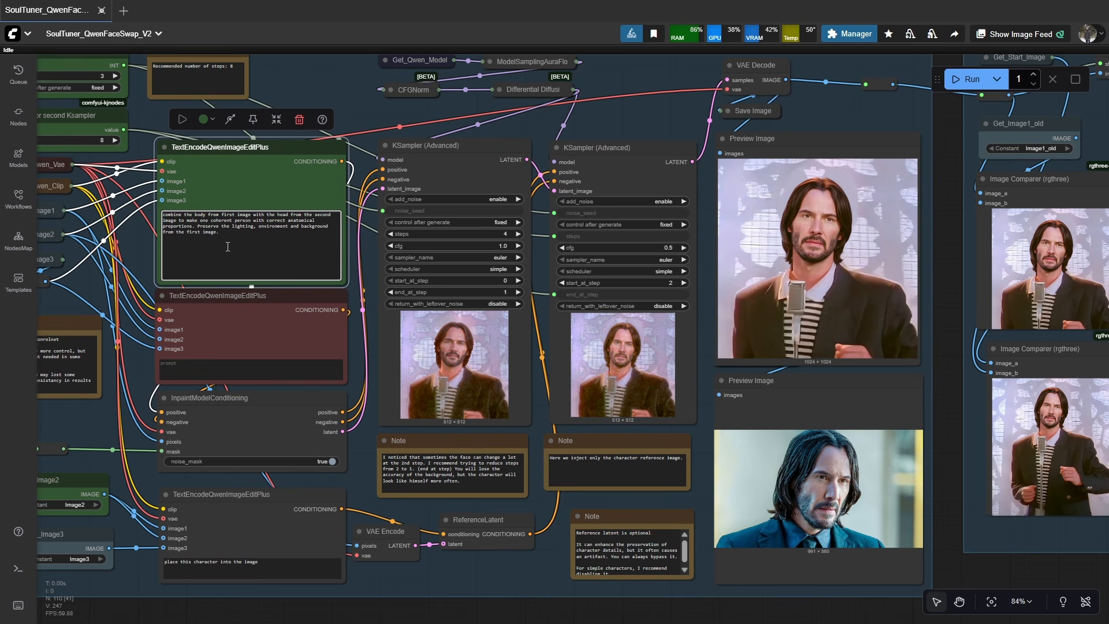
Step: Check the decoded head-swap preview against the reference portrait and the saved image in the Output group
left_click_drag(674, 310, 392, 291)
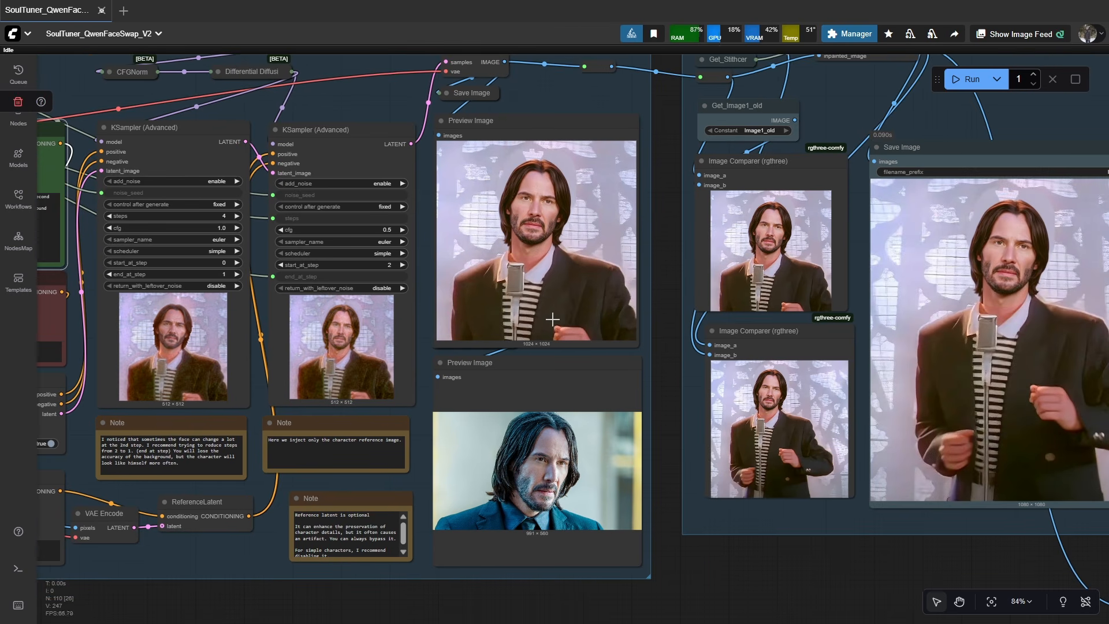
scroll(574, 214, "up", 3)
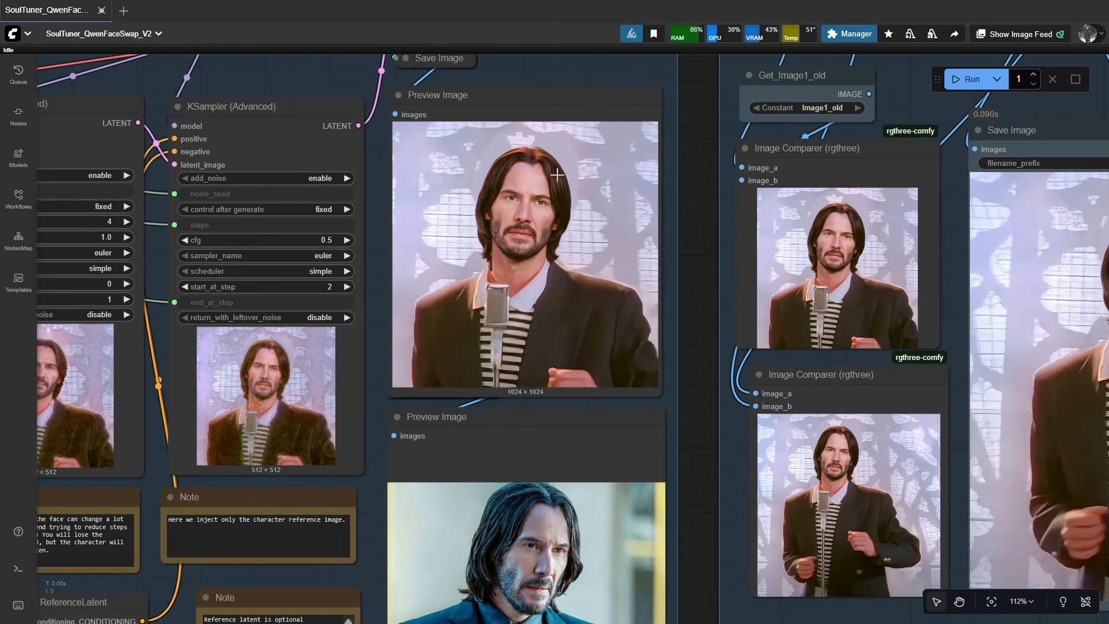
left_click_drag(619, 269, 313, 292)
scroll(427, 285, "down", 3)
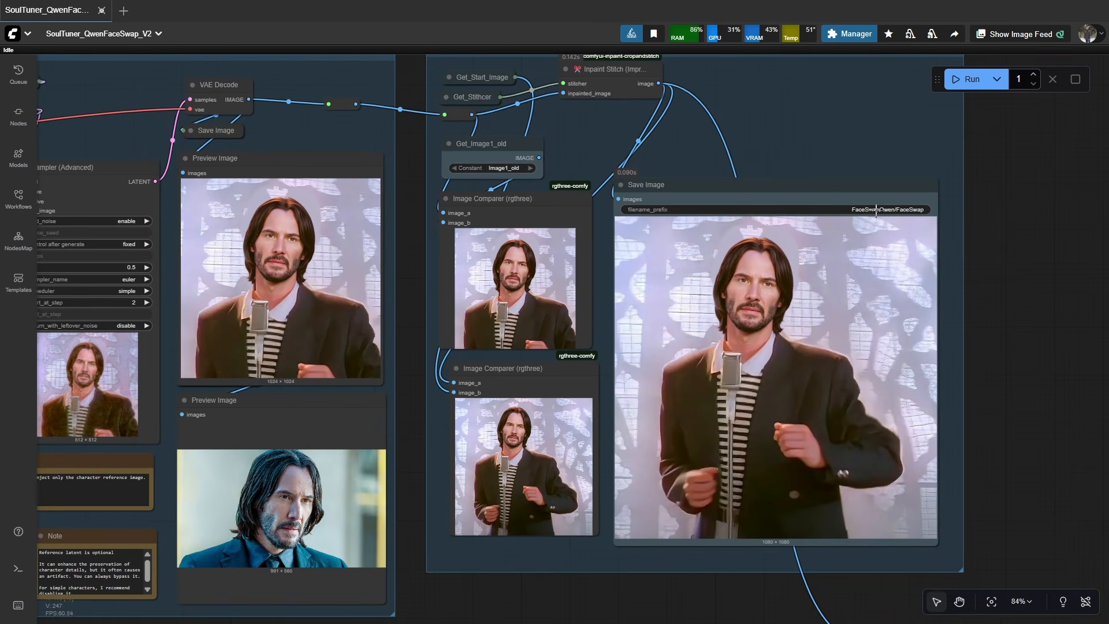
scroll(844, 215, "down", 4)
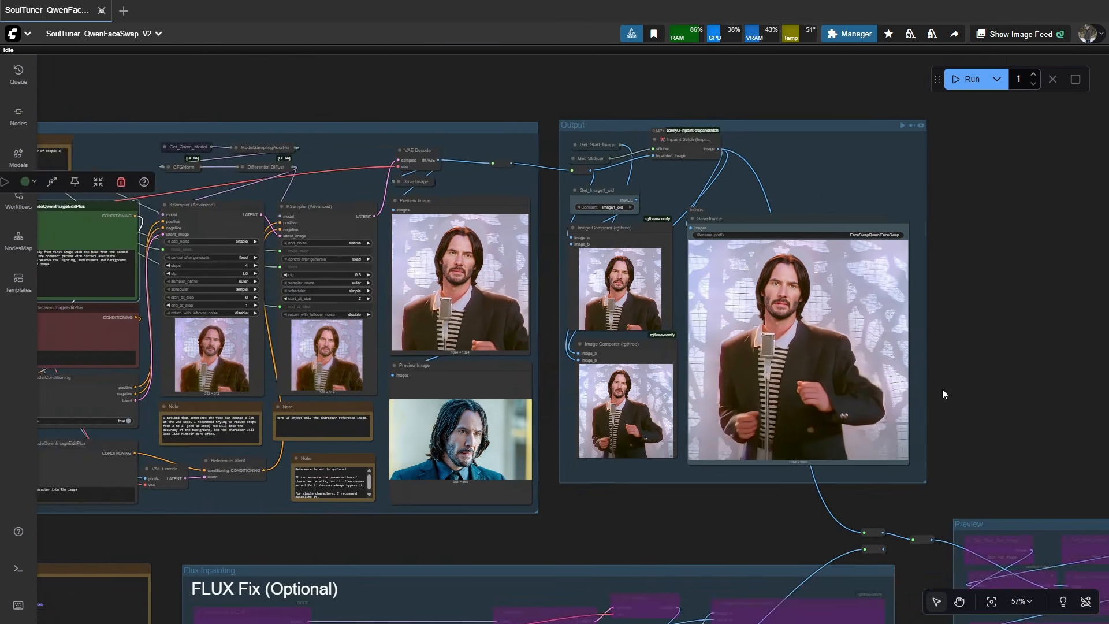
Step: Enable the Flux Inpainting group and load the head-swap result FaceSwap_00020_.png into its Load Image node
left_click_drag(924, 369, 631, 188)
left_click_drag(504, 90, 539, 200)
left_click_drag(645, 524, 746, 321)
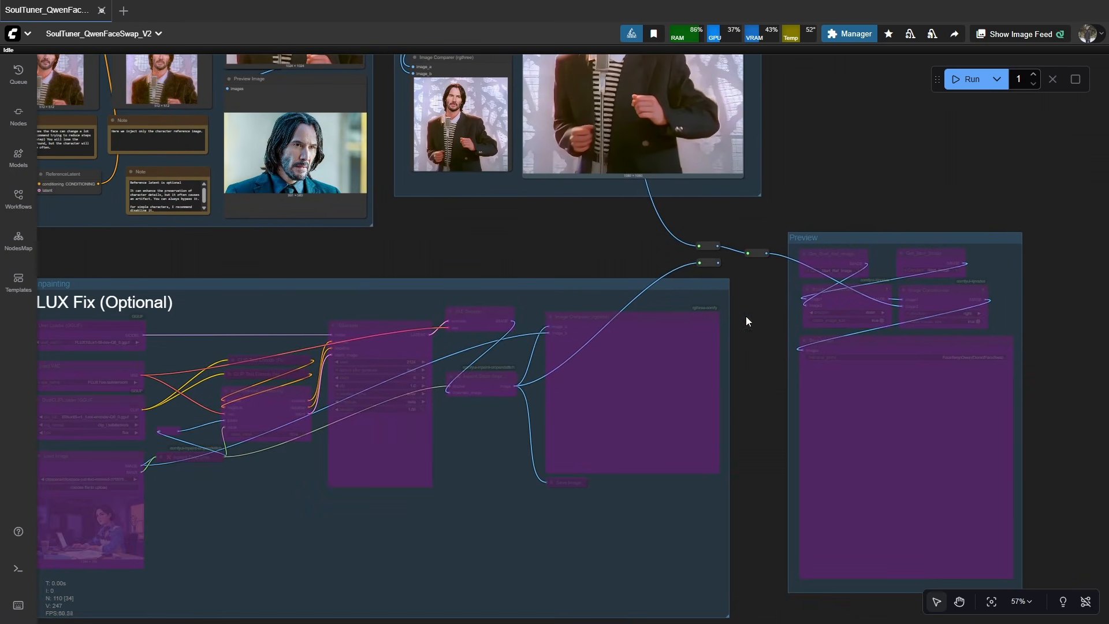
left_click(714, 283)
left_click_drag(455, 333, 826, 252)
scroll(454, 426, "up", 5)
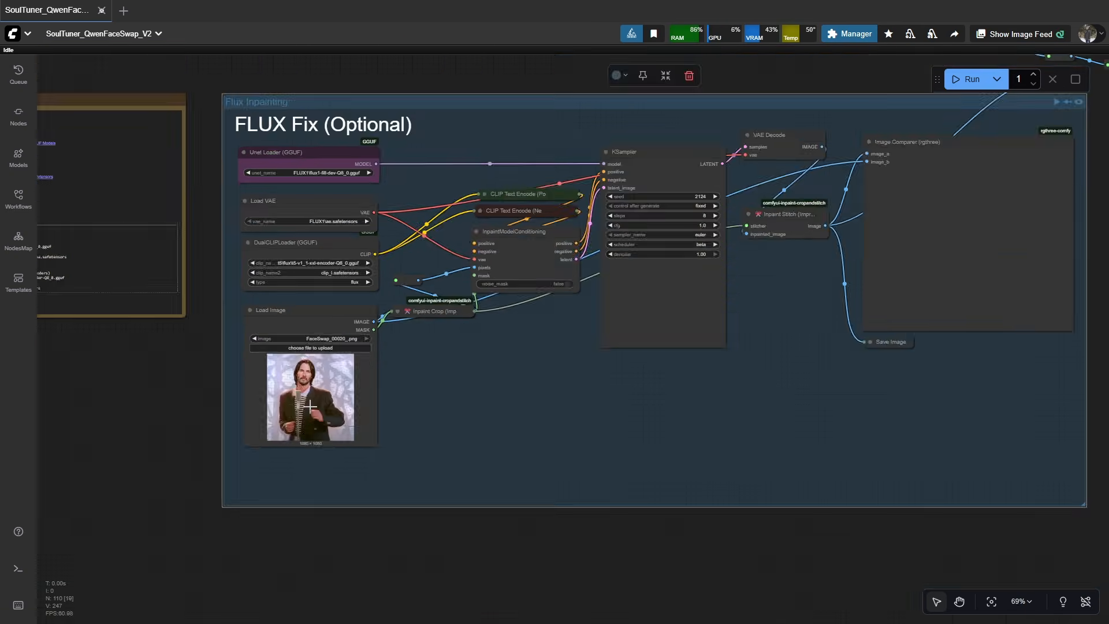
Step: Open the loaded image in the mask editor and mask the background arc around the top and sides of the hair
scroll(298, 355, "up", 15)
scroll(298, 355, "up", 3)
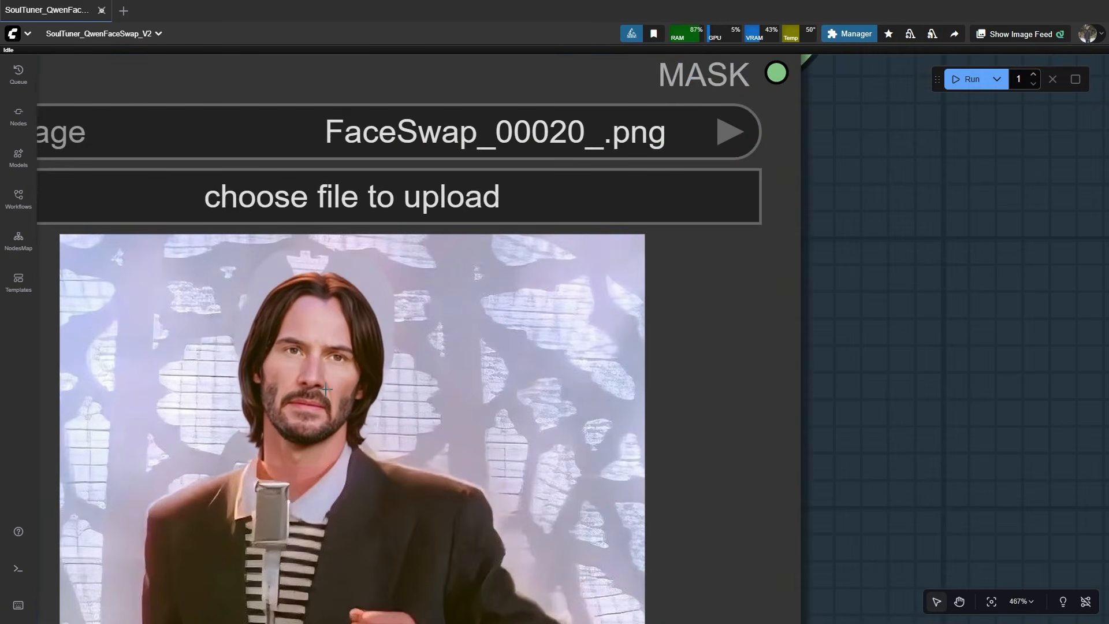
scroll(328, 409, "up", 3)
right_click(372, 352)
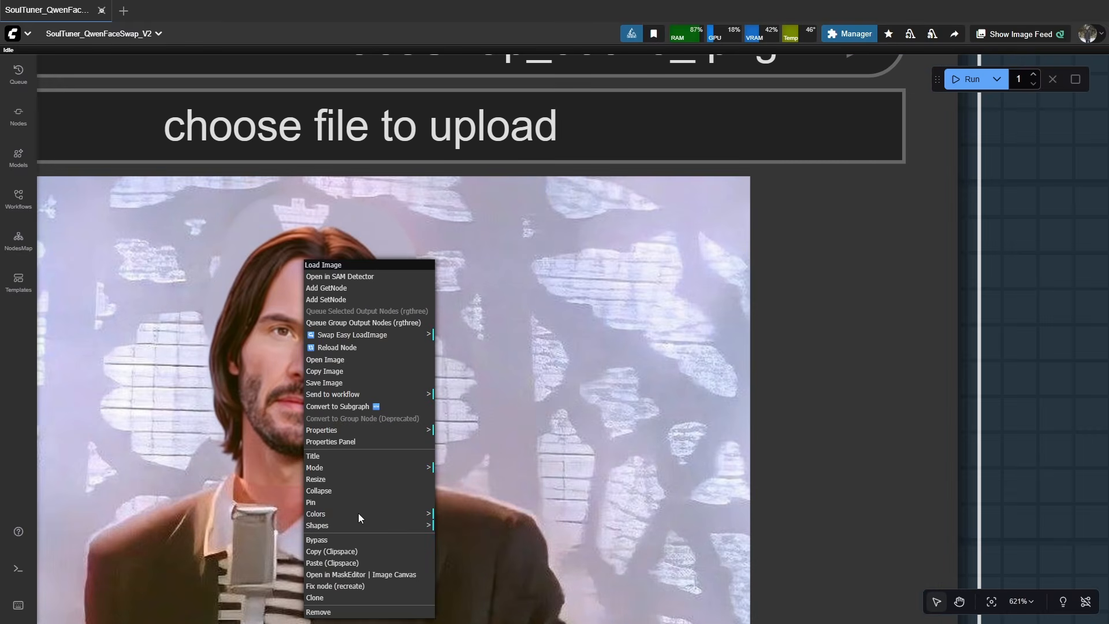
left_click(357, 571)
mouse_move(394, 134)
left_mouse_down()
mouse_move(411, 76)
mouse_move(465, 44)
mouse_move(456, 57)
mouse_move(527, 55)
mouse_move(500, 63)
mouse_move(549, 104)
mouse_move(556, 159)
mouse_move(525, 56)
mouse_move(467, 49)
mouse_move(525, 65)
mouse_move(555, 161)
left_mouse_up()
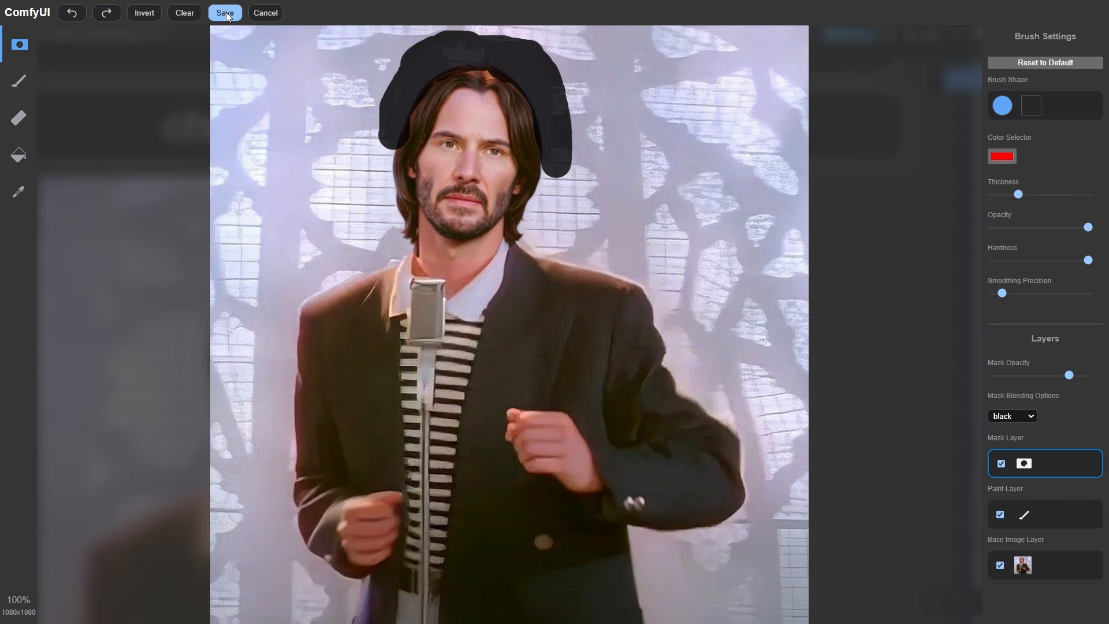
Step: Mask the neck seam above the collar and the right collar edge with progressively thinner brushes, and save the mask
scroll(428, 264, "up", 9)
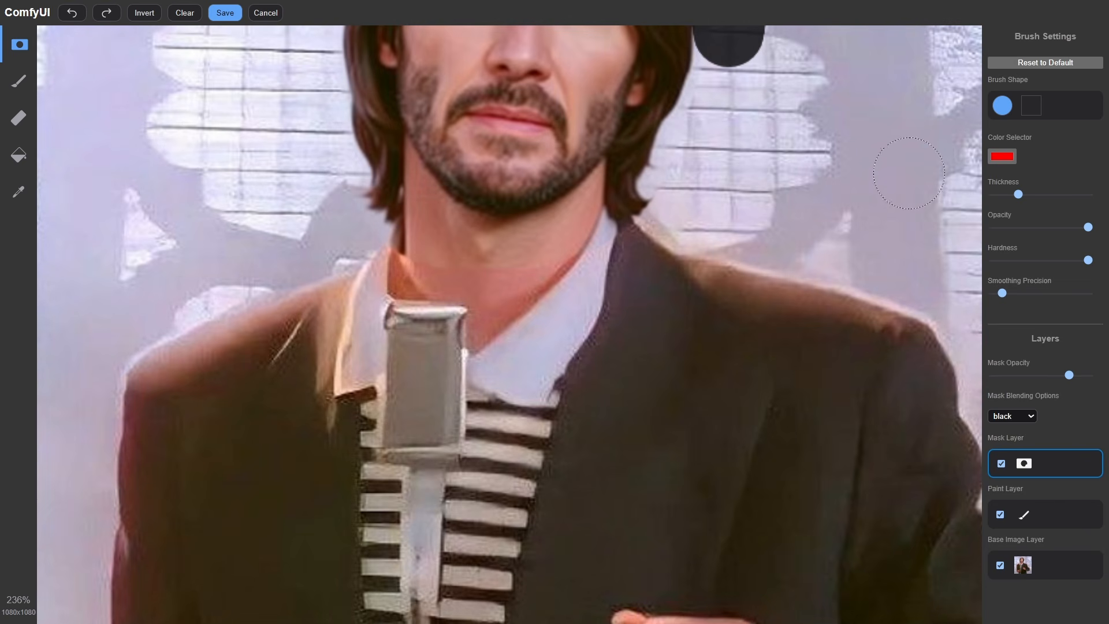
left_click_drag(1017, 194, 1006, 194)
mouse_move(403, 251)
left_mouse_down()
mouse_move(507, 262)
mouse_move(564, 251)
mouse_move(429, 255)
mouse_move(411, 226)
mouse_move(404, 240)
left_mouse_up()
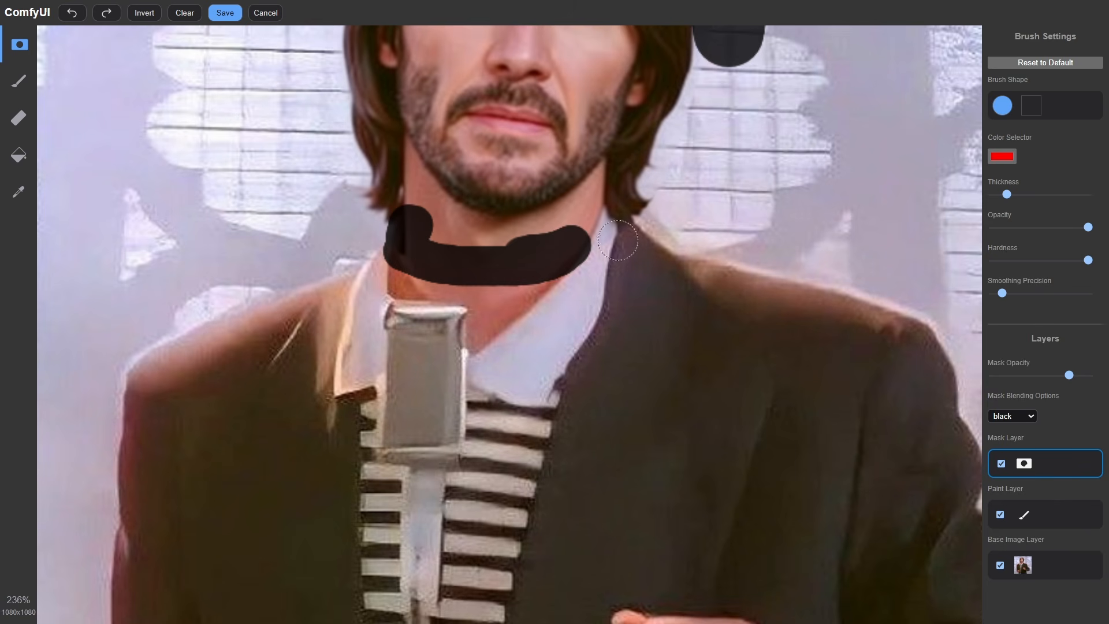
left_click_drag(1003, 198, 997, 196)
mouse_move(590, 240)
left_mouse_down()
mouse_move(634, 222)
mouse_move(617, 228)
left_mouse_up()
left_click(225, 12)
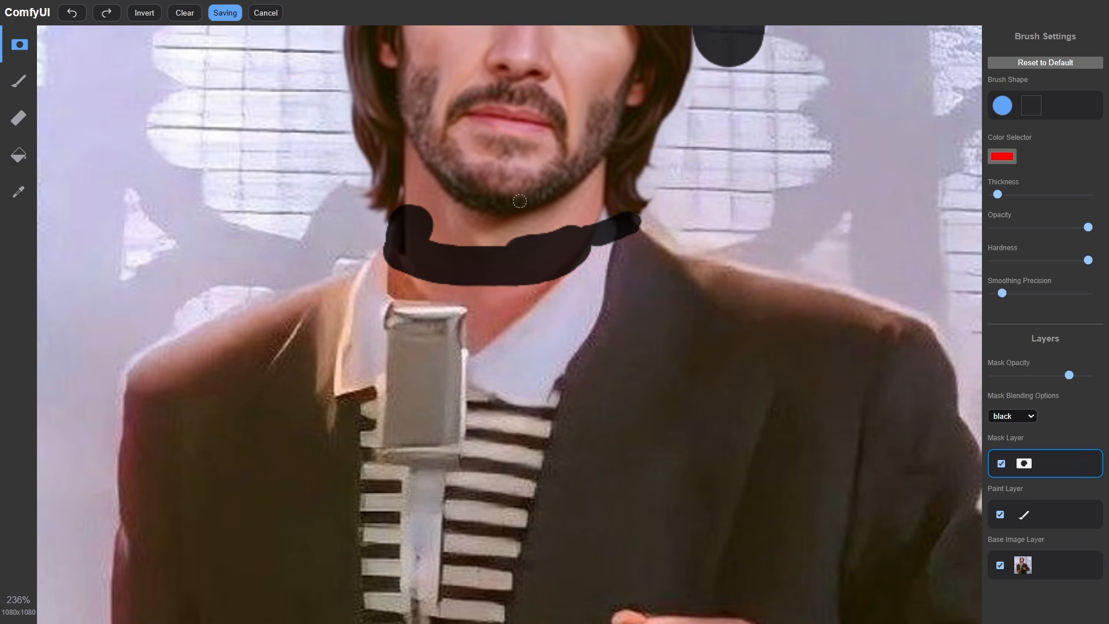
Step: Run the workflow to inpaint the masked hair outline and neck seam with FLUX
scroll(585, 266, "down", 15)
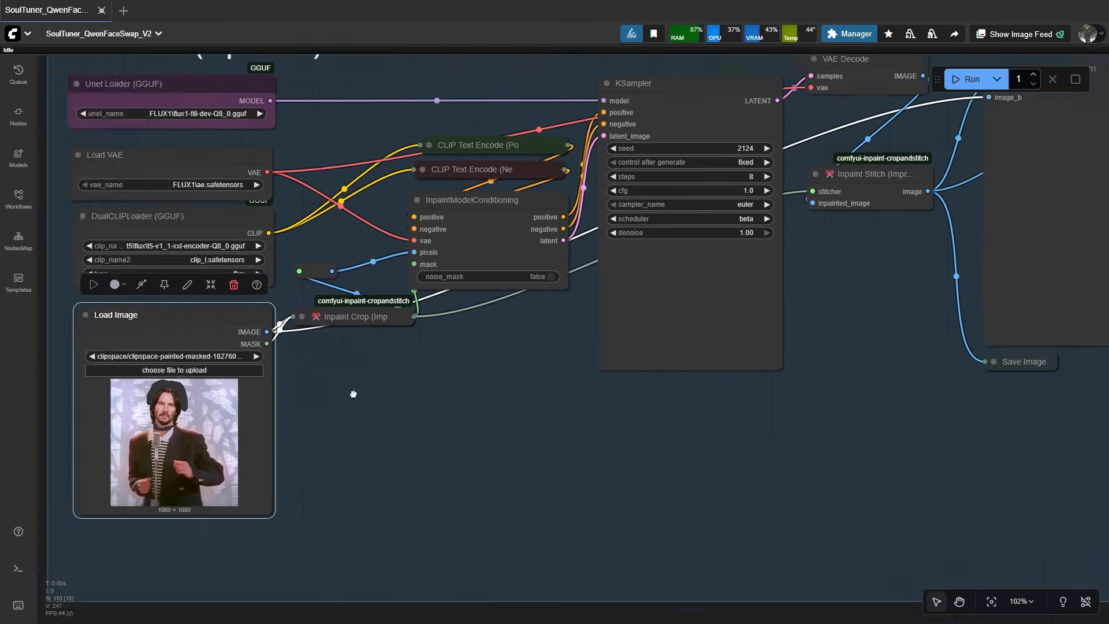
scroll(987, 101, "up", 5)
left_click(967, 79)
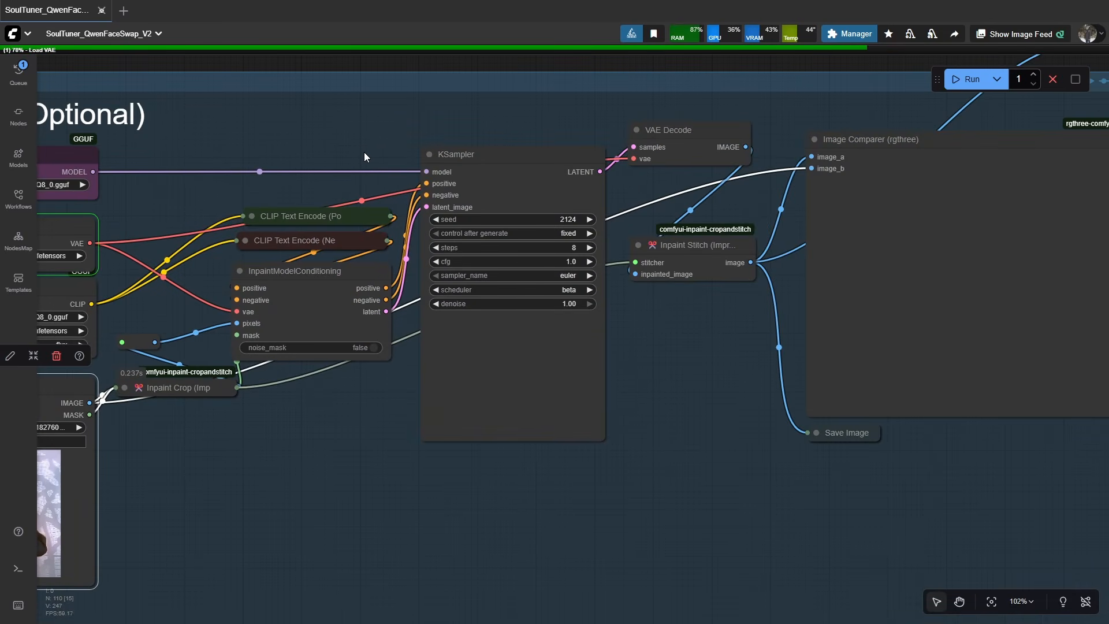
Step: Examine the FLUX Fix group's model, VAE and CLIP loaders and follow the KSampler while the inpainting runs
left_click_drag(337, 162, 449, 157)
scroll(452, 157, "down", 3)
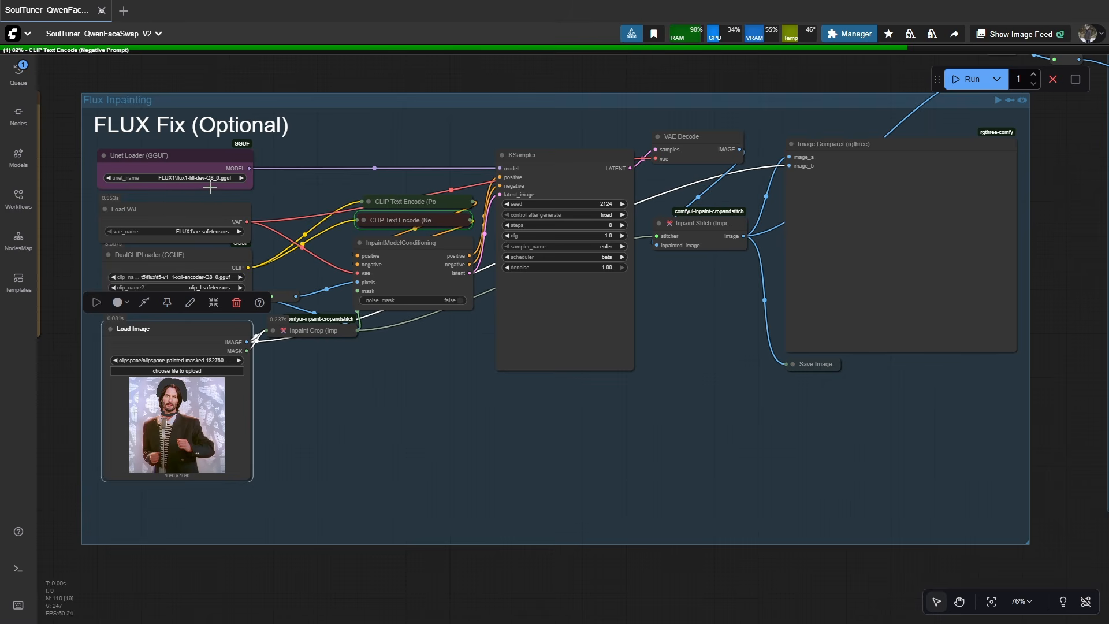
scroll(206, 178, "up", 3)
scroll(206, 178, "up", 7)
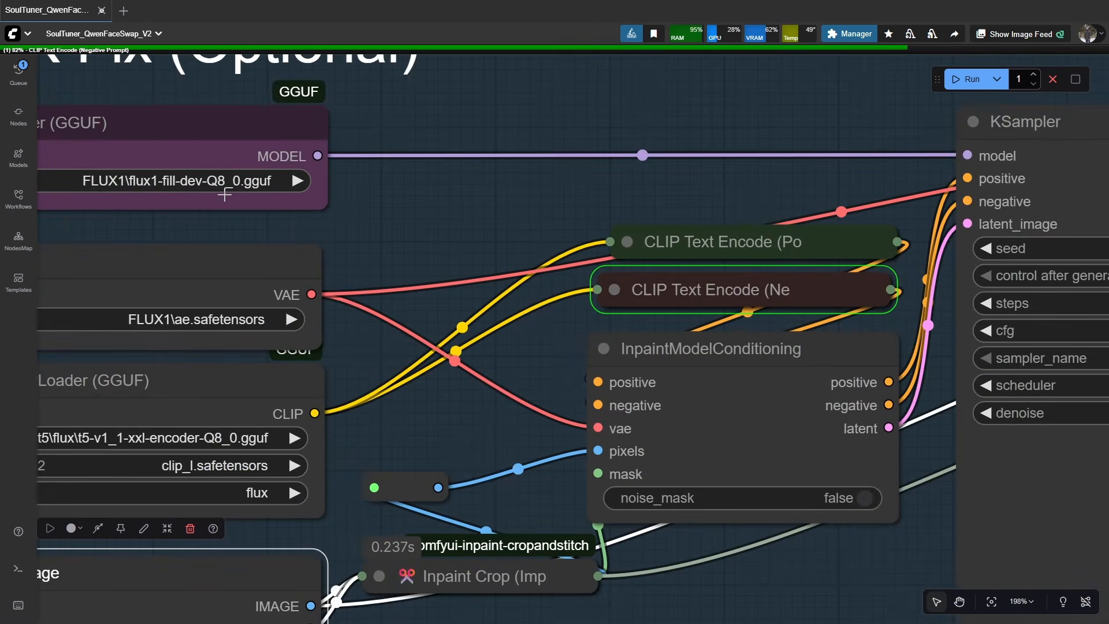
scroll(337, 199, "down", 3)
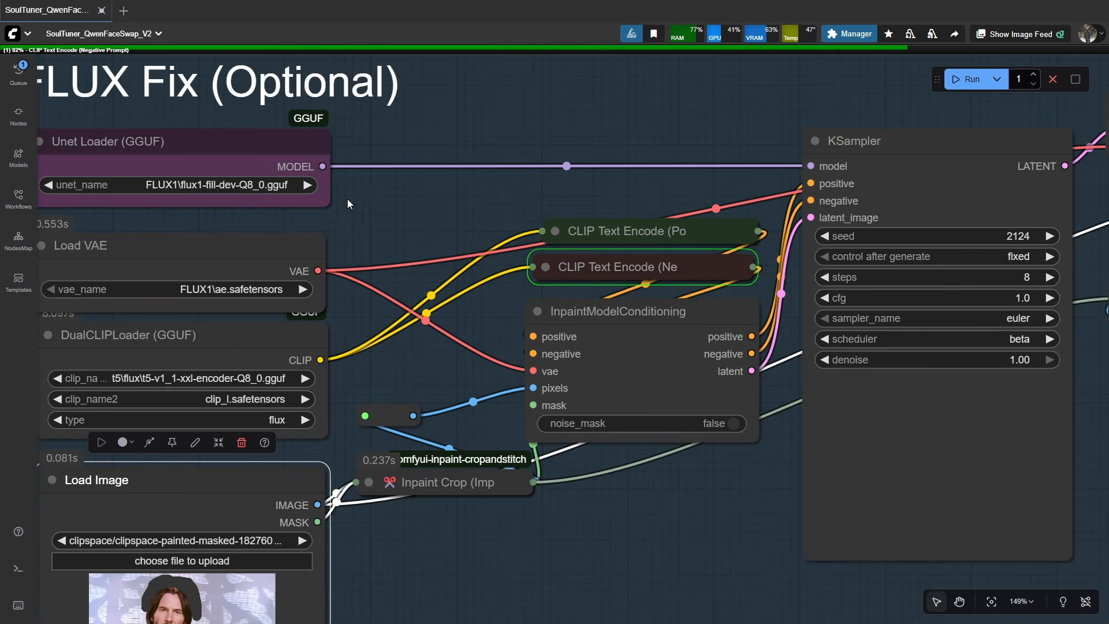
scroll(649, 376, "down", 5)
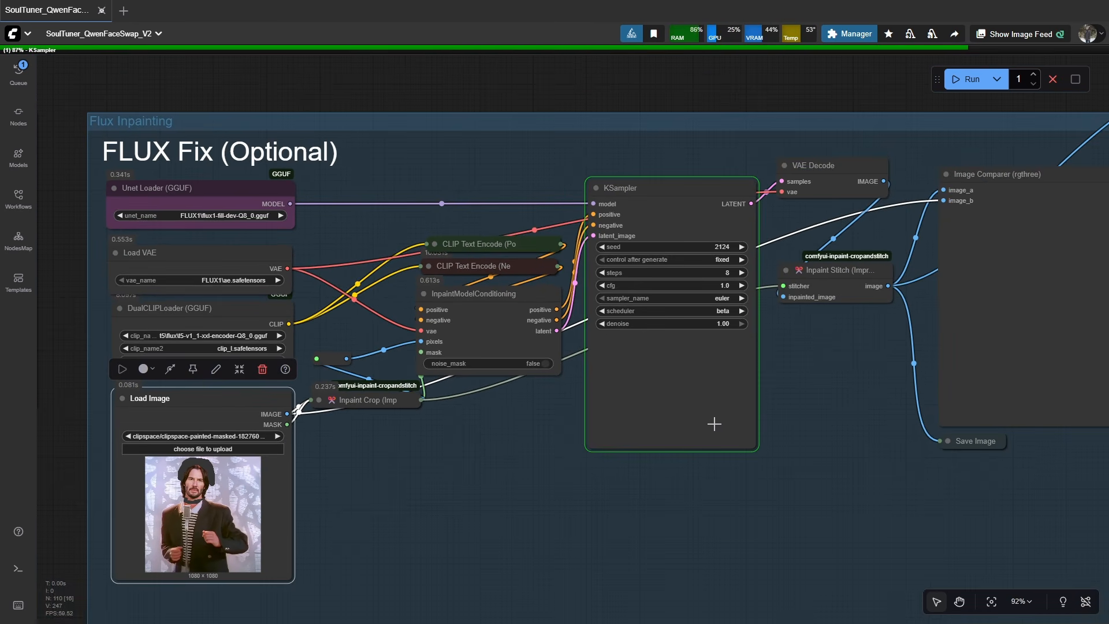
left_click_drag(713, 421, 617, 397)
scroll(626, 398, "down", 1)
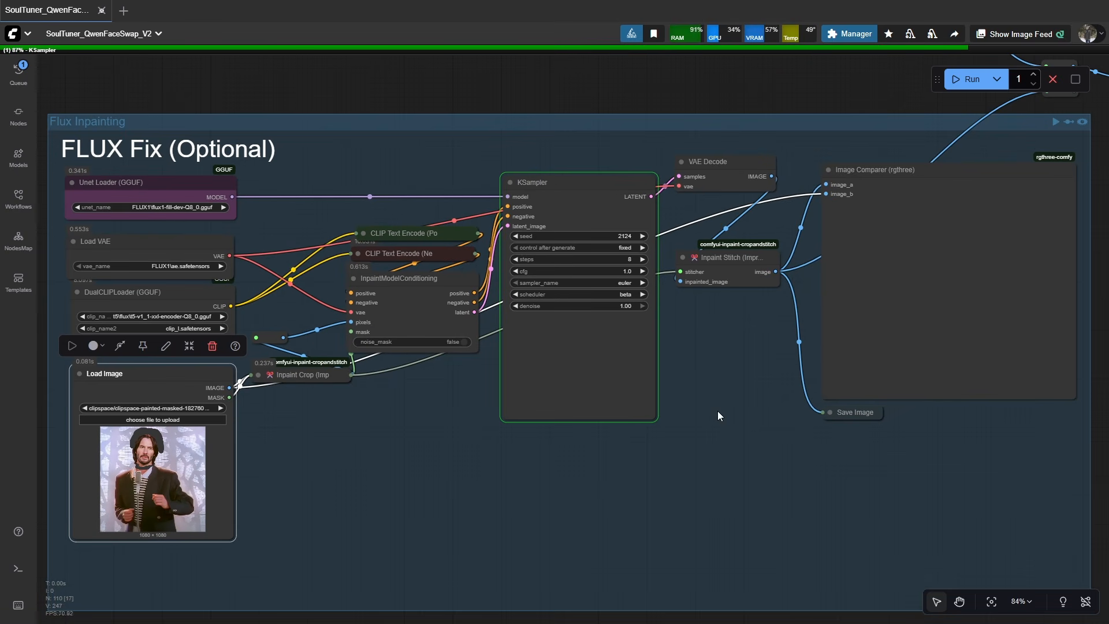
left_click_drag(717, 415, 606, 396)
scroll(606, 396, "down", 1)
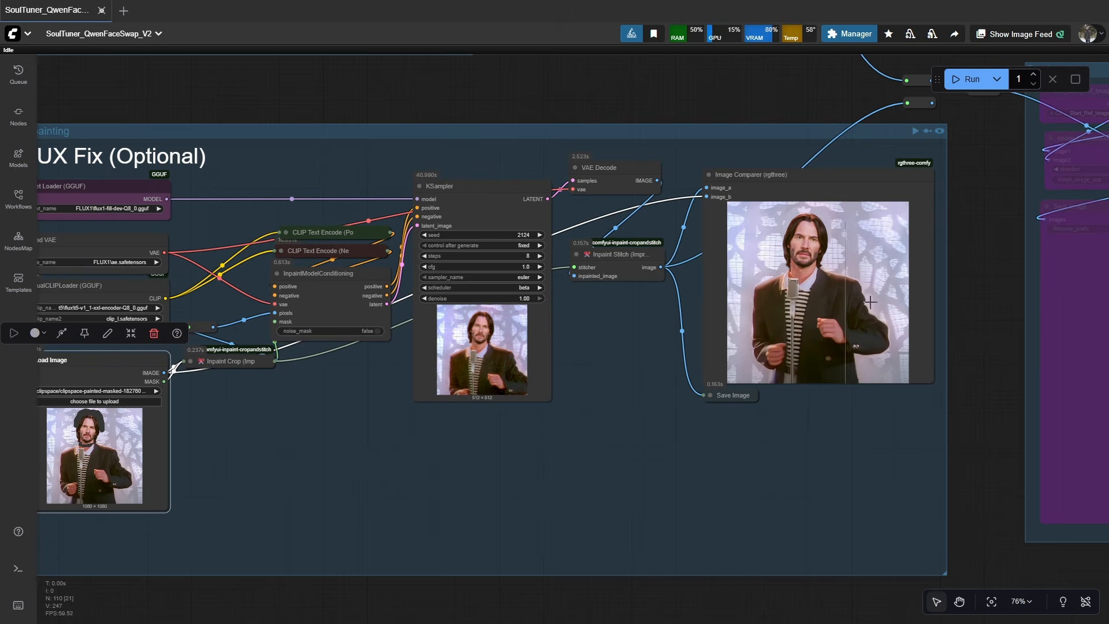
Step: Compare the images before and after the FLUX fix in the group's Image Comparer, checking the hair and neck areas
scroll(869, 301, "up", 10)
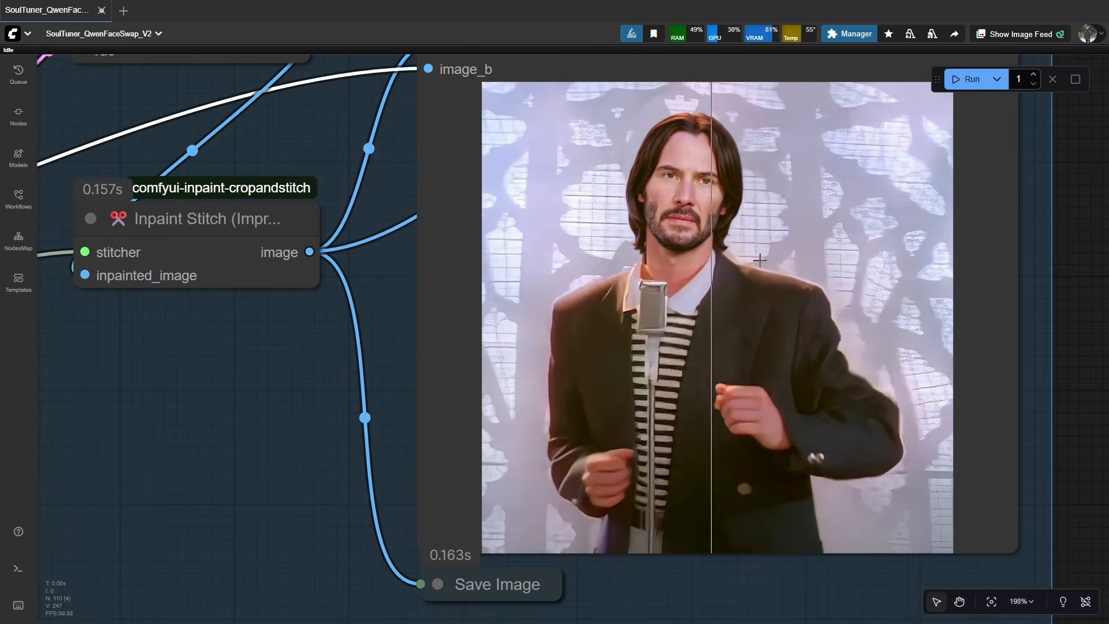
scroll(525, 258, "down", 2)
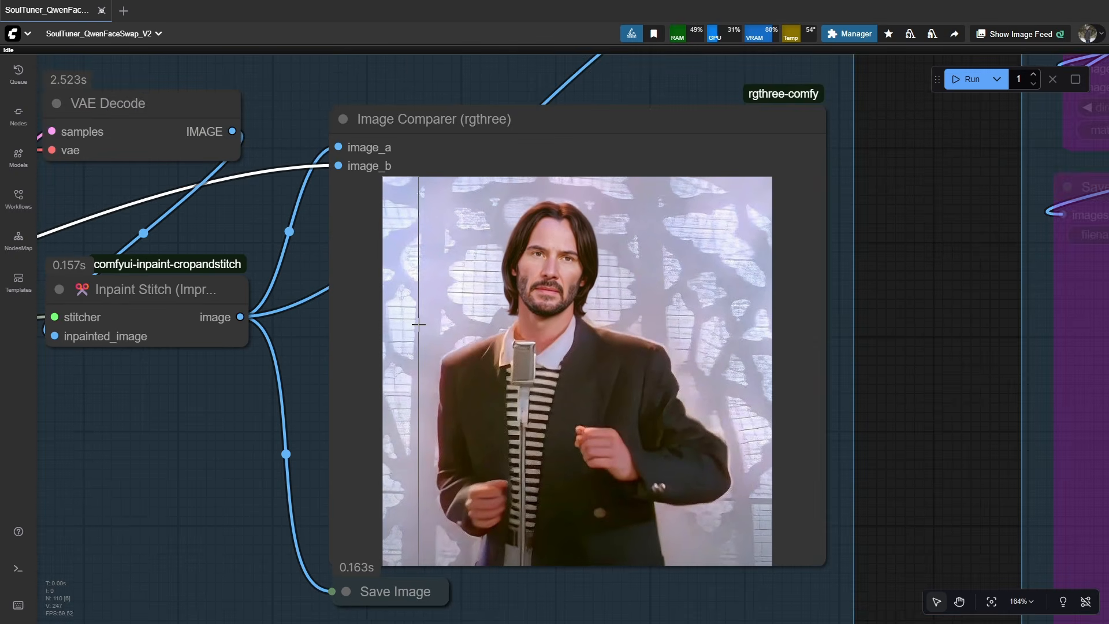
scroll(418, 325, "up", 1)
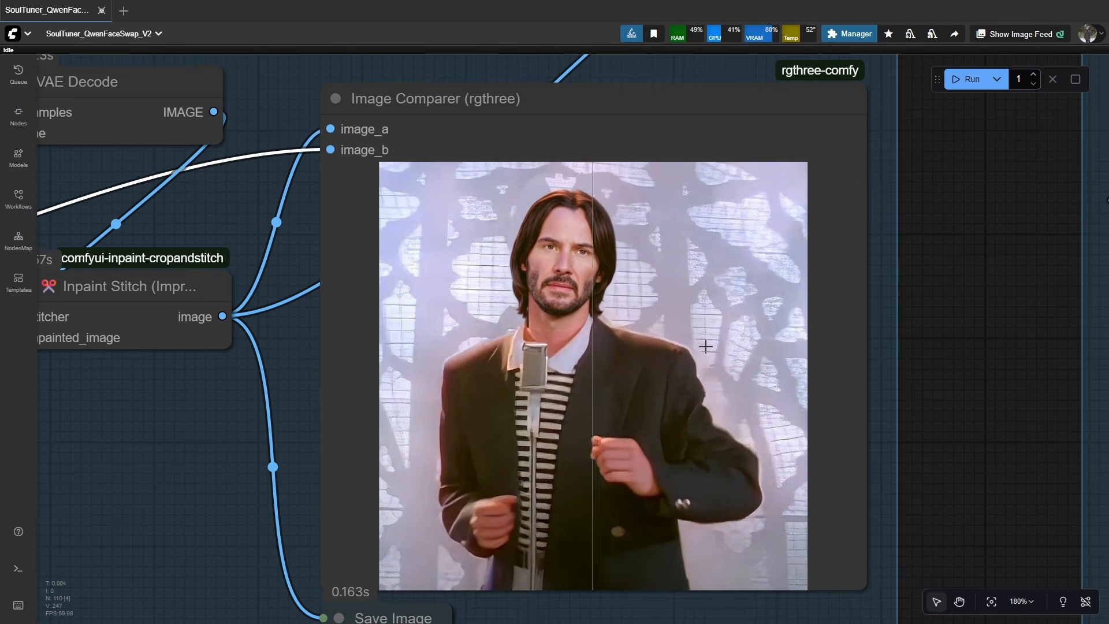
scroll(424, 340, "down", 8)
left_click_drag(358, 362, 684, 382)
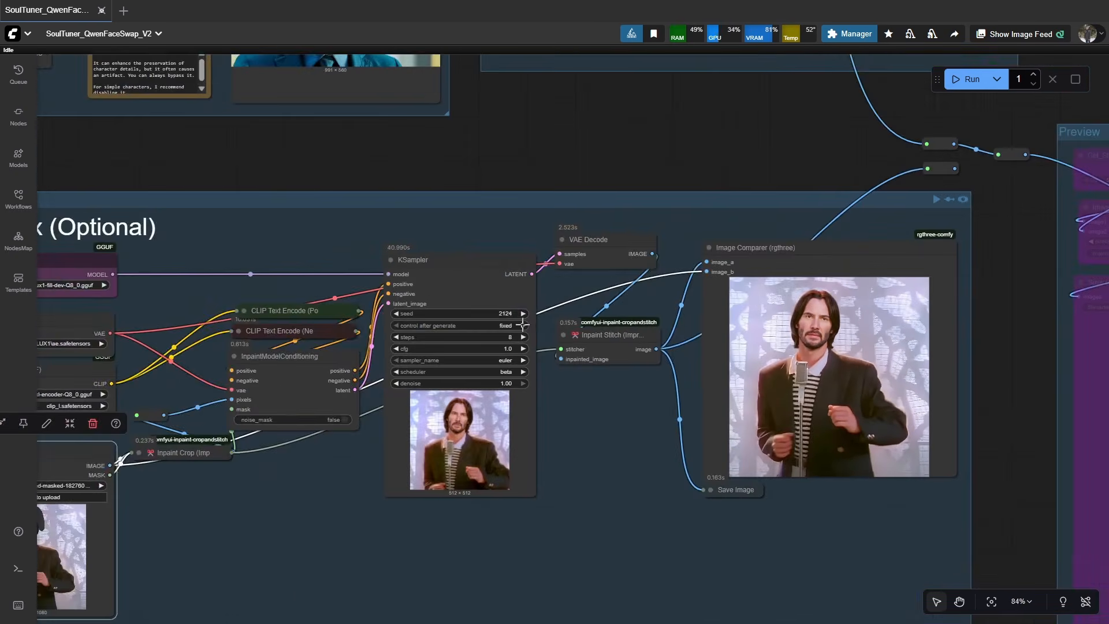
Step: Inspect the FLUX-fixed image up close in the Image Comparer, sweeping the comparison line across the figure
scroll(523, 324, "up", 5)
left_click_drag(781, 369, 258, 277)
scroll(397, 204, "up", 4)
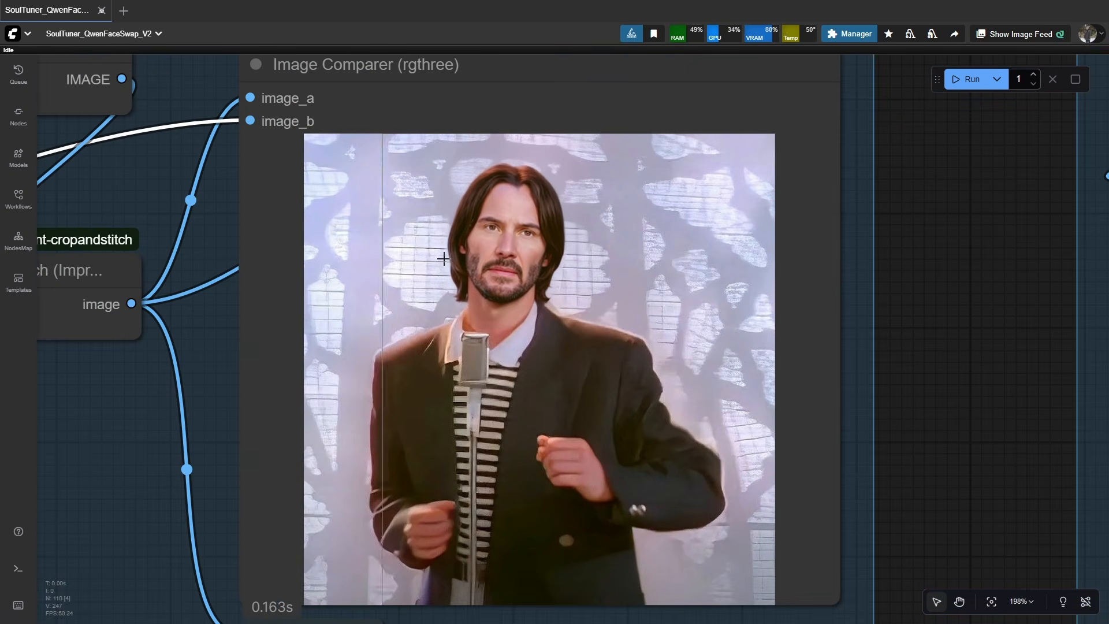
scroll(346, 259, "down", 4)
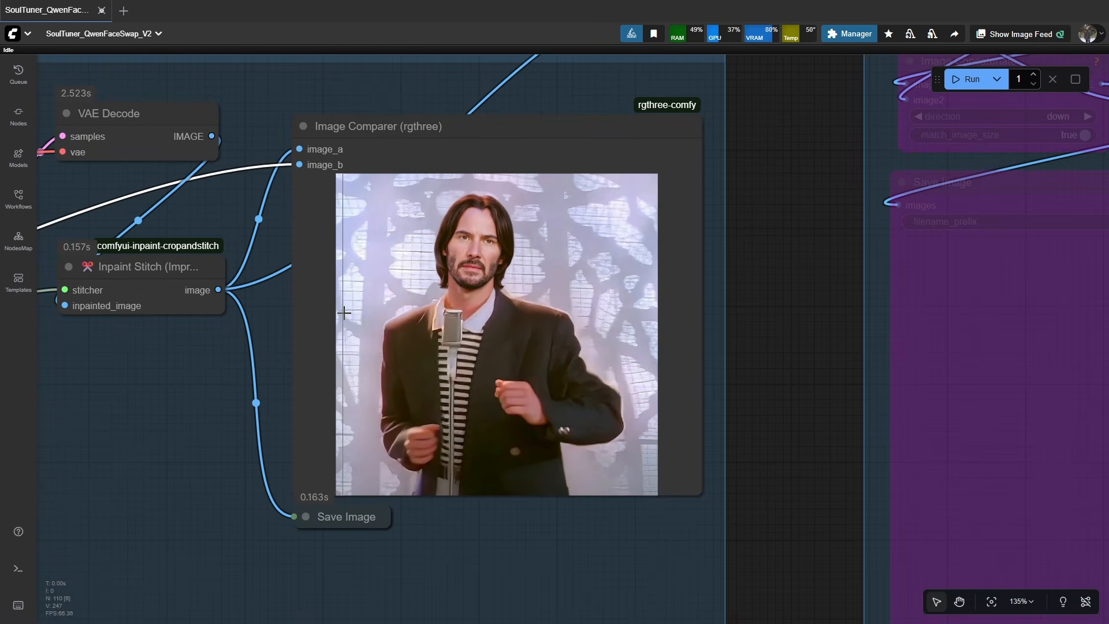
scroll(382, 307, "up", 2)
scroll(549, 316, "down", 10)
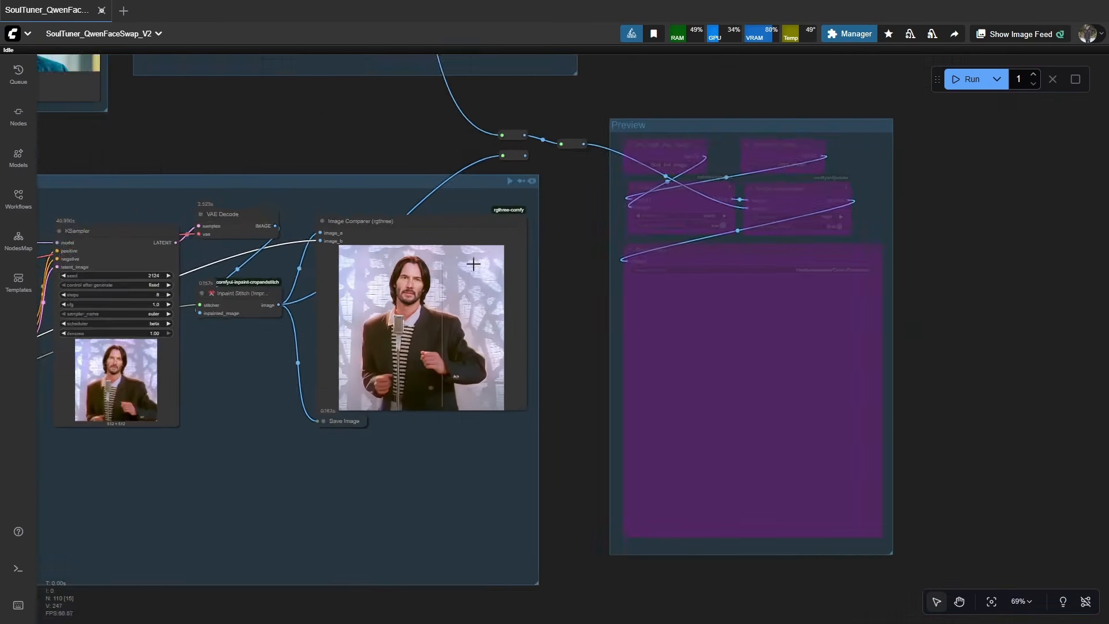
Step: Connect the FLUX Fix output's reroute to the reroute that feeds the Preview group, replacing the link from the Output group
scroll(555, 298, "up", 4)
scroll(531, 282, "up", 2)
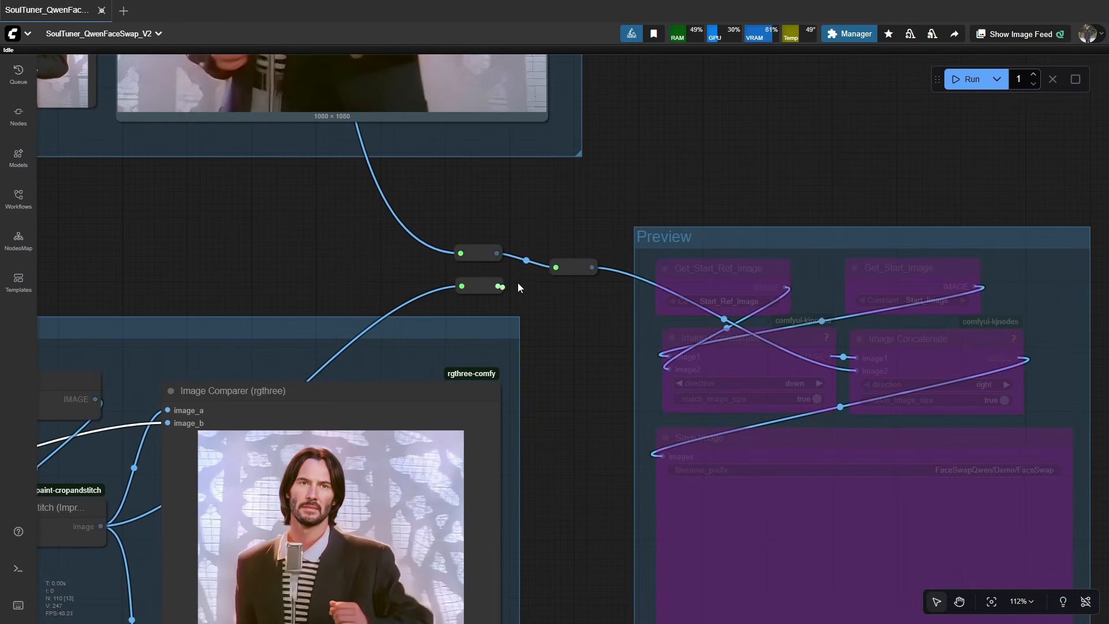
left_click_drag(498, 285, 556, 268)
scroll(578, 358, "down", 7)
scroll(761, 272, "up", 5)
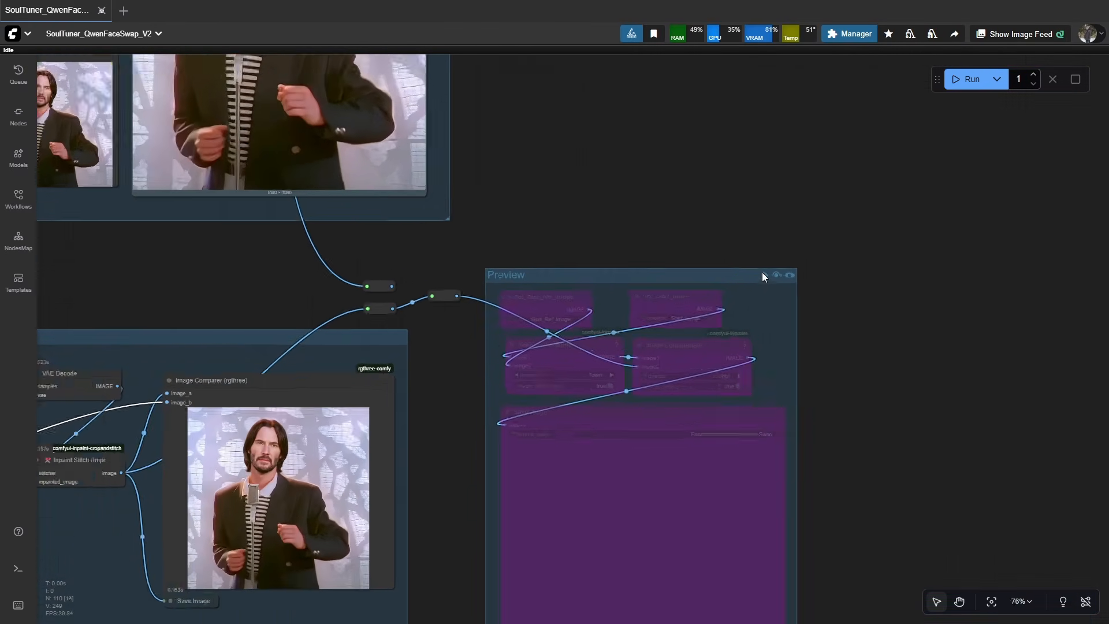
Step: Enable the bypassed Preview group and run the workflow to save a collage of the source, reference and final images
left_click(782, 276)
scroll(799, 292, "down", 4)
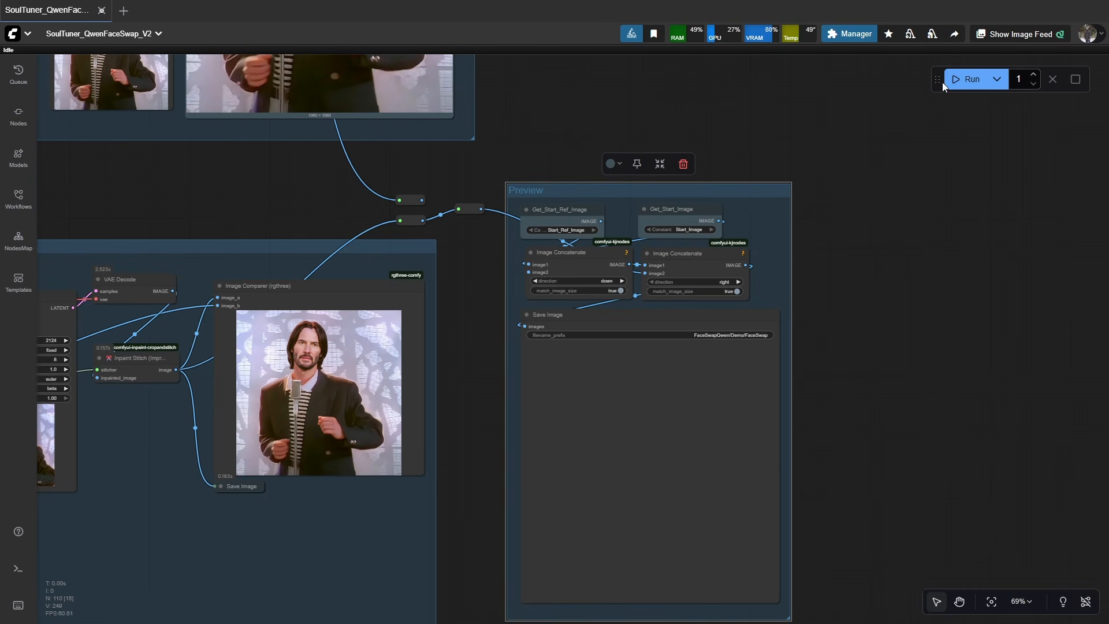
left_click(970, 79)
left_click_drag(712, 396, 703, 305)
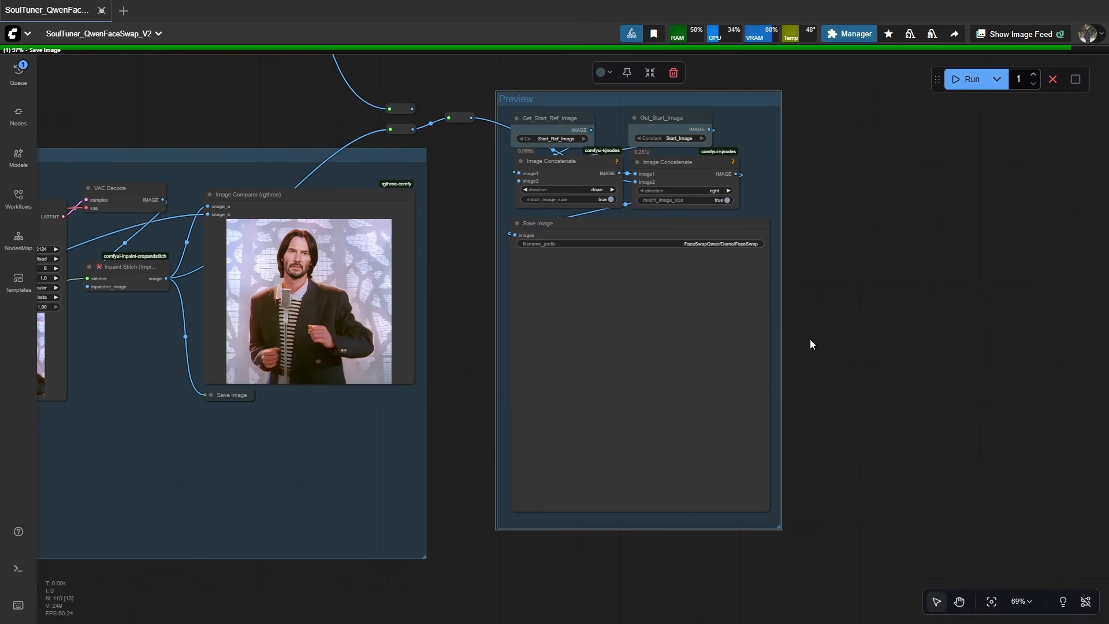
Step: Examine the collage in the Preview group's Save Image node, comparing the swapped head with the source and reference photos
scroll(672, 443, "up", 6)
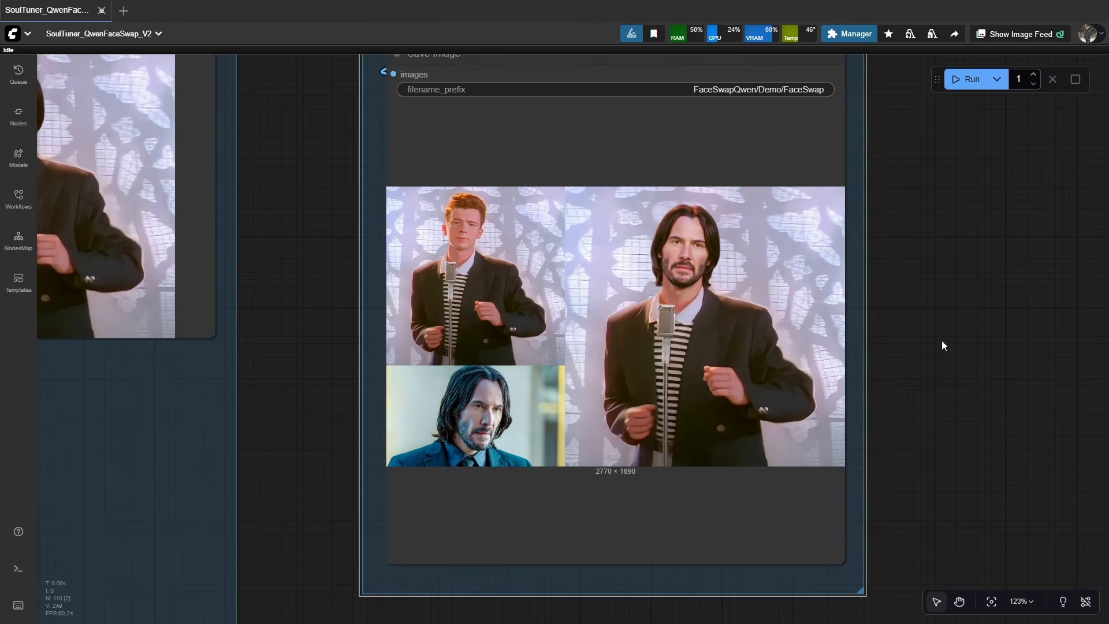
scroll(737, 248, "up", 6)
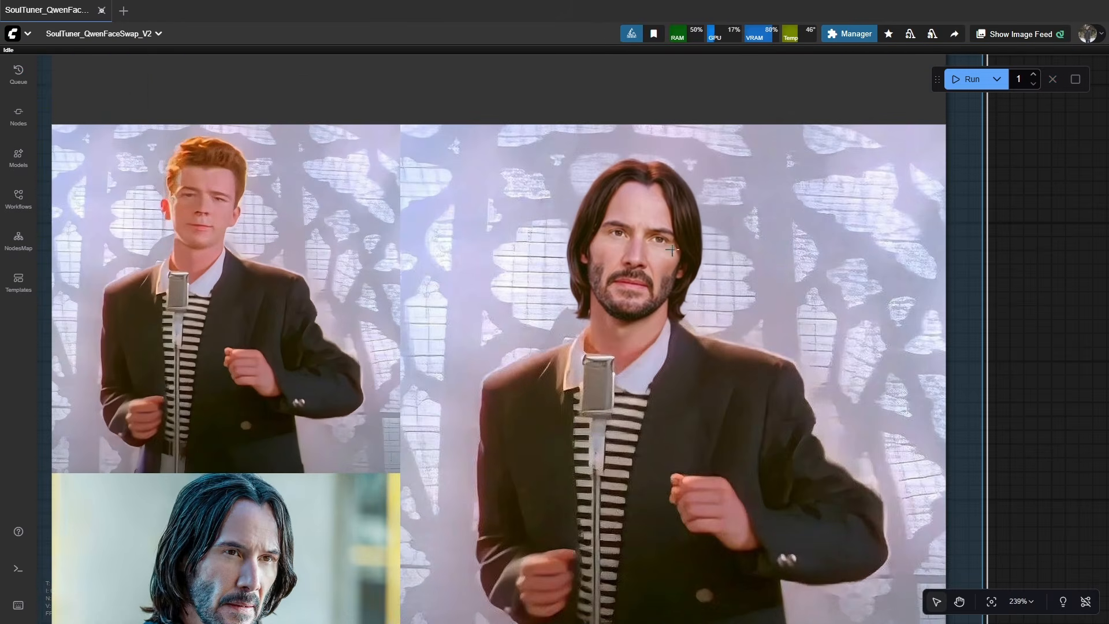
scroll(676, 258, "down", 3)
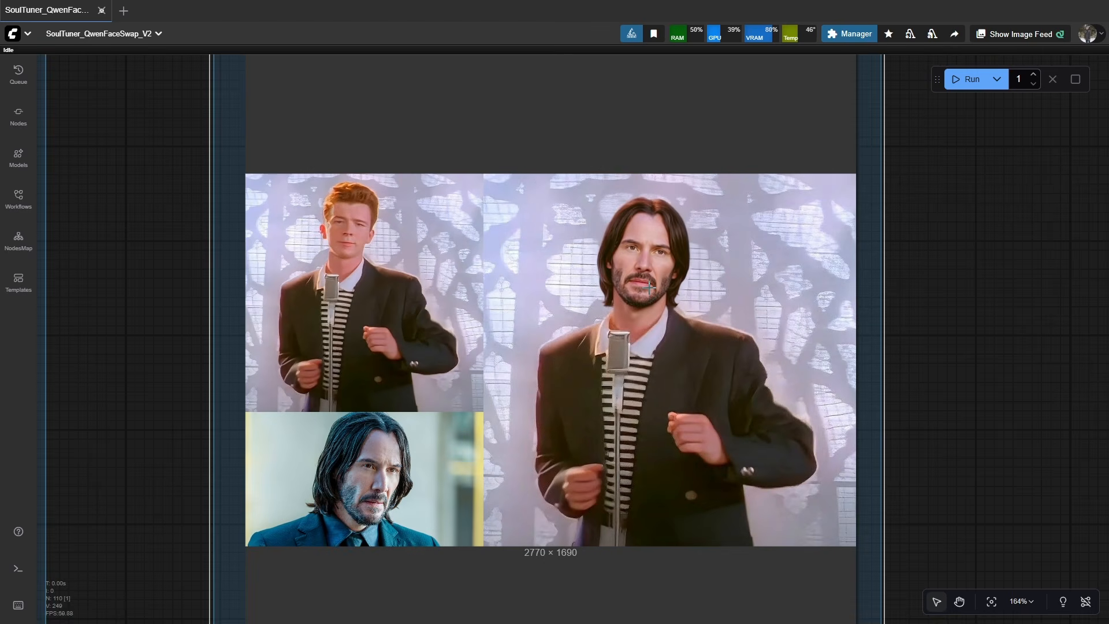
scroll(630, 253, "down", 3)
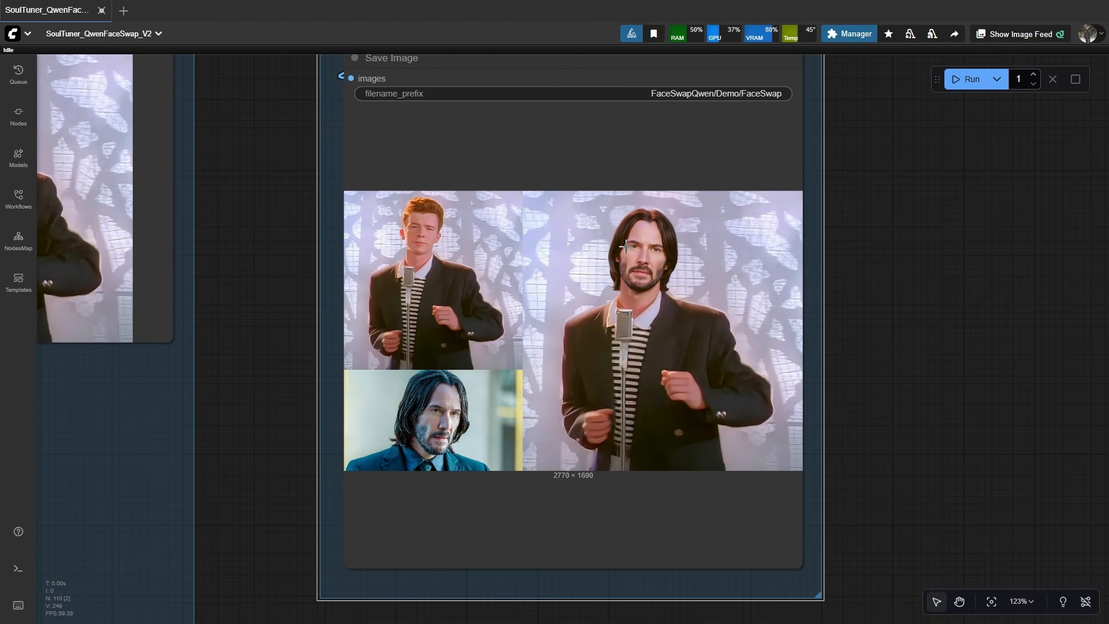
scroll(477, 357, "down", 13)
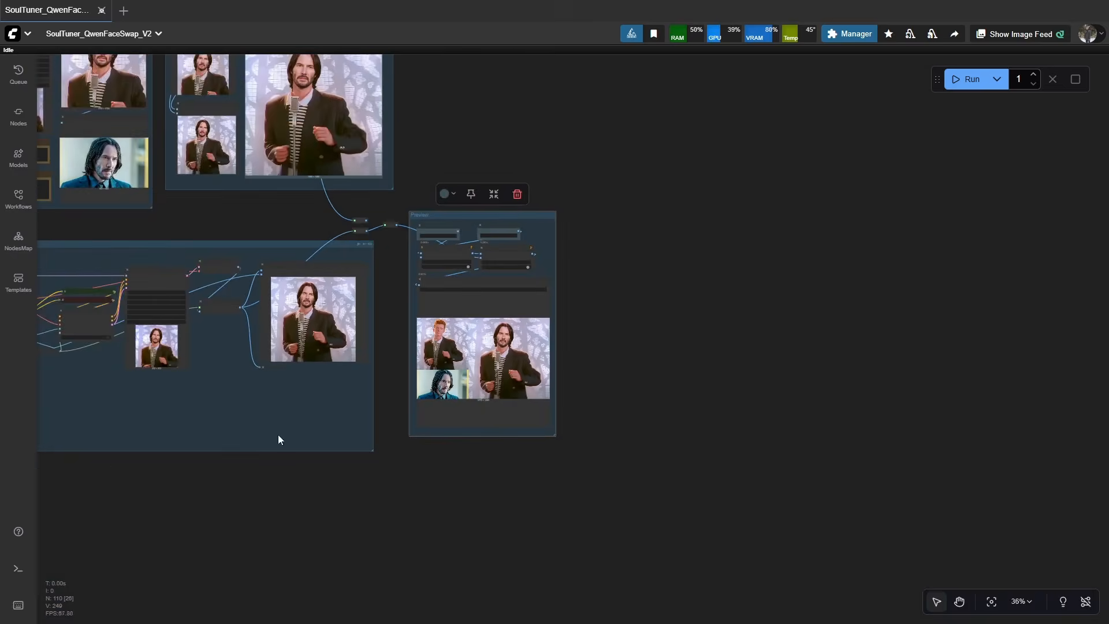
Step: Find the ColorMaster value node and trace its link to the Color Match node's strength input, checking the color-matched face preview
left_click_drag(90, 450, 871, 447)
left_click_drag(356, 295, 536, 380)
scroll(417, 277, "up", 13)
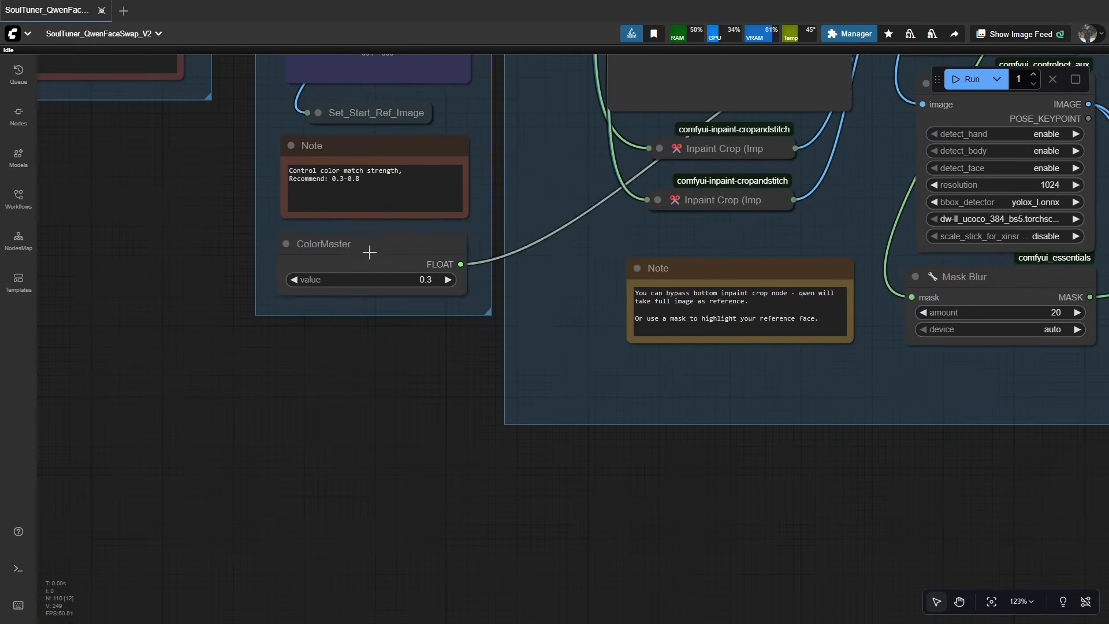
left_click(372, 246)
left_click_drag(809, 247, 209, 445)
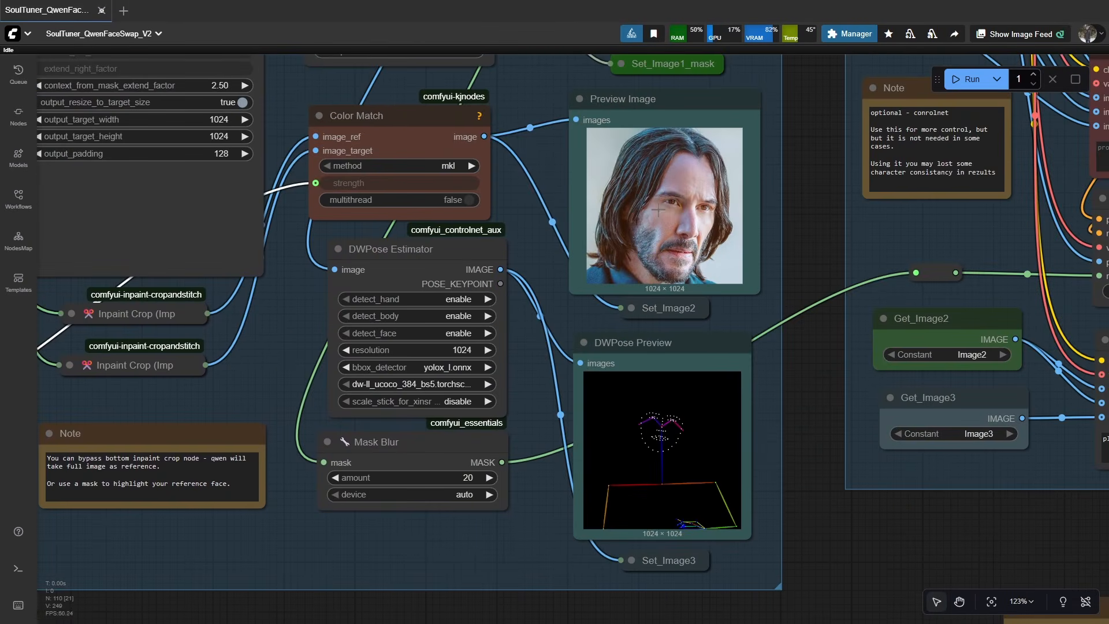
left_click_drag(668, 198, 984, 209)
scroll(648, 399, "down", 2)
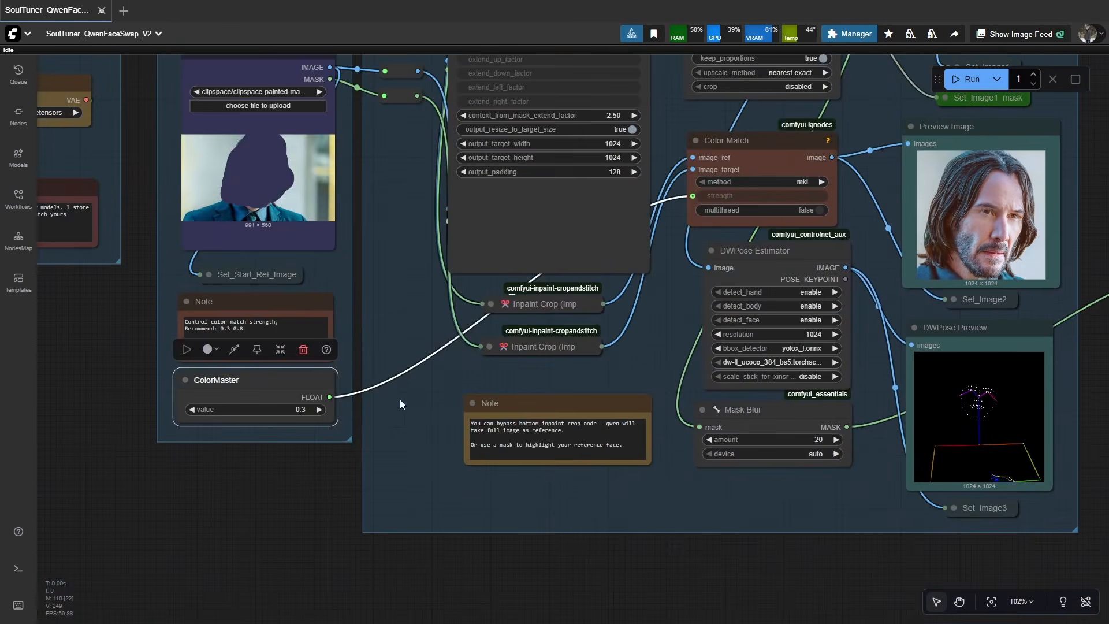
left_click_drag(403, 404, 419, 404)
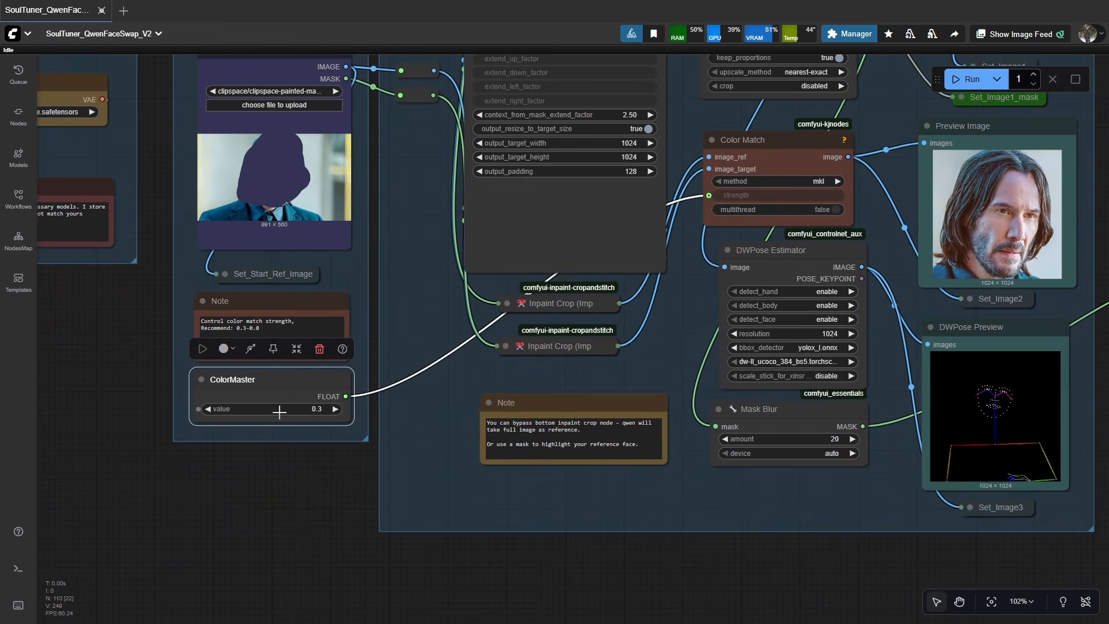
left_click(407, 400)
Step: Review the generated images across the Image Gen, Output, FLUX Fix and Preview groups
scroll(913, 399, "down", 5)
left_click_drag(917, 398, 699, 424)
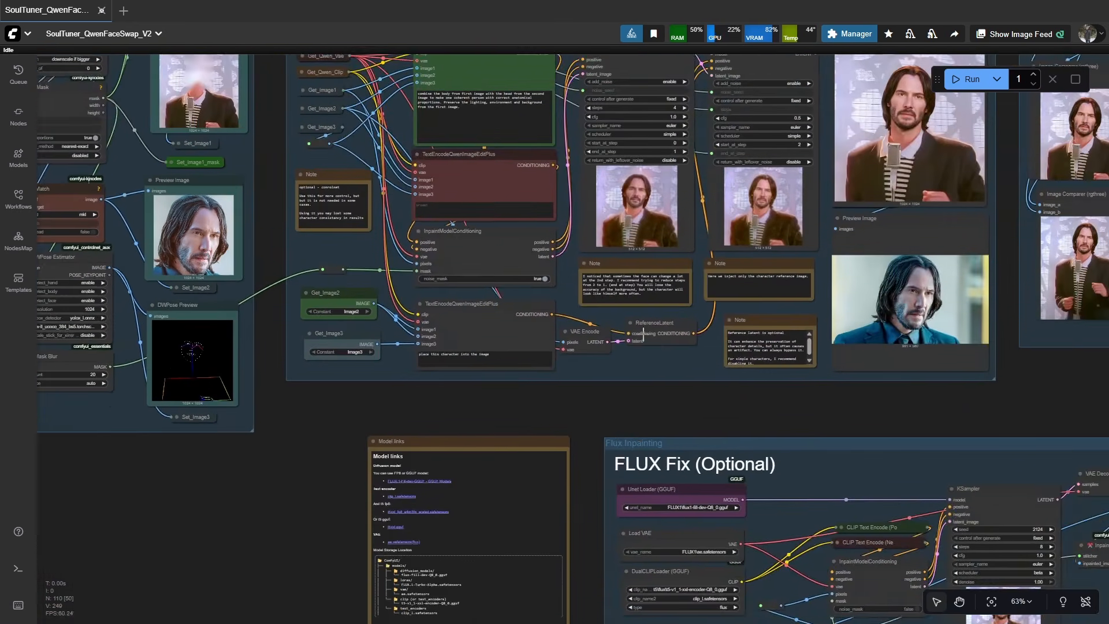
left_click_drag(788, 404, 326, 305)
scroll(903, 423, "down", 1)
left_click_drag(903, 424, 501, 296)
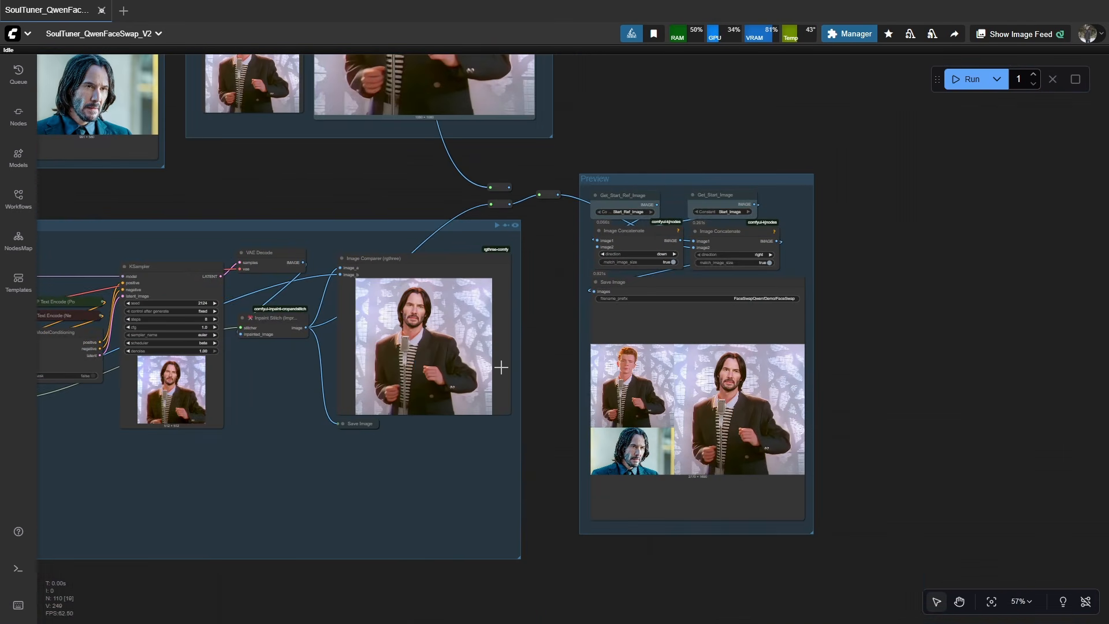
left_click_drag(484, 369, 678, 600)
left_click_drag(544, 449, 861, 552)
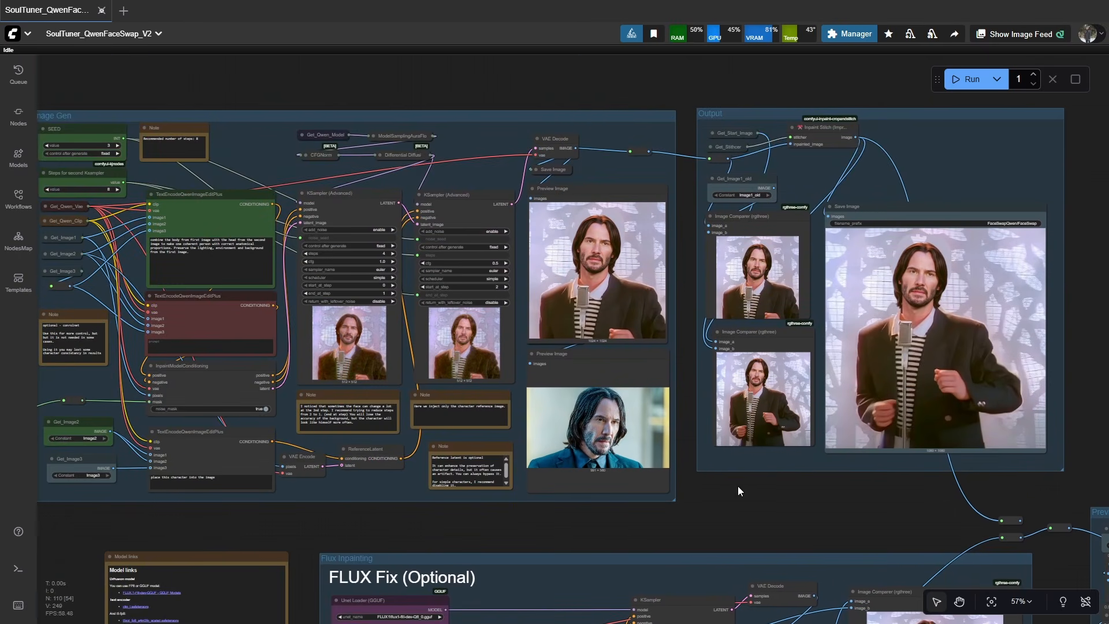
left_click_drag(737, 486, 342, 185)
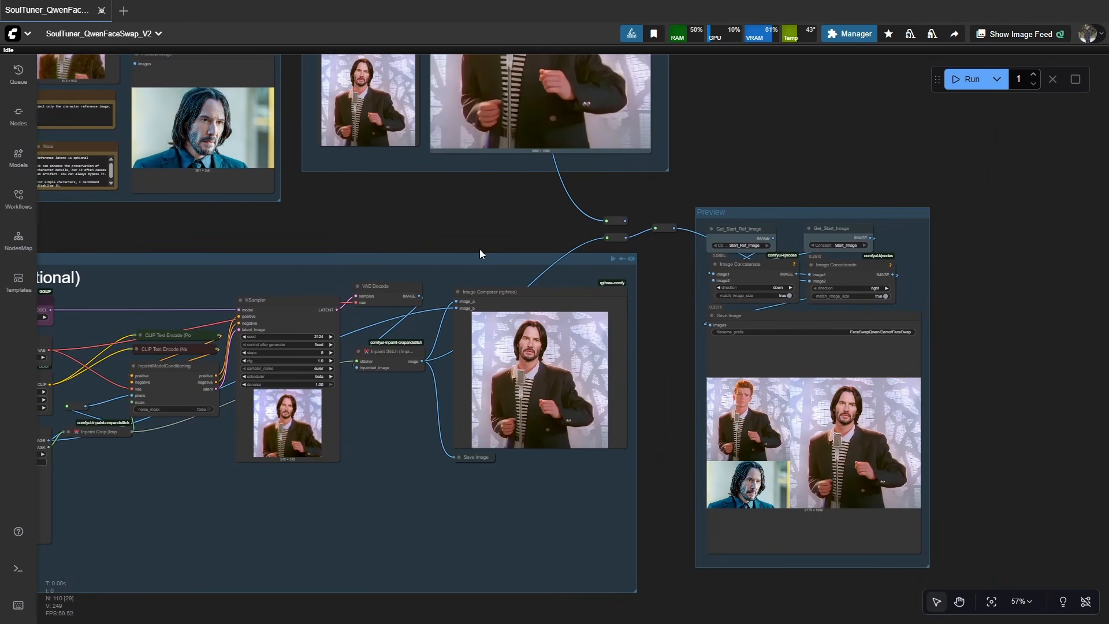
left_click_drag(480, 252, 572, 358)
left_click_drag(730, 422, 256, 178)
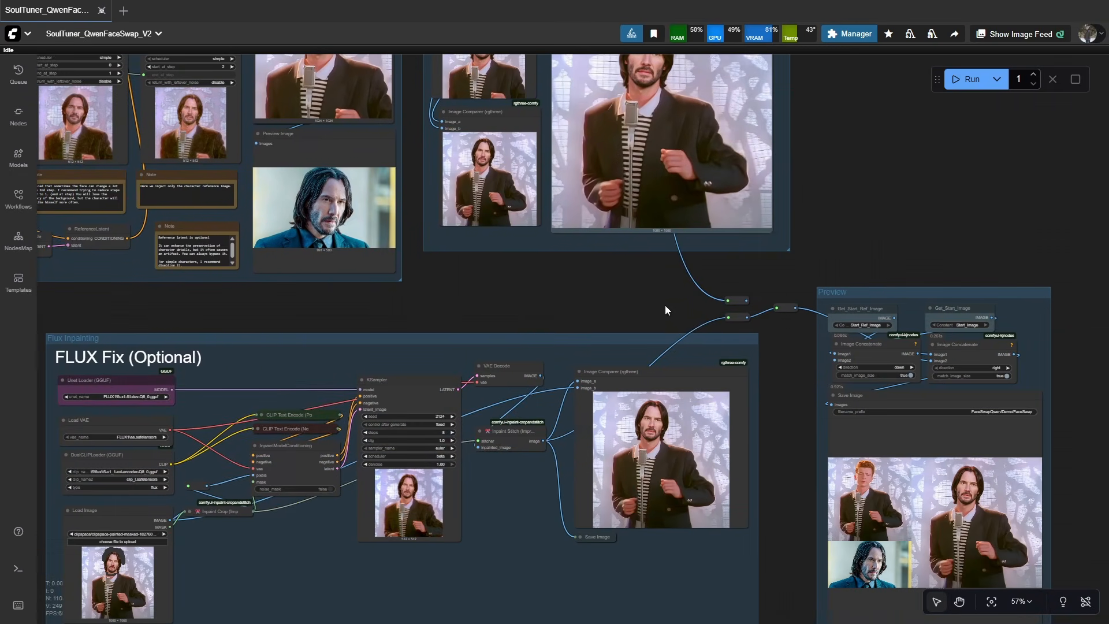
Step: Bypass the FLUX Fix, Preview and Output groups and run the workflow to regenerate the head swap
left_click(740, 339)
left_click(1033, 293, "shift")
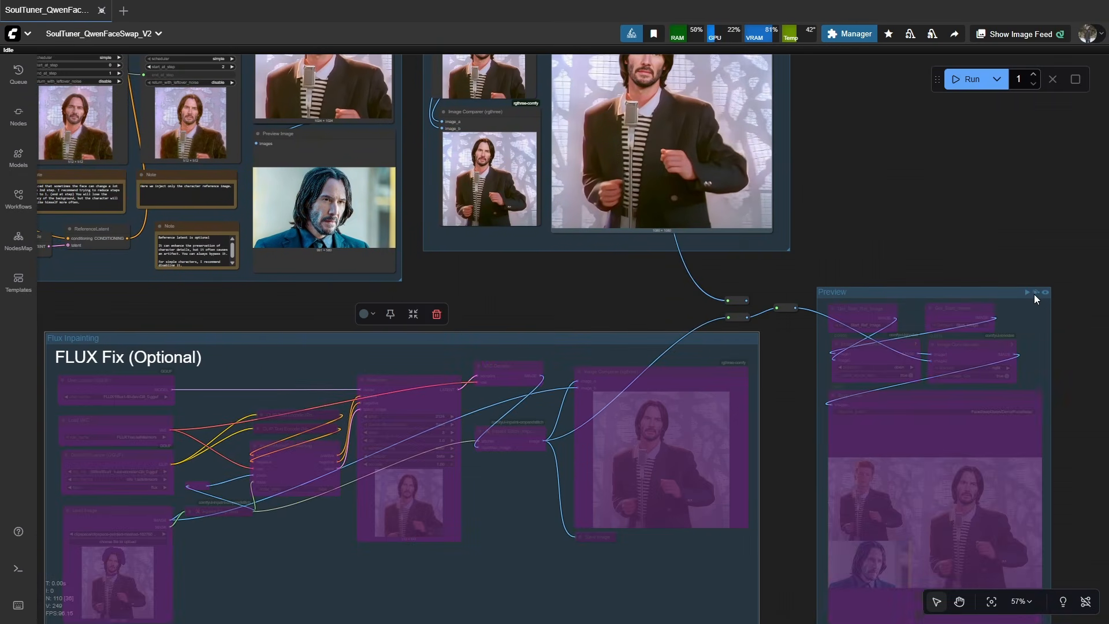
left_click_drag(815, 169, 827, 383)
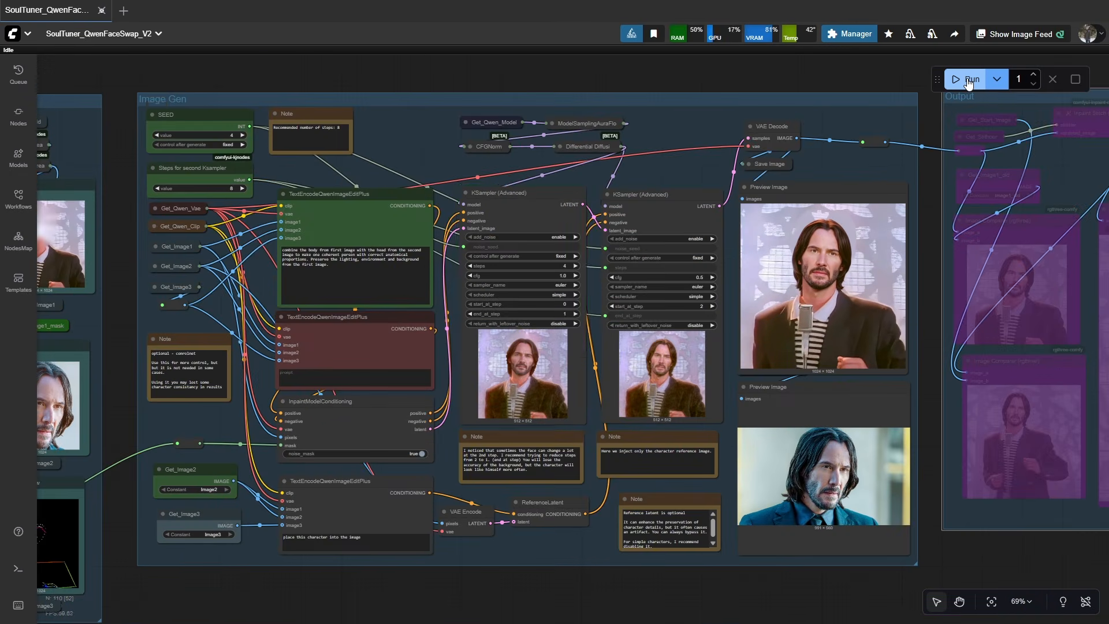
left_click(969, 81)
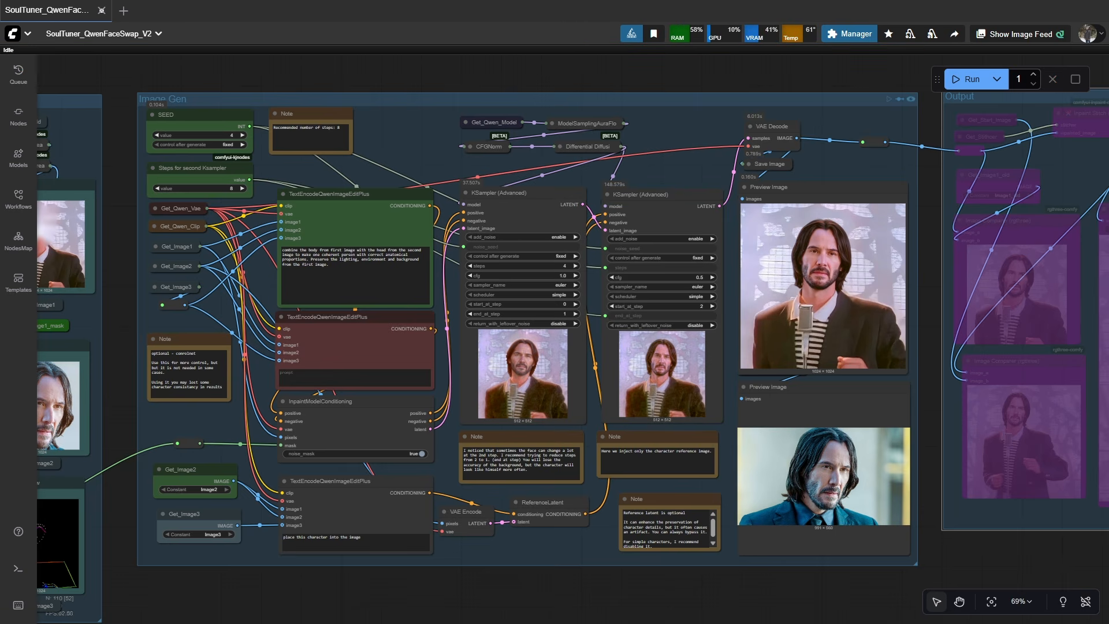
Step: Examine the newly generated head swap in the Image Gen preview, checking the face, hair outline, neck and collar closely
scroll(898, 286, "up", 9)
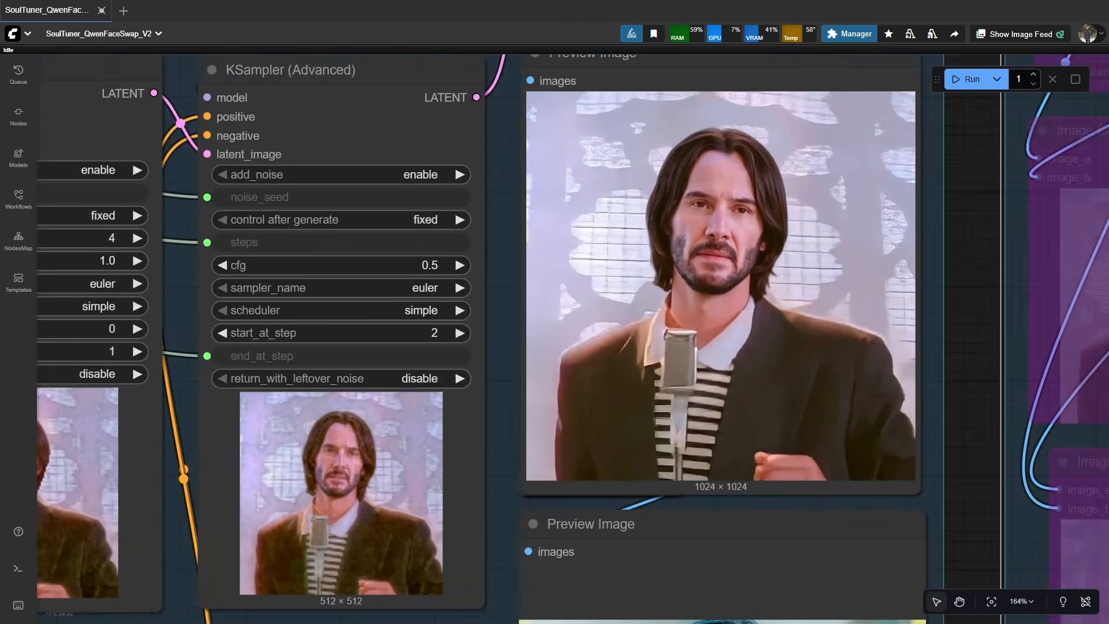
scroll(685, 216, "down", 4)
scroll(685, 216, "up", 2)
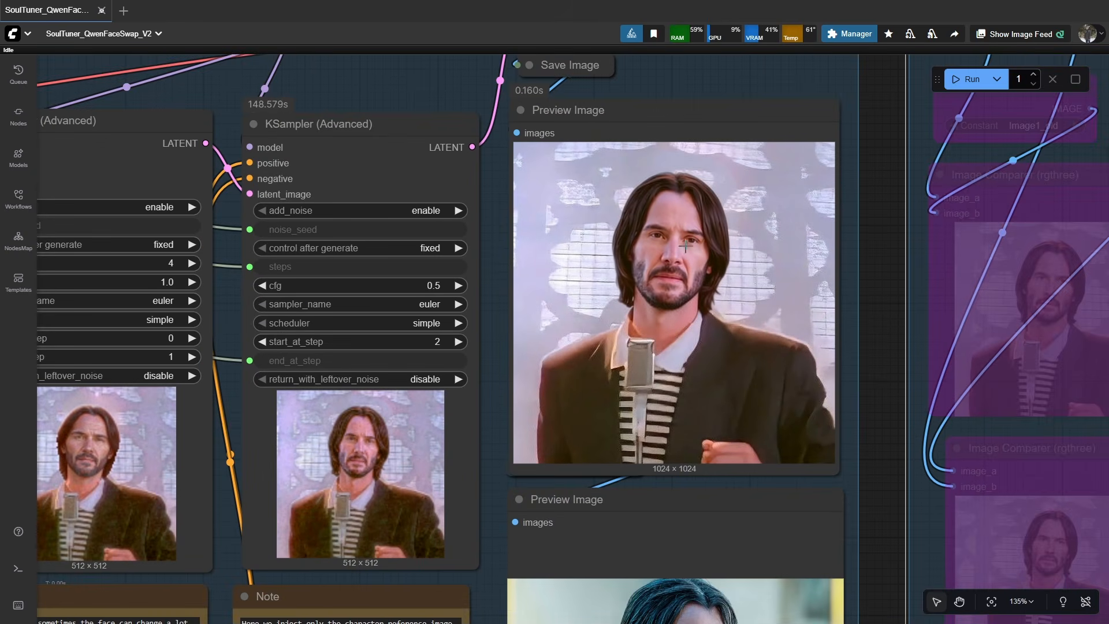
scroll(684, 246, "down", 3)
scroll(906, 306, "up", 15)
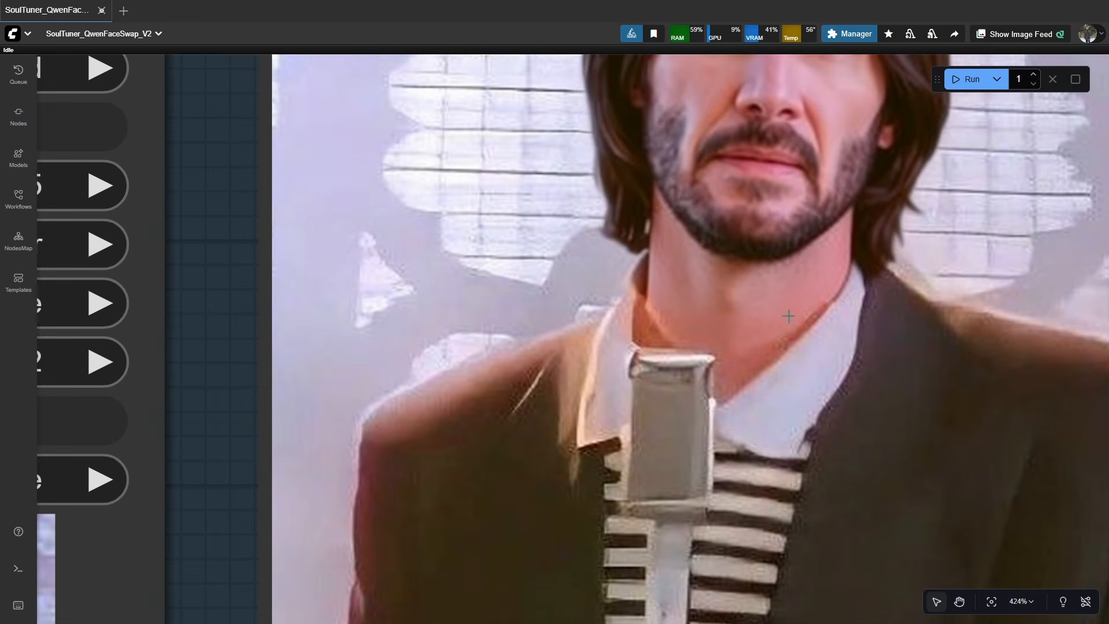
left_click_drag(891, 187, 713, 568)
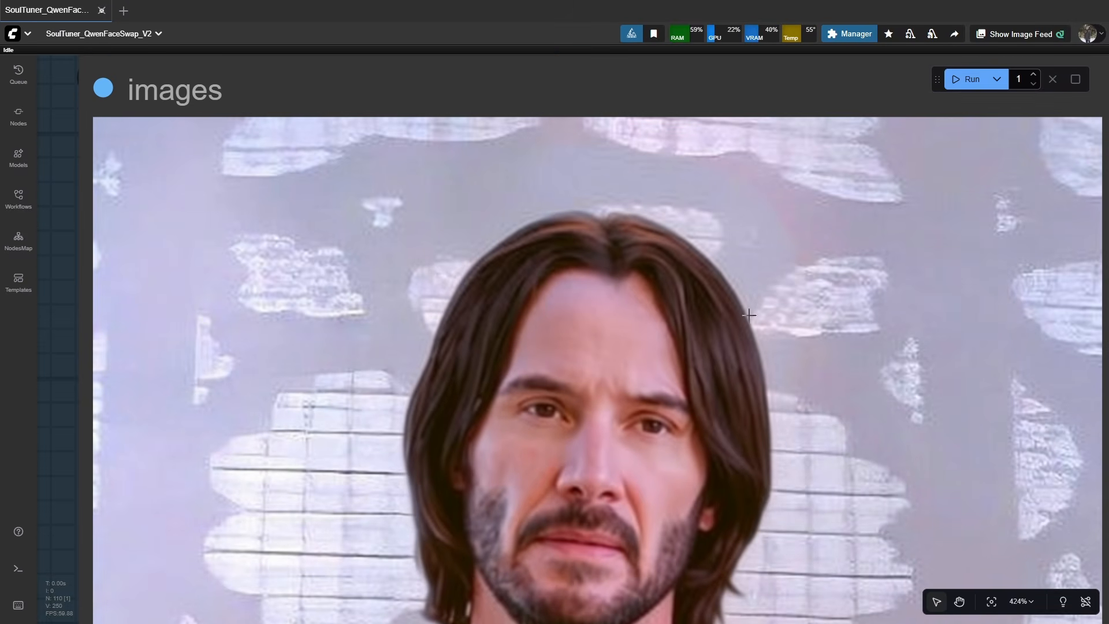
scroll(414, 525, "down", 10)
scroll(477, 447, "up", 8)
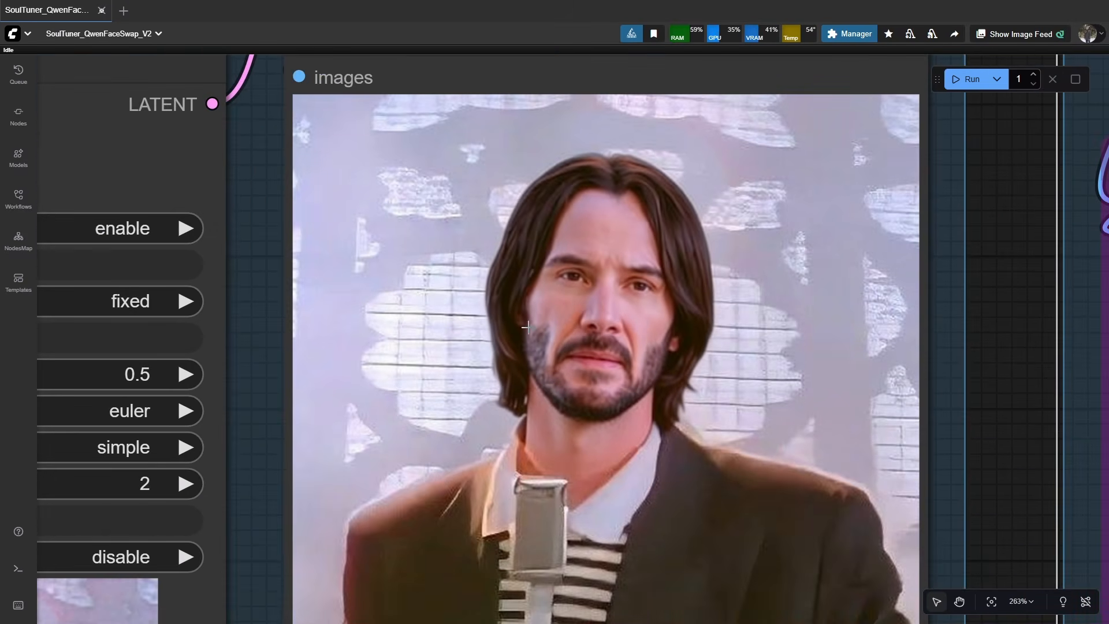
scroll(639, 469, "down", 6)
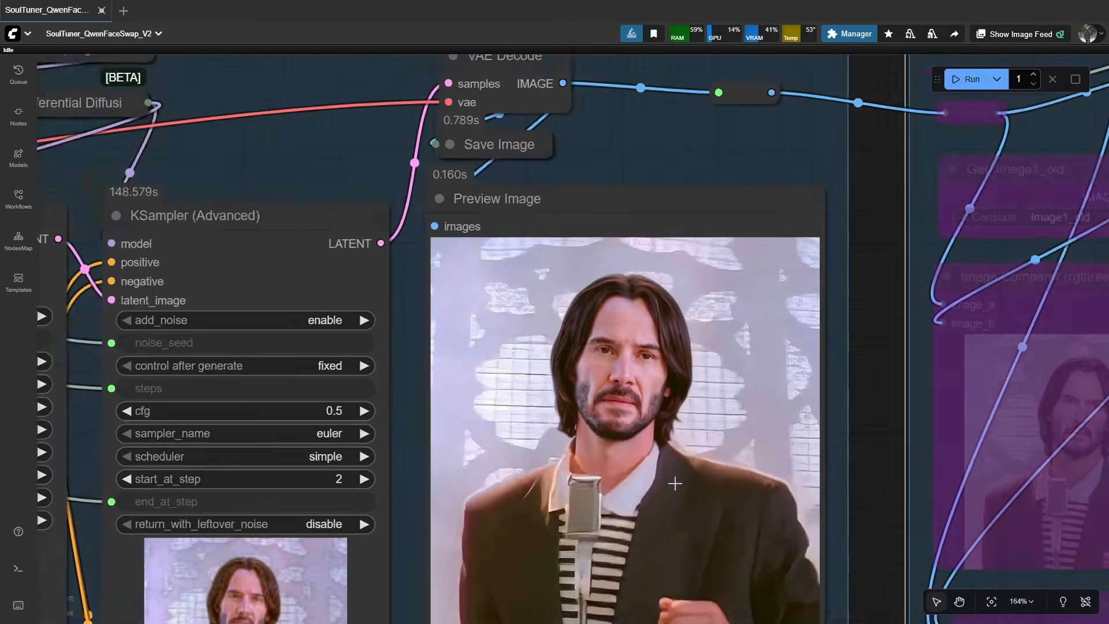
scroll(674, 483, "up", 10)
scroll(633, 423, "down", 7)
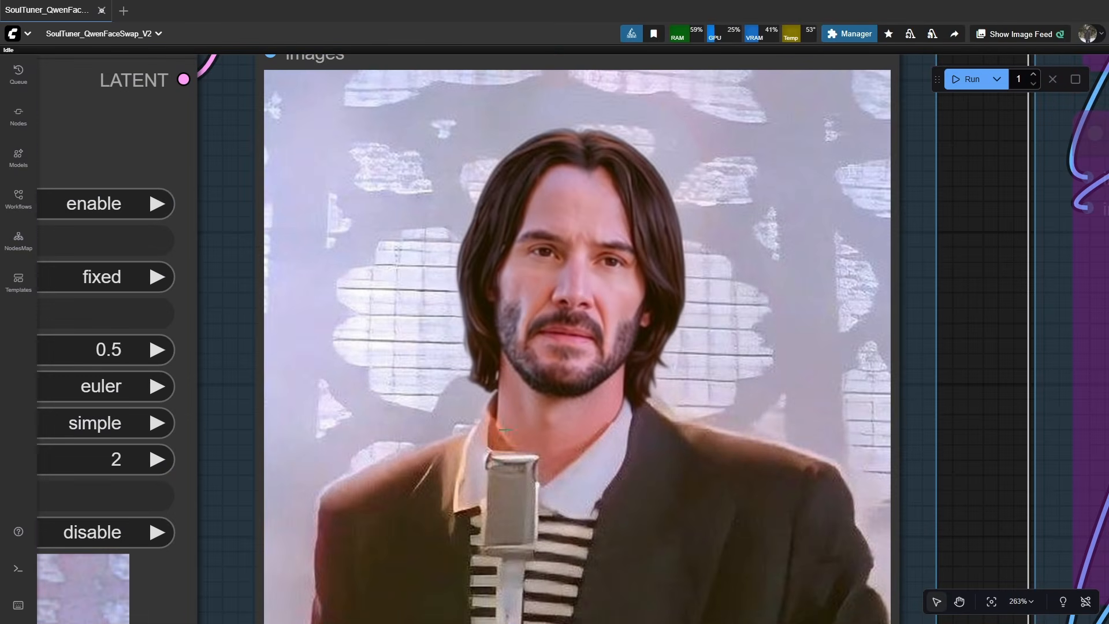
scroll(479, 406, "down", 6)
scroll(545, 450, "up", 2)
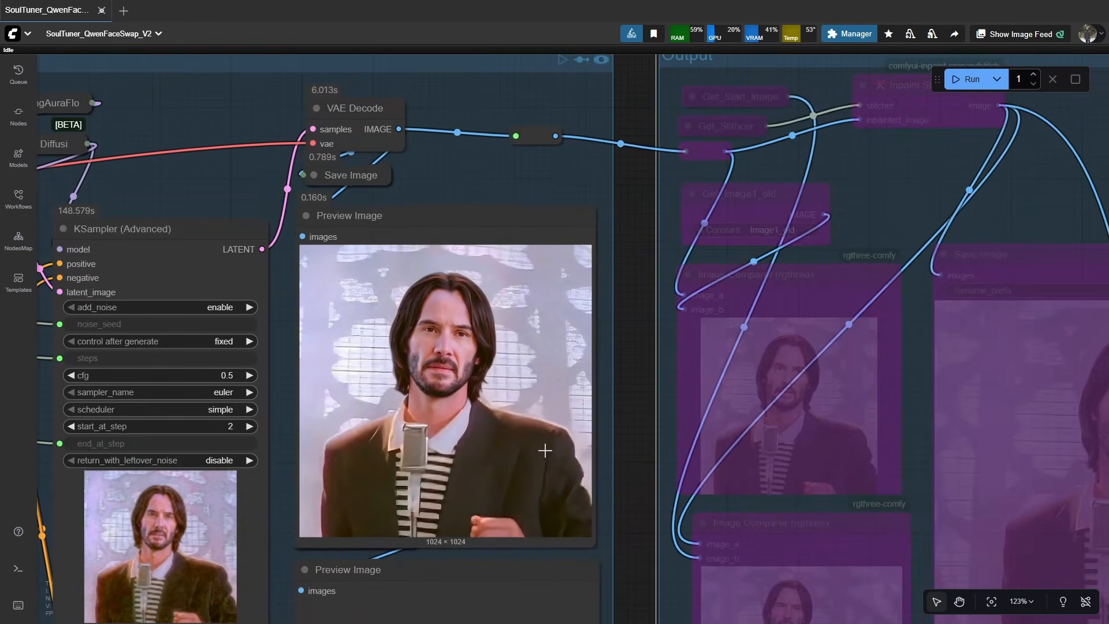
Step: Enable the bypassed Output group and run the workflow to stitch the new head swap into the full photo
scroll(437, 431, "down", 4)
left_click_drag(829, 386, 760, 317)
scroll(768, 309, "down", 3)
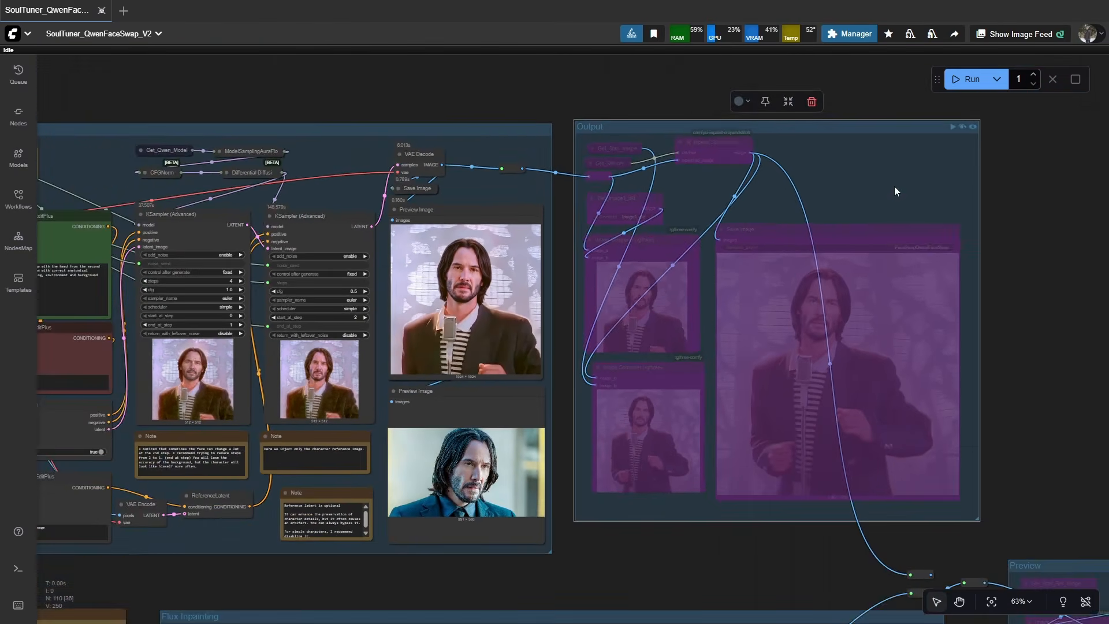
left_click(962, 128)
left_click(970, 90)
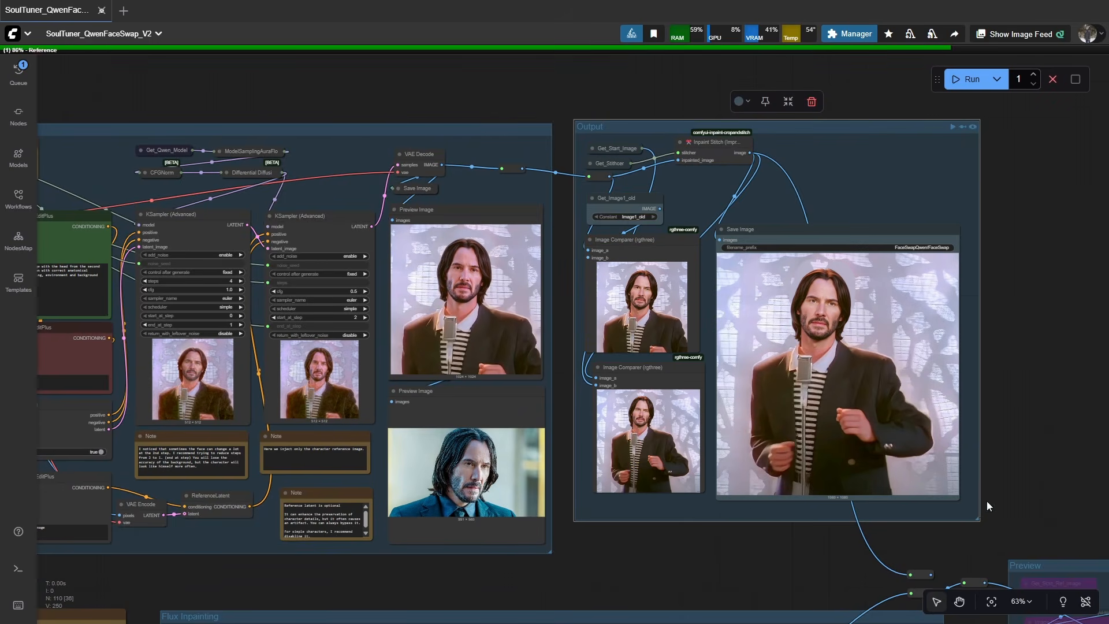
left_click_drag(1033, 543, 531, 289)
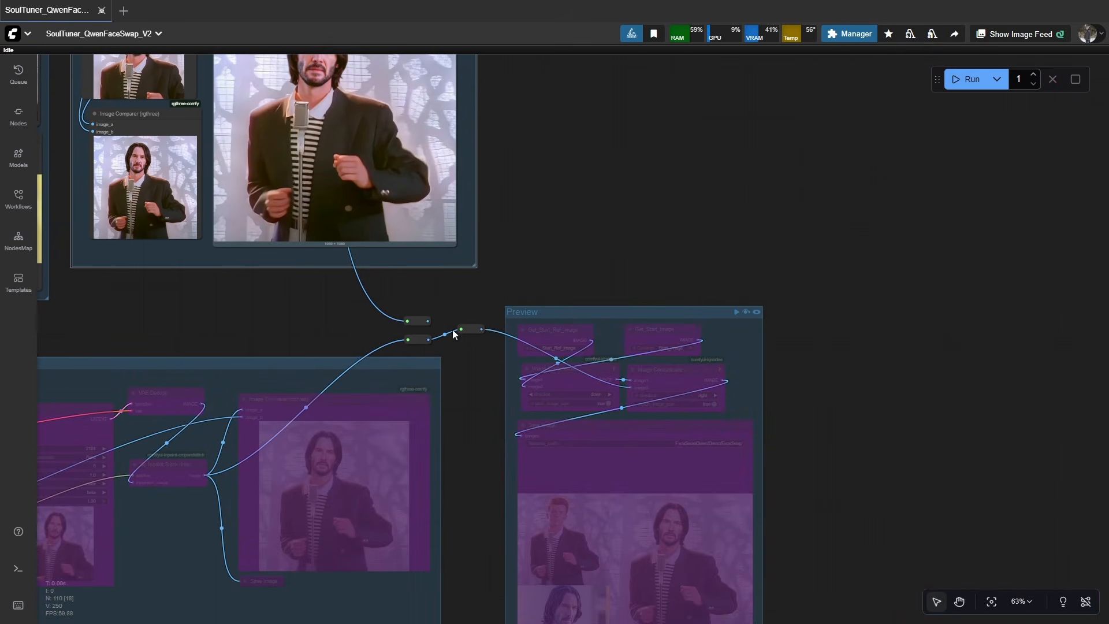
Step: Feed the Preview group from the Output group's stitched image by linking its reroute to the Preview input reroute
left_click_drag(428, 321, 460, 328)
mouse_move(551, 317)
left_mouse_down()
mouse_move(584, 304)
mouse_move(560, 298)
left_mouse_up()
left_click_drag(351, 203, 648, 336)
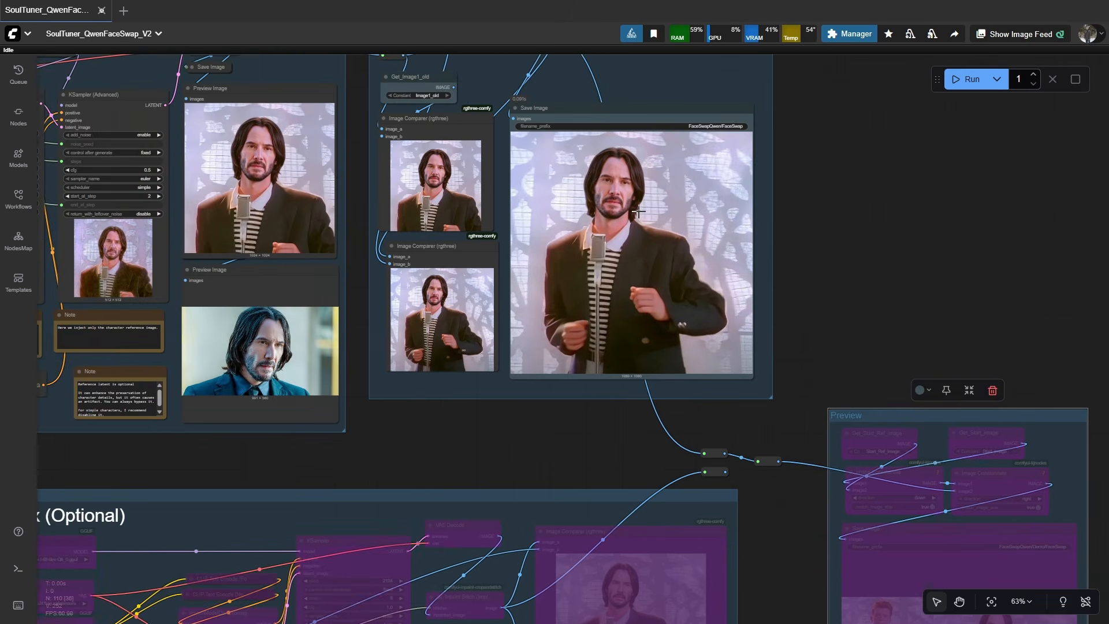
Step: Inspect the stitched head swap in the Output group and review both KSampler stages and image previews in Image Gen
scroll(638, 212, "up", 7)
scroll(618, 457, "down", 6)
scroll(587, 504, "up", 3)
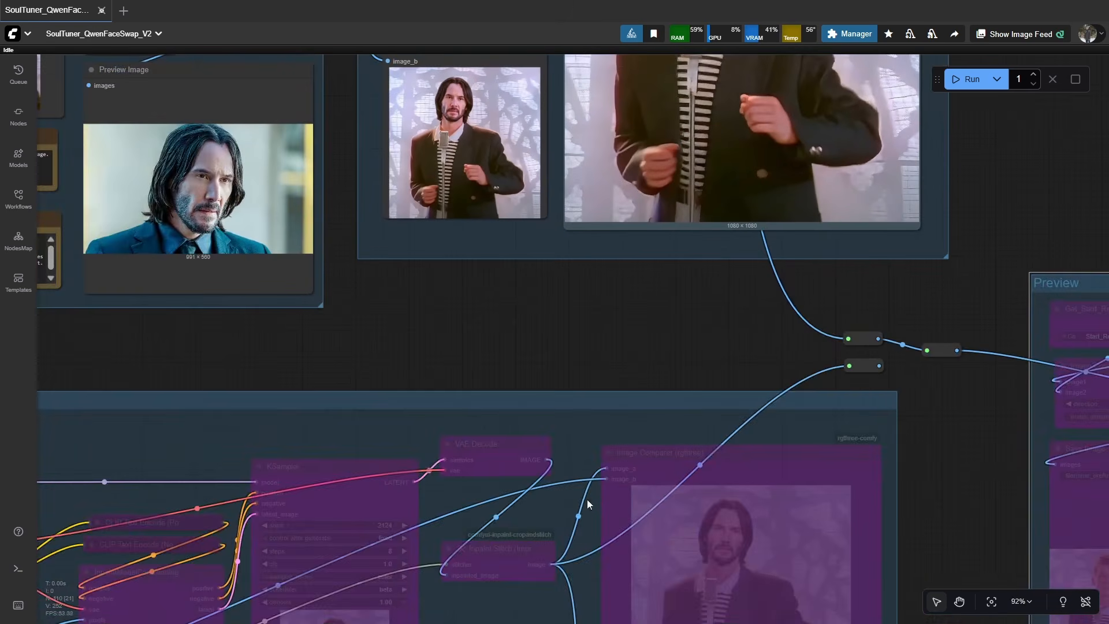
left_click_drag(577, 372, 1104, 619)
left_click_drag(491, 347, 585, 429)
scroll(566, 416, "down", 1)
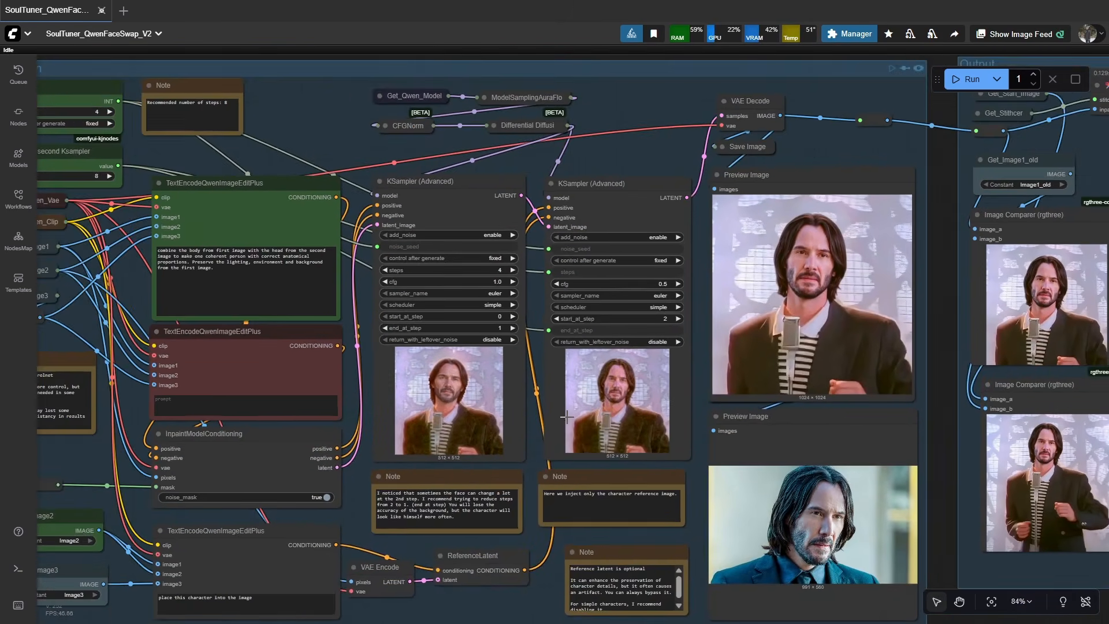
scroll(618, 387, "up", 1)
scroll(614, 378, "down", 1)
scroll(641, 372, "up", 1)
scroll(606, 367, "down", 1)
left_click_drag(694, 339, 679, 356)
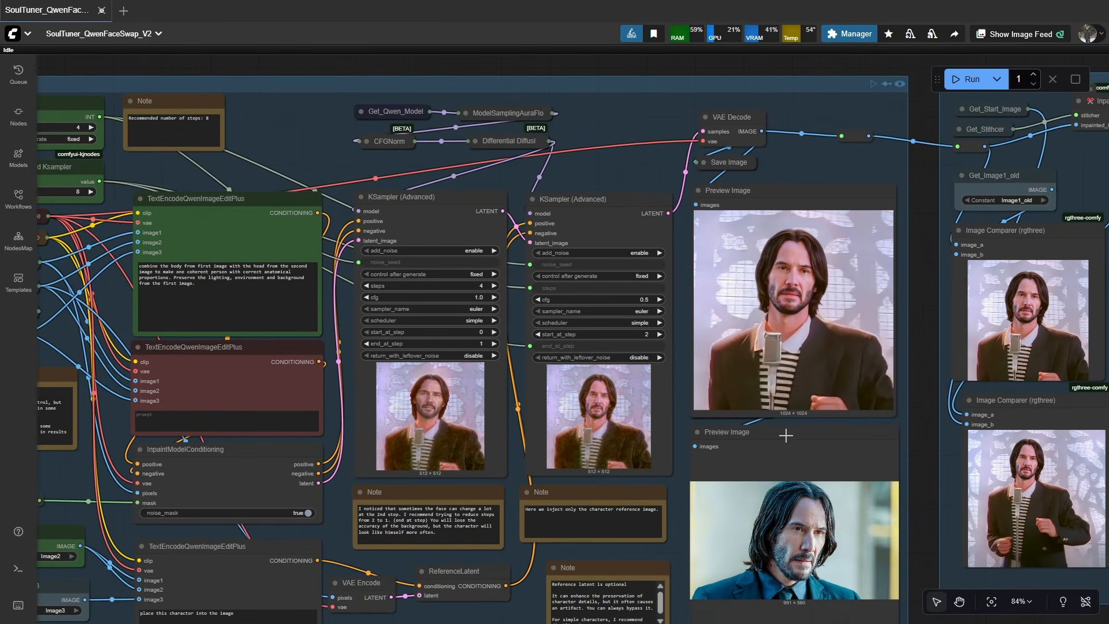
left_click_drag(400, 426, 657, 482)
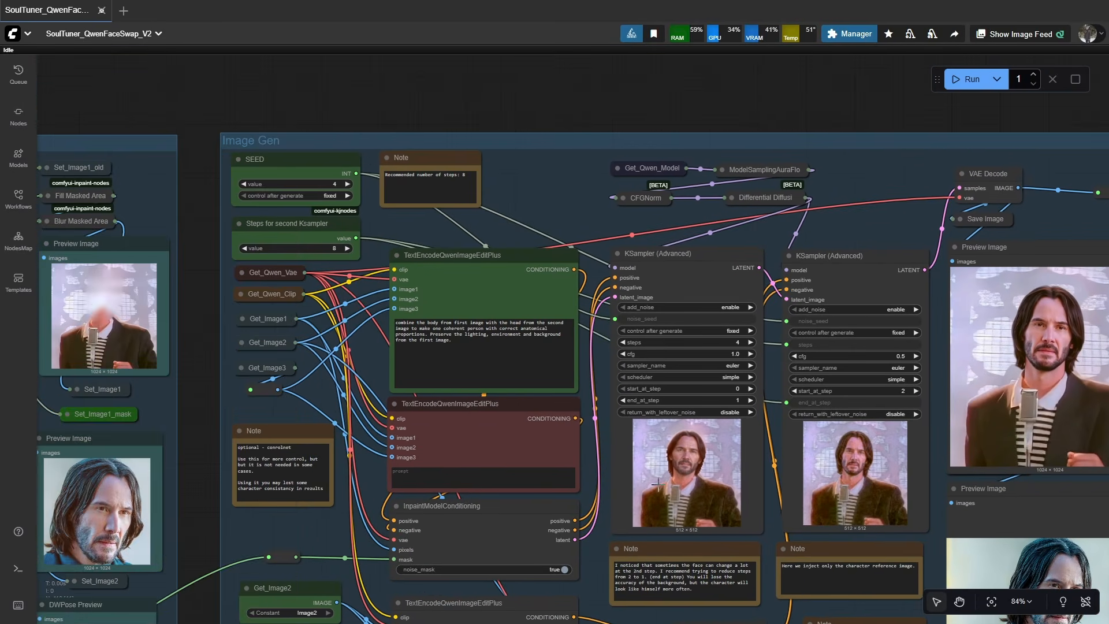
left_click_drag(766, 480, 520, 406)
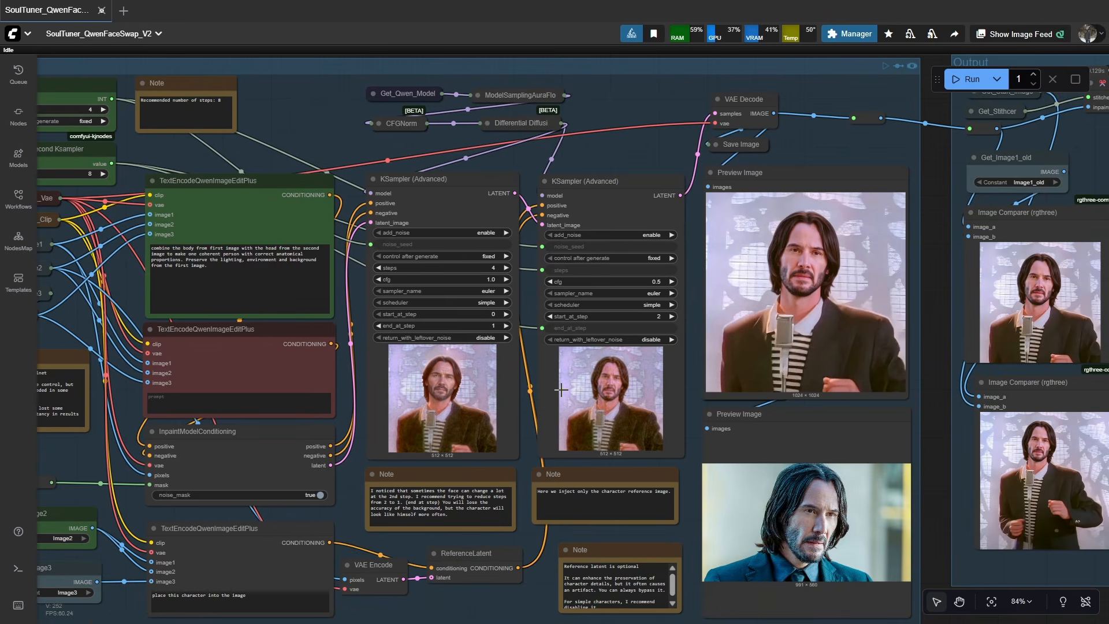
left_click_drag(416, 421, 1035, 424)
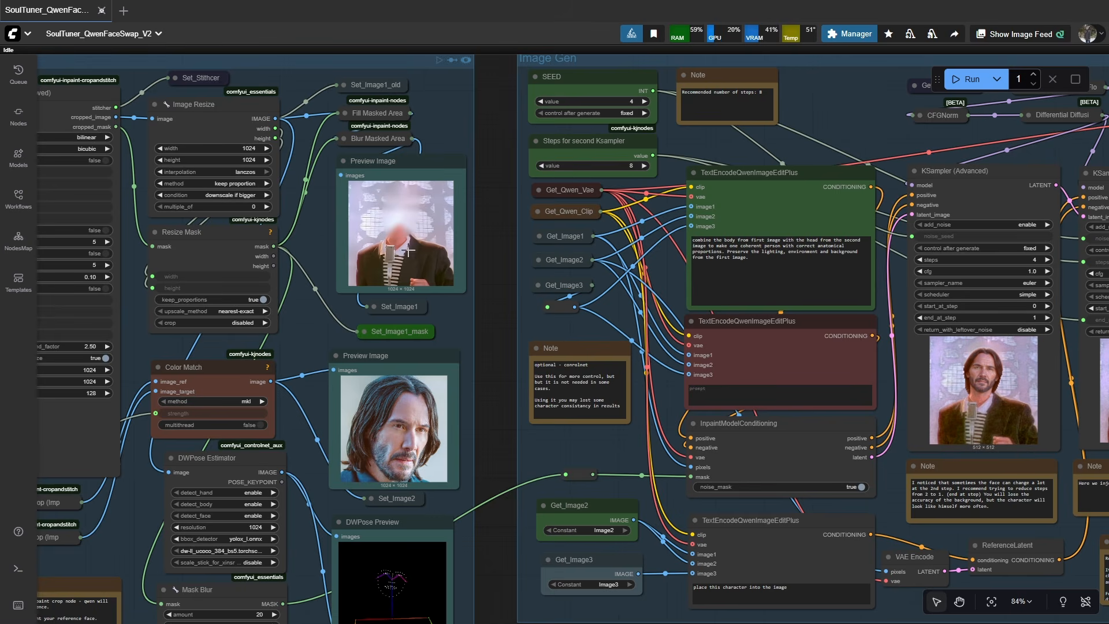
Step: Duplicate the SEED node twice and place one copy above each KSampler (Advanced) node in the Image Gen group
scroll(1011, 427, "down", 1)
left_click_drag(1014, 427, 645, 457)
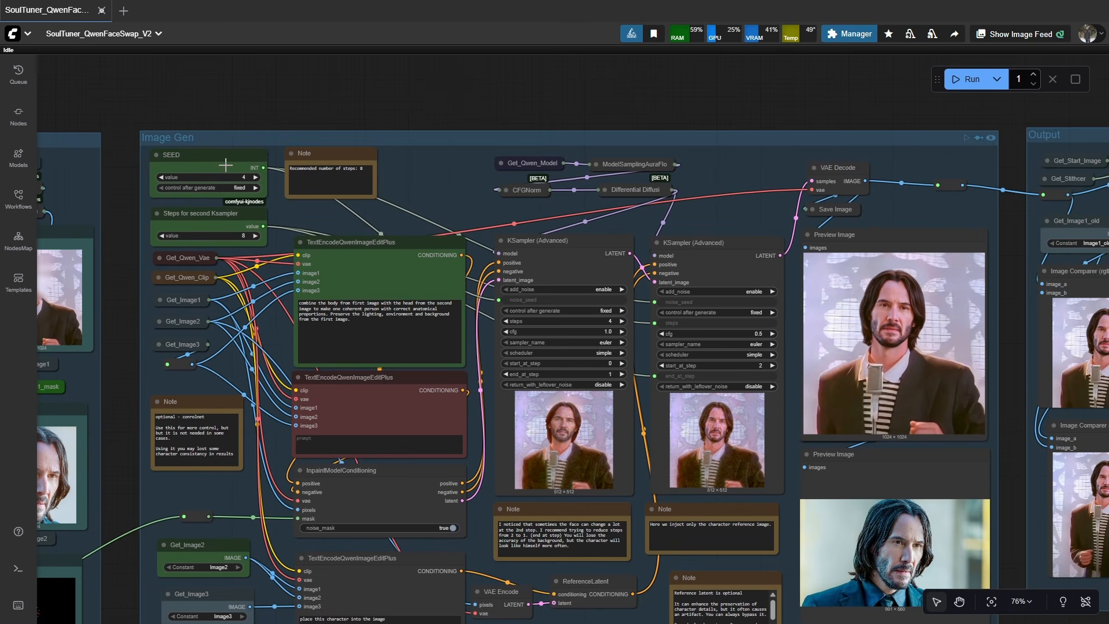
mouse_move(225, 165)
left_mouse_down()
mouse_move(574, 211)
mouse_move(750, 200)
mouse_move(705, 203)
left_mouse_up()
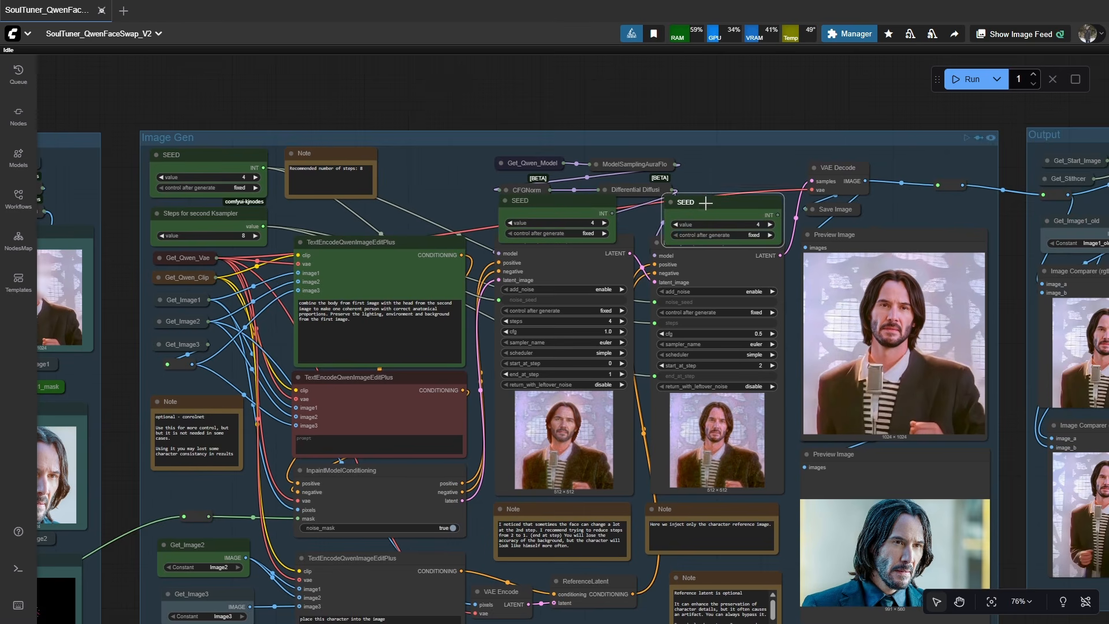
scroll(623, 233, "up", 3)
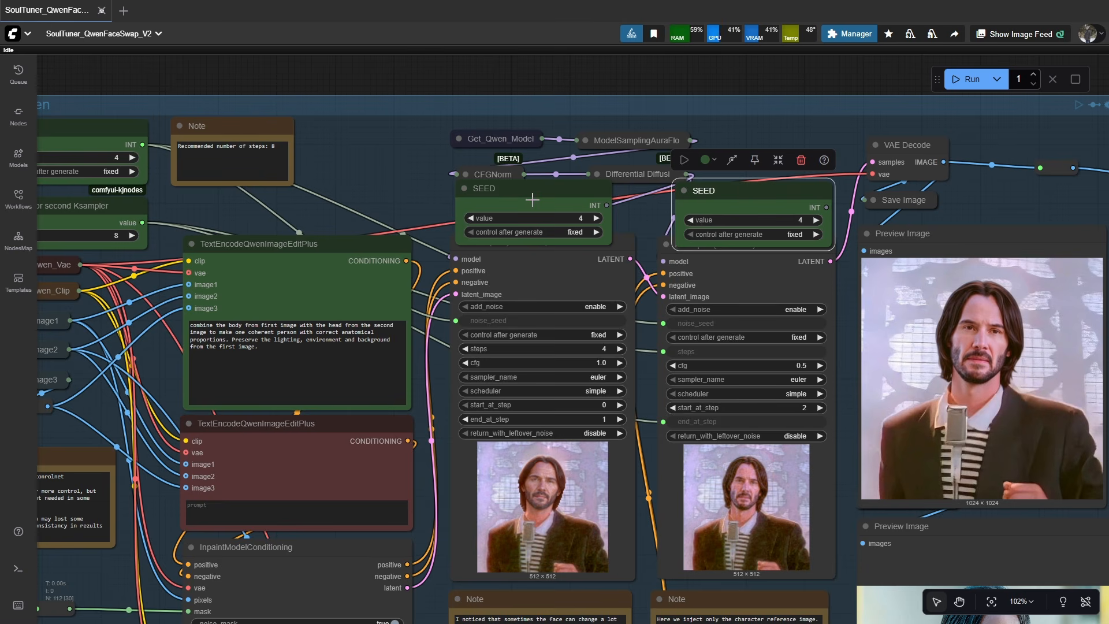
left_click_drag(532, 200, 533, 178)
left_click_drag(734, 191, 731, 164)
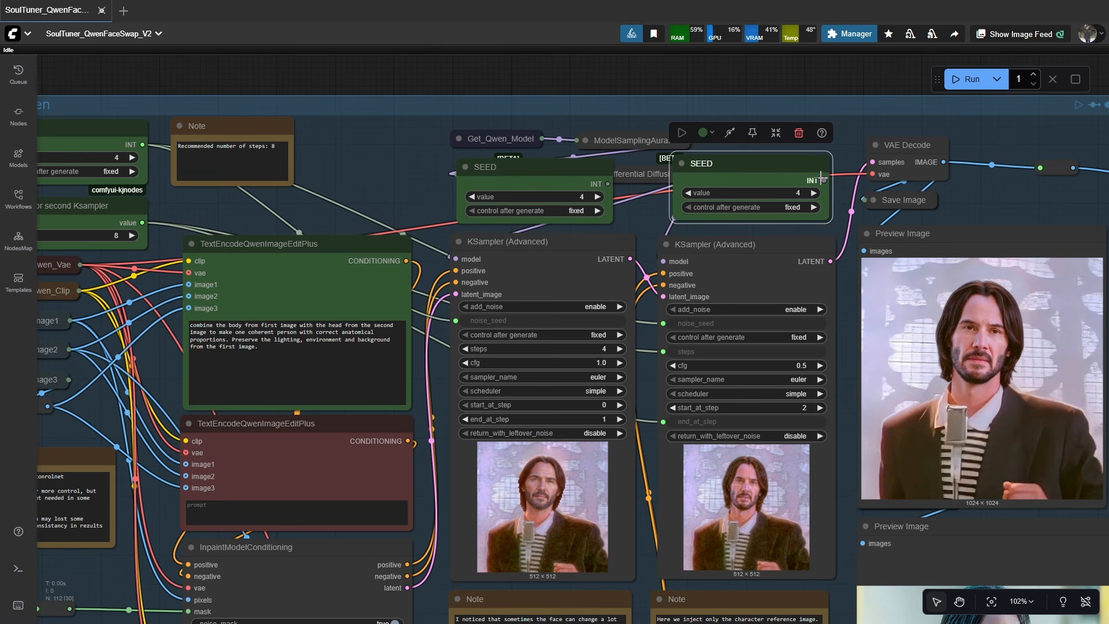
Step: Connect each SEED copy's INT output to the noise_seed input of the KSampler (Advanced) node beneath it
left_click_drag(820, 177, 669, 351)
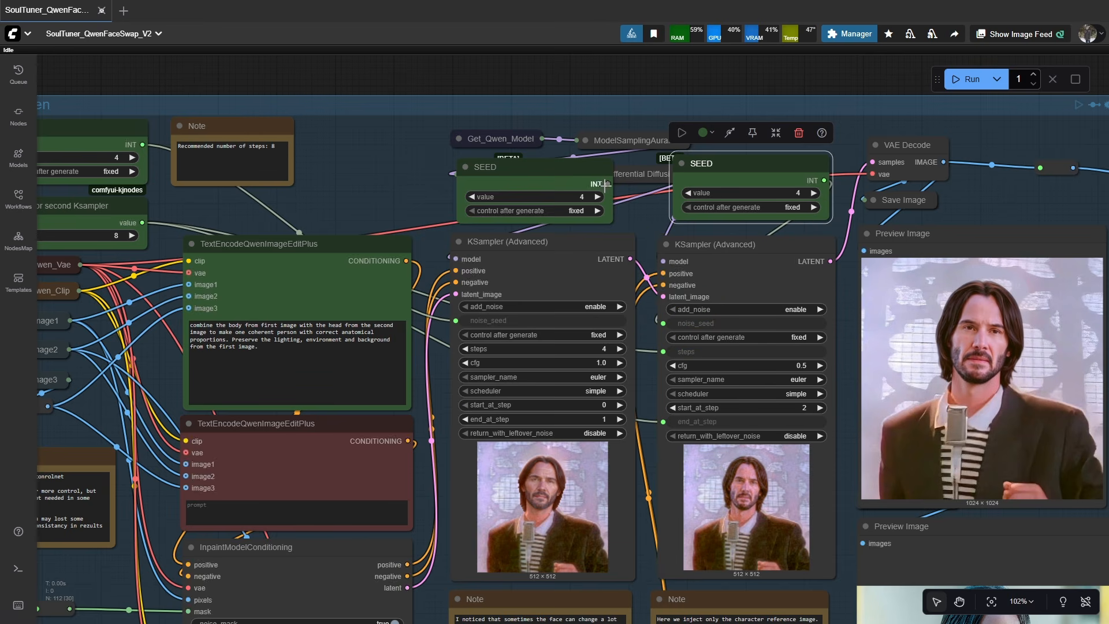
left_click_drag(608, 184, 475, 319)
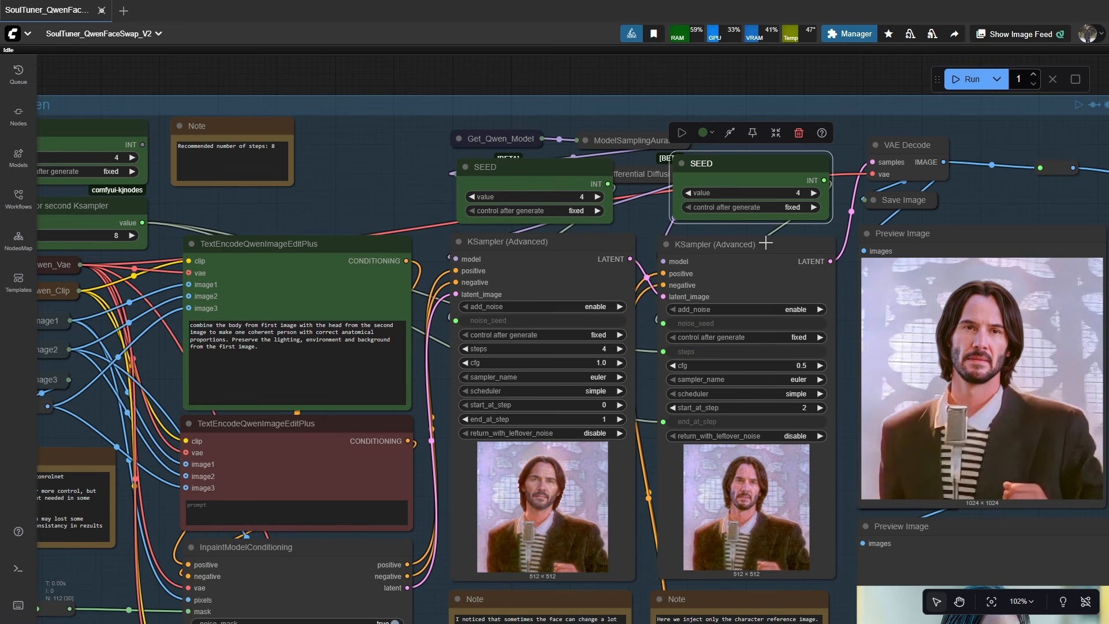
left_click_drag(765, 243, 626, 225)
left_click_drag(428, 164, 429, 165)
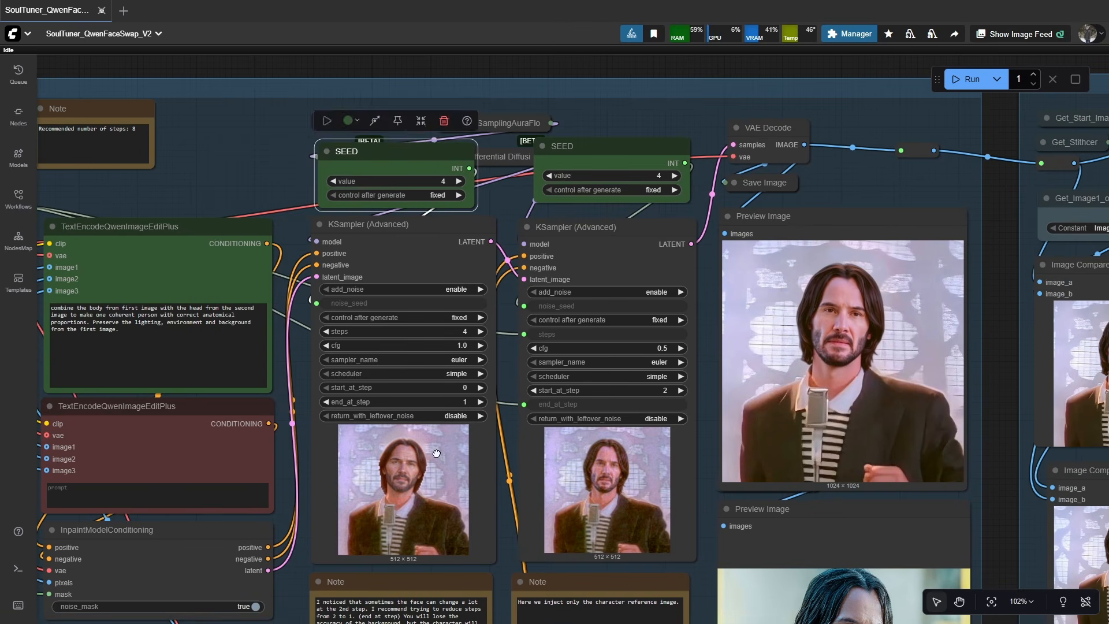
Step: Compare both samplers' previews, set the second KSampler's SEED value to 8, and run the workflow to regenerate the head swap
scroll(437, 453, "up", 6)
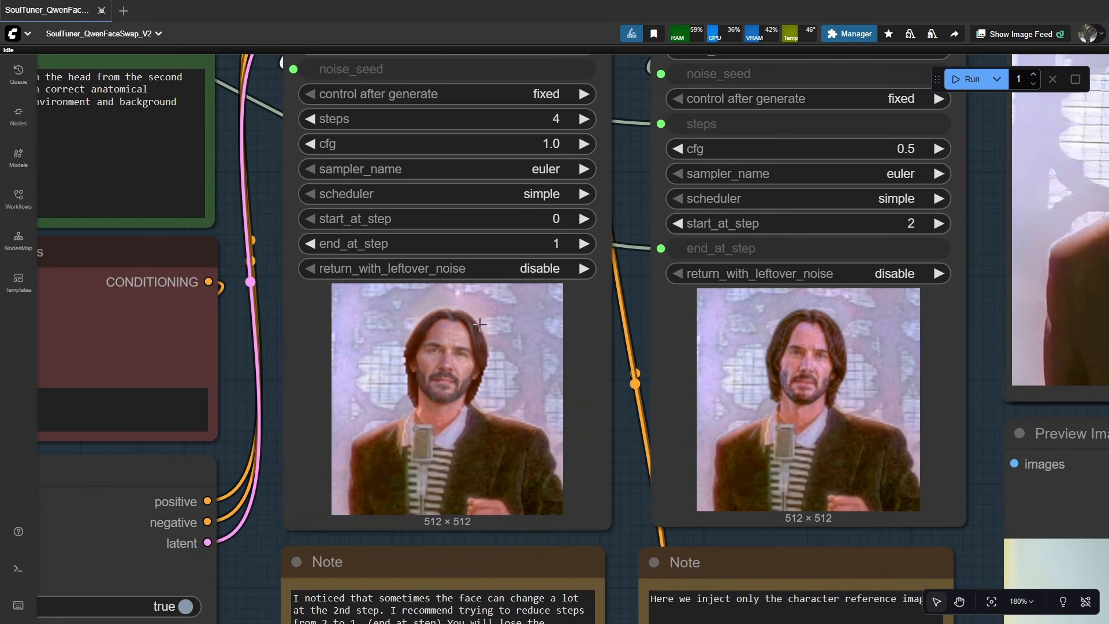
scroll(457, 411, "down", 3)
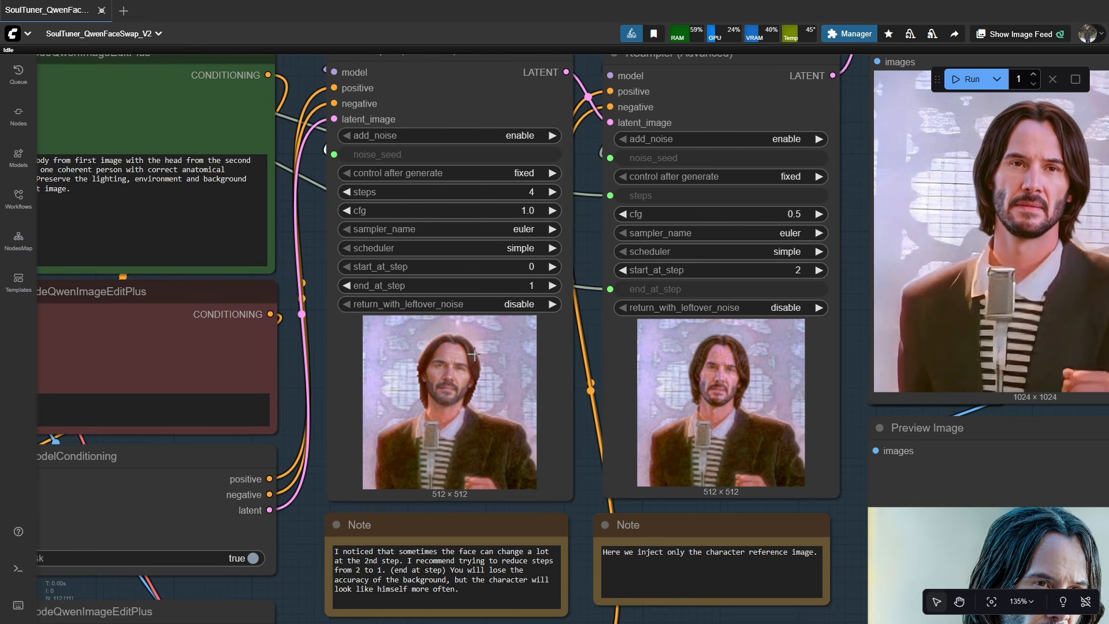
scroll(518, 412, "down", 2)
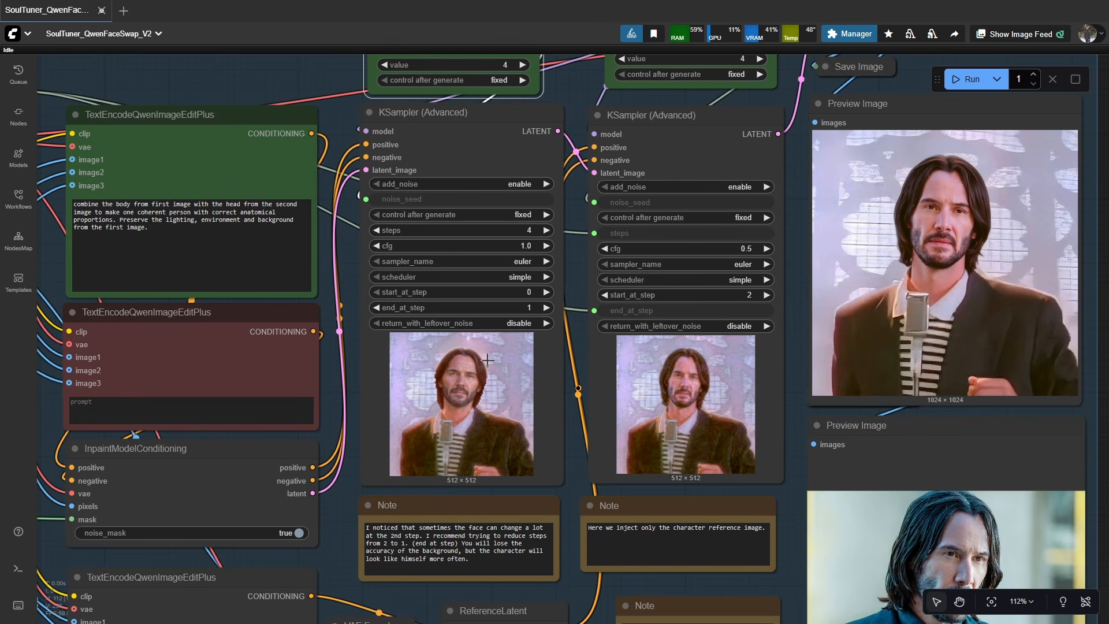
left_click_drag(569, 151, 445, 193)
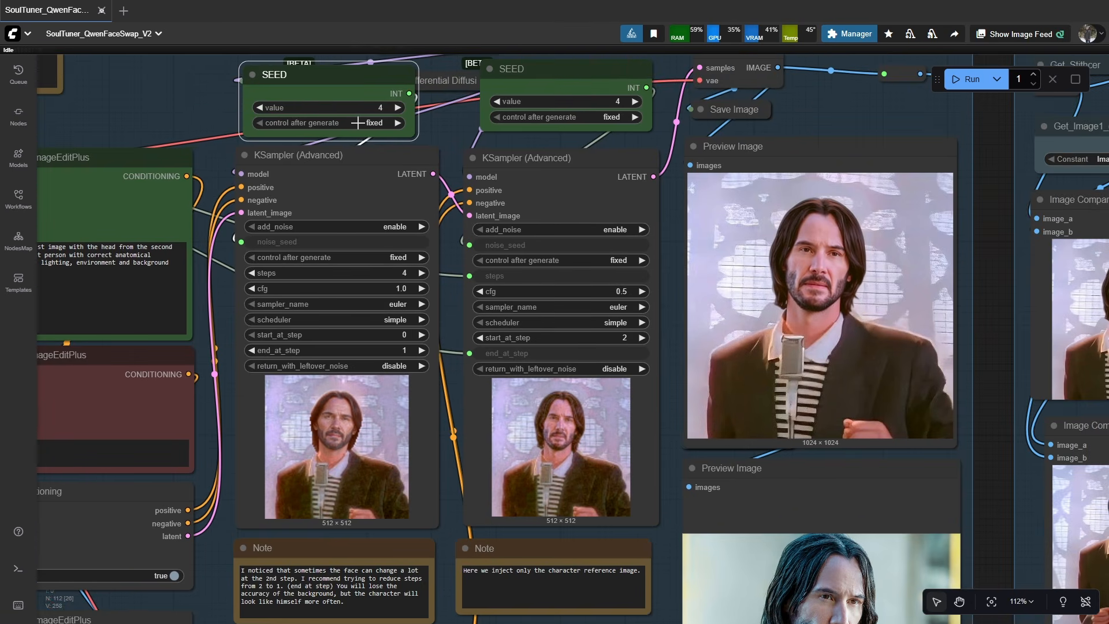
left_click(635, 101)
left_click(966, 80)
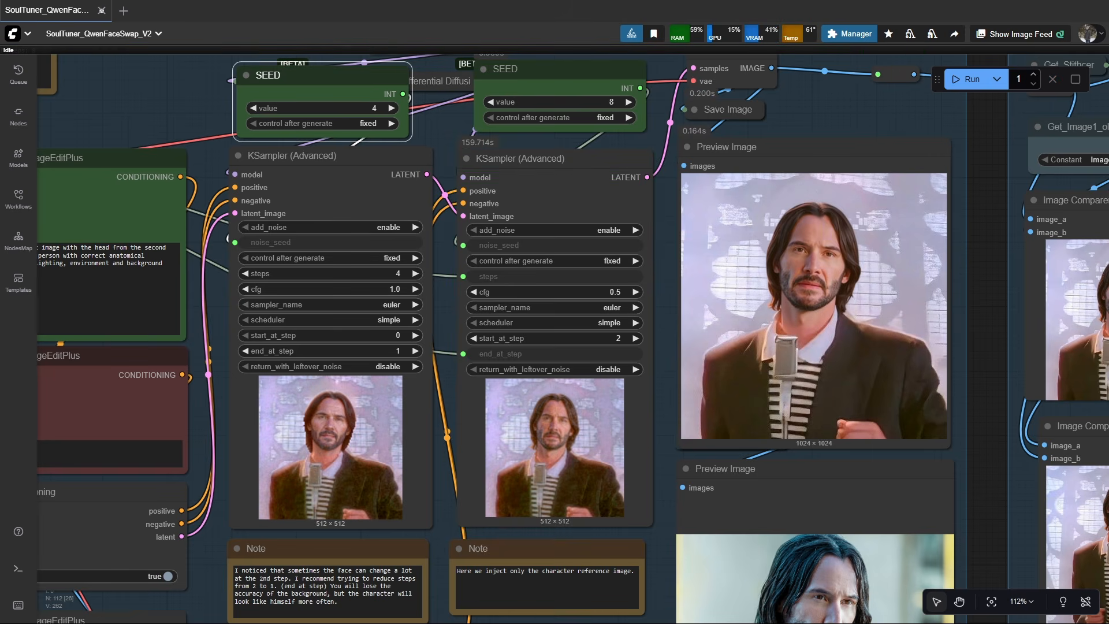
Step: Examine the regenerated head swap in Preview Image closely and compare its face and hair with both KSampler previews
left_click_drag(866, 271, 707, 268)
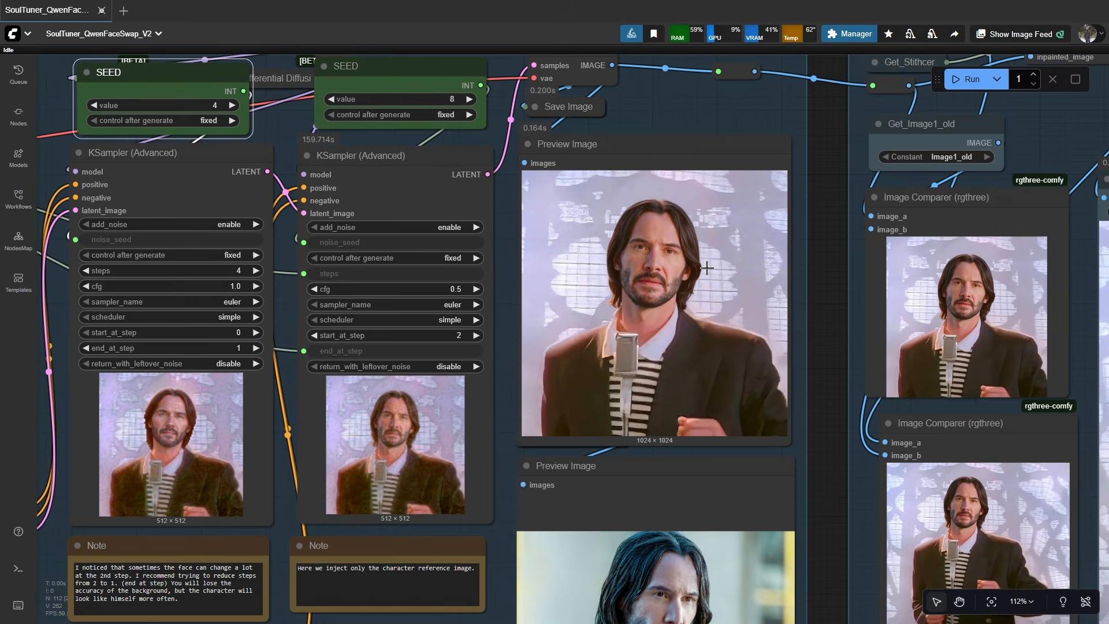
scroll(706, 268, "up", 4)
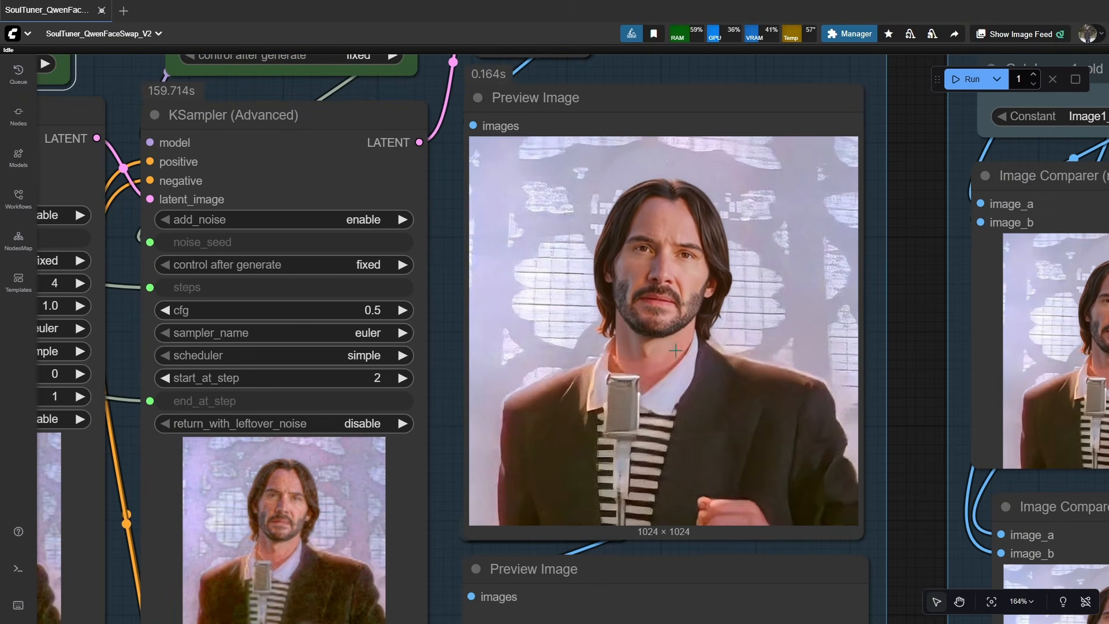
scroll(661, 360, "down", 4)
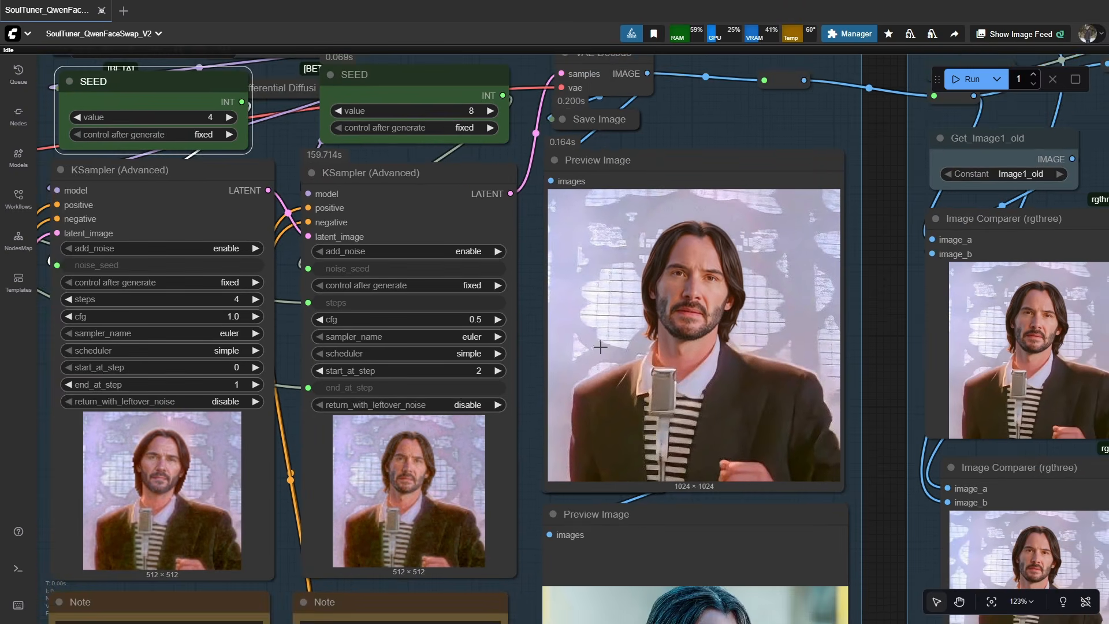
scroll(653, 343, "down", 1)
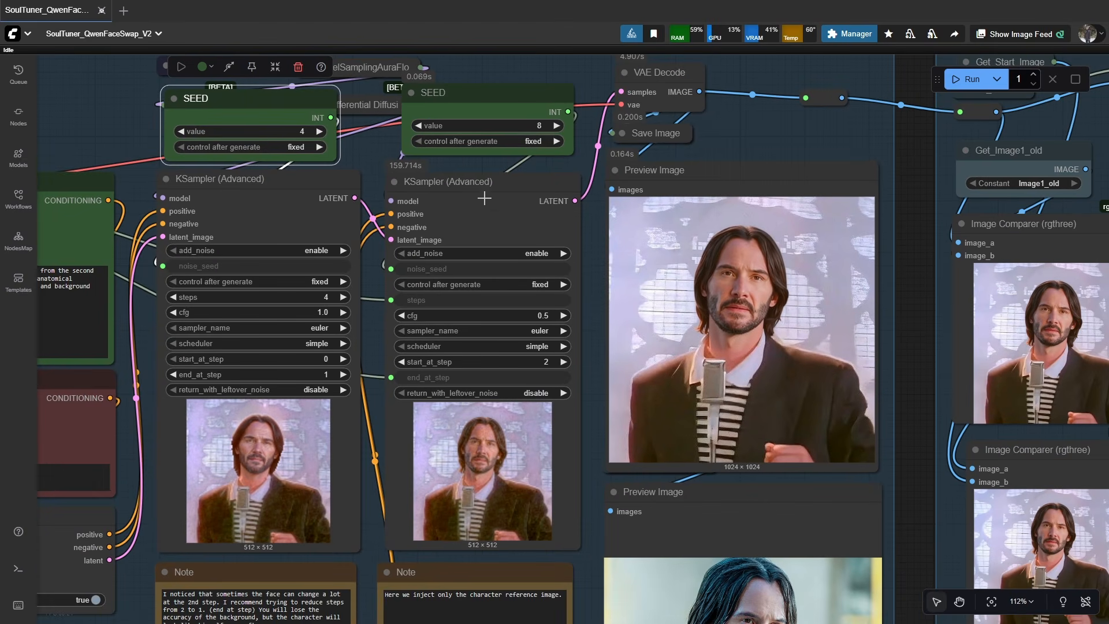
left_click_drag(517, 102, 511, 110)
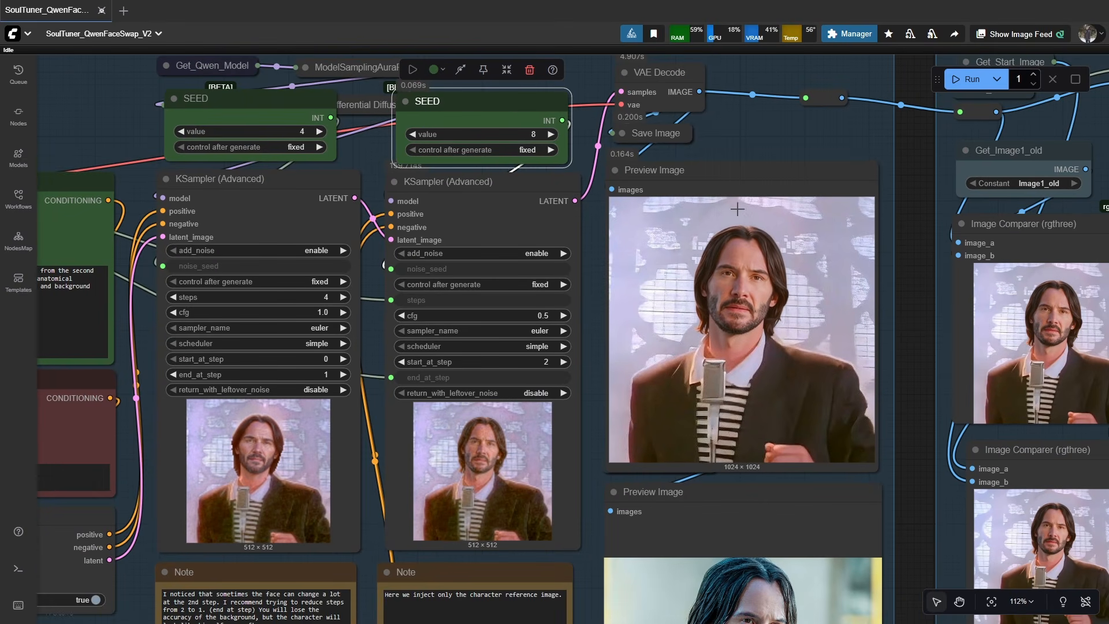
scroll(257, 441, "up", 4)
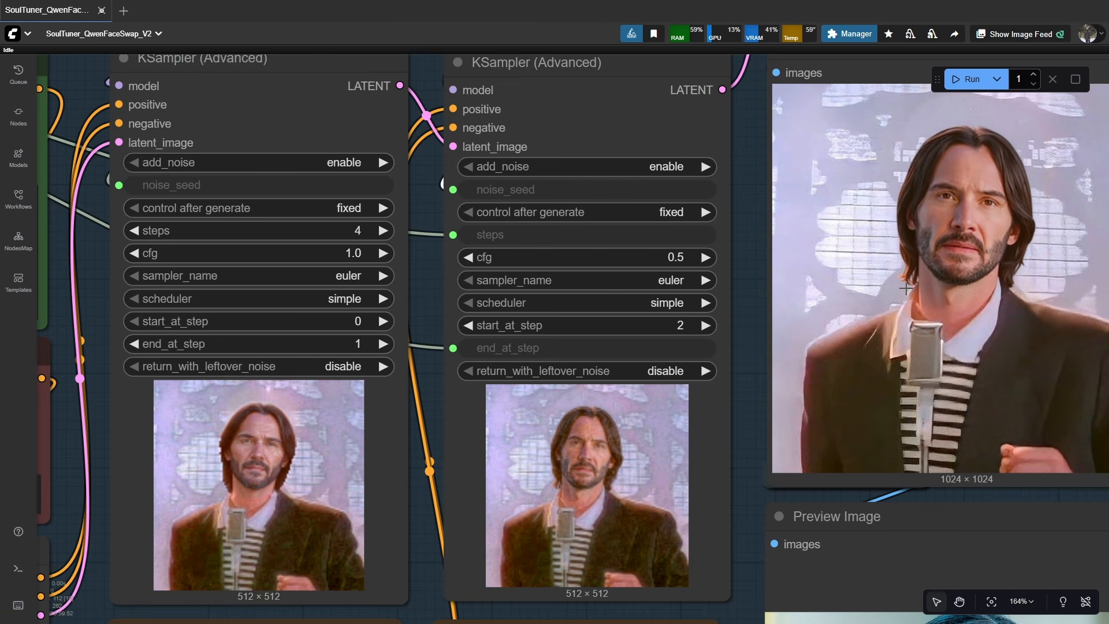
left_click_drag(787, 335, 628, 360)
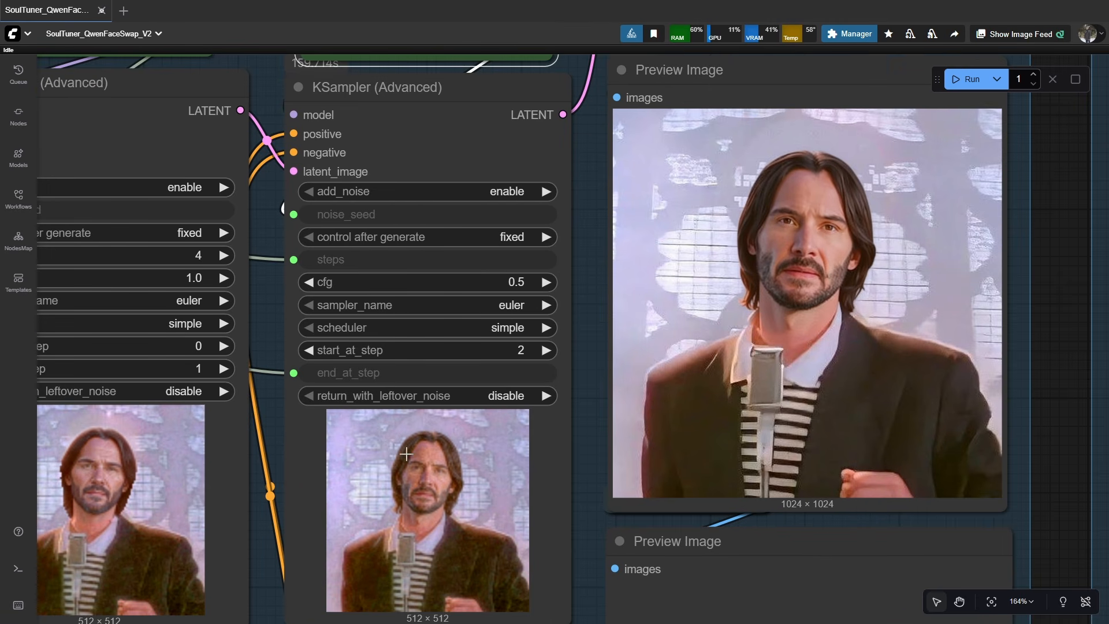
scroll(85, 492, "down", 1)
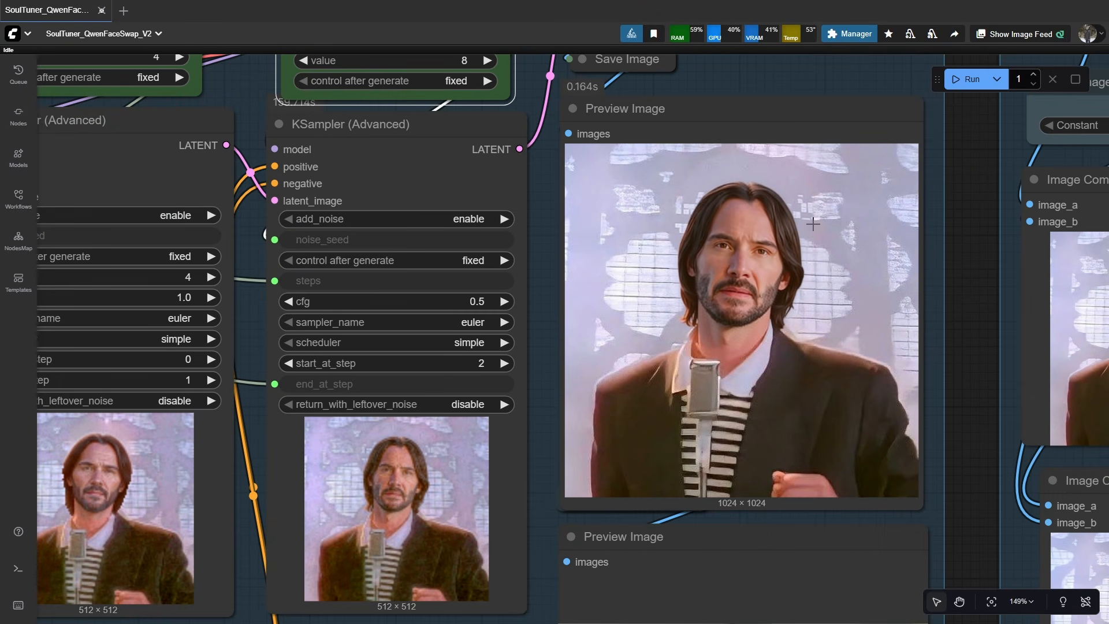
scroll(711, 340, "down", 3)
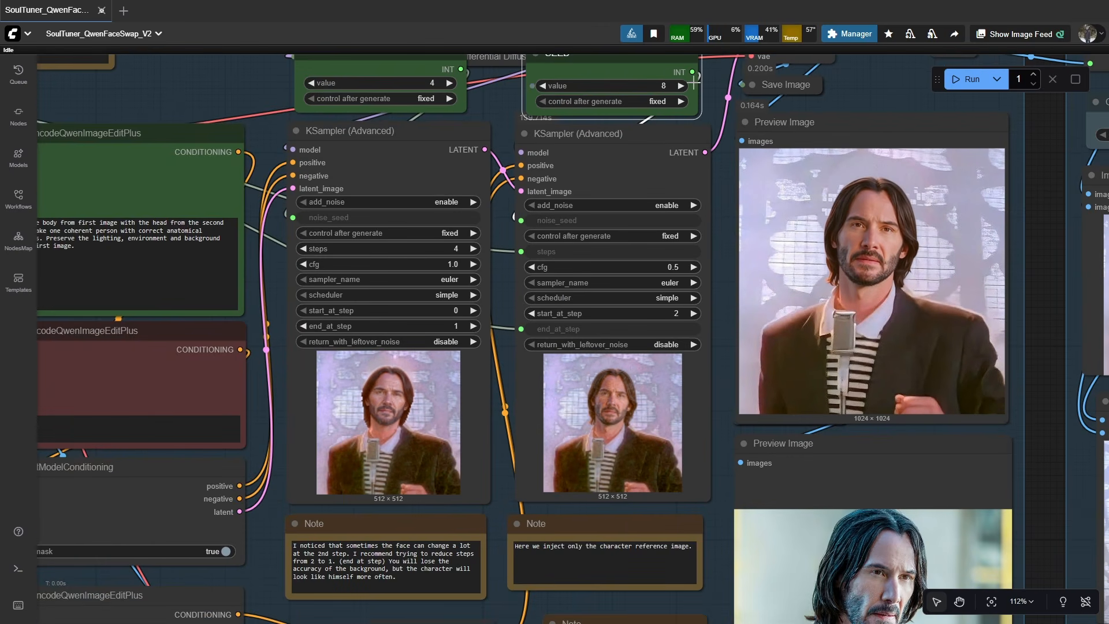
Step: Realign the second SEED node above the second KSampler (Advanced) node
scroll(665, 113, "down", 1)
left_click_drag(656, 109, 676, 100)
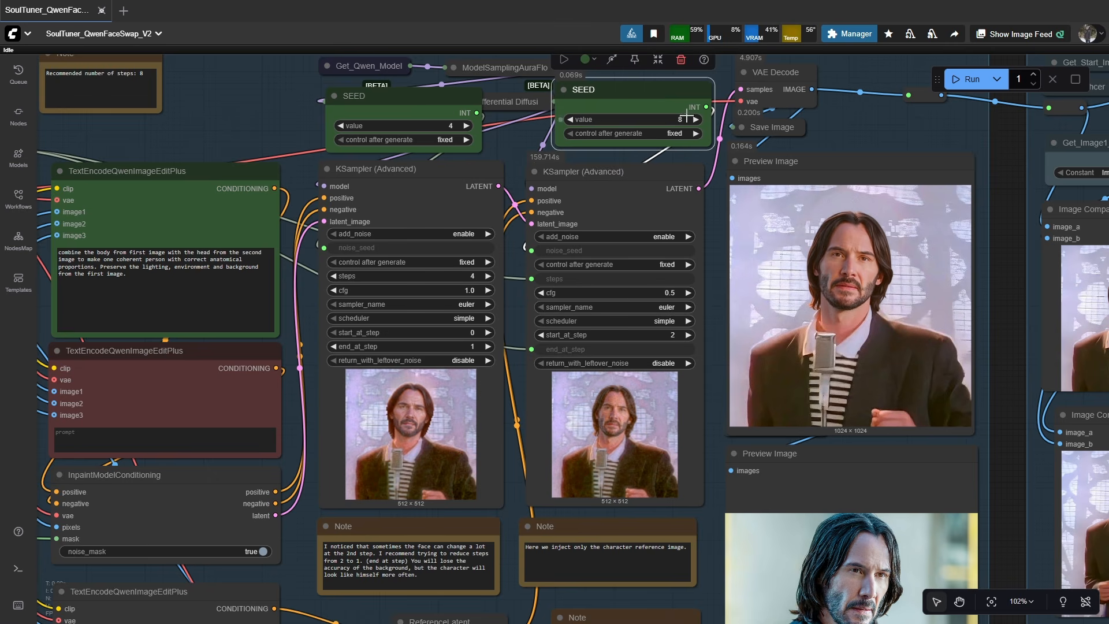
scroll(712, 282, "down", 15)
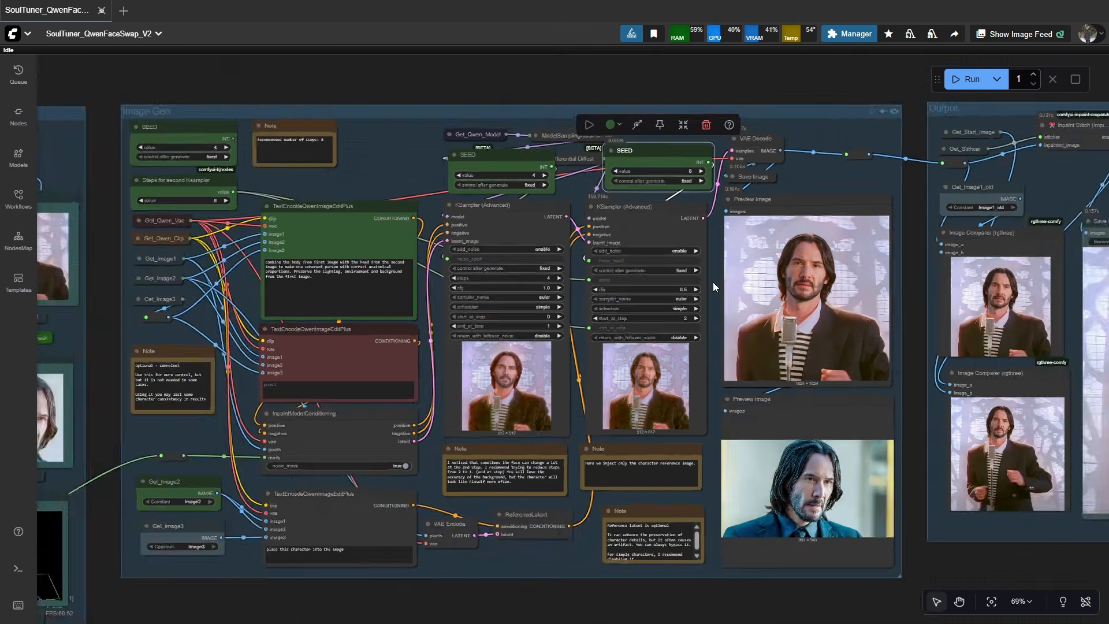
scroll(679, 294, "down", 1)
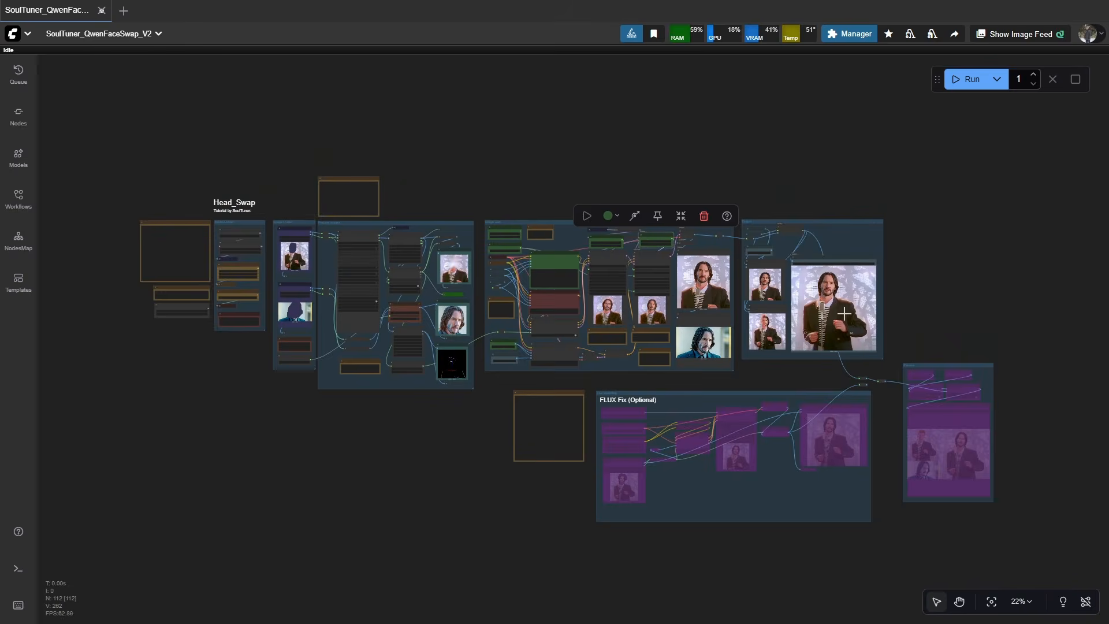